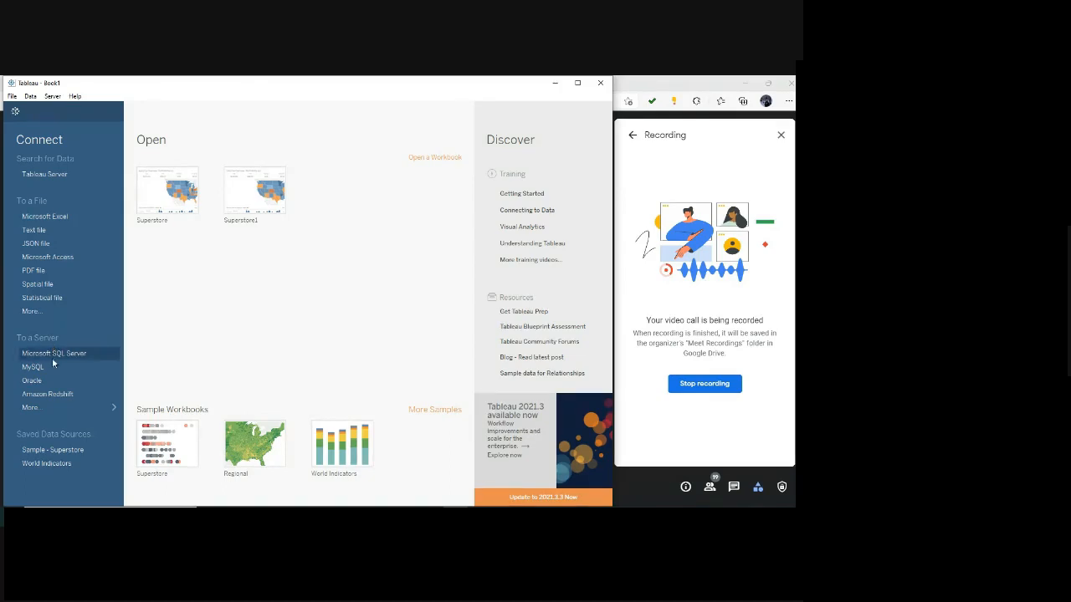
click(45, 409)
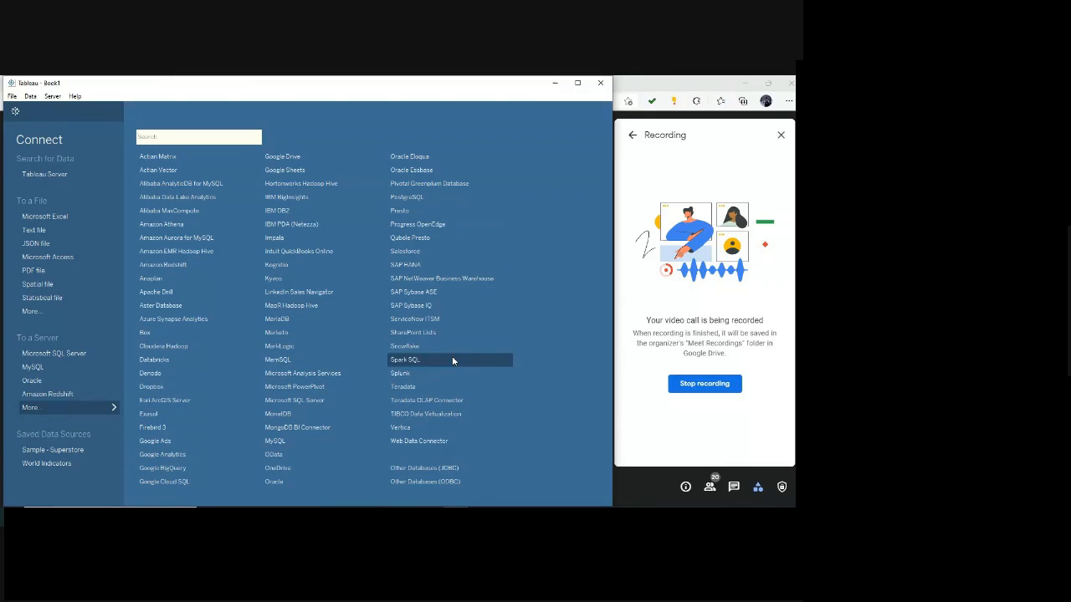
click(87, 377)
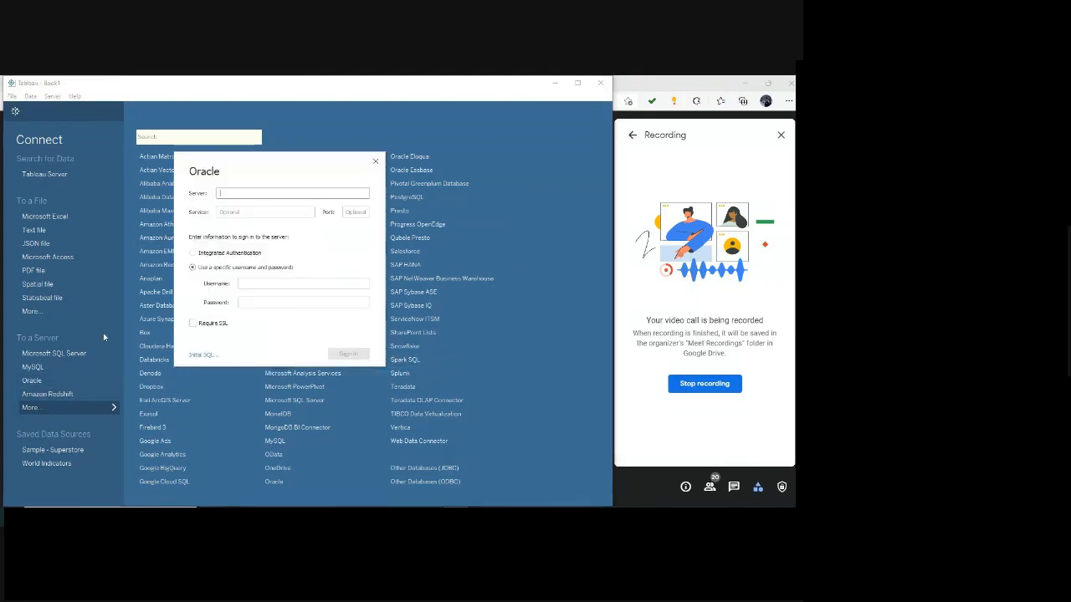
click(375, 162)
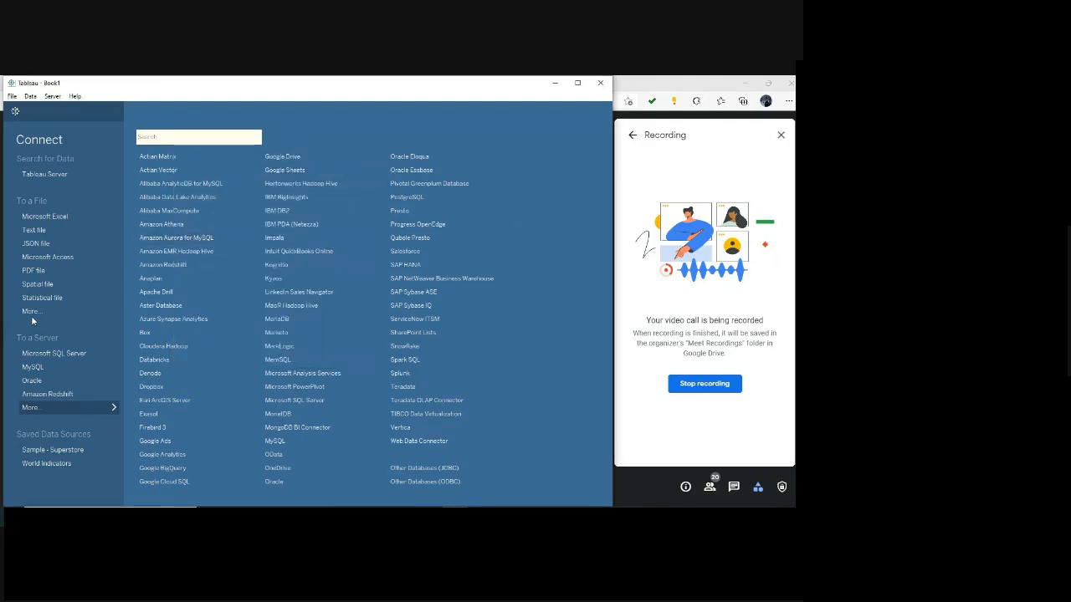
Connect to the Microsoft Excel workbook global_superstore_2016 as the data source.
click(59, 215)
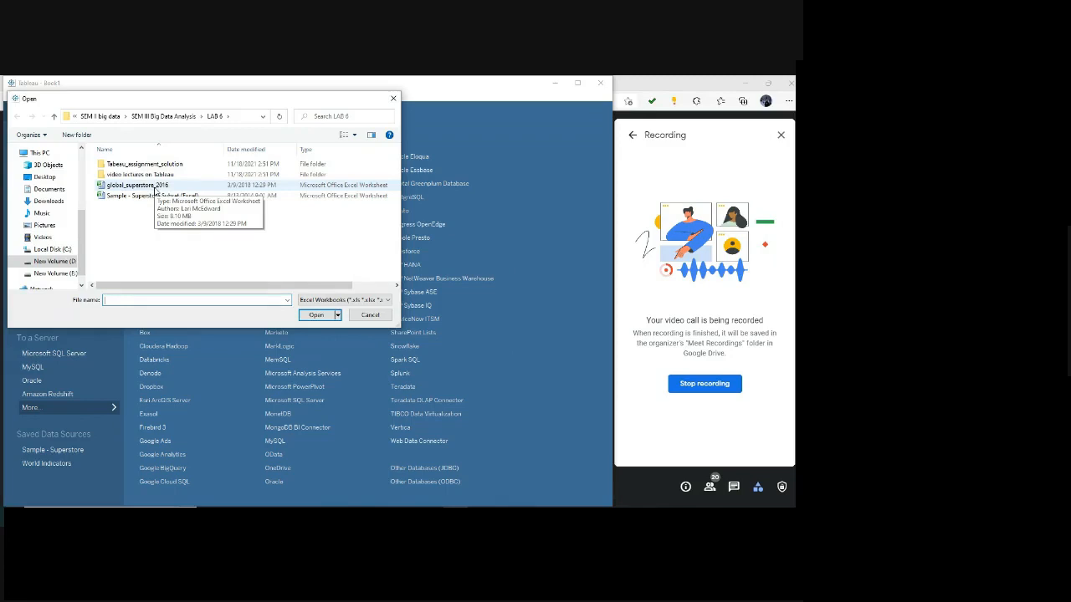
click(155, 186)
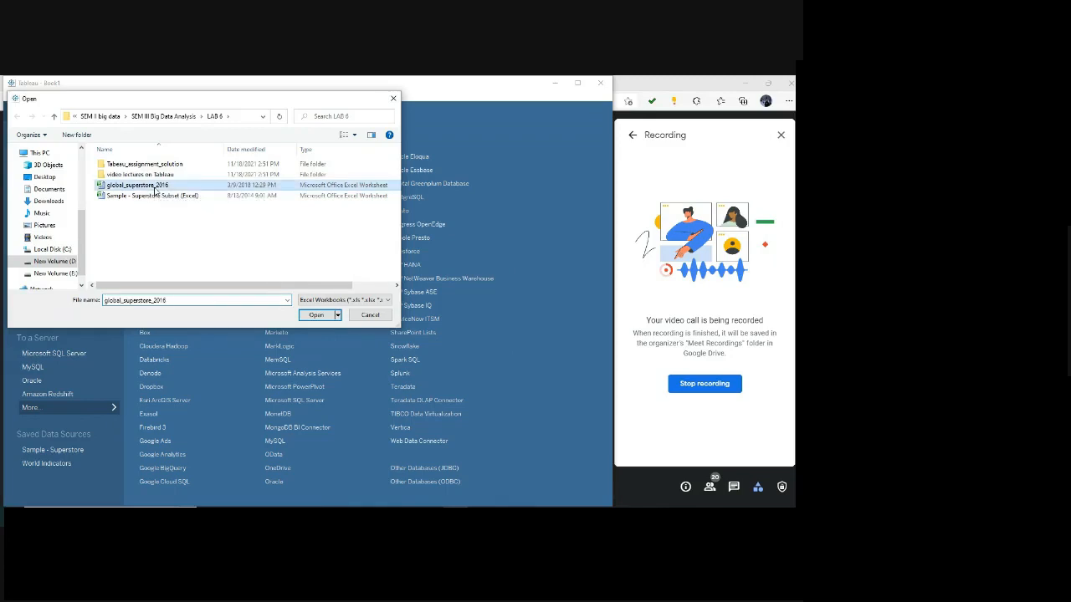
click(316, 316)
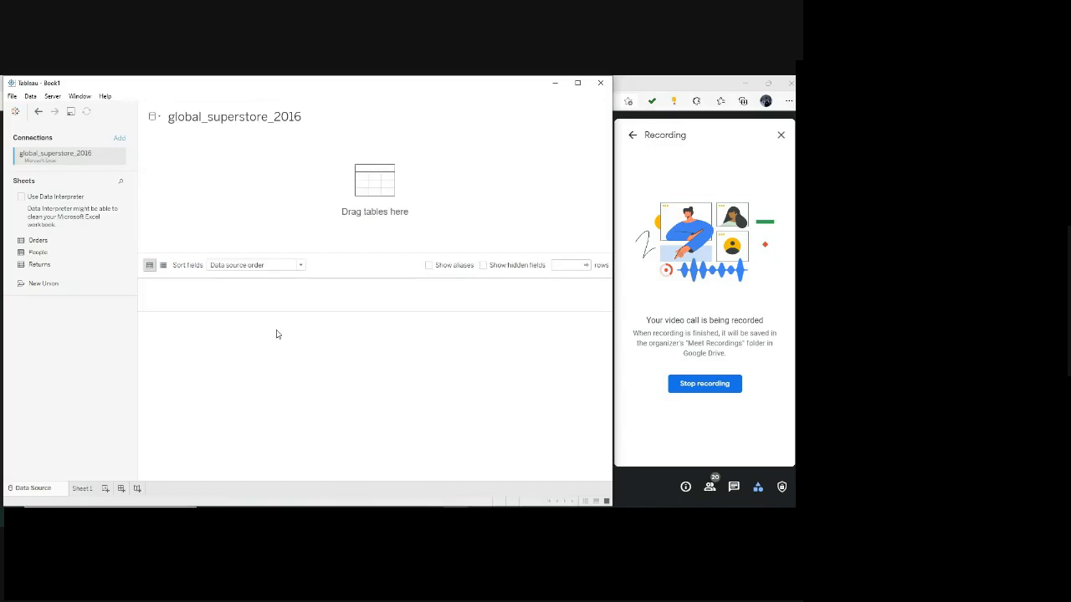
Add the Orders table to the data model and relate the People table to it on Region.
click(734, 487)
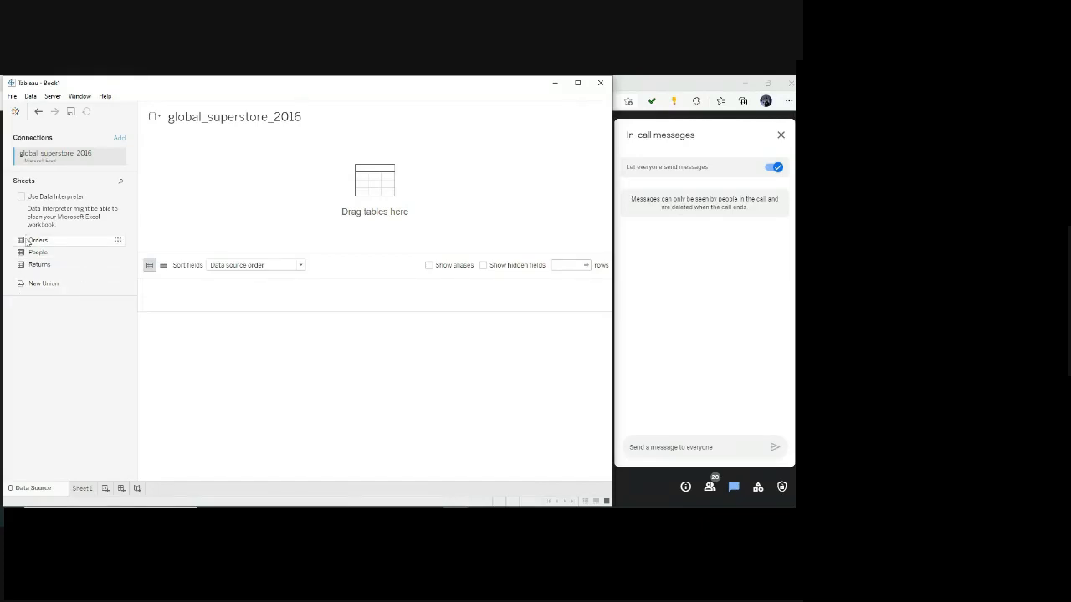
drag(27, 241, 203, 179)
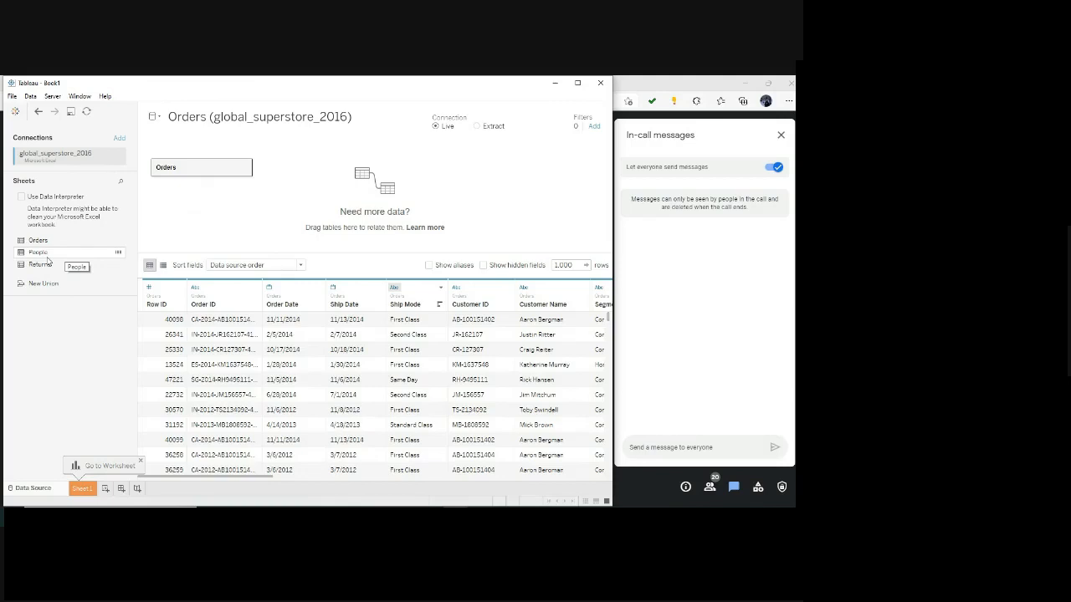
drag(48, 259, 303, 172)
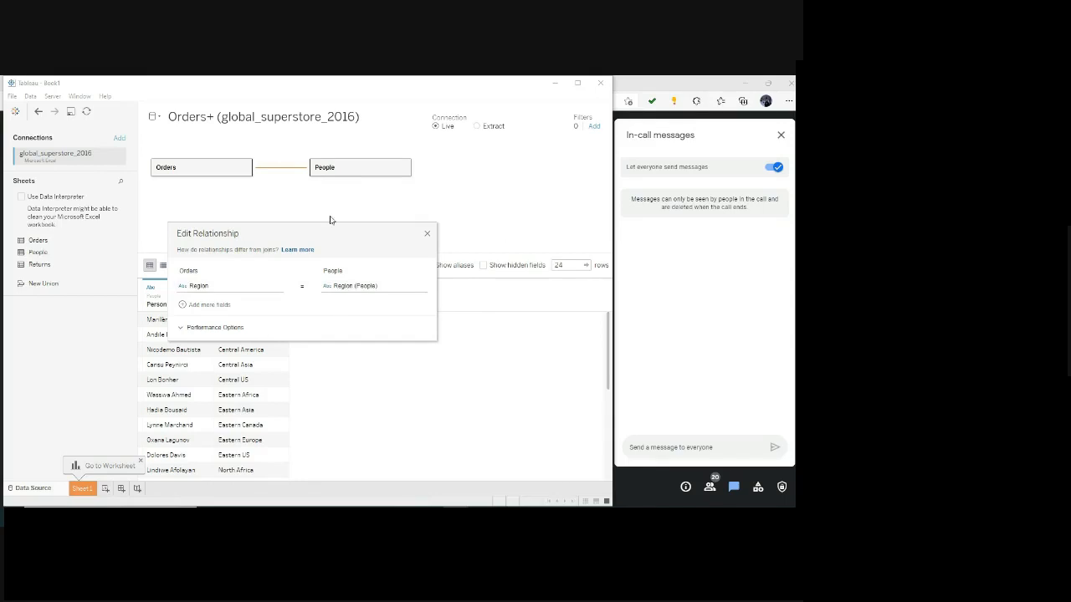
click(426, 234)
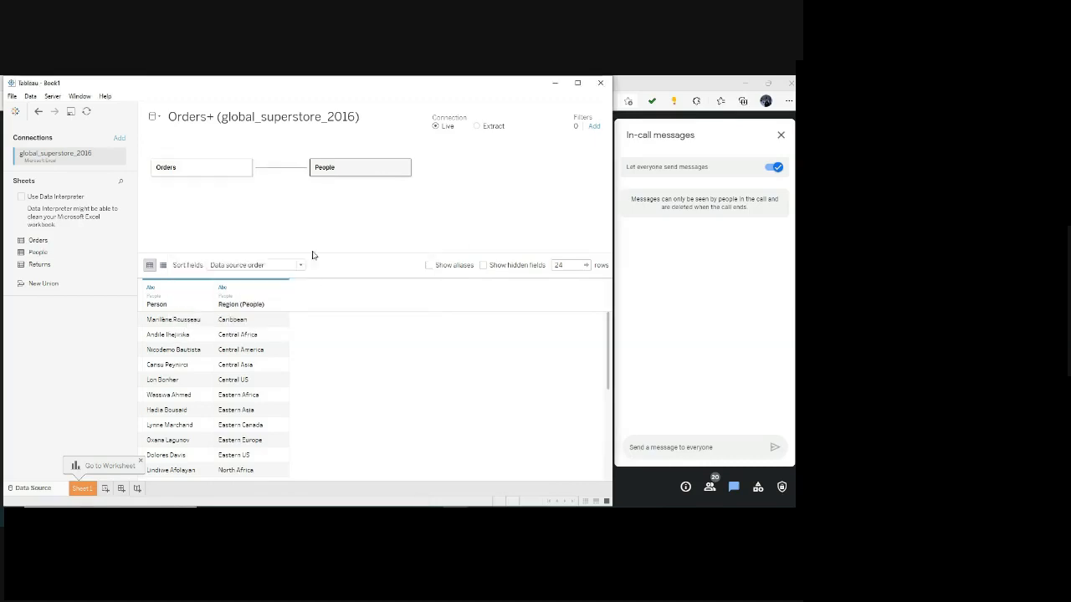
Add the Returns table to the data model and relate it to Orders by matching Order ID with Order ID (Returns).
drag(40, 266, 286, 245)
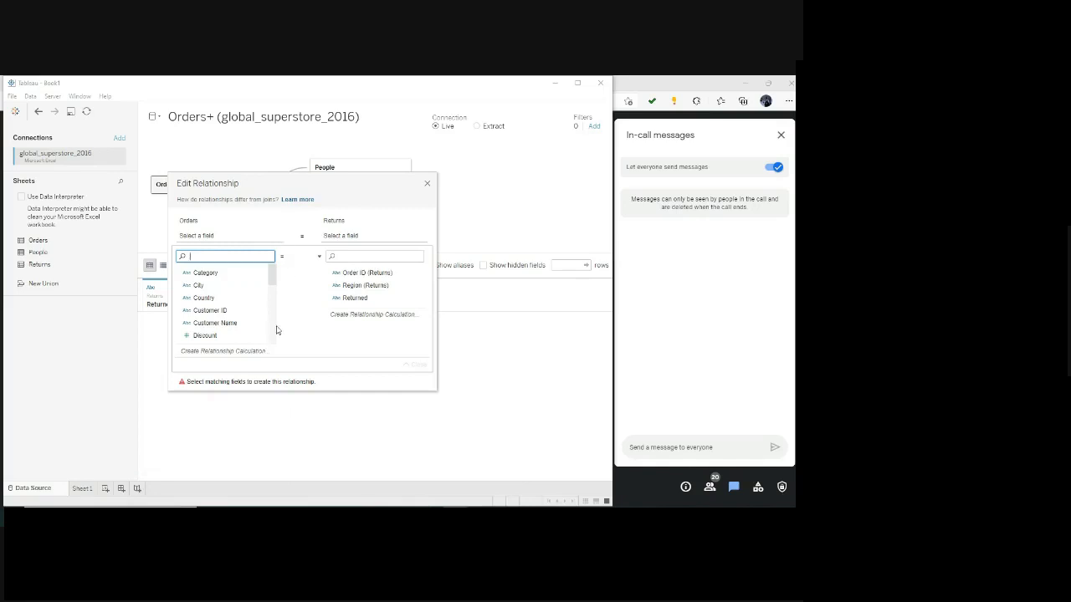
click(356, 274)
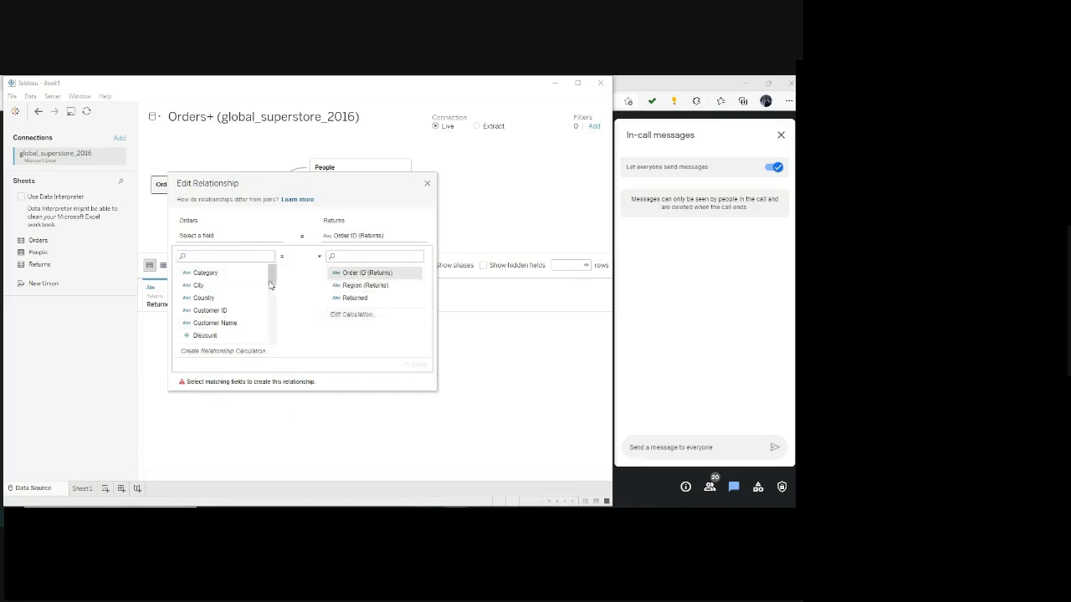
drag(270, 283, 270, 305)
click(212, 289)
click(212, 288)
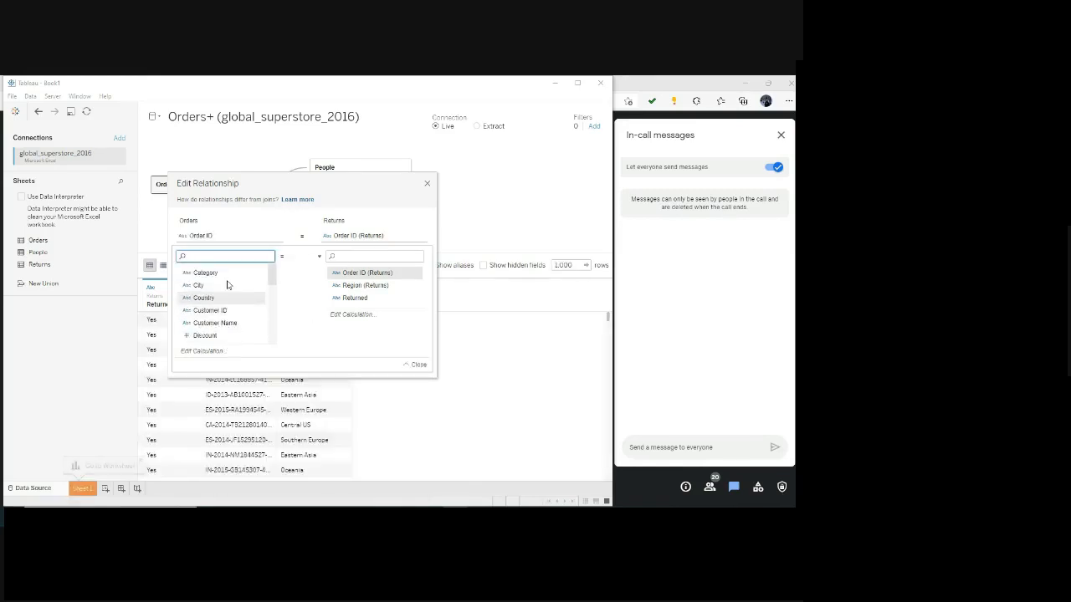
click(427, 185)
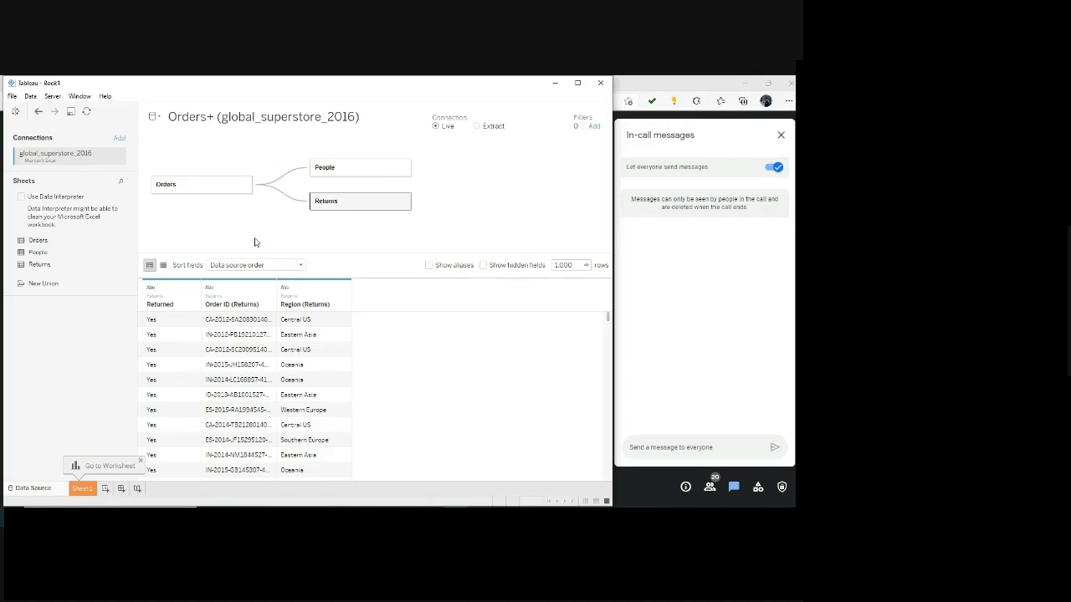
Create a new worksheet and look through the fields of the Orders, People and Returns tables.
click(118, 140)
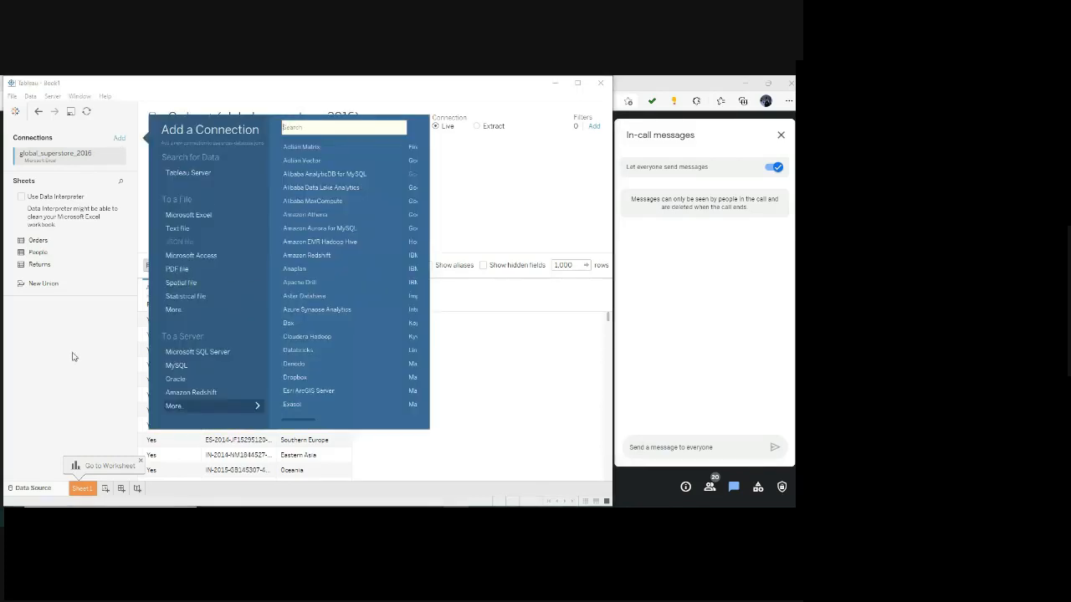
click(73, 357)
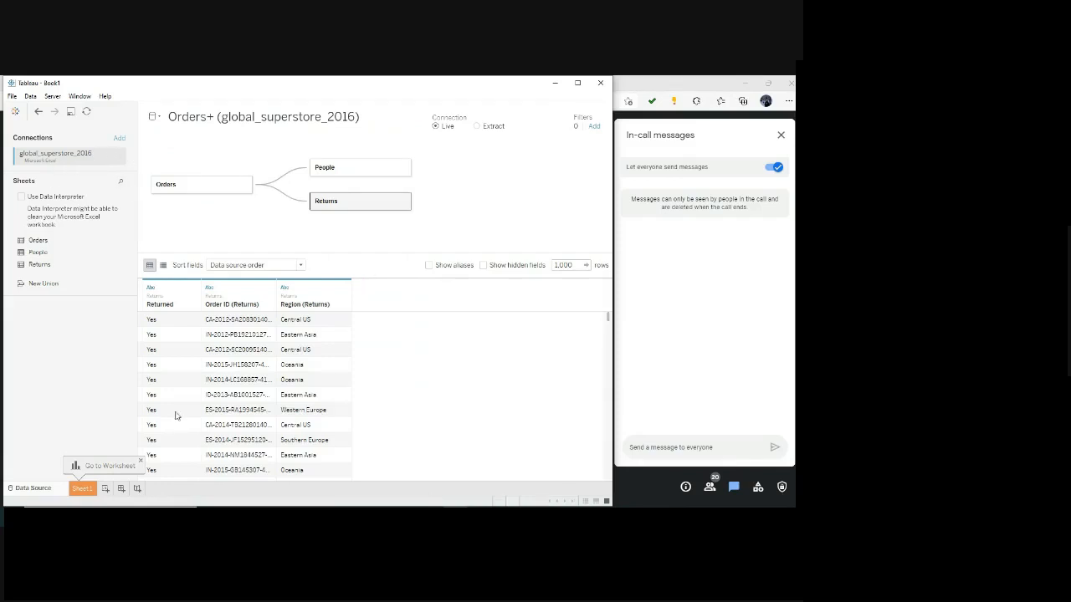
click(107, 489)
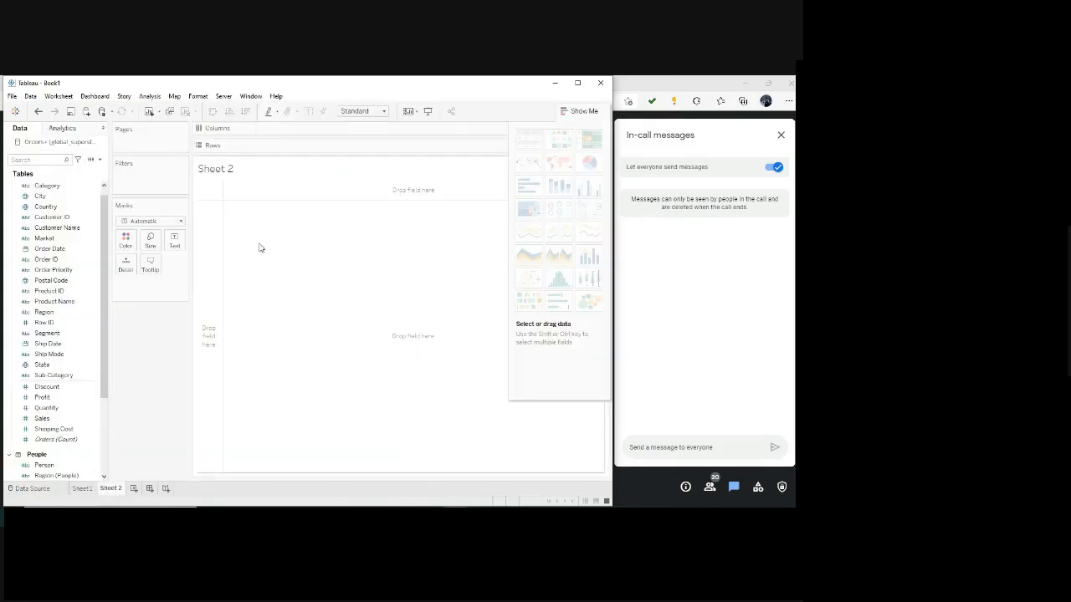
scroll(38, 419, down, 3)
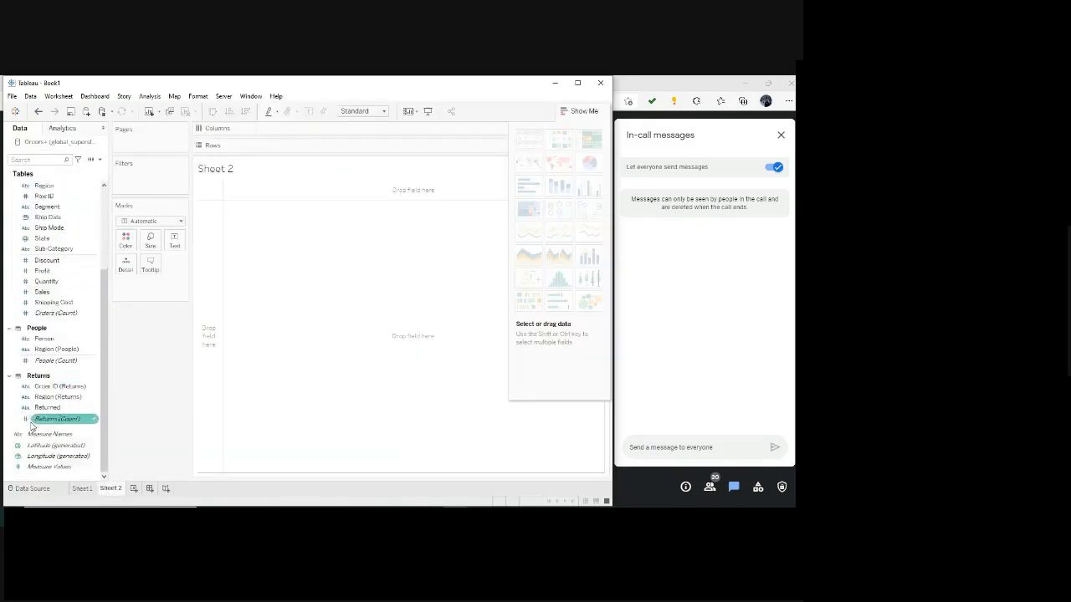
scroll(46, 243, up, 5)
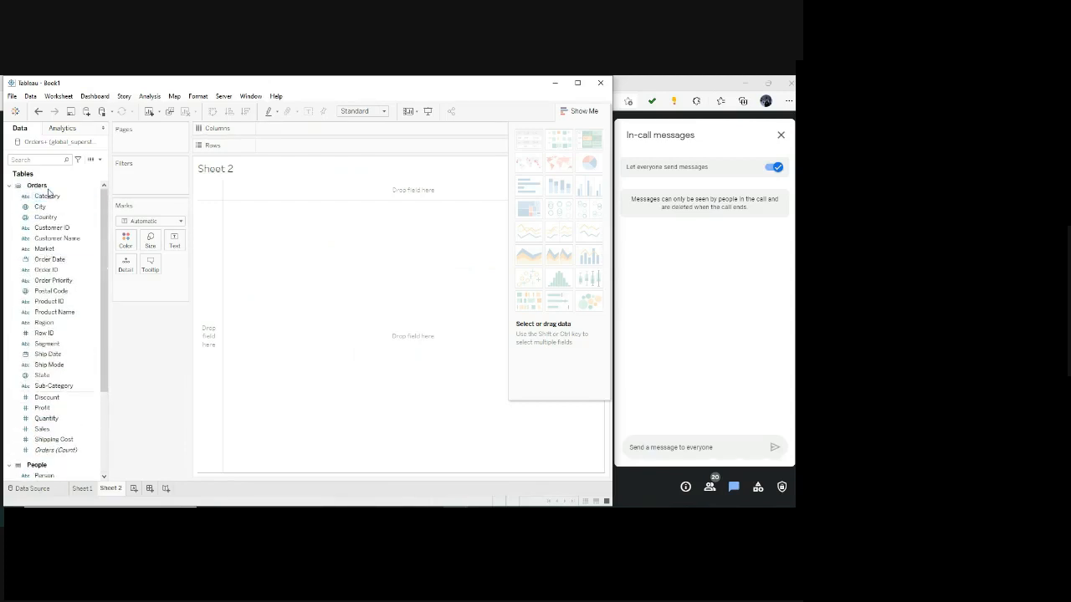
scroll(65, 386, down, 3)
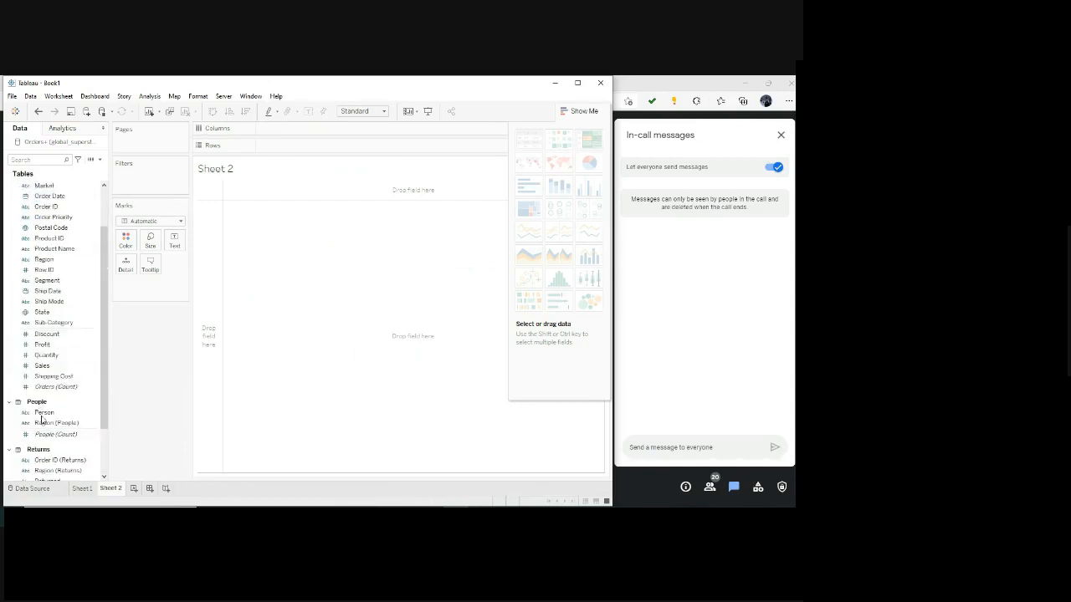
scroll(40, 418, down, 3)
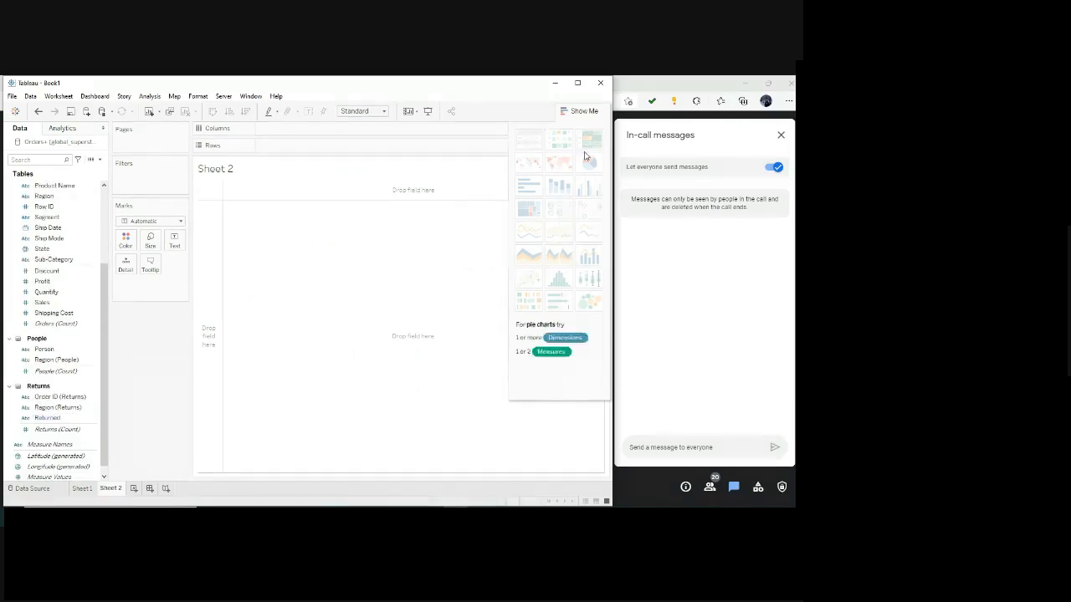
Widen the worksheet's Data pane while keeping the call's message area uncovered.
drag(611, 304, 660, 297)
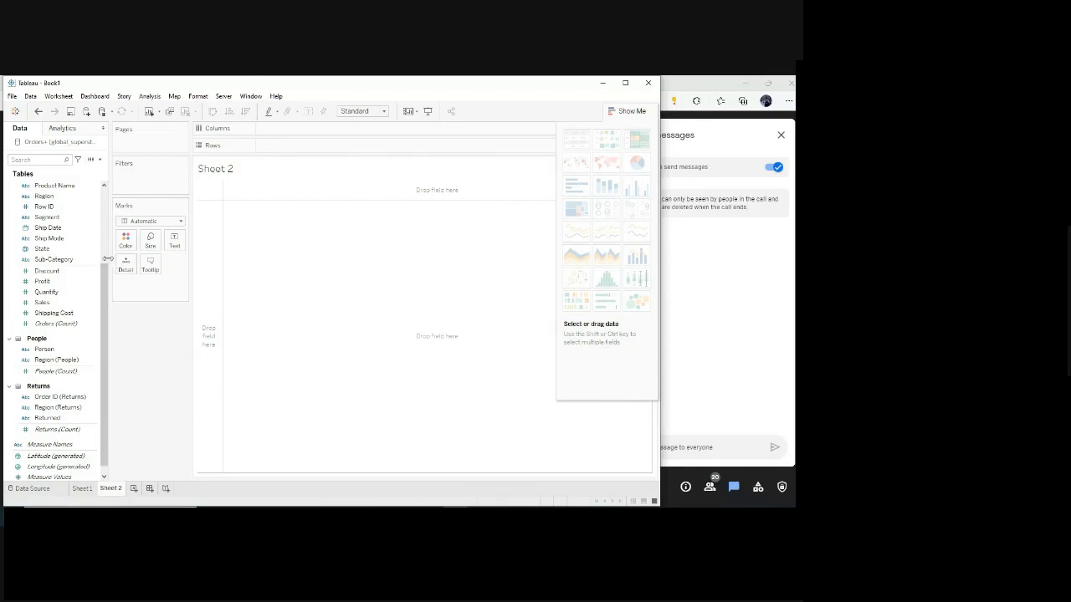
drag(107, 263, 249, 255)
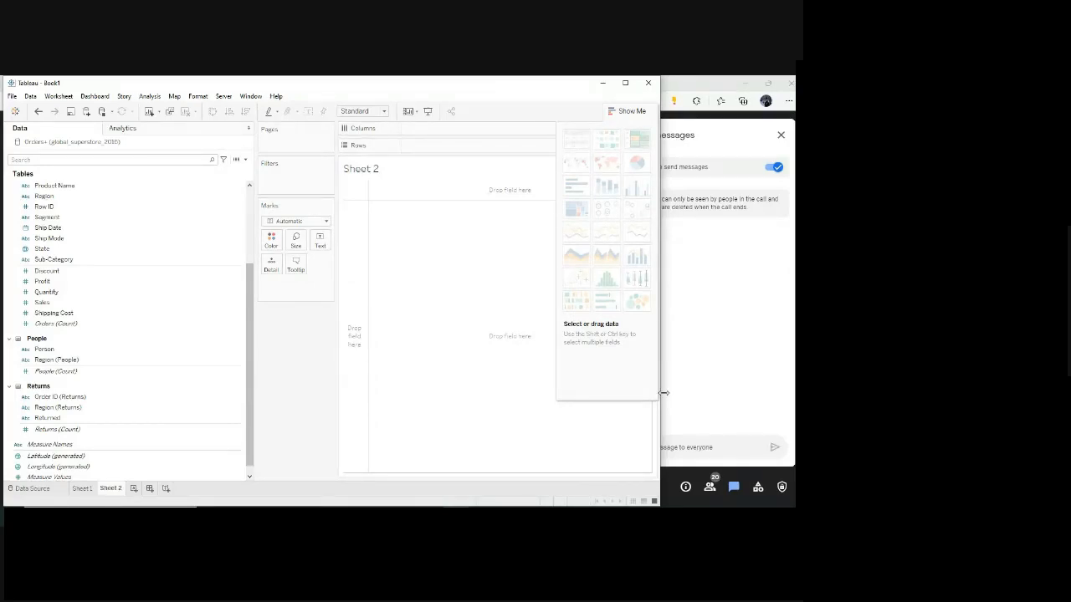
drag(661, 394, 609, 392)
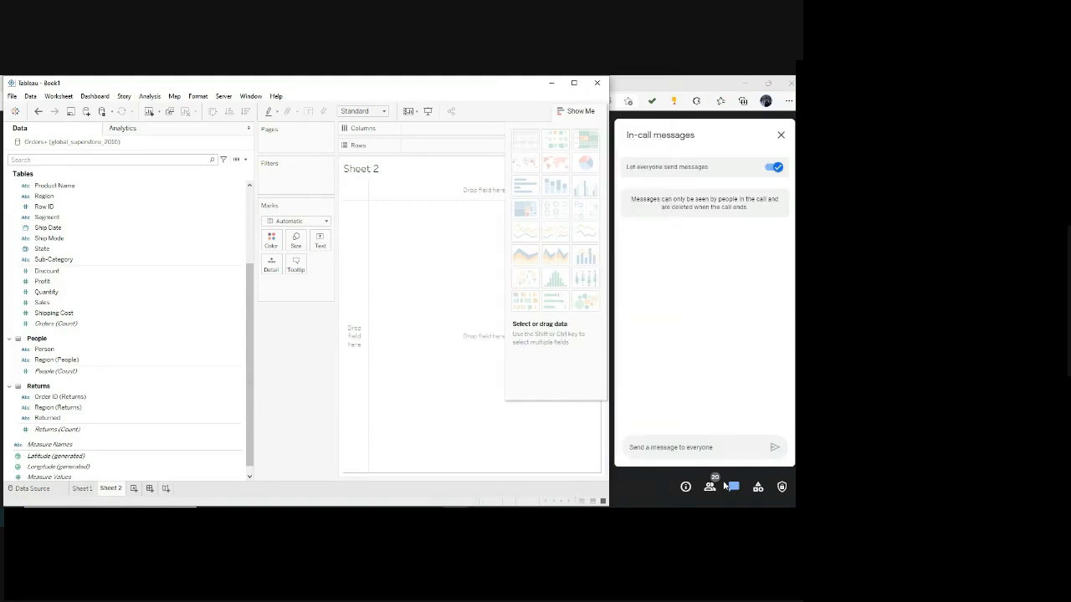
Examine the data type icons of the Orders, People and Returns fields and how dimensions and measures are separated.
click(24, 276)
click(98, 252)
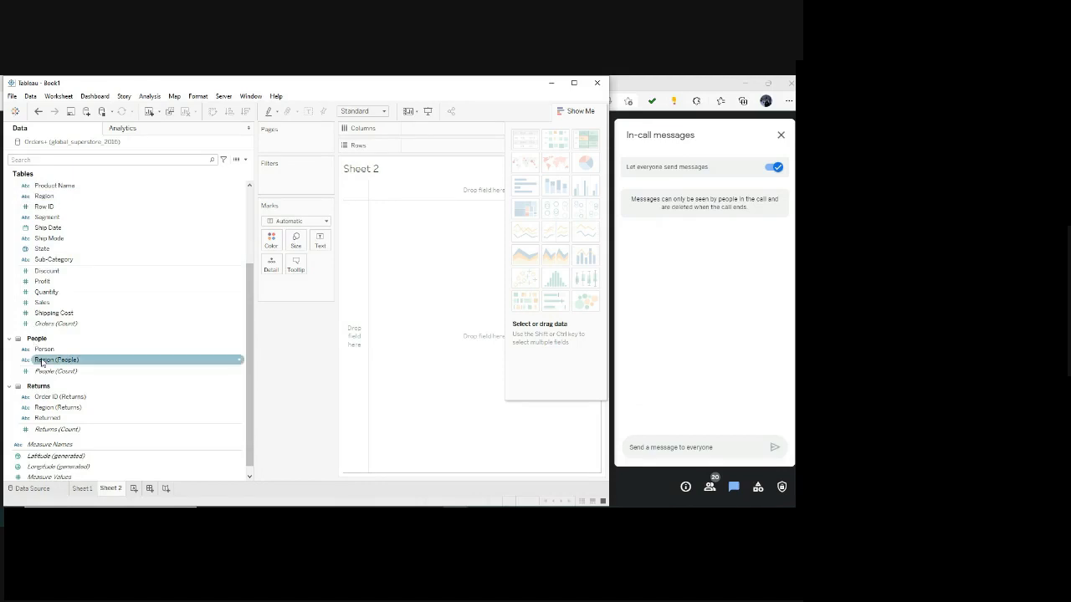
click(25, 187)
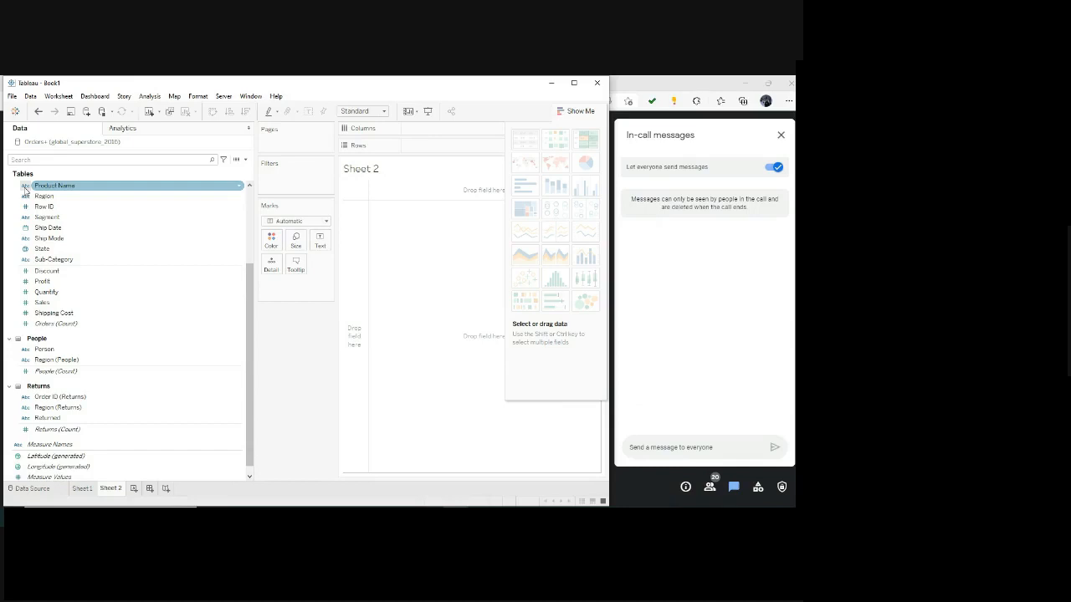
click(39, 208)
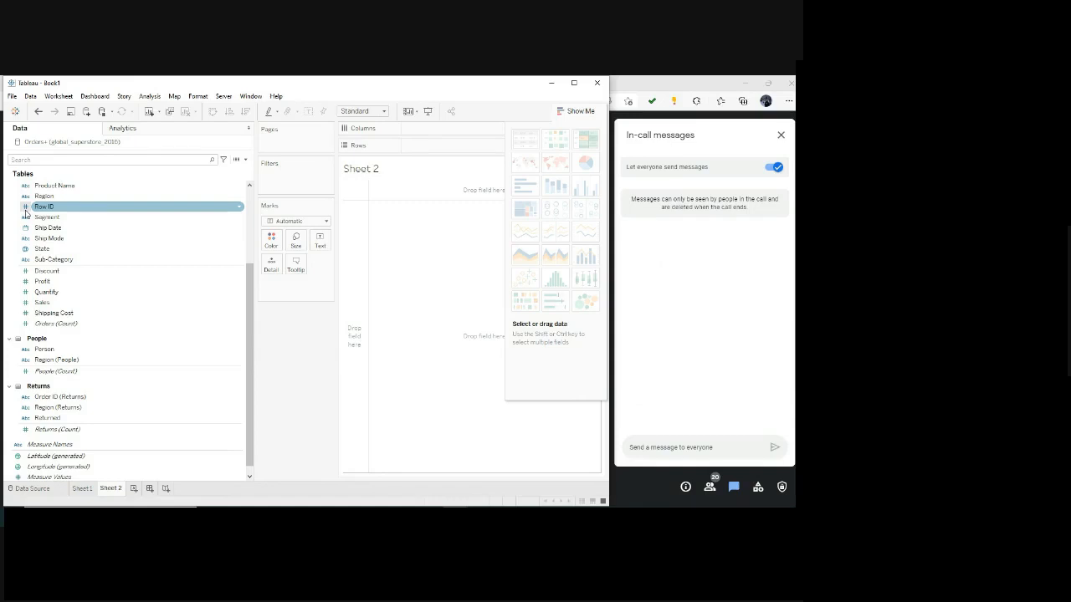
click(26, 230)
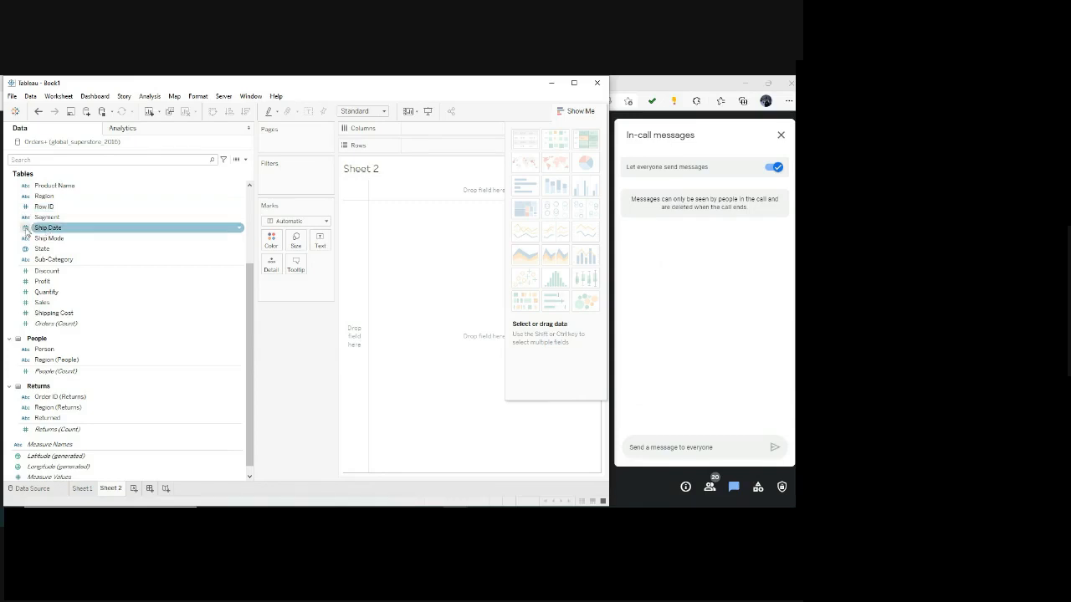
click(31, 249)
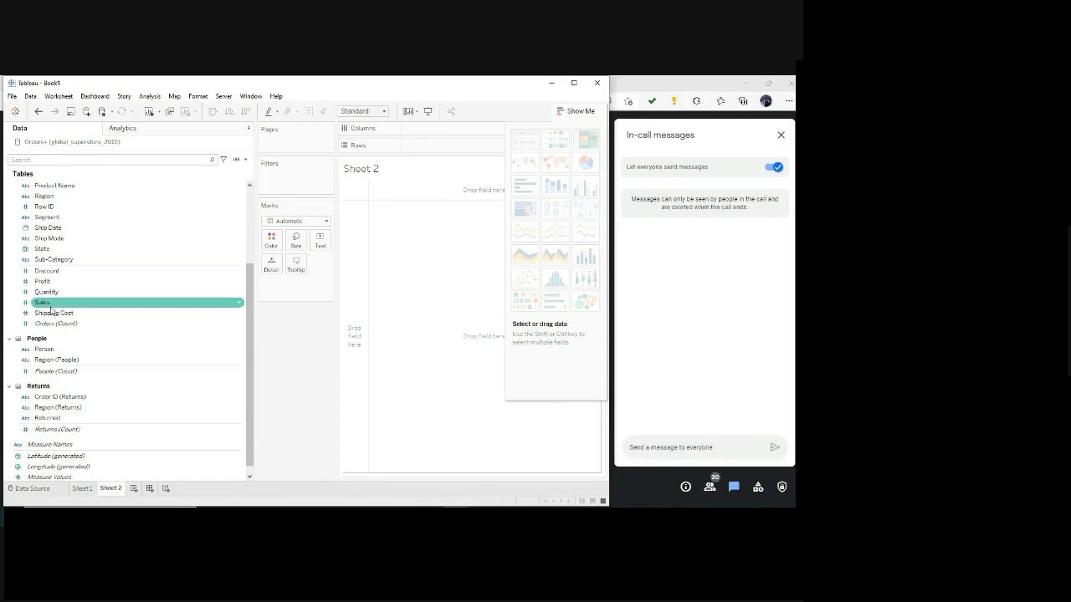
scroll(114, 324, down, 1)
scroll(90, 311, up, 3)
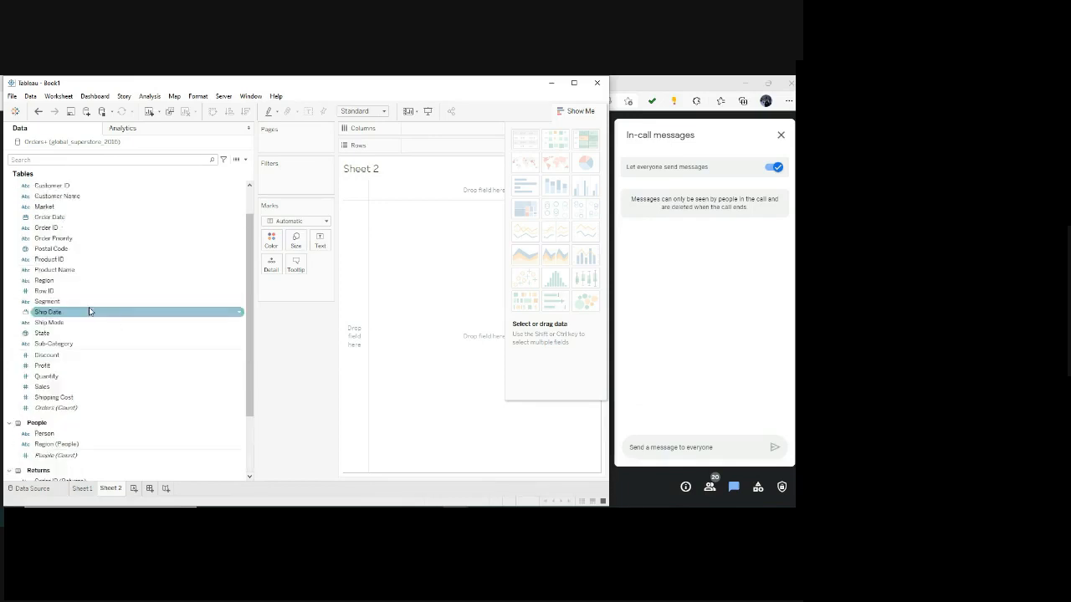
scroll(114, 327, up, 2)
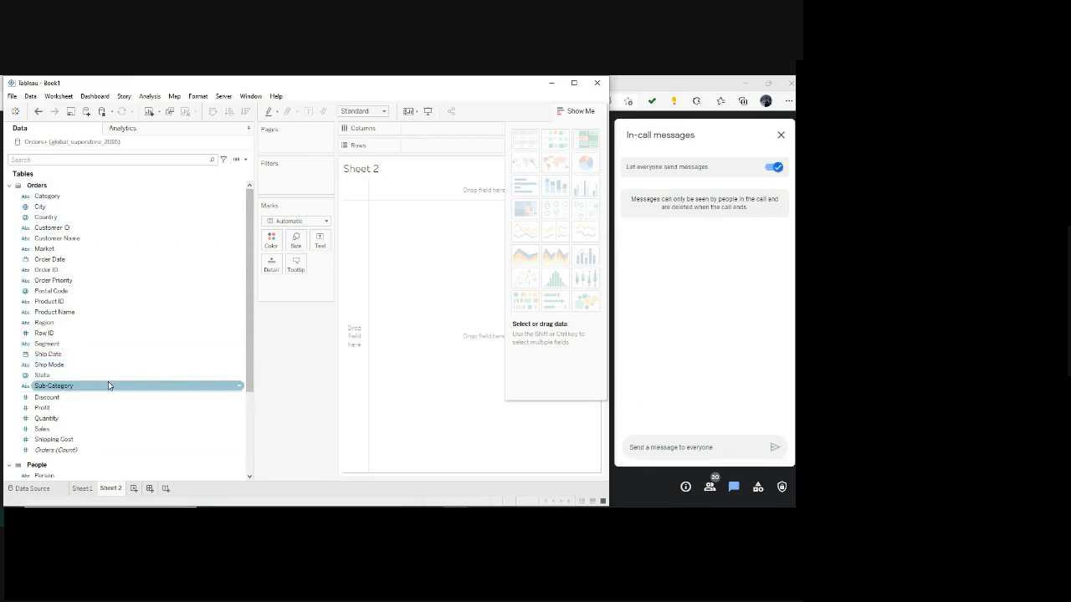
scroll(108, 385, down, 1)
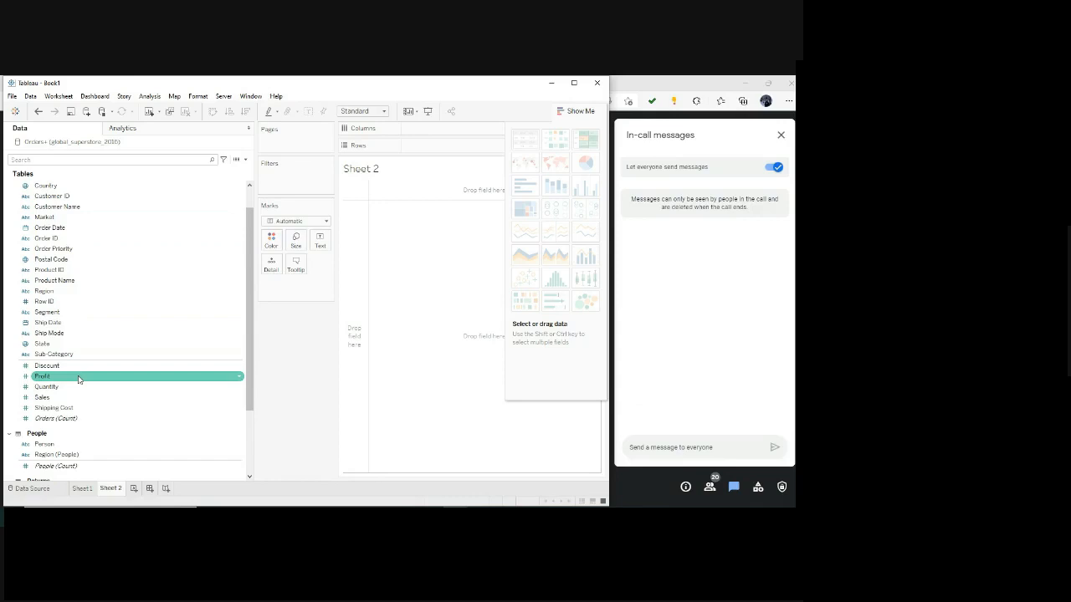
click(72, 344)
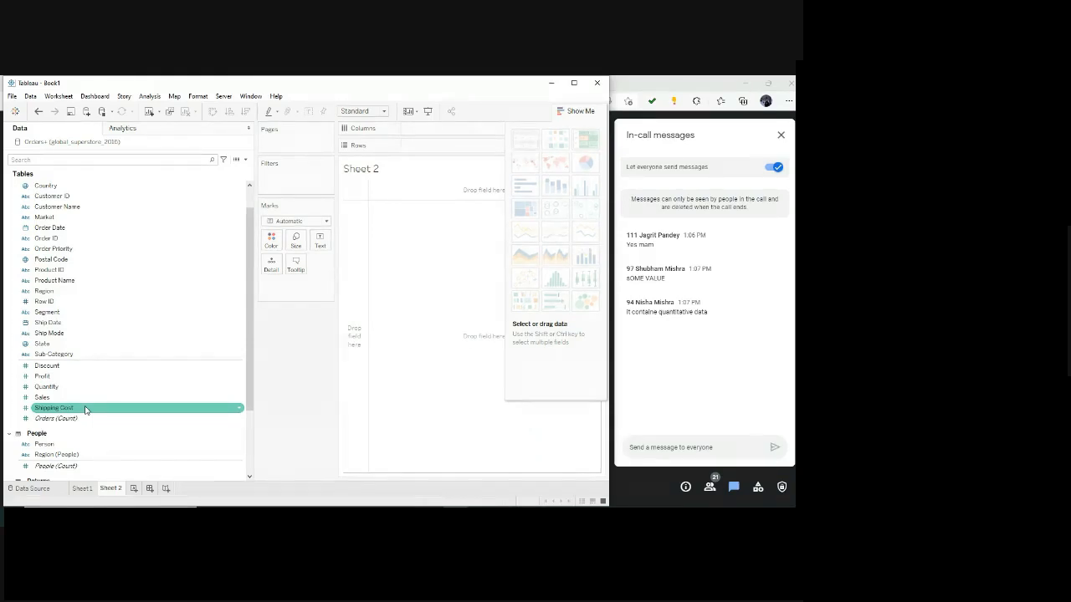
scroll(85, 410, down, 3)
scroll(86, 409, down, 1)
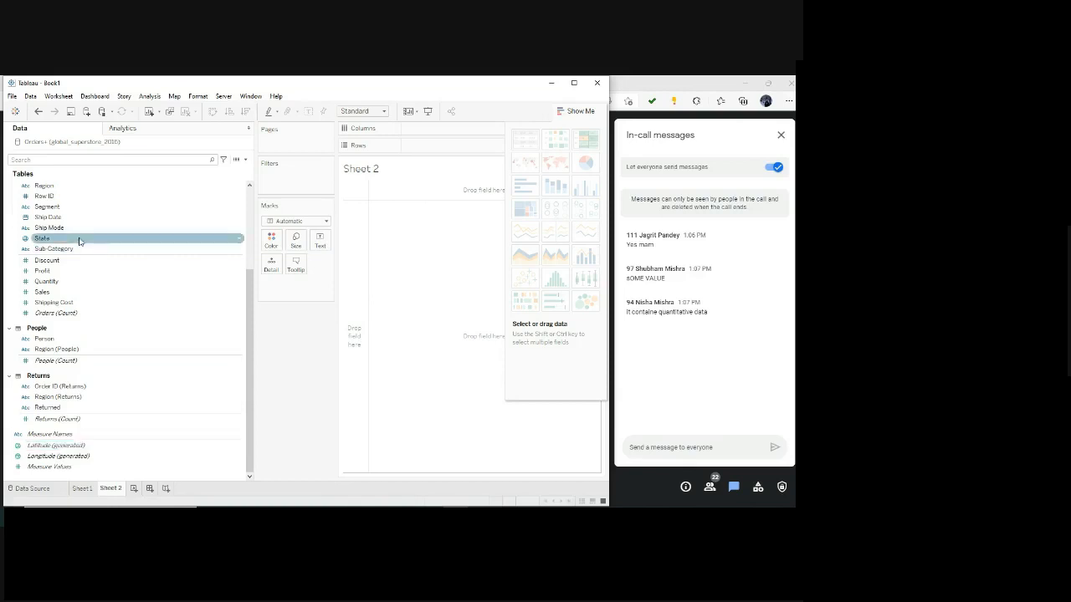
scroll(118, 397, up, 5)
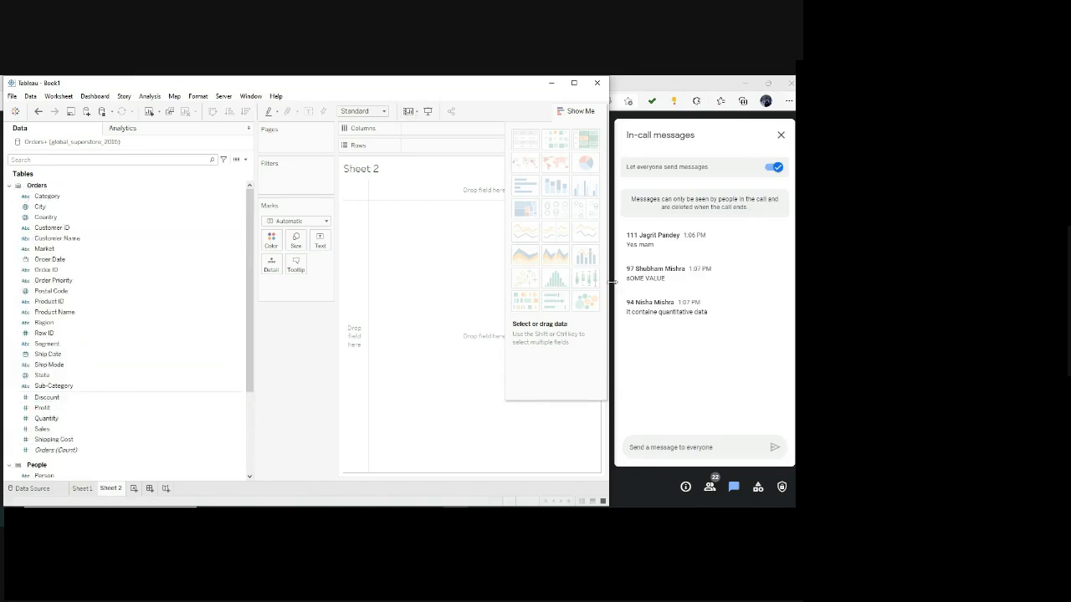
Widen the Tableau window slightly and narrow the worksheet's Data pane to give the canvas more room.
drag(607, 285, 624, 284)
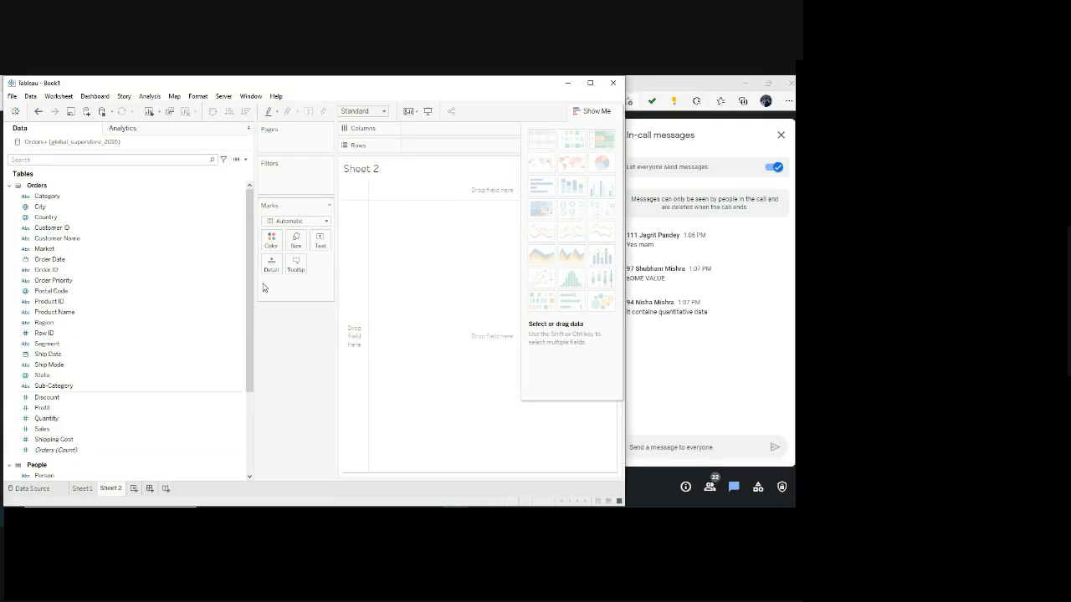
drag(252, 288, 98, 290)
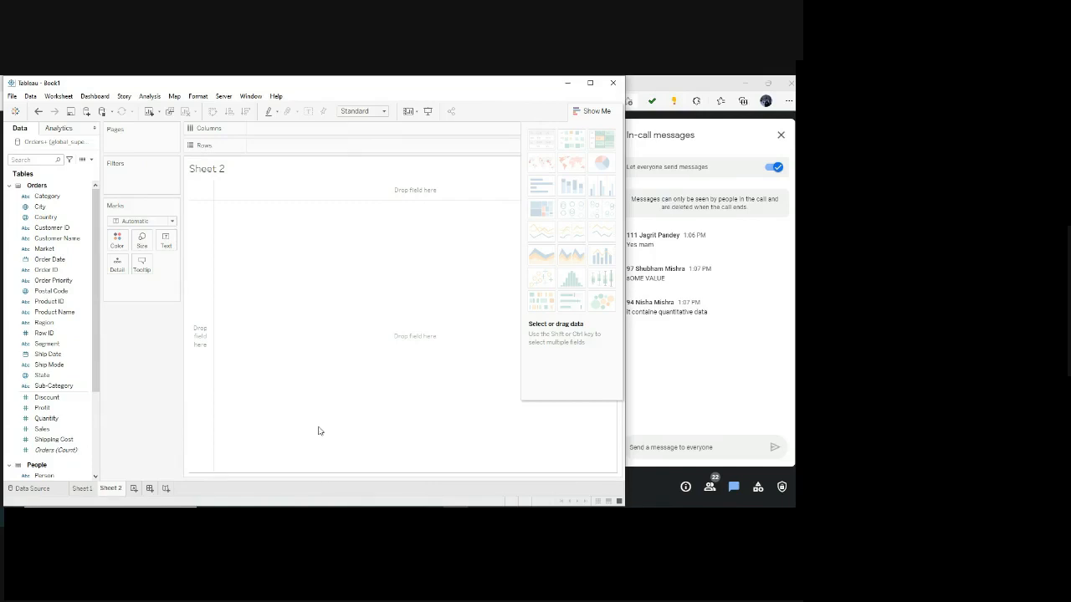
Compare the blank Sheet 1 and Sheet 2 worksheets and leave Sheet 1 active.
click(84, 490)
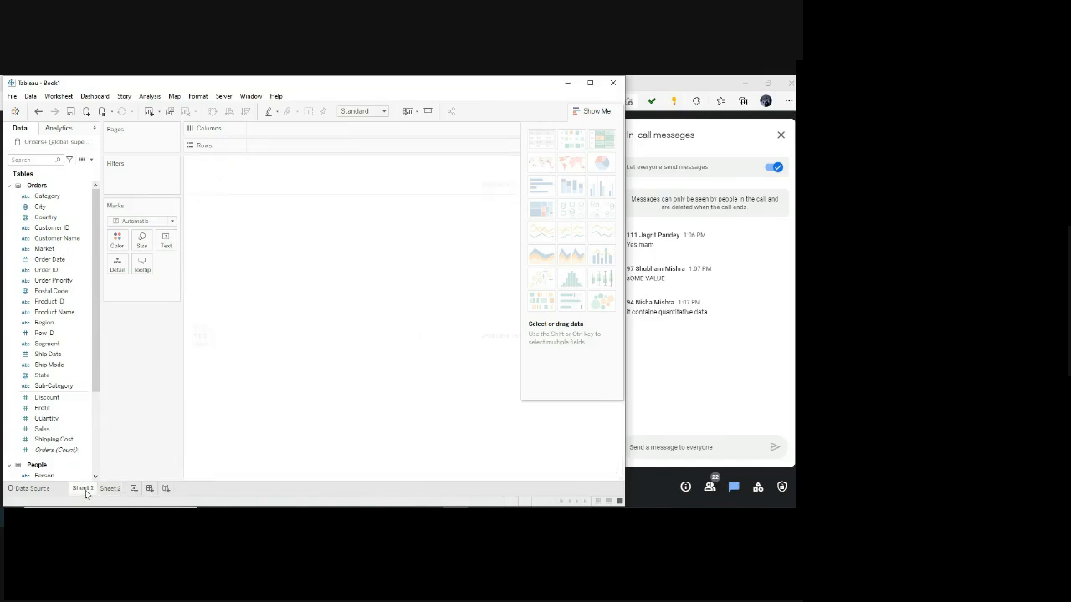
click(107, 489)
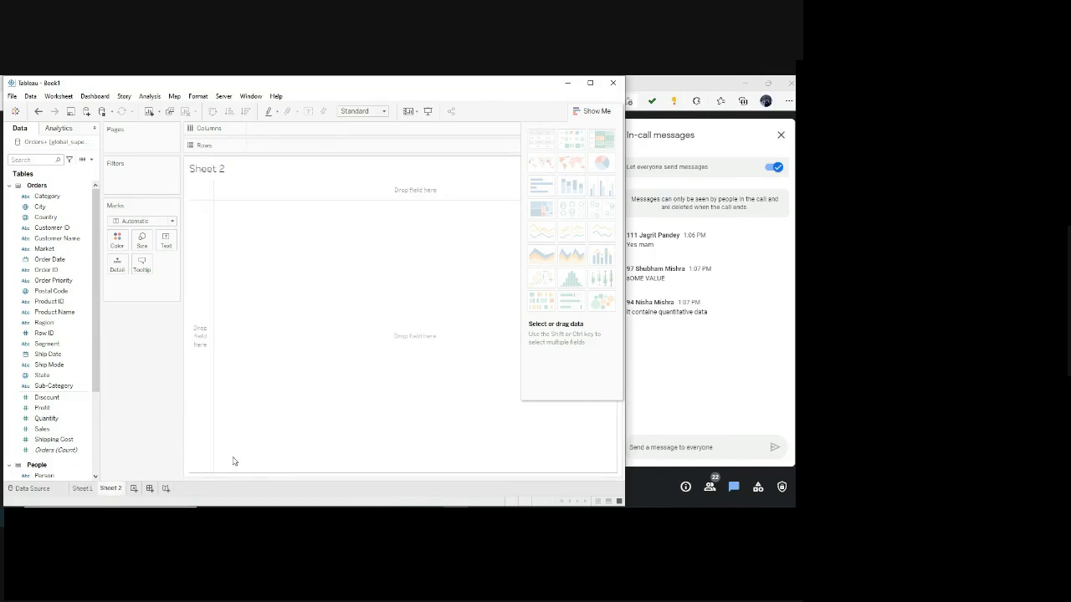
click(84, 492)
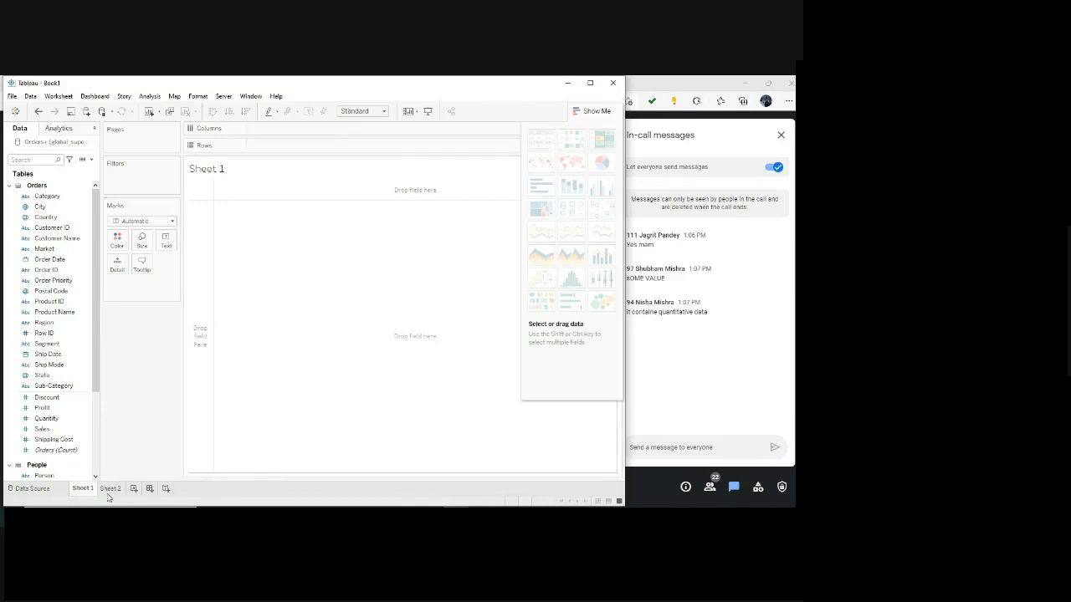
mouse_move(90, 496)
click(175, 129)
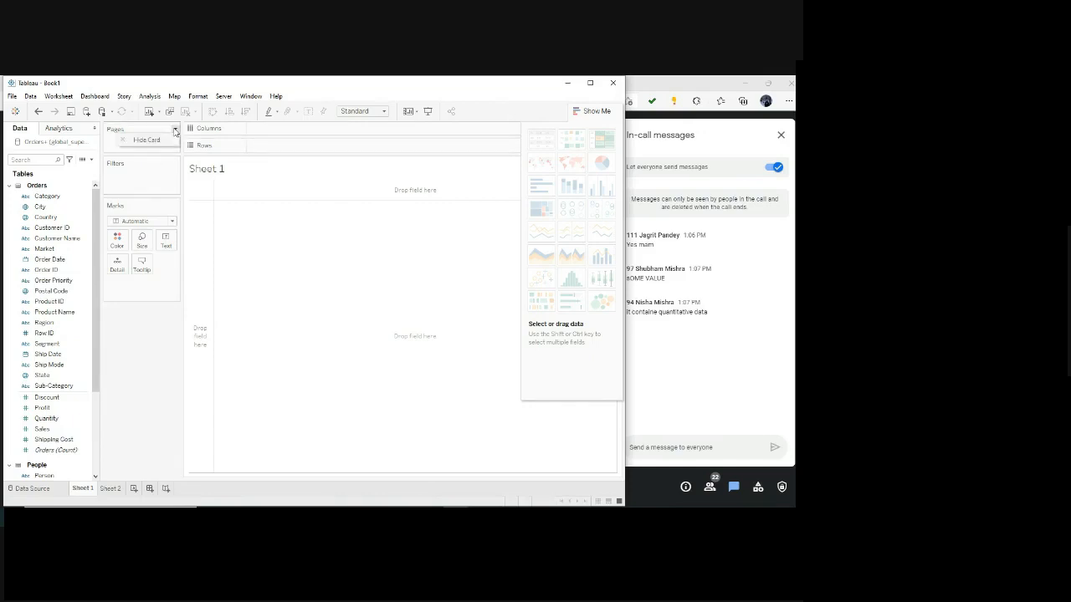
click(143, 178)
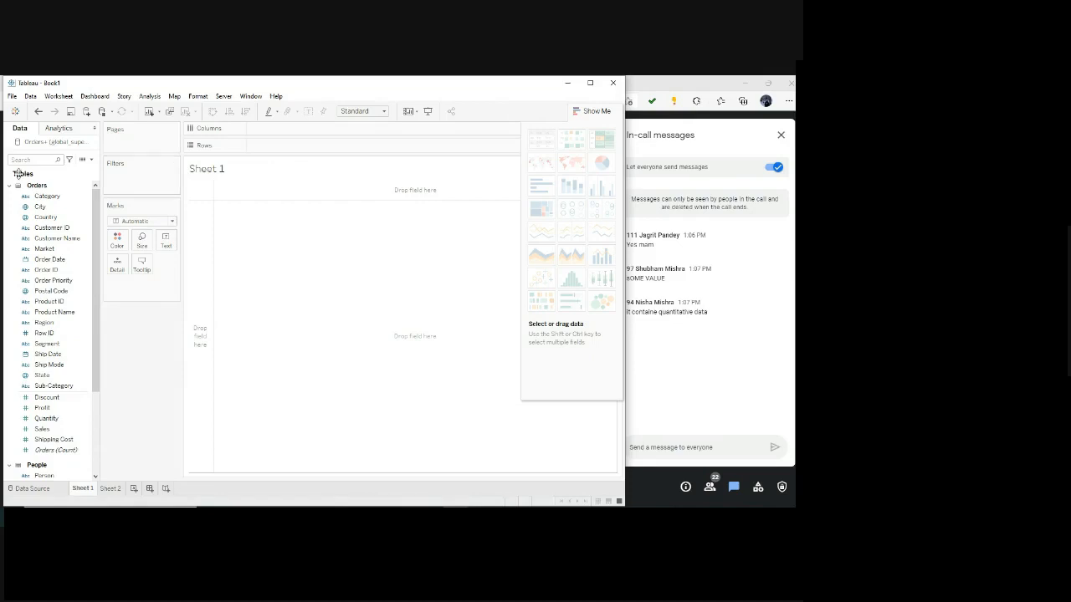
click(48, 431)
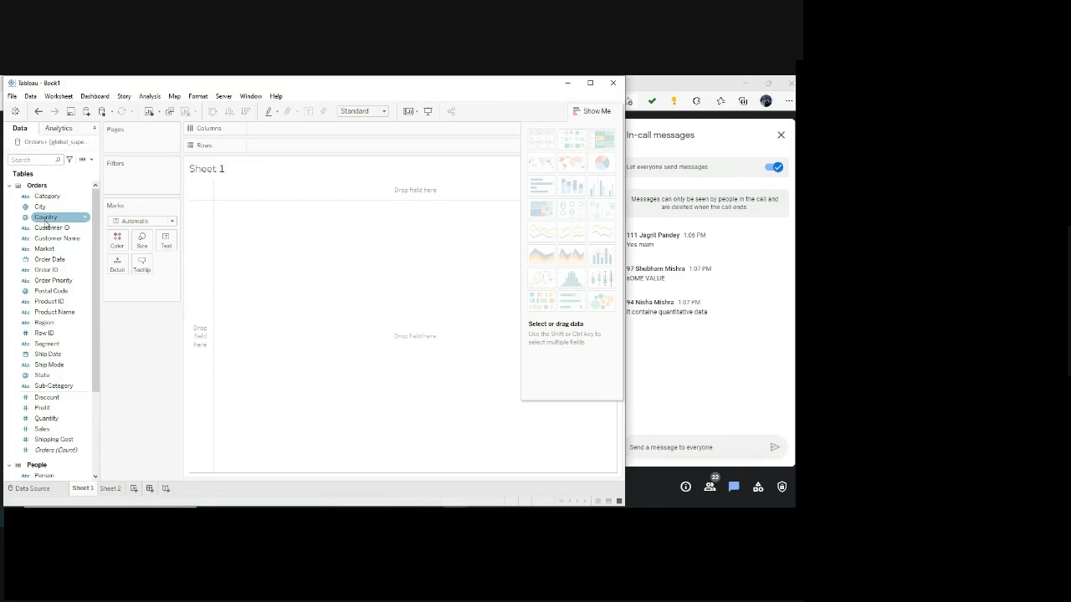
click(38, 419)
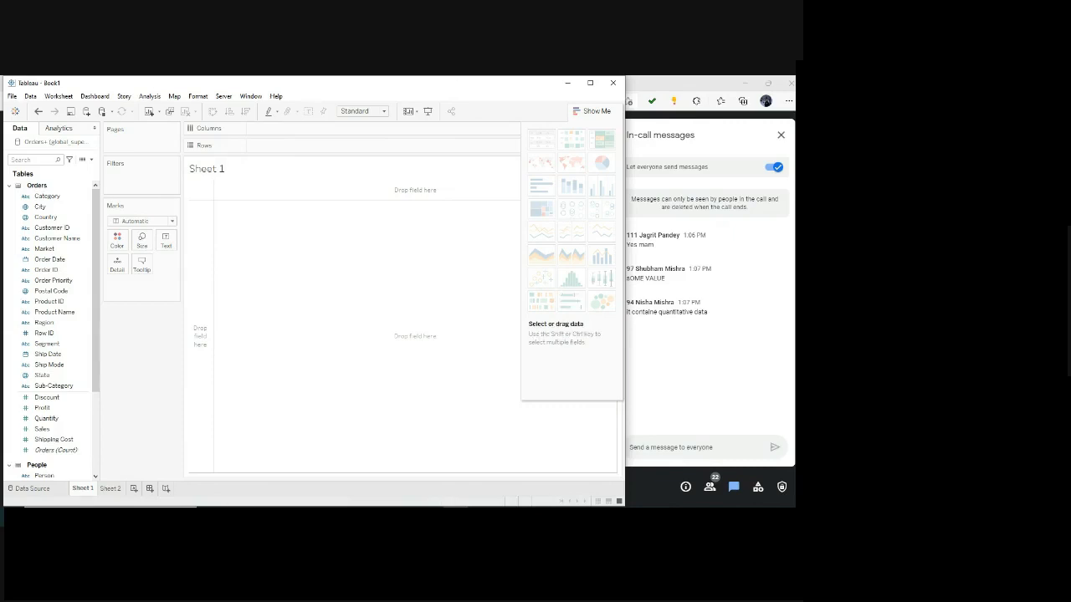
Switch to Firefox, read Question 1 in the Assignment 1 PDF, and return to Sheet 1 in Tableau.
click(353, 505)
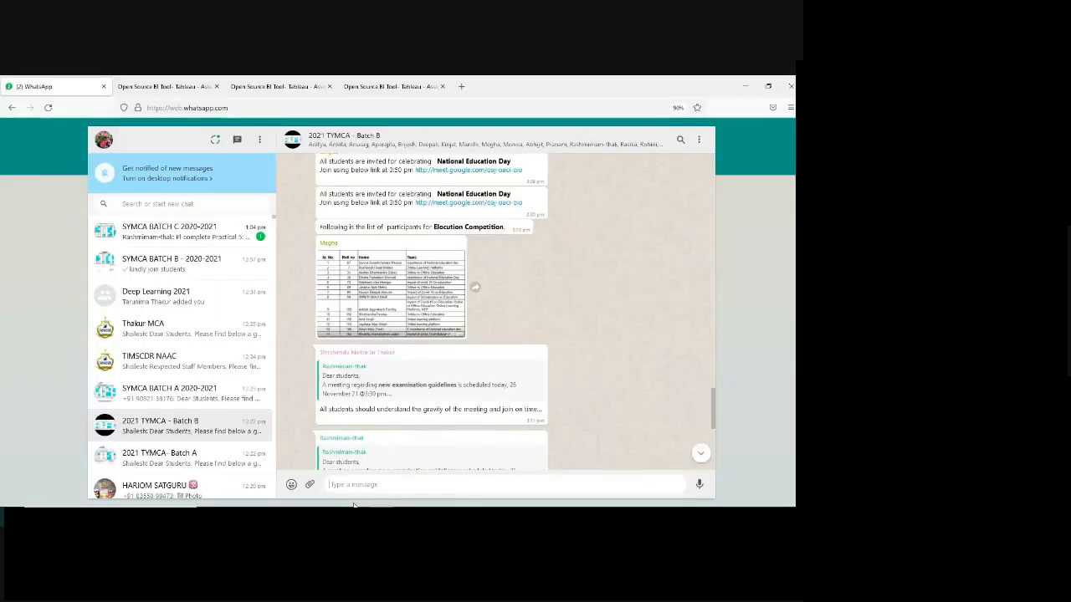
click(209, 87)
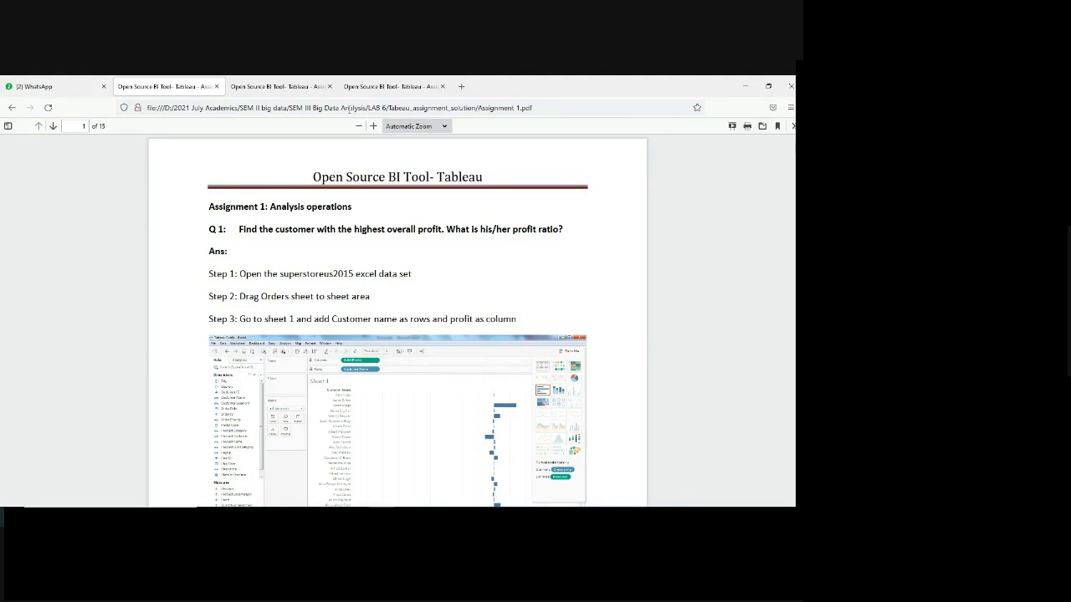
key(alt+Tab)
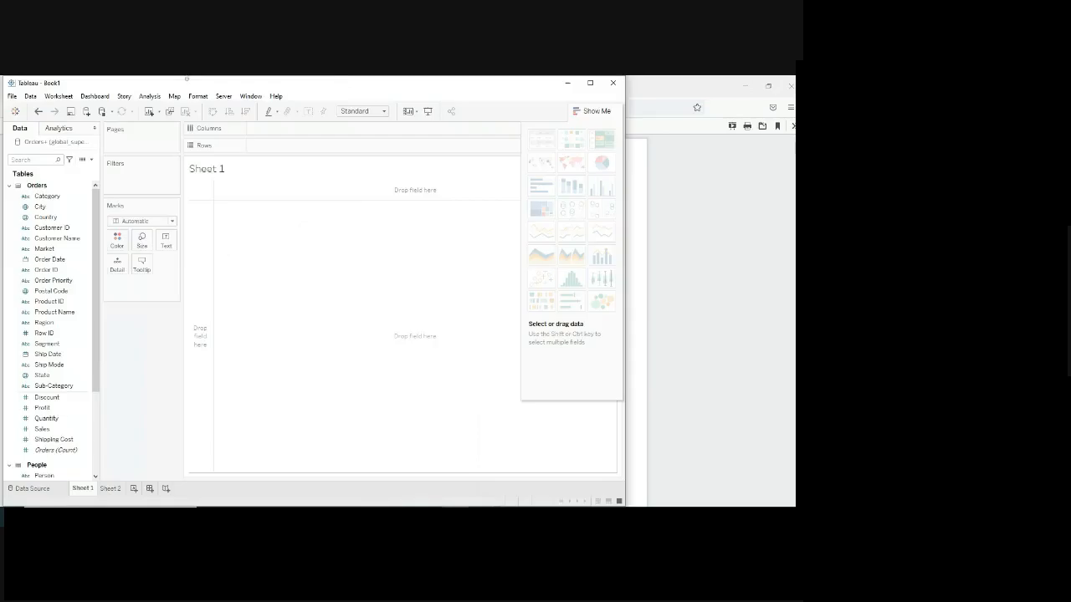
Switch to the Google Meet call to check the in-call messages, and return to the Tableau workbook.
click(449, 513)
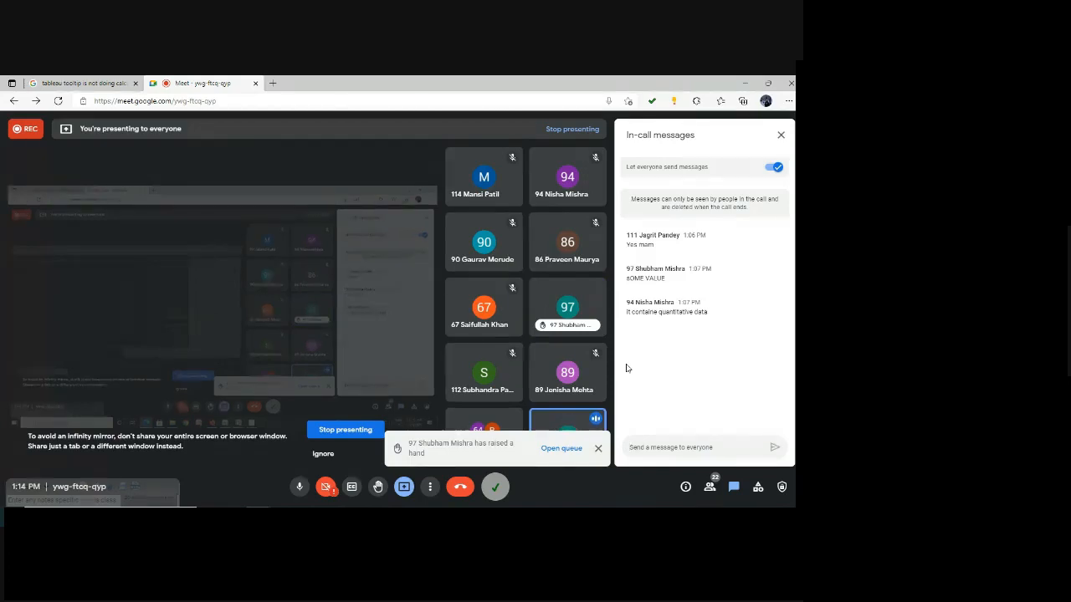
click(629, 447)
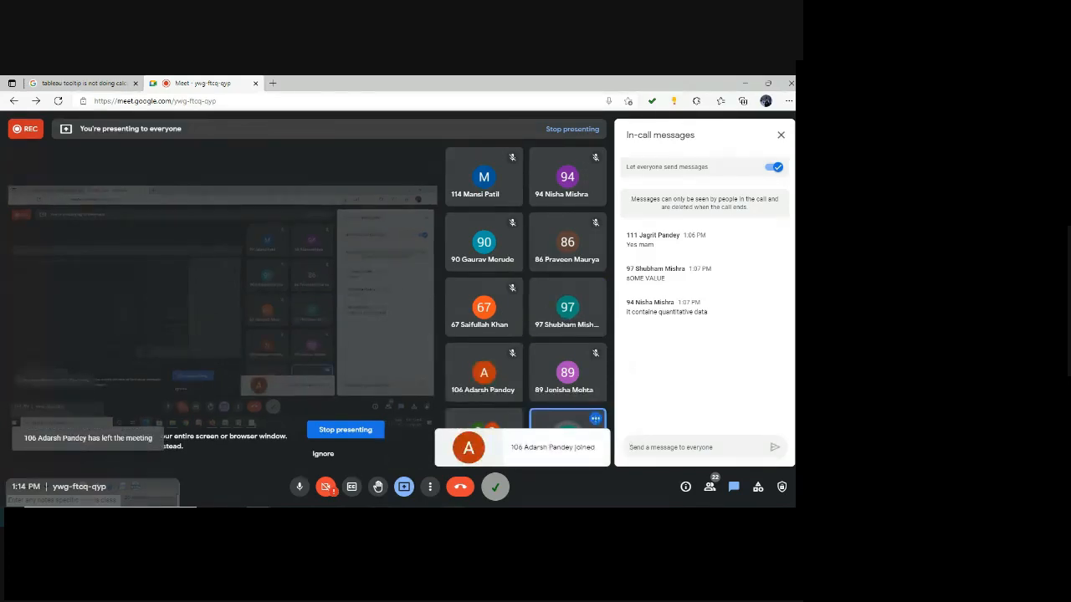
mouse_move(455, 516)
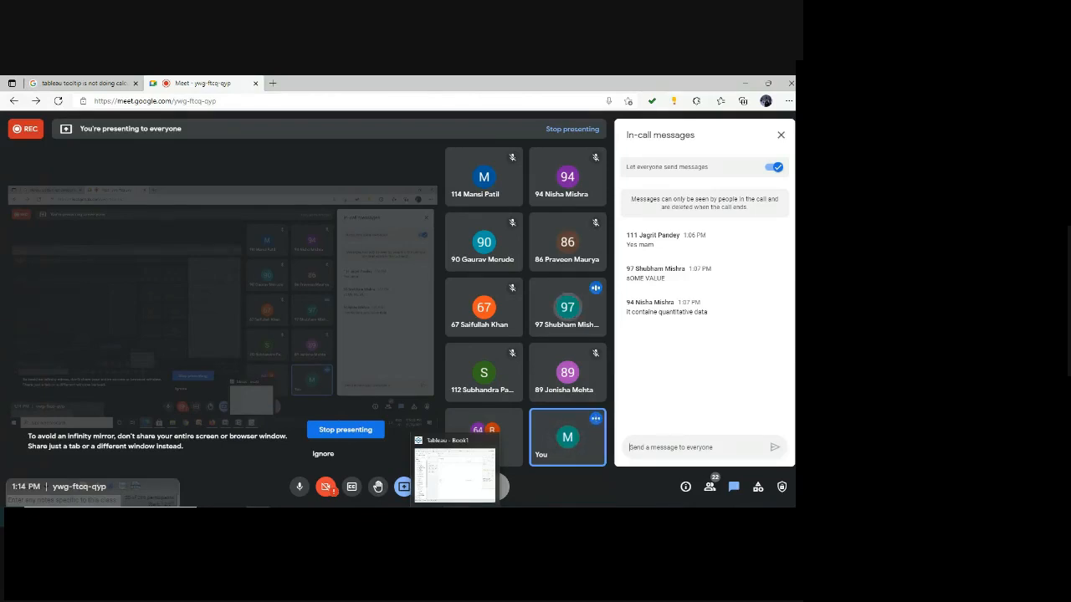
click(455, 475)
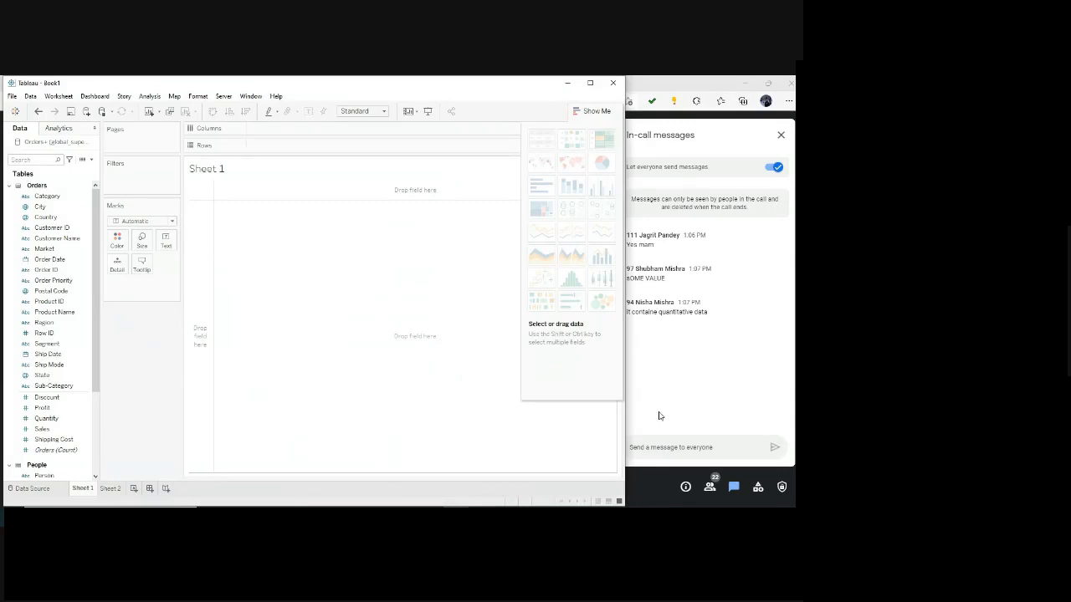
Review where to connect an Excel file, checking global_superstore_2016 in LAB 6 and the Downloads folder, and return to Sheet 1 without opening anything.
click(14, 110)
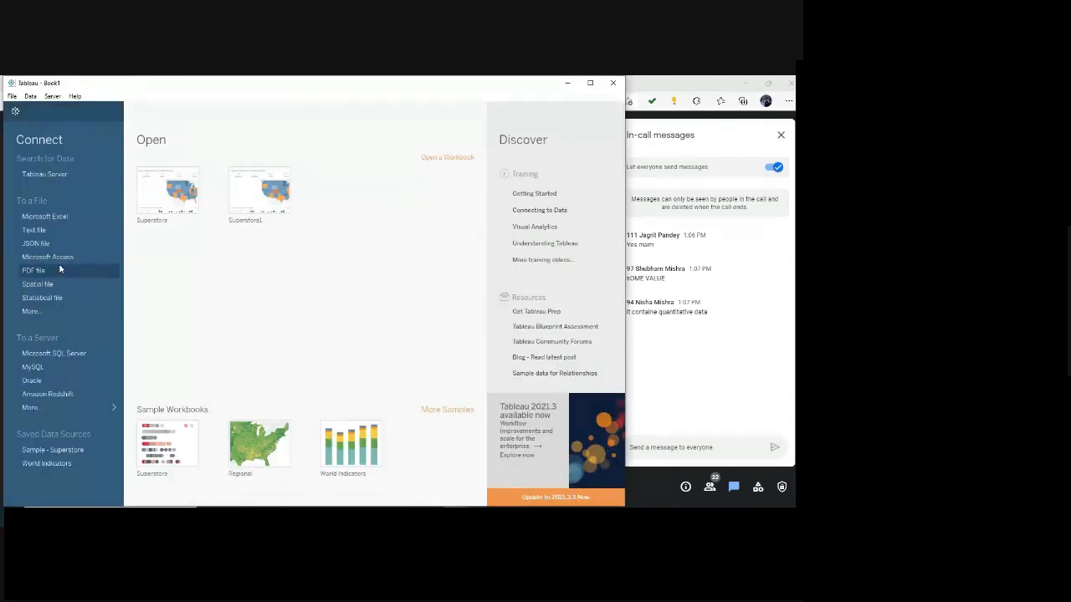
click(58, 218)
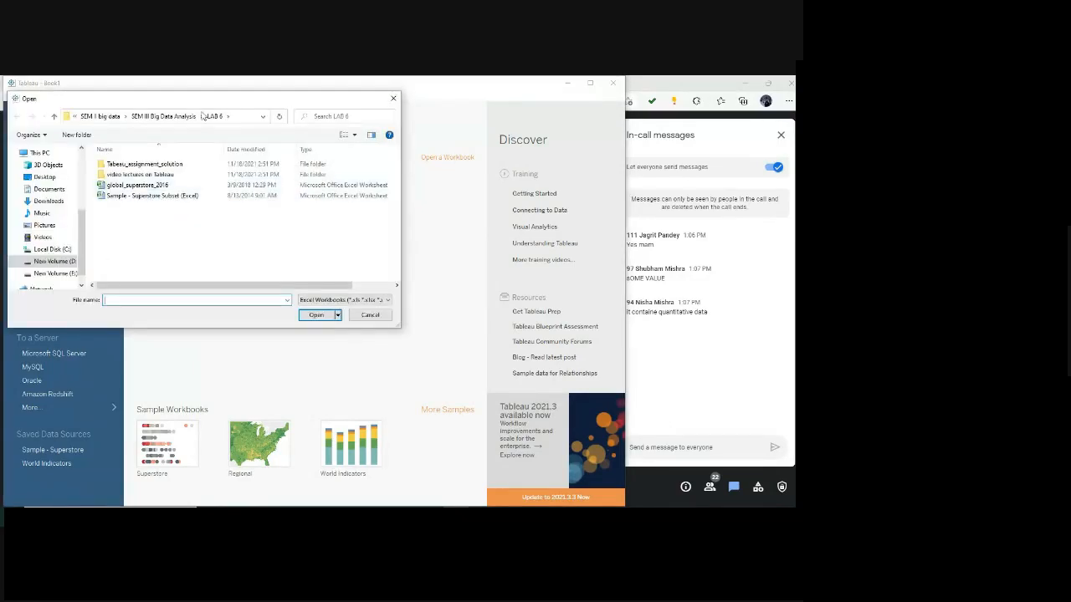
click(138, 185)
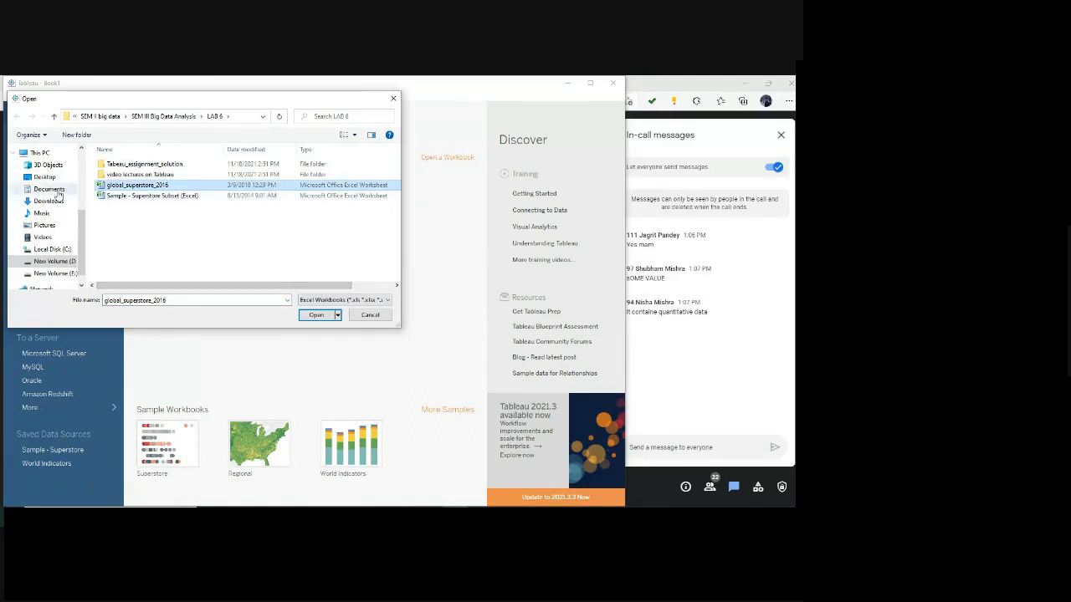
scroll(51, 210, up, 5)
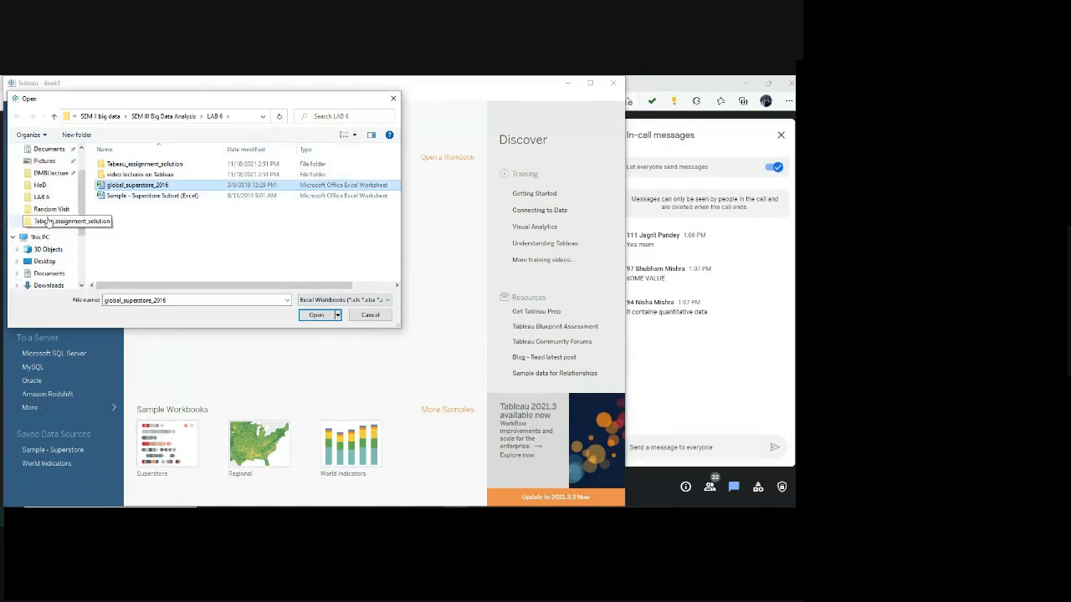
click(48, 180)
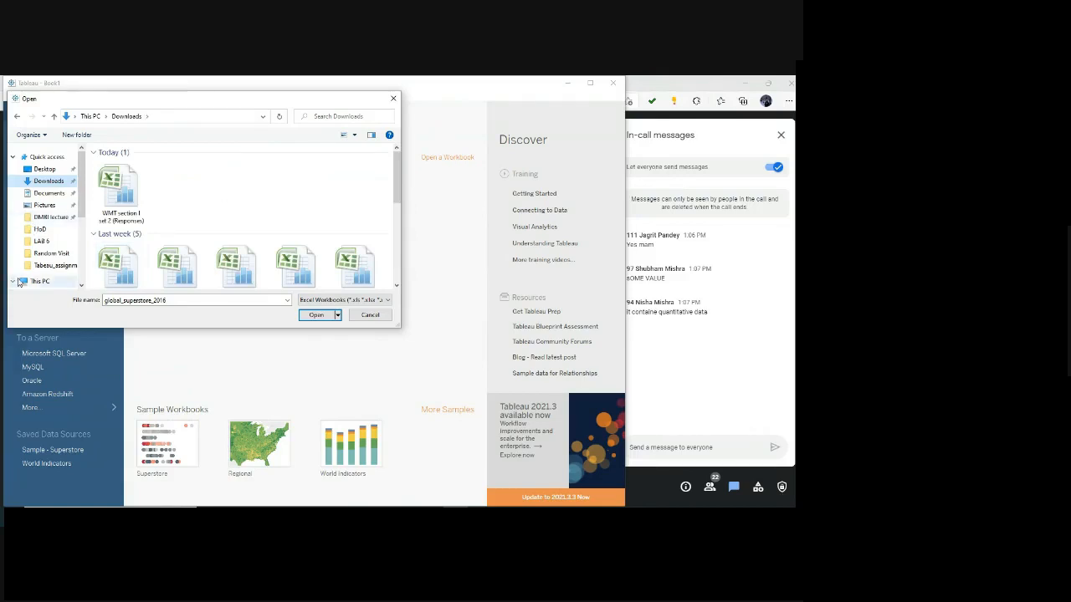
click(15, 118)
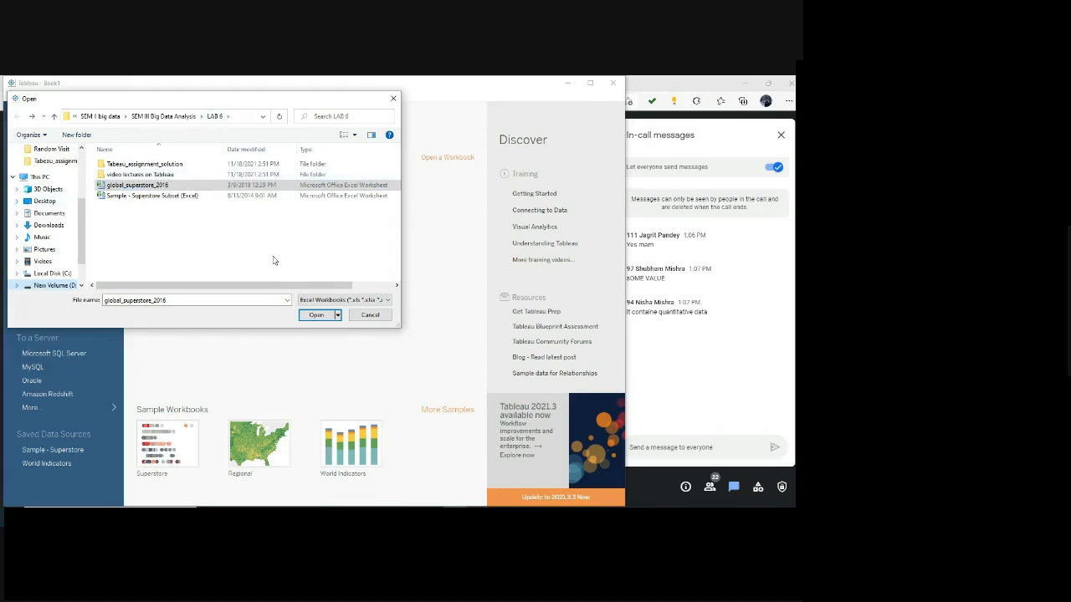
click(377, 320)
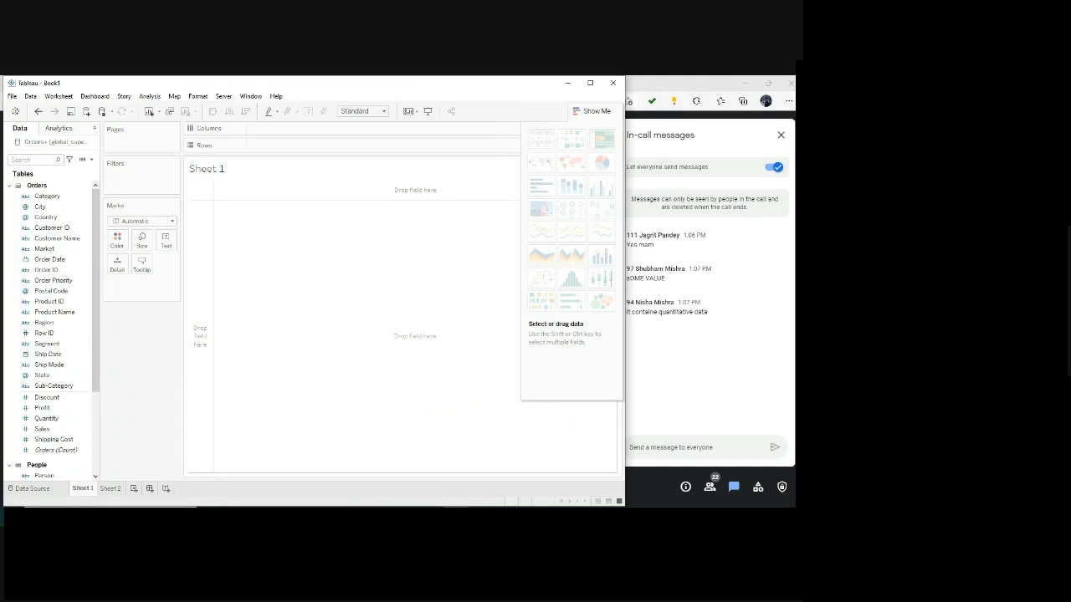
Switch to Firefox and bring up the Assignment 1 PDF with its steps for Question 1.
mouse_move(383, 512)
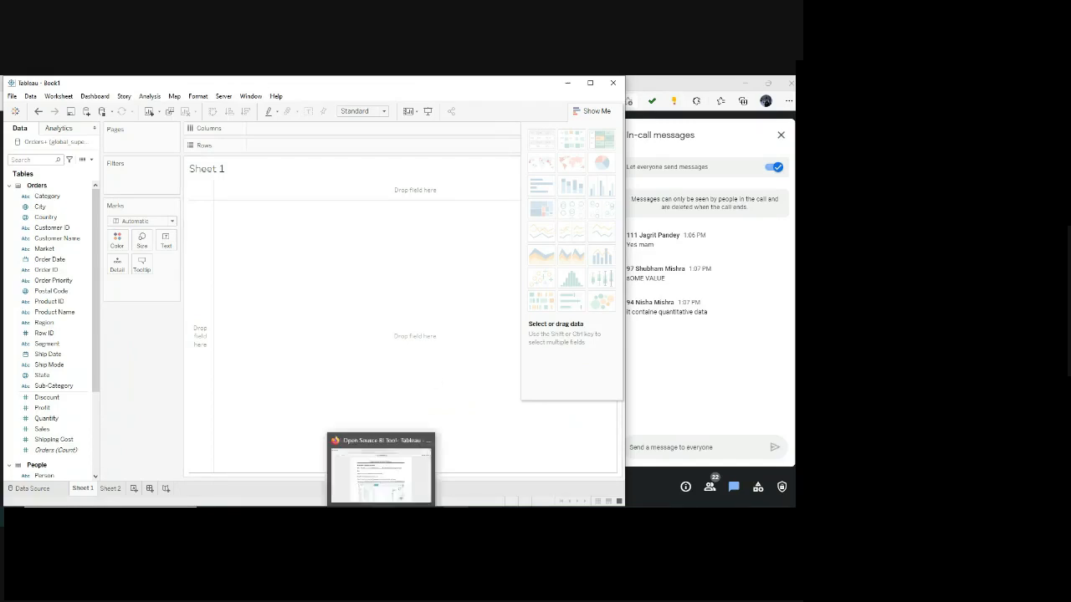
click(364, 467)
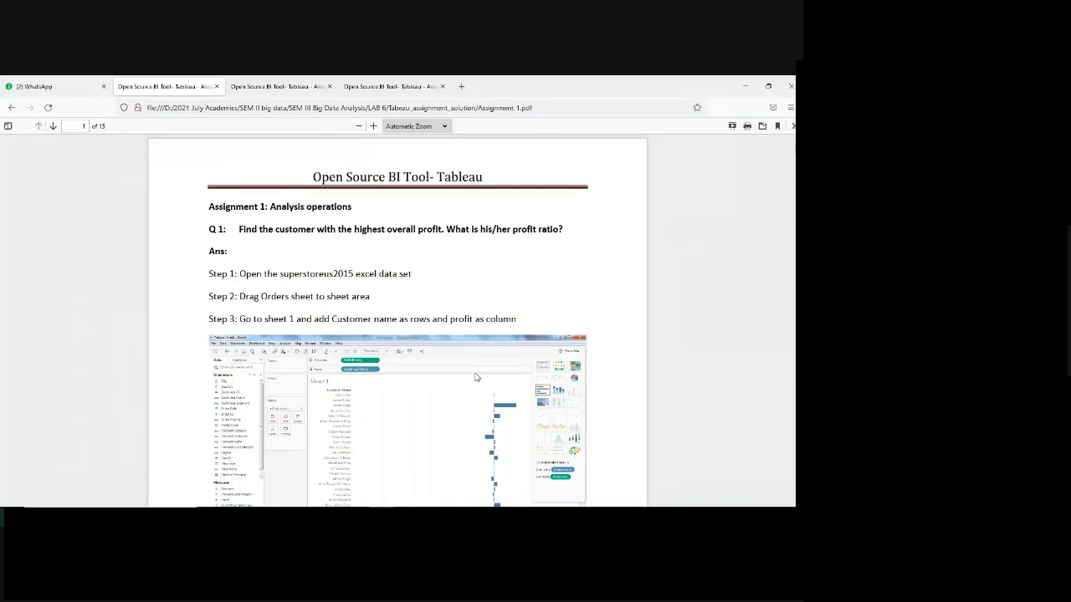
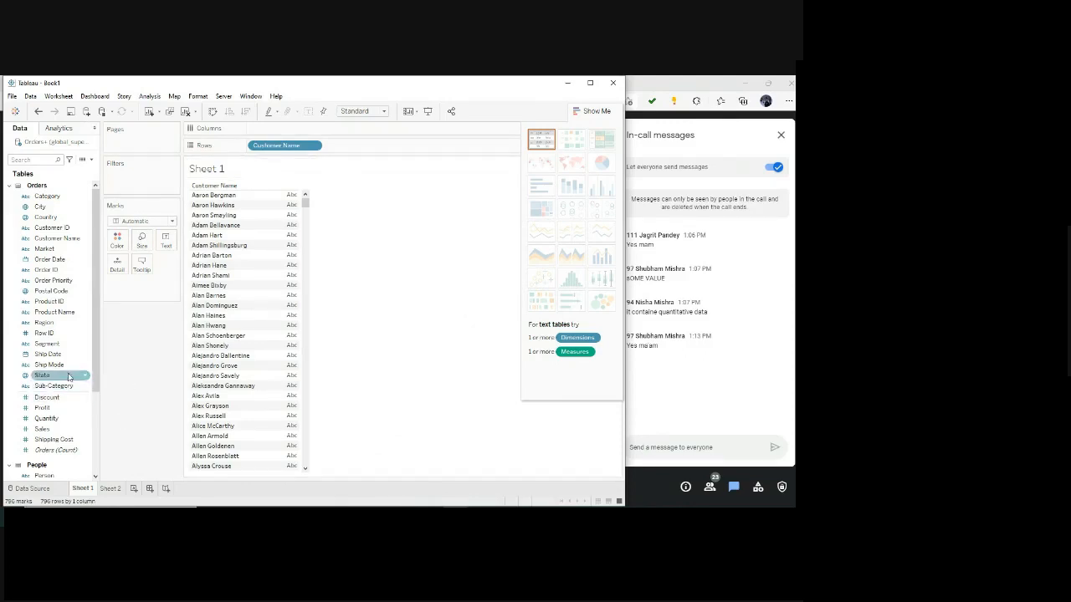
Add Profit to Columns against Customer Name on Sheet 1, and slightly narrow the window.
drag(55, 409, 285, 128)
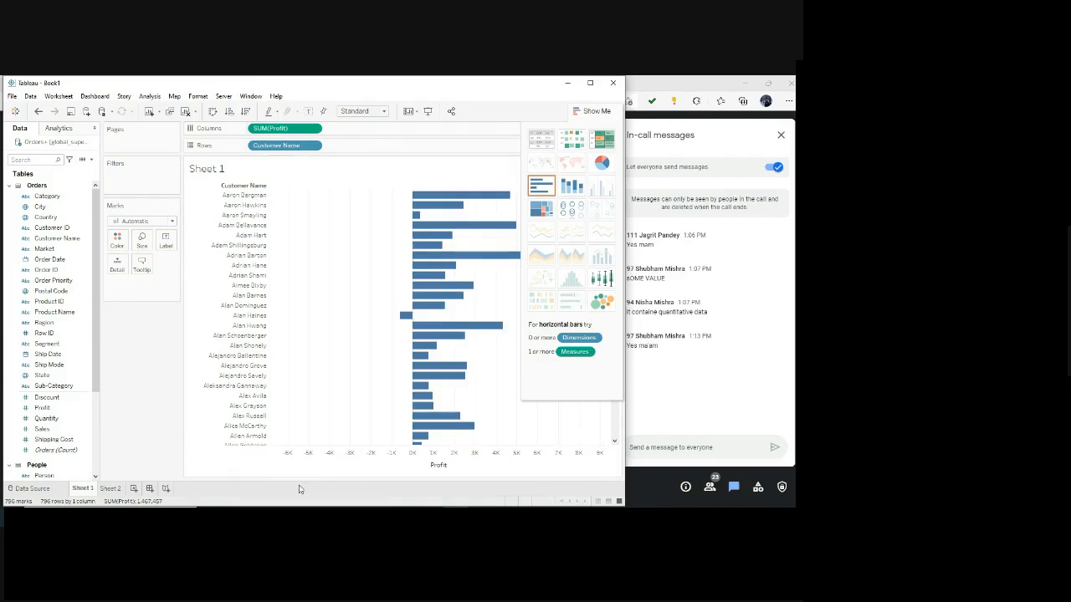
mouse_move(624, 223)
mouse_down()
mouse_move(655, 216)
mouse_move(615, 216)
mouse_up()
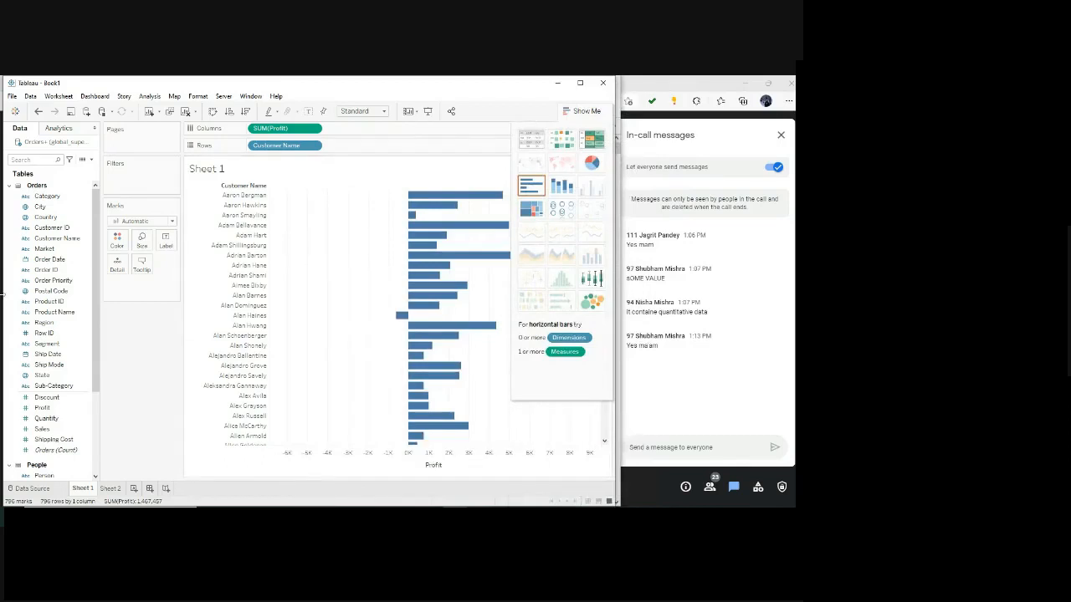
Switch to Firefox, reread the highest overall profit wording in Question 1, and return to Sheet 1 in Tableau.
key(alt+Tab)
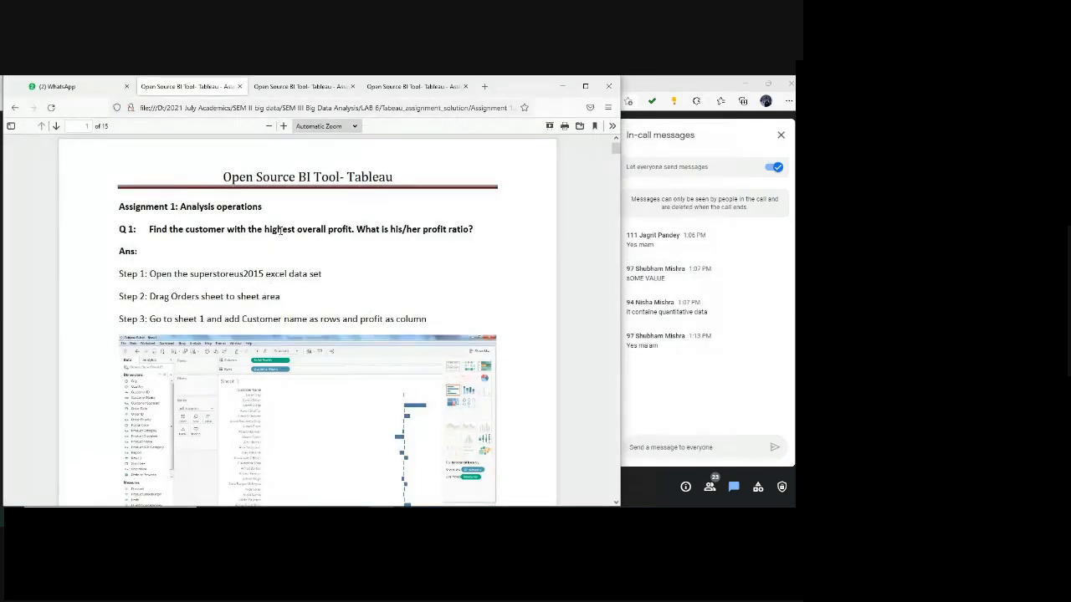
drag(280, 230, 343, 228)
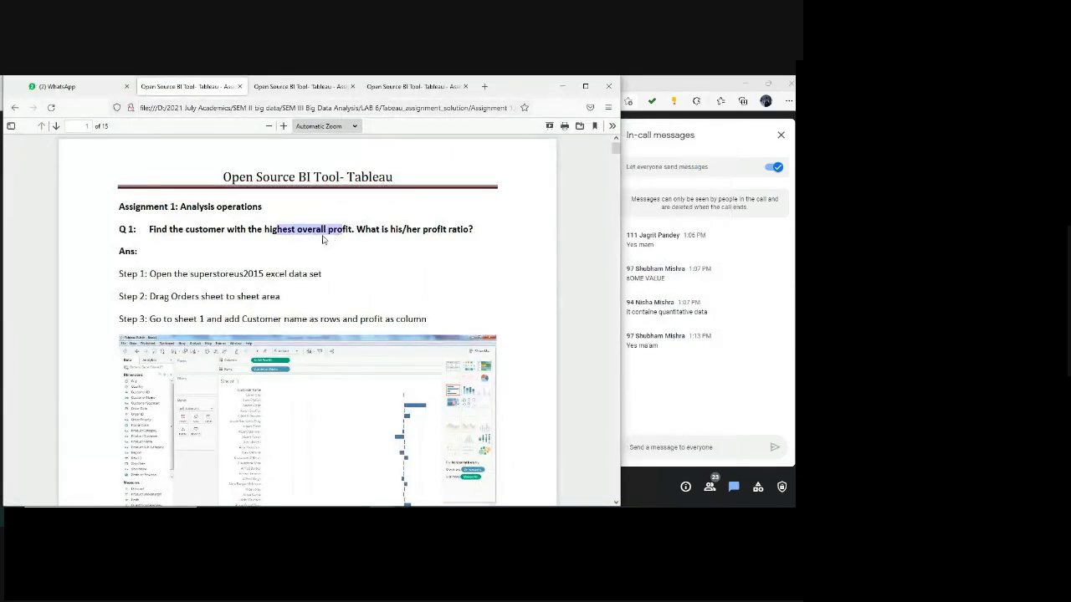
click(286, 233)
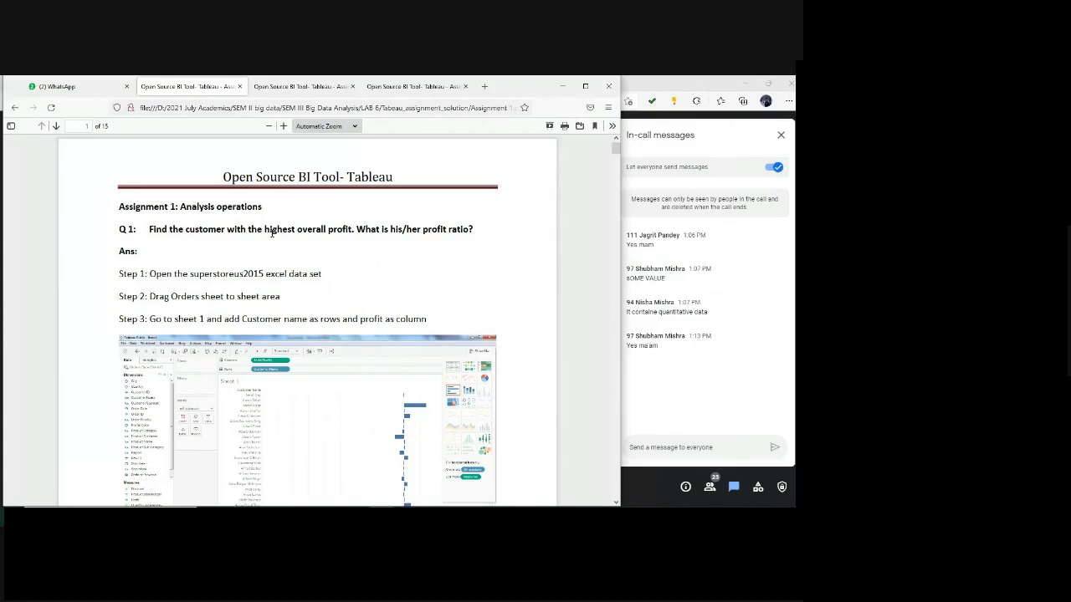
key(alt+Tab)
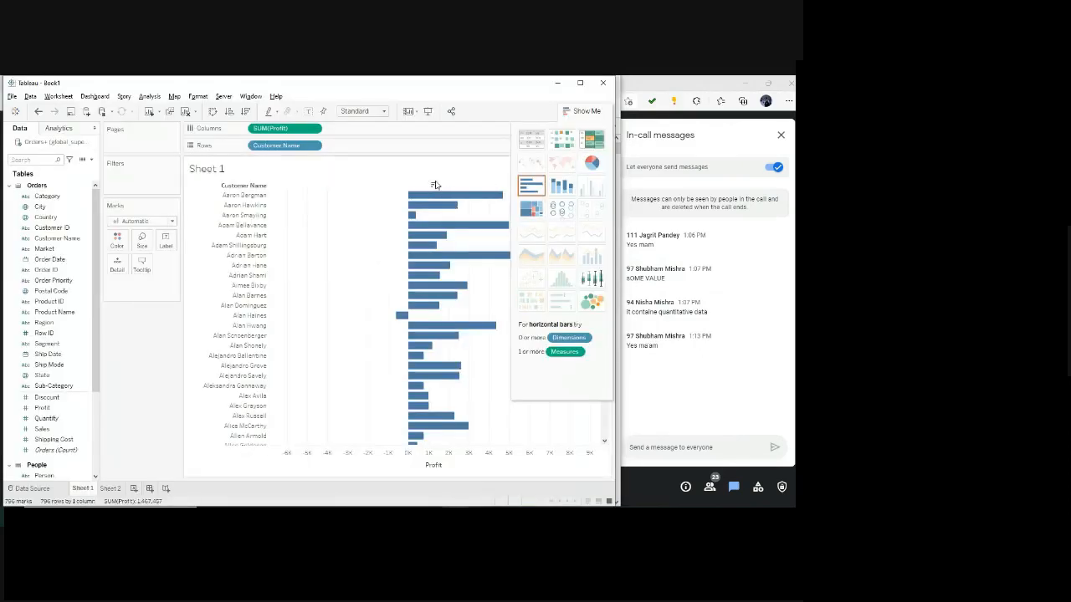
Sort the customers in descending order of profit and enlarge the chart area by maximizing the window and narrowing the Data pane.
click(431, 186)
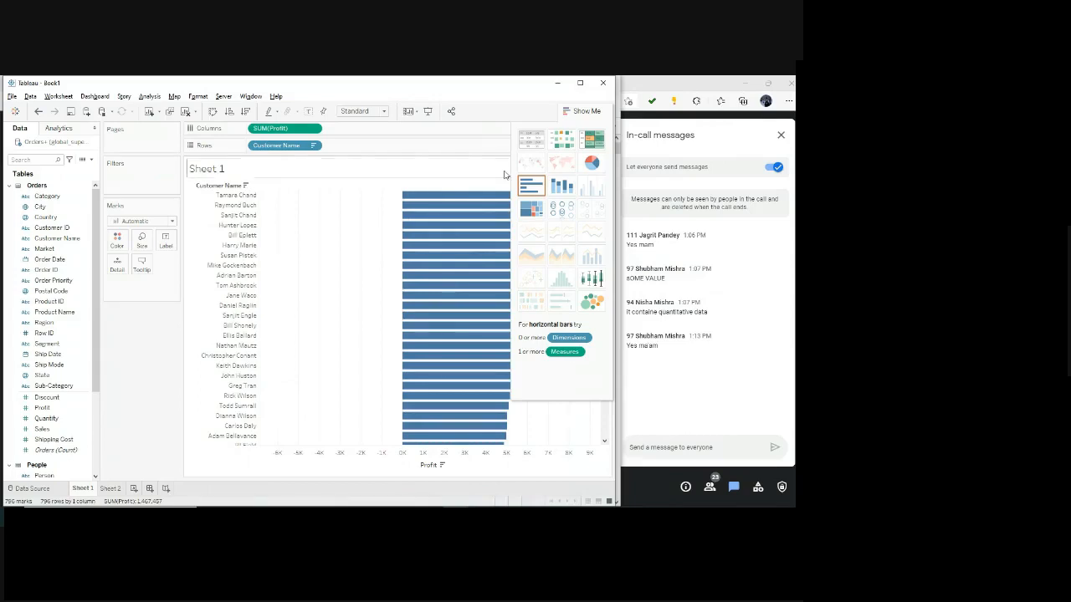
click(580, 83)
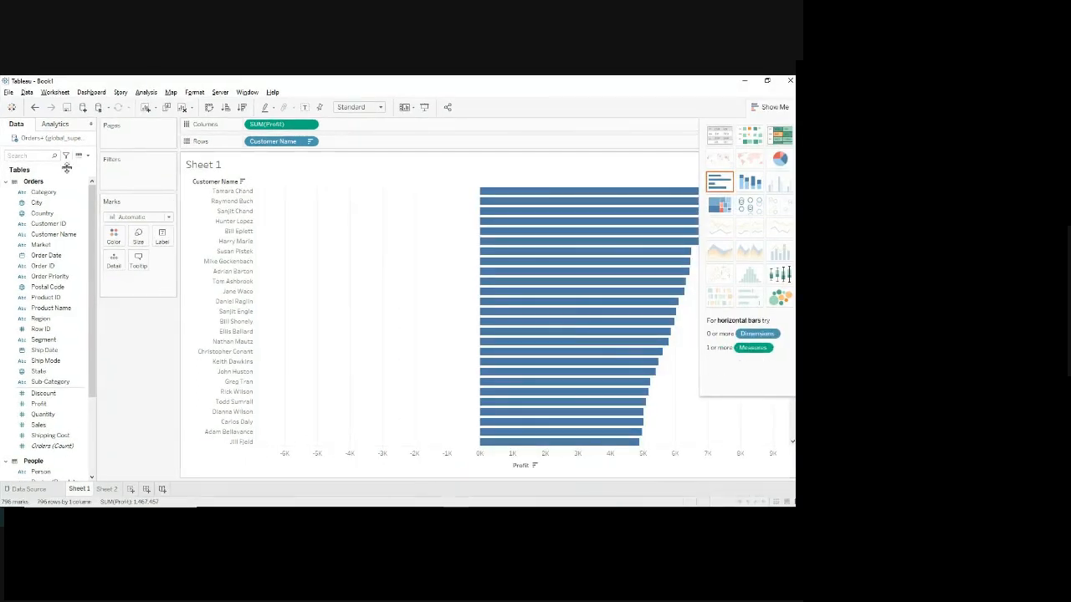
drag(94, 158, 83, 158)
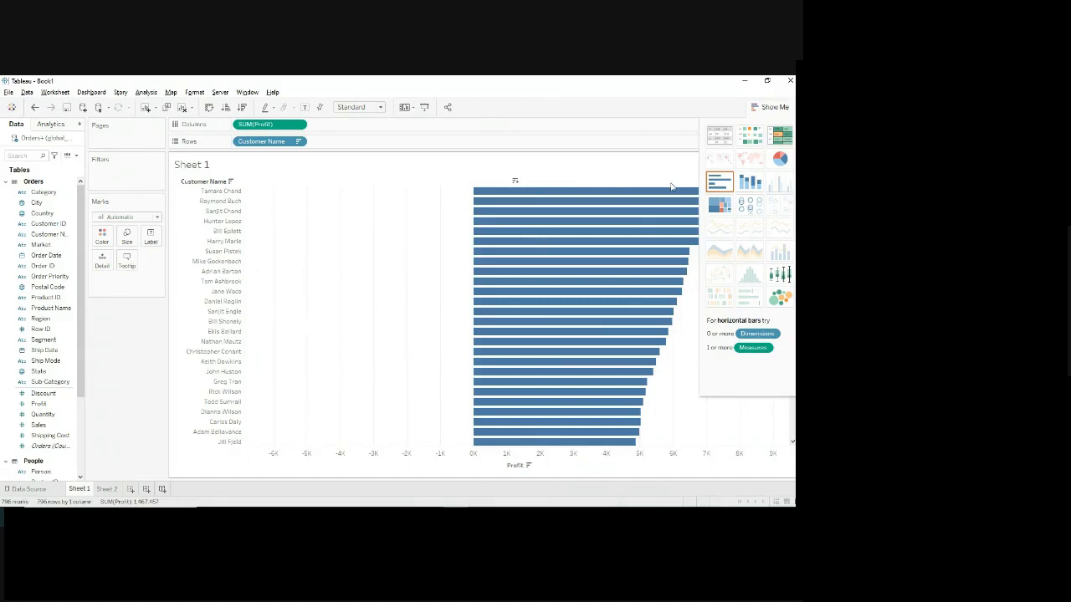
mouse_move(672, 194)
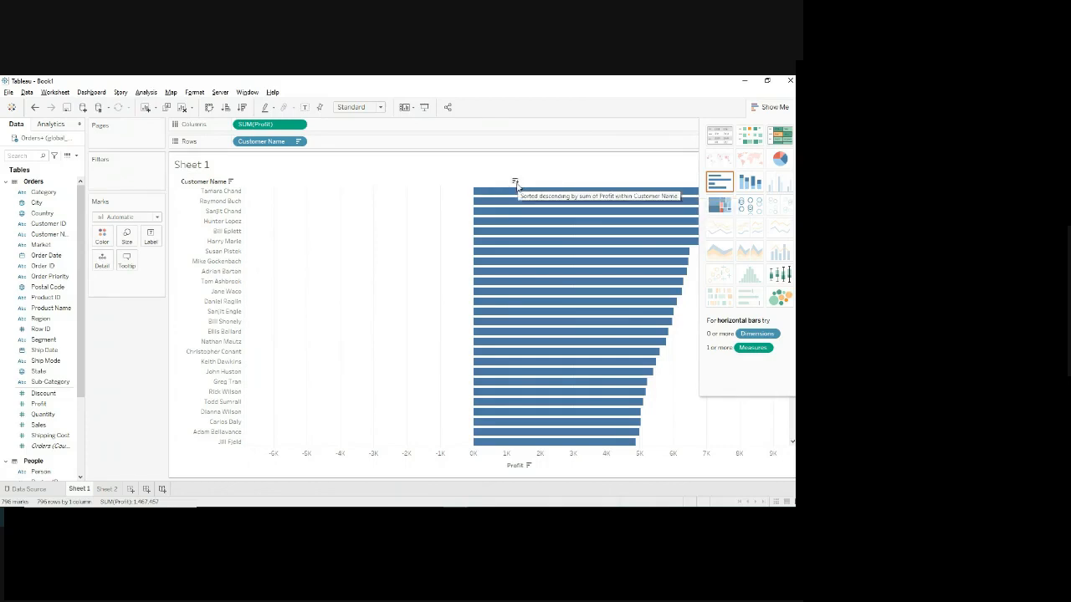
Cycle the Profit sort through ascending and unsorted order back to descending.
click(515, 182)
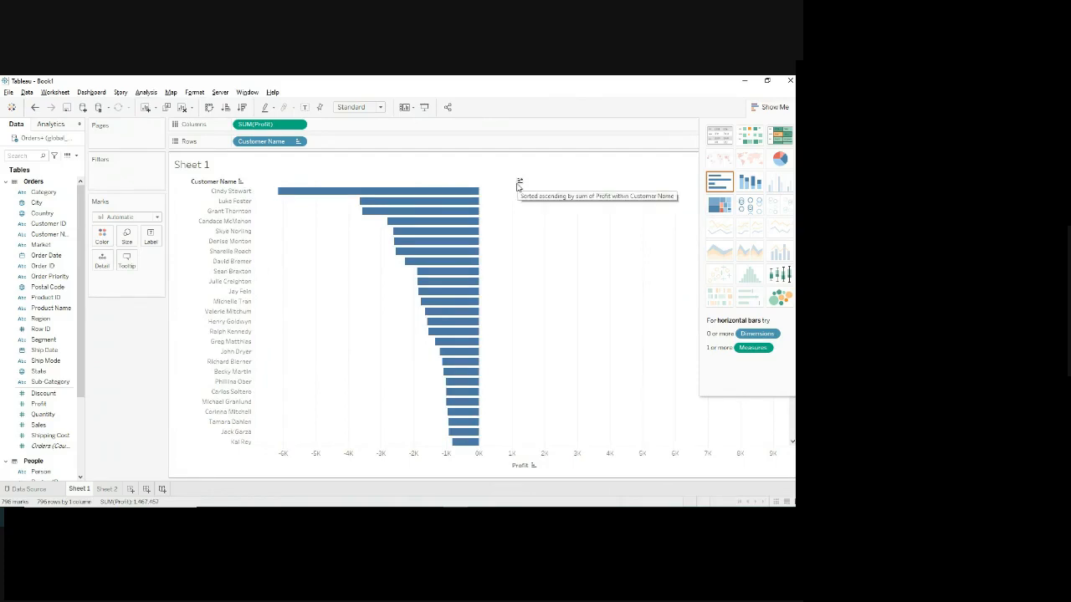
click(518, 182)
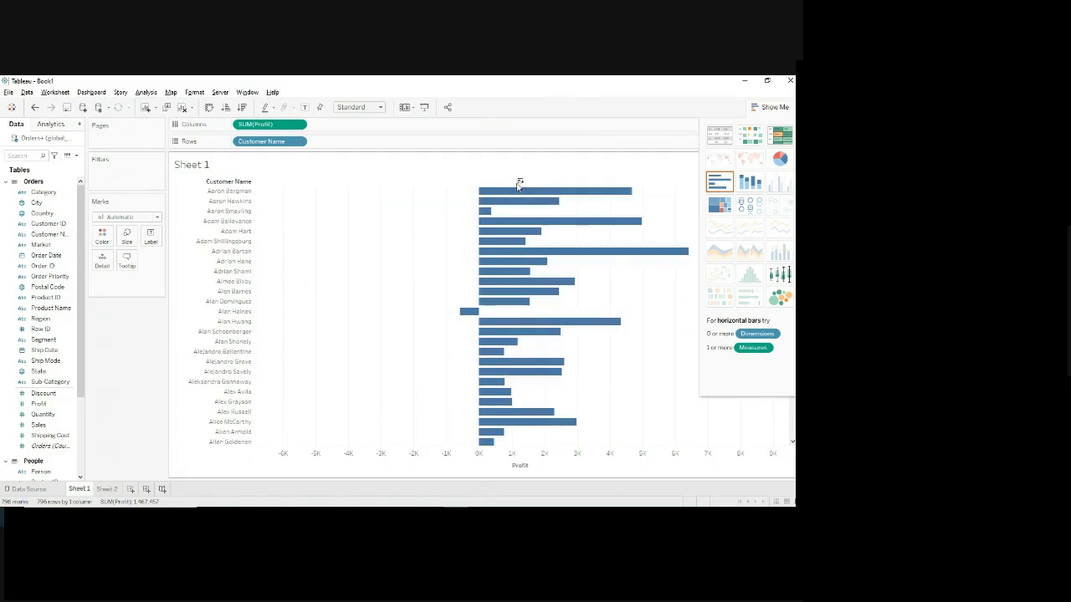
click(518, 182)
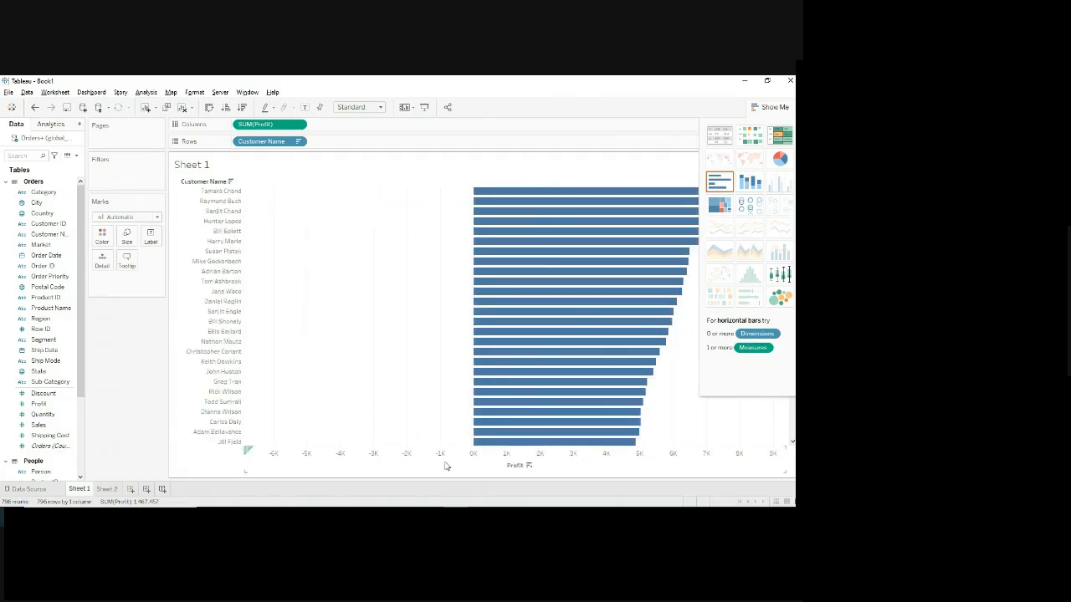
mouse_move(532, 193)
Switch to Firefox, read the profit ratio part of Question 1, and return to Sheet 1 in Tableau at a reduced window size.
click(358, 502)
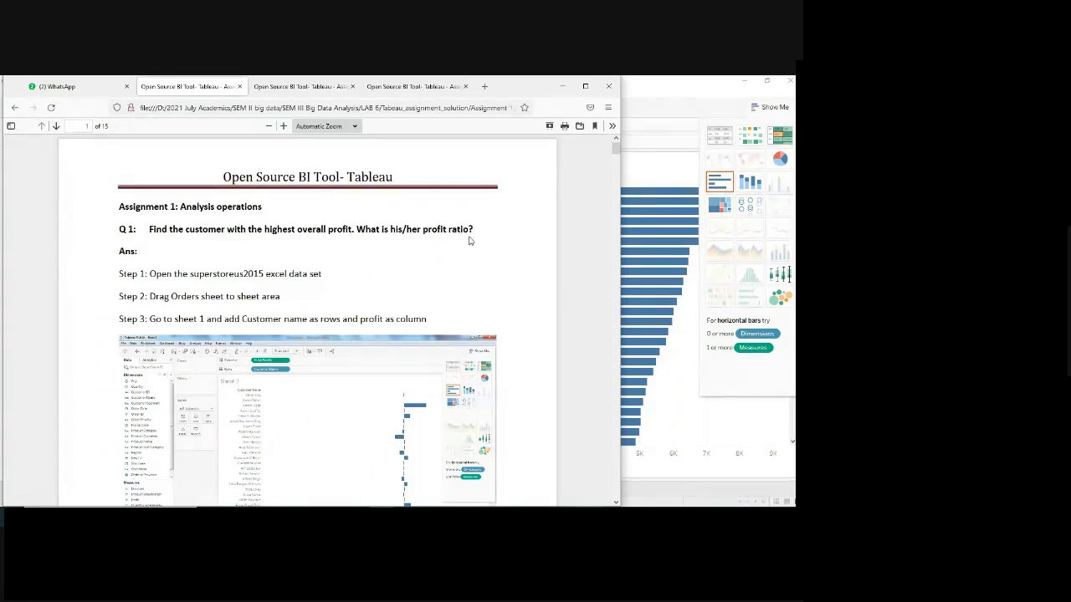
key(alt+Tab)
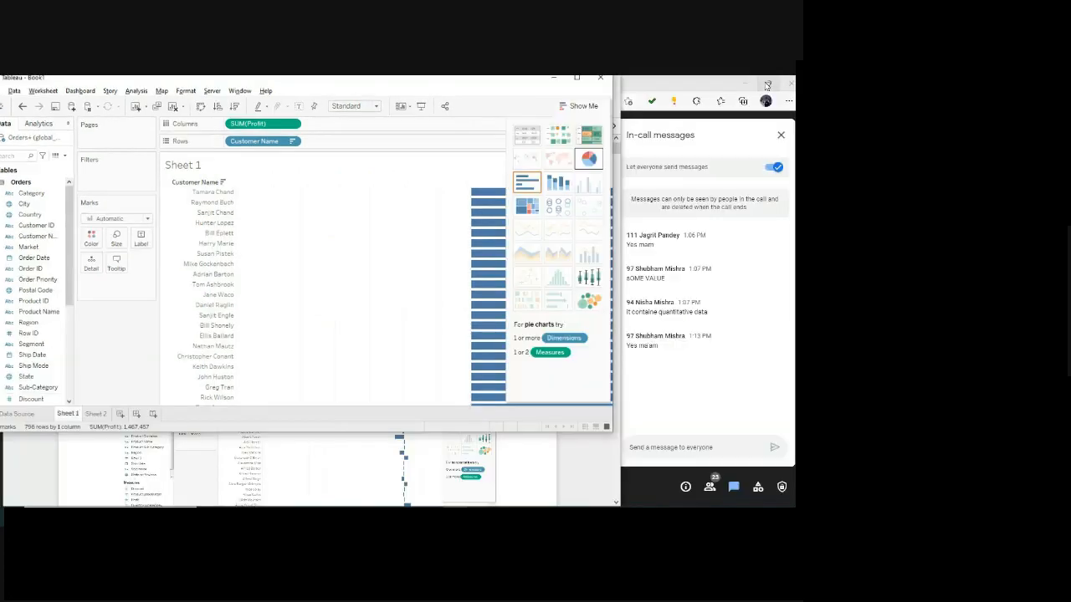
drag(480, 433, 470, 506)
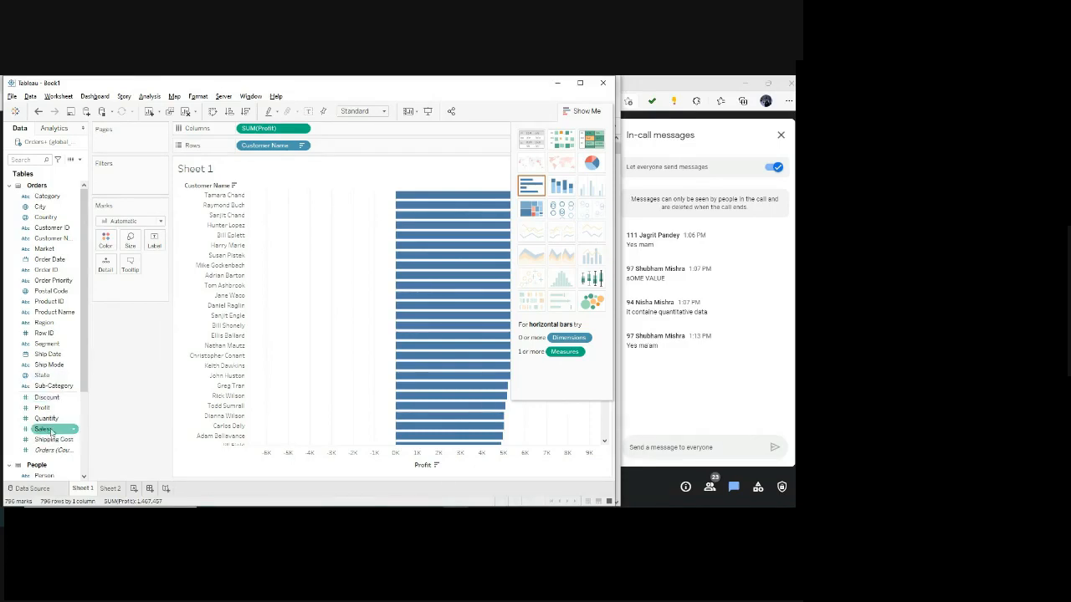
Add Sales to the marks as detail, and check the profit and sales of the highest-profit customers' bars.
drag(43, 429, 121, 288)
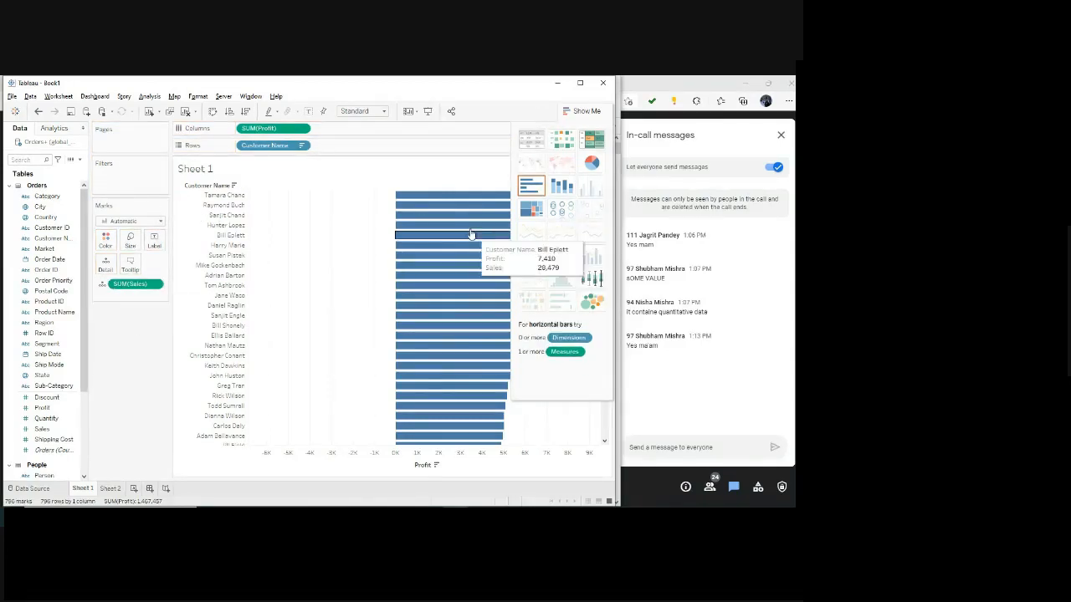
mouse_move(459, 209)
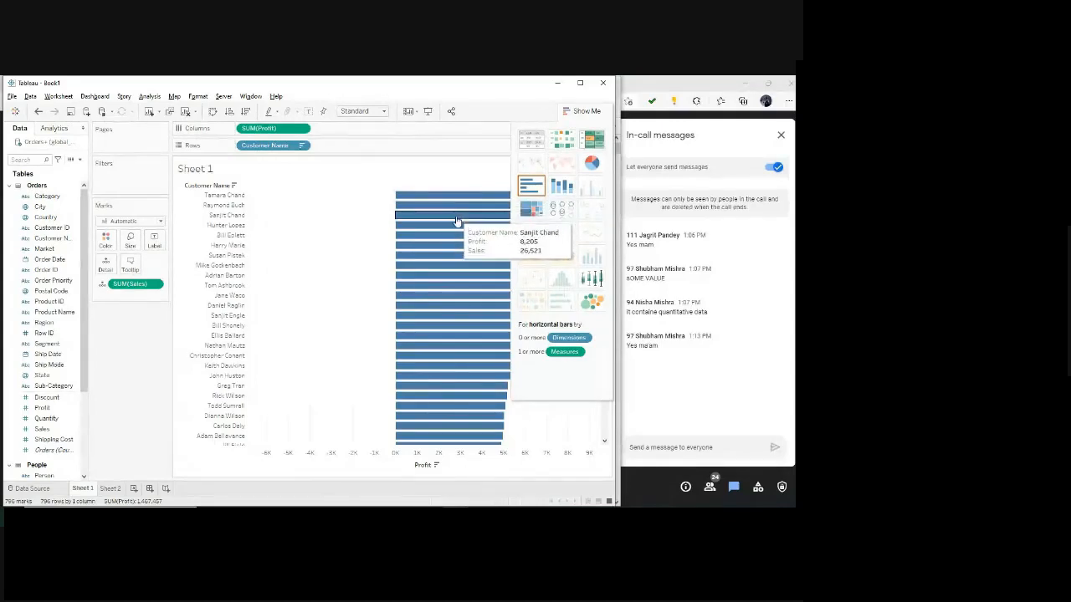
mouse_move(457, 229)
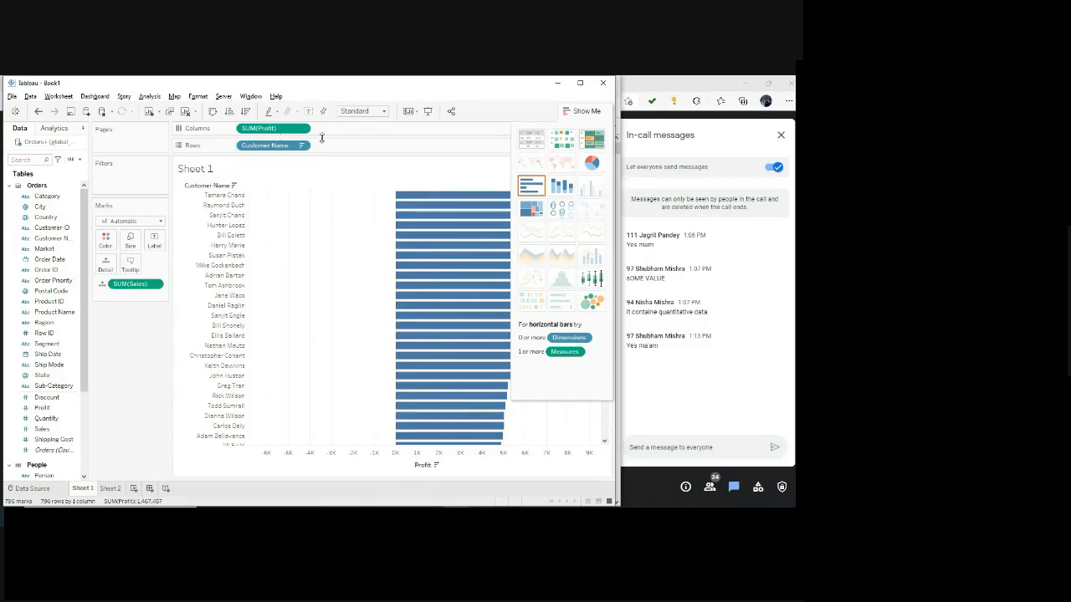
Try Sales as a second measure on Columns, remove it, and add Sales back to the marks as detail.
drag(130, 287, 368, 131)
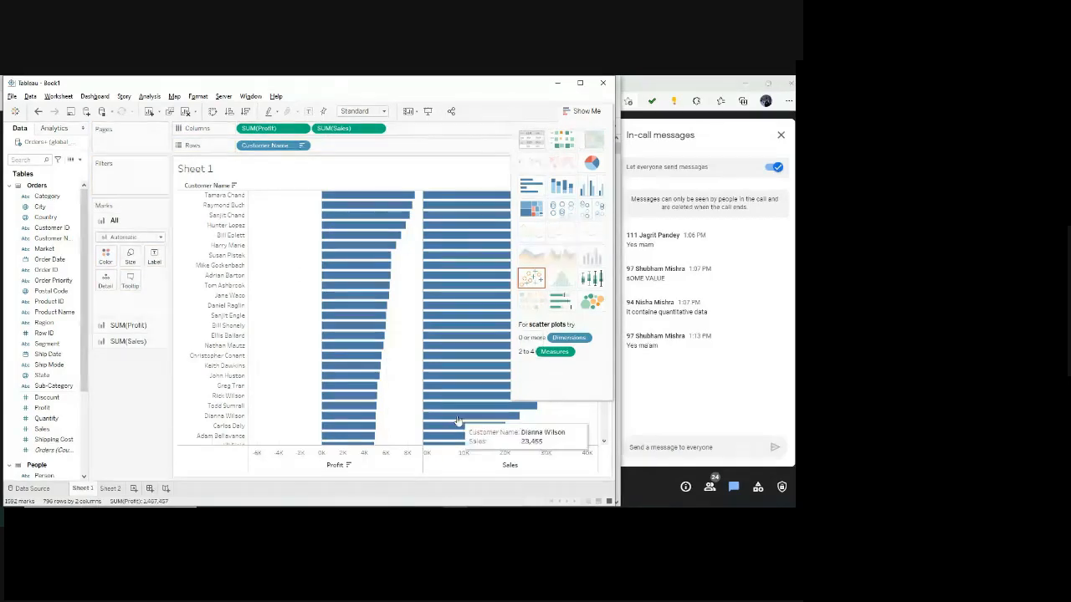
drag(343, 134, 127, 339)
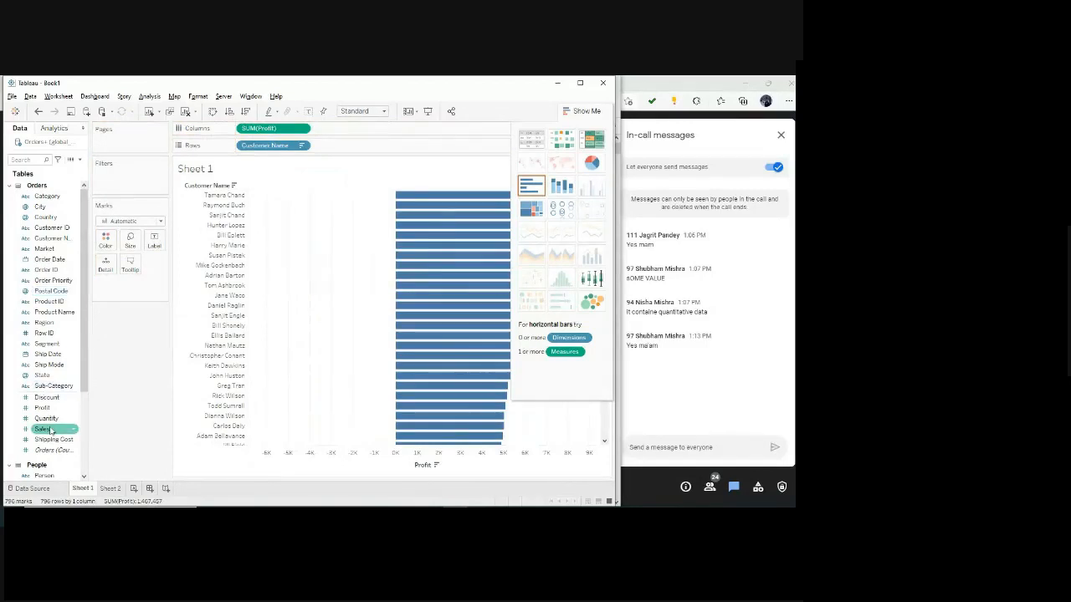
drag(50, 430, 132, 284)
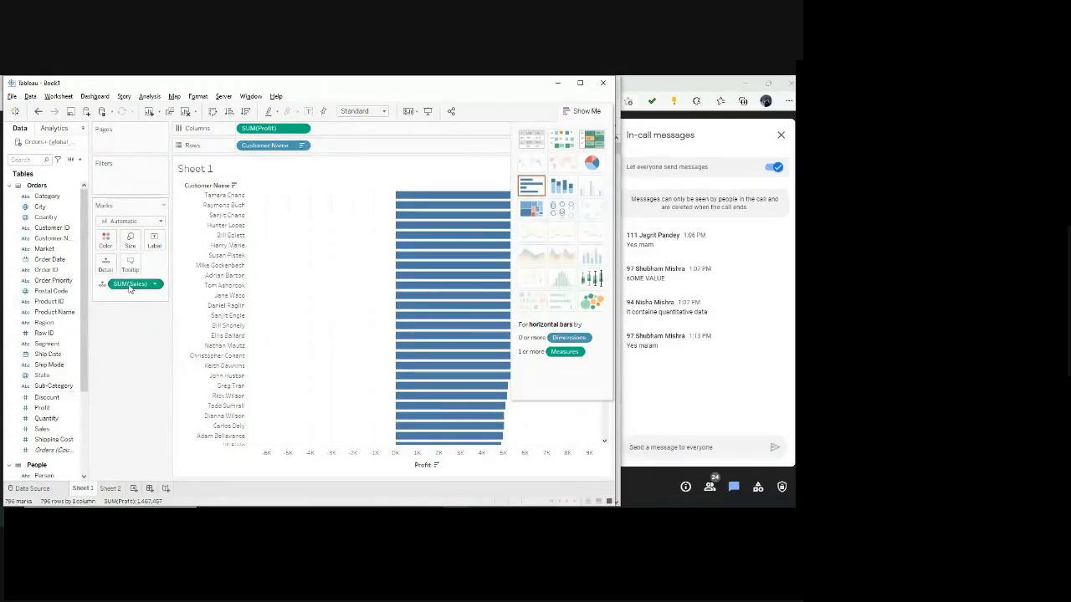
mouse_move(425, 316)
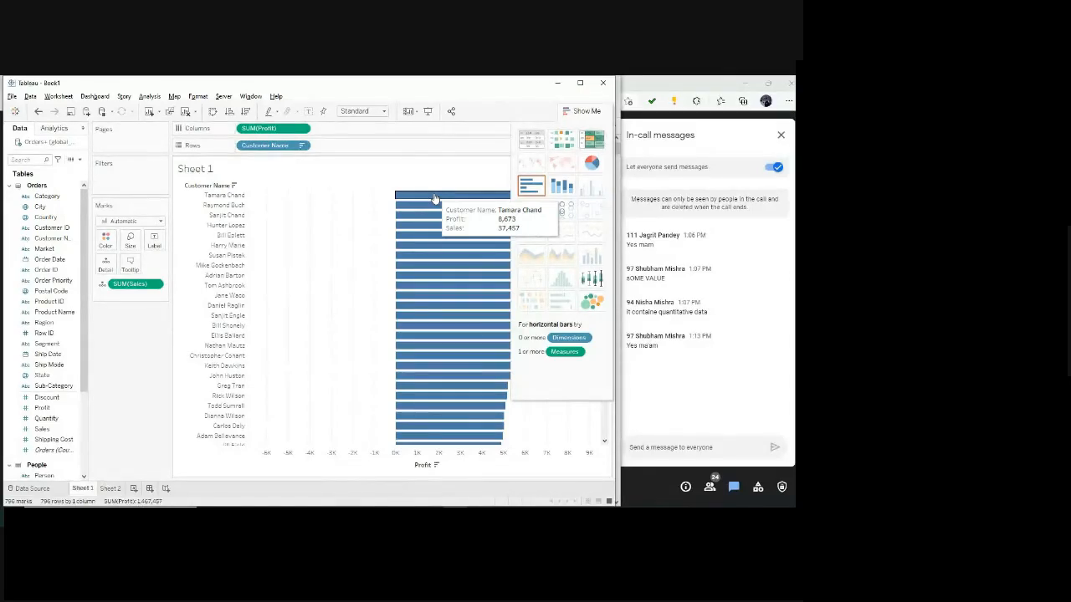
Review the fields included in the marks' tooltip and leave its text unchanged.
click(130, 265)
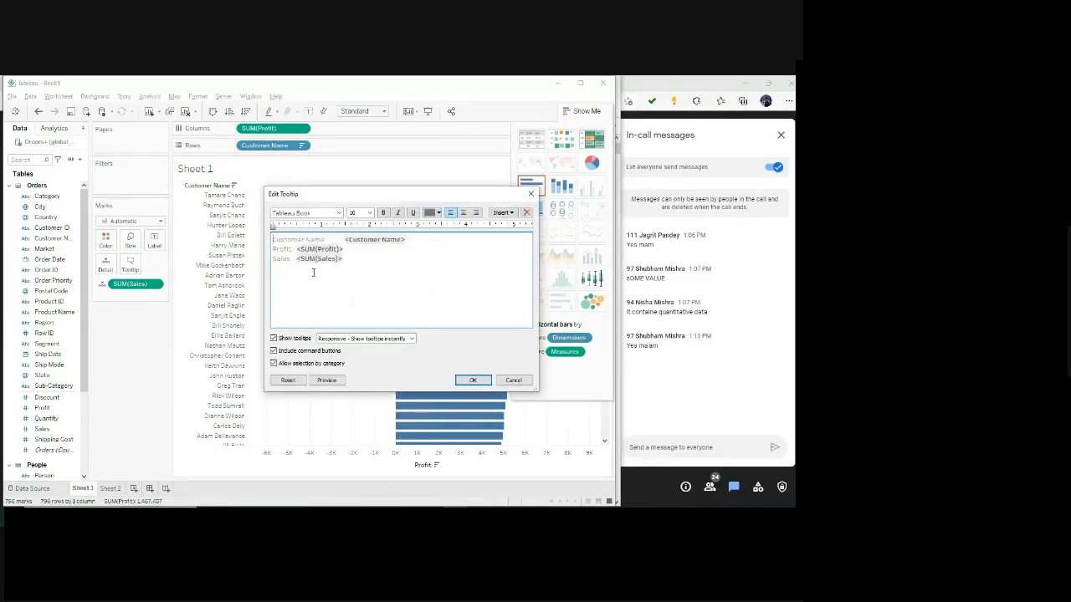
click(308, 273)
click(512, 380)
Create a calculated field and start its formula with SUM([Sales]).
click(149, 97)
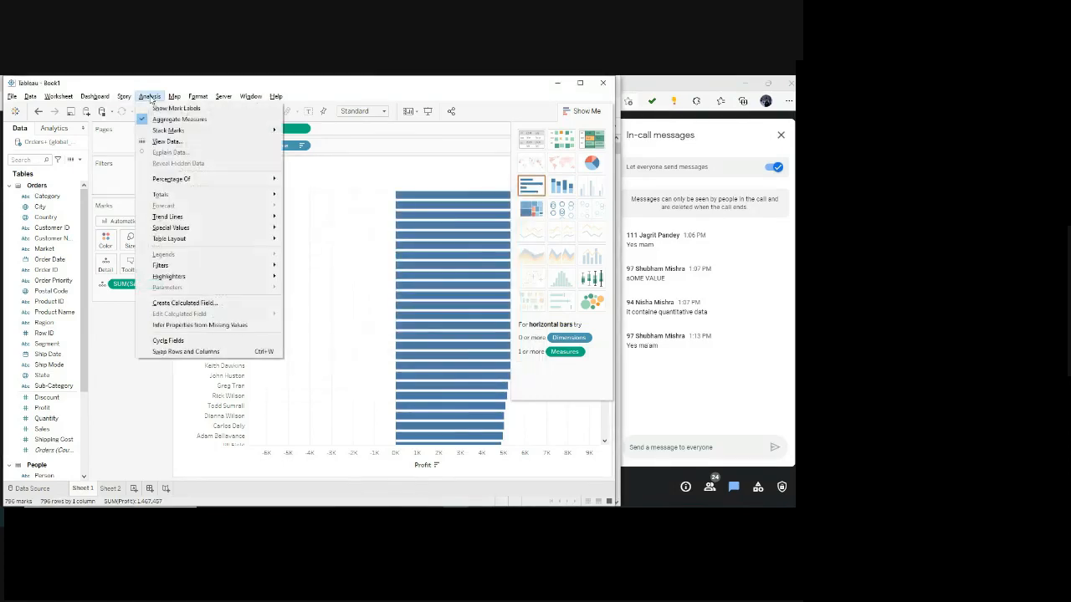
click(184, 303)
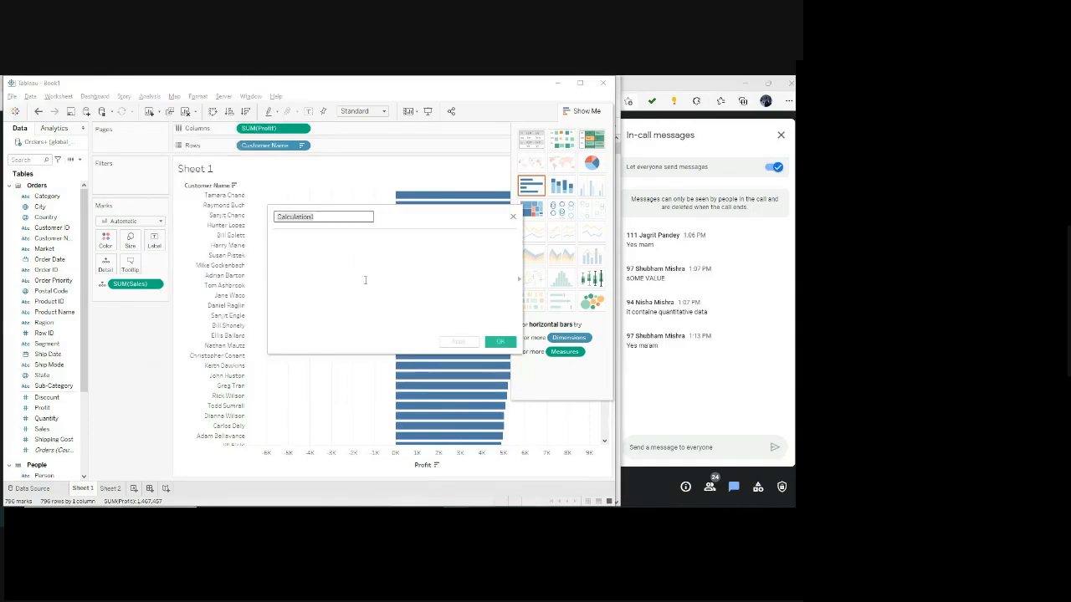
click(295, 263)
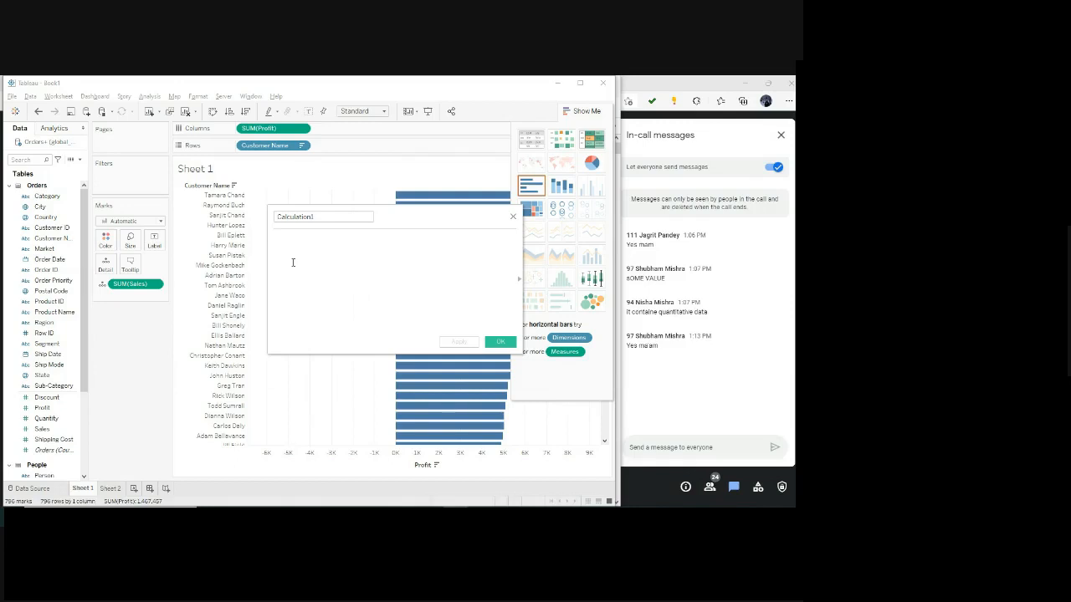
text(Sum)
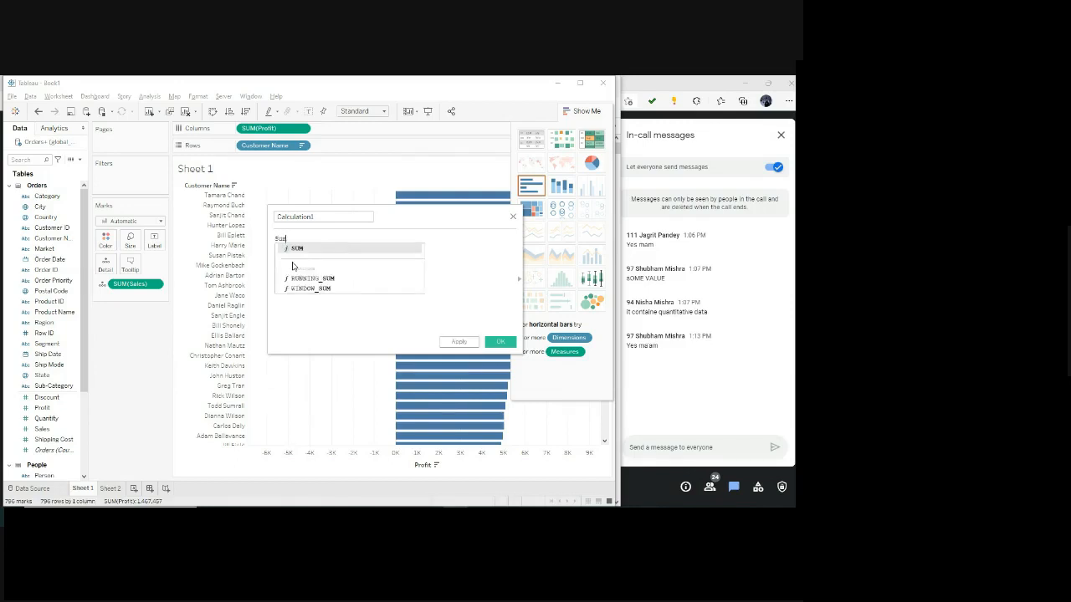
key(BackSpace)
key(BackSpace)
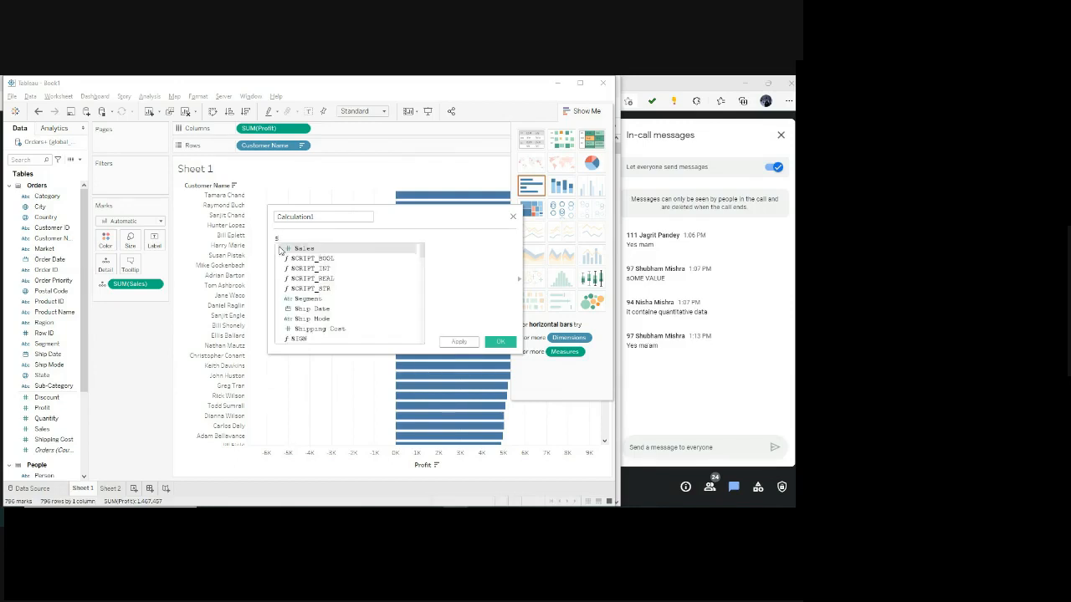
text(u)
key(Down)
key(Return)
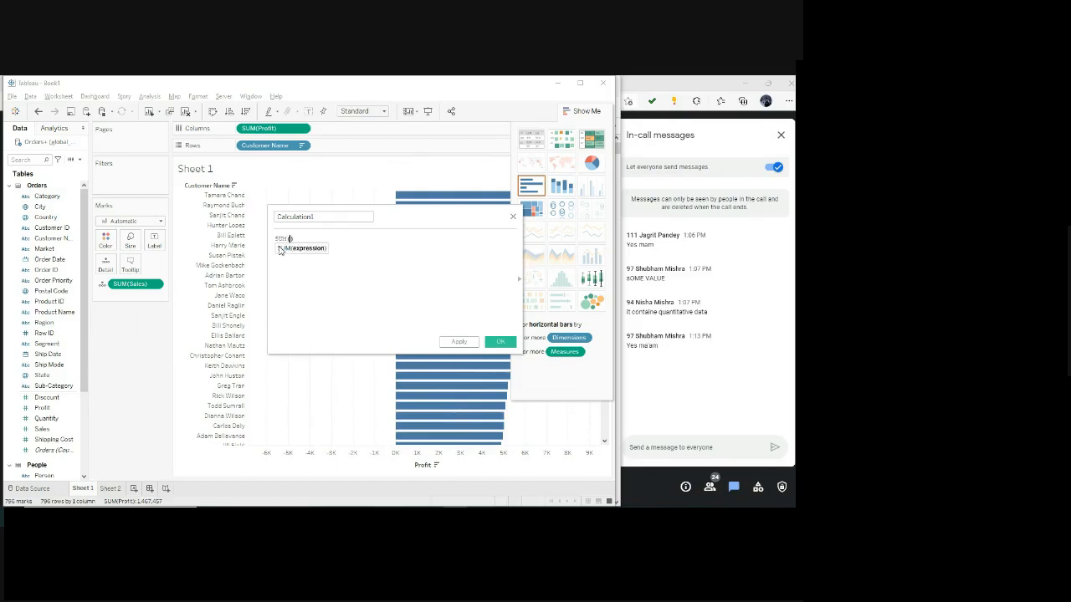
text(le)
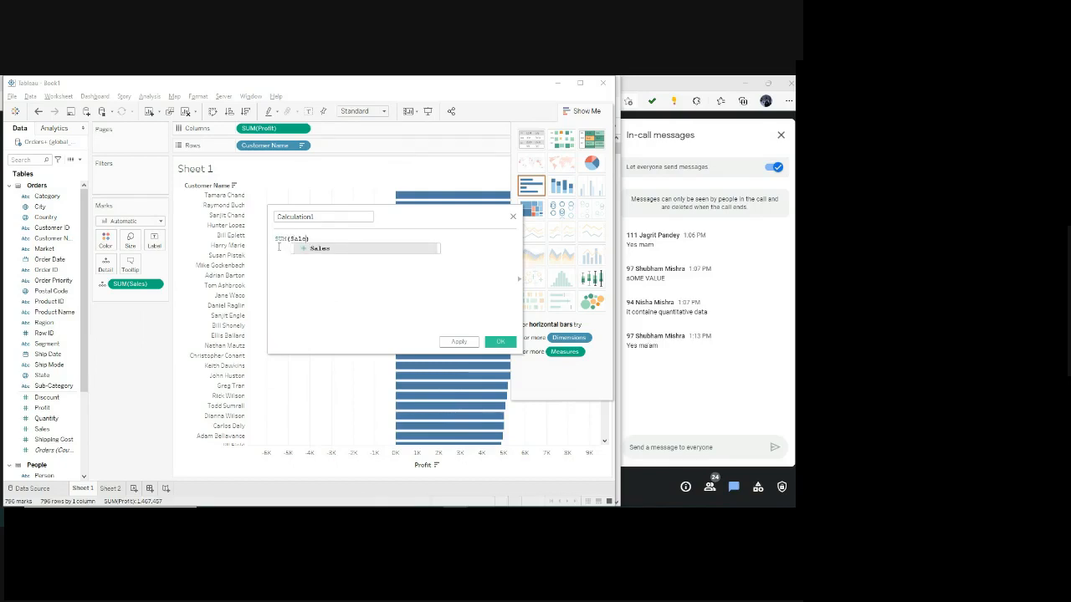
key(Return)
Complete the calculated field's formula as SUM([Sales])/SUM([Profit]) and apply it.
text(/)
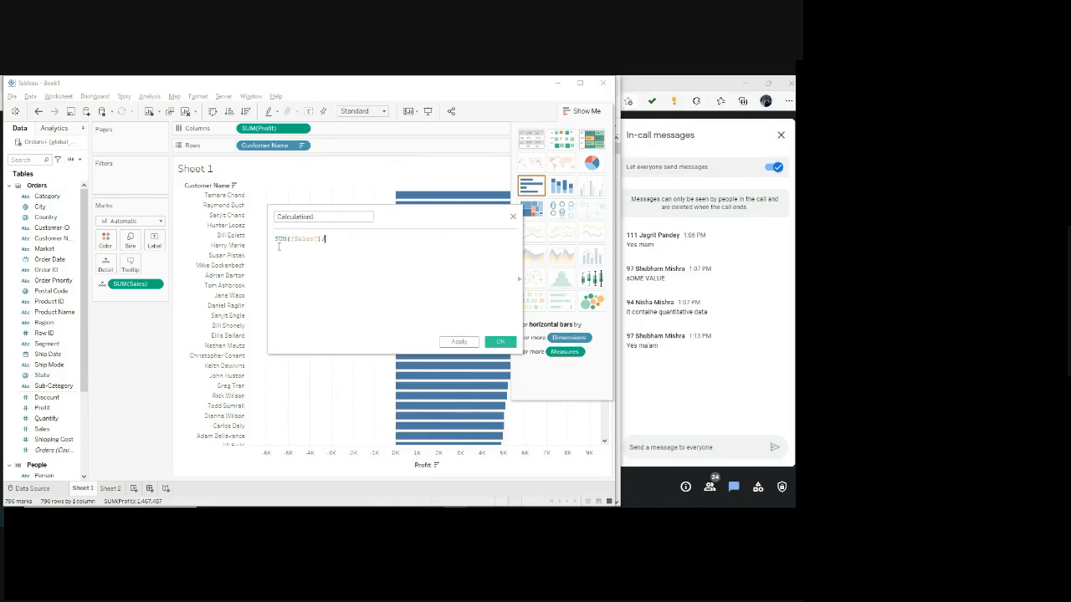
text(SUM)
key(Return)
text(Pro)
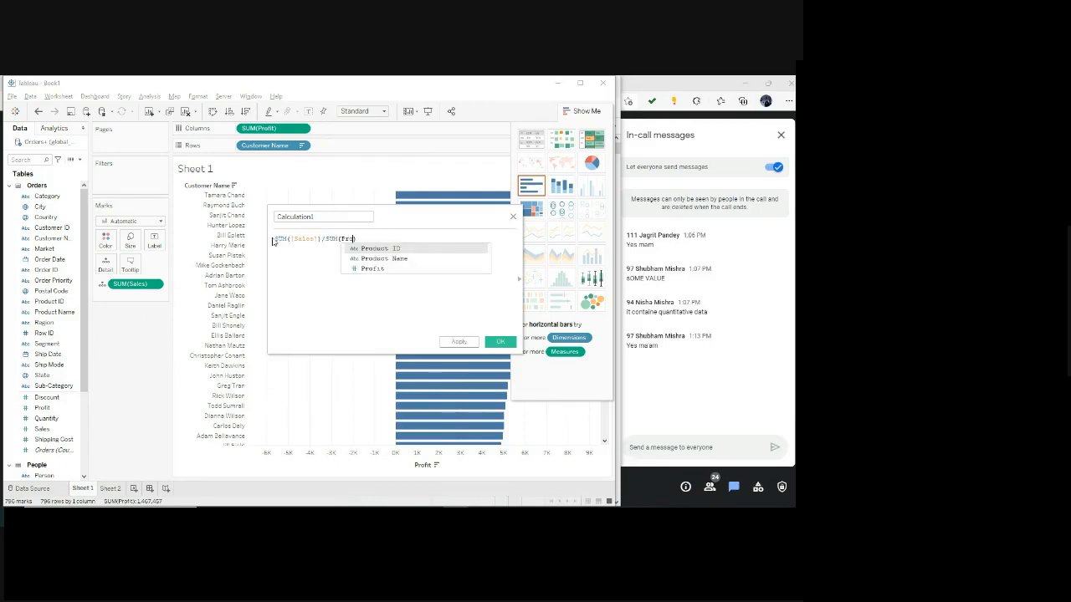
key(Down)
key(Return)
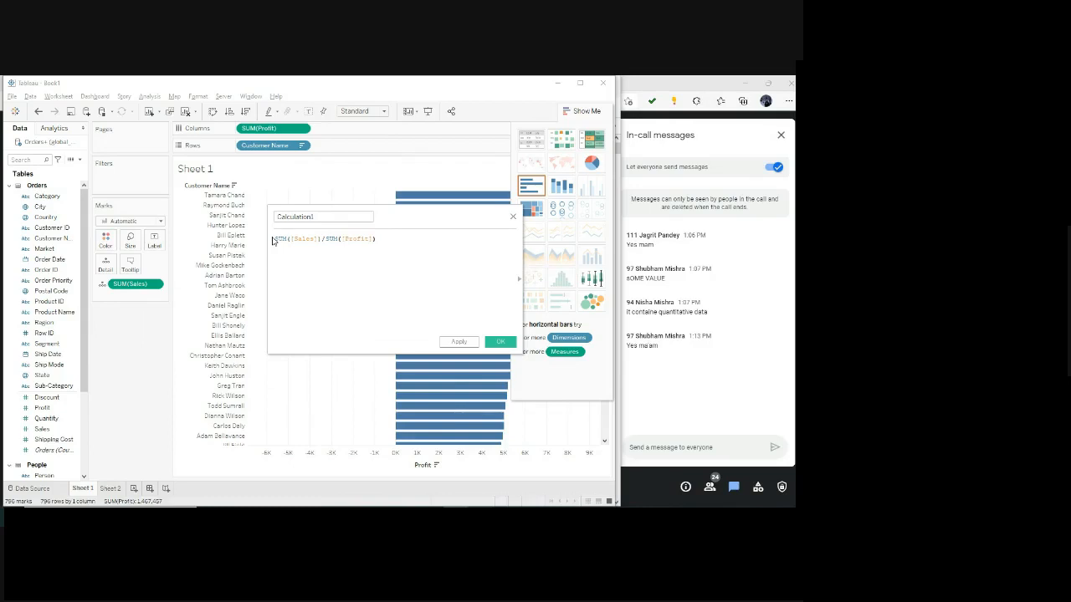
drag(276, 241, 275, 270)
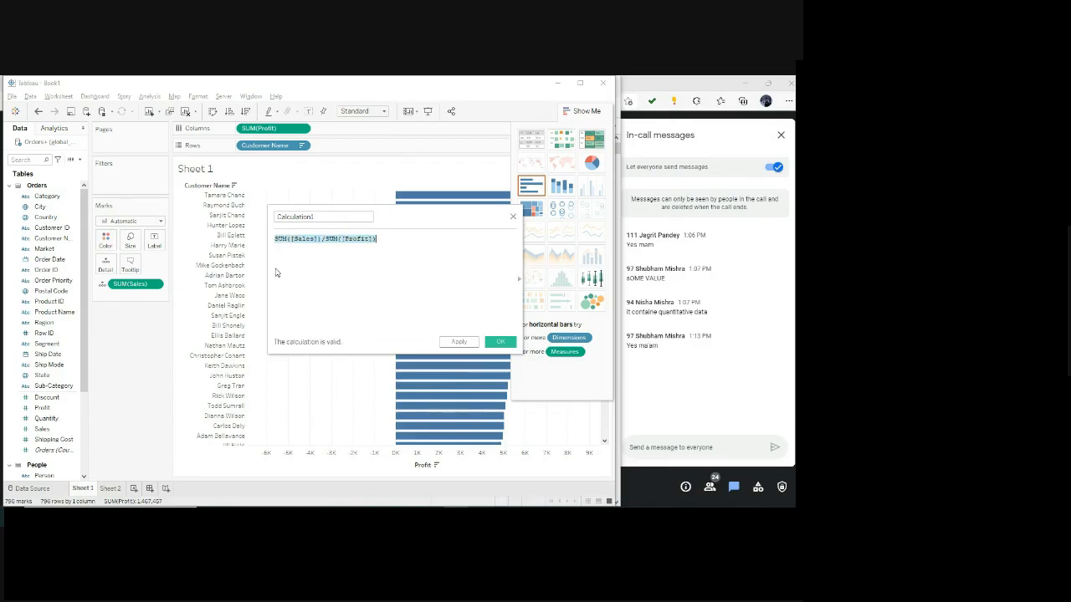
click(459, 342)
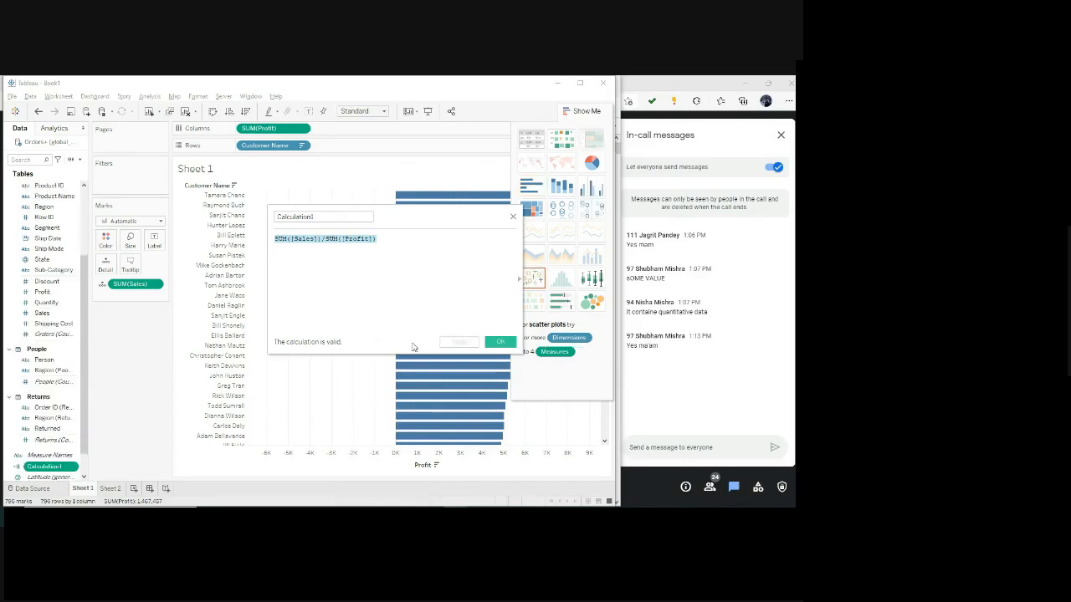
Save the calculated field with the formula SUM([Sales])/SUM([Profit]).
click(500, 342)
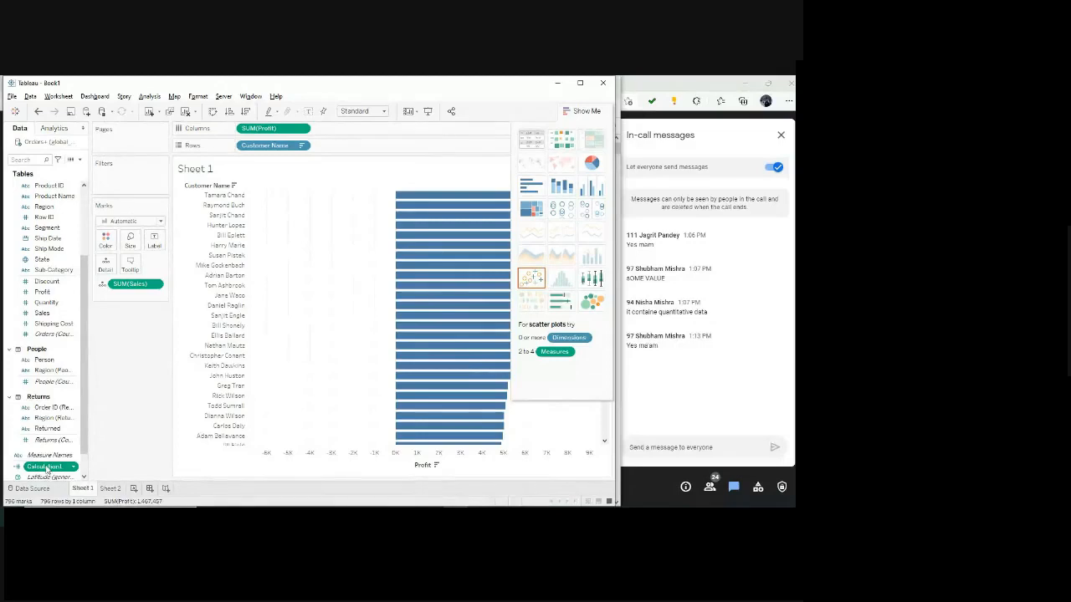
click(149, 96)
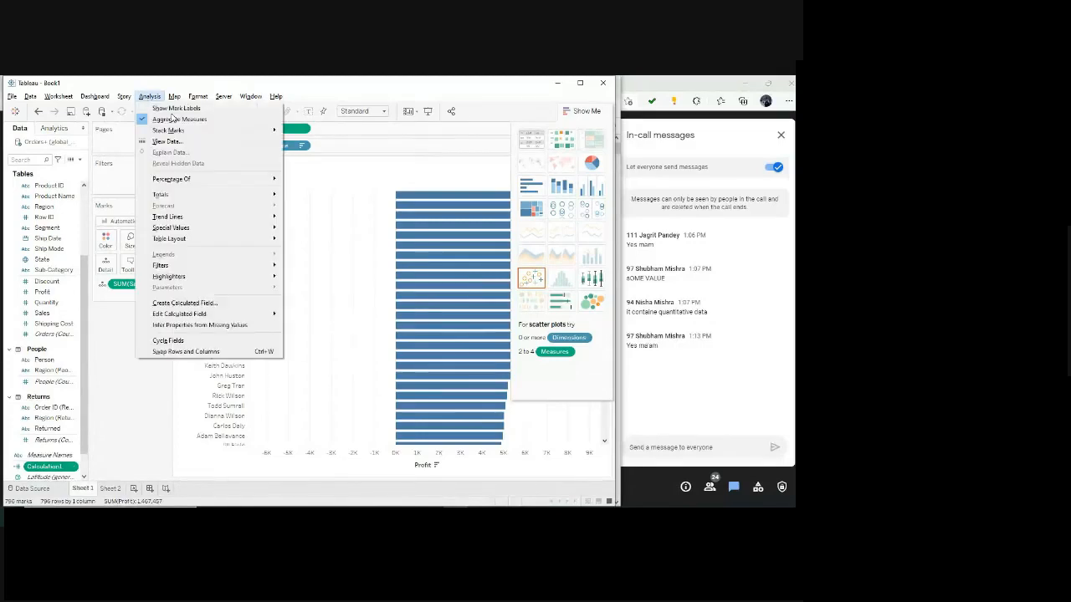
click(187, 303)
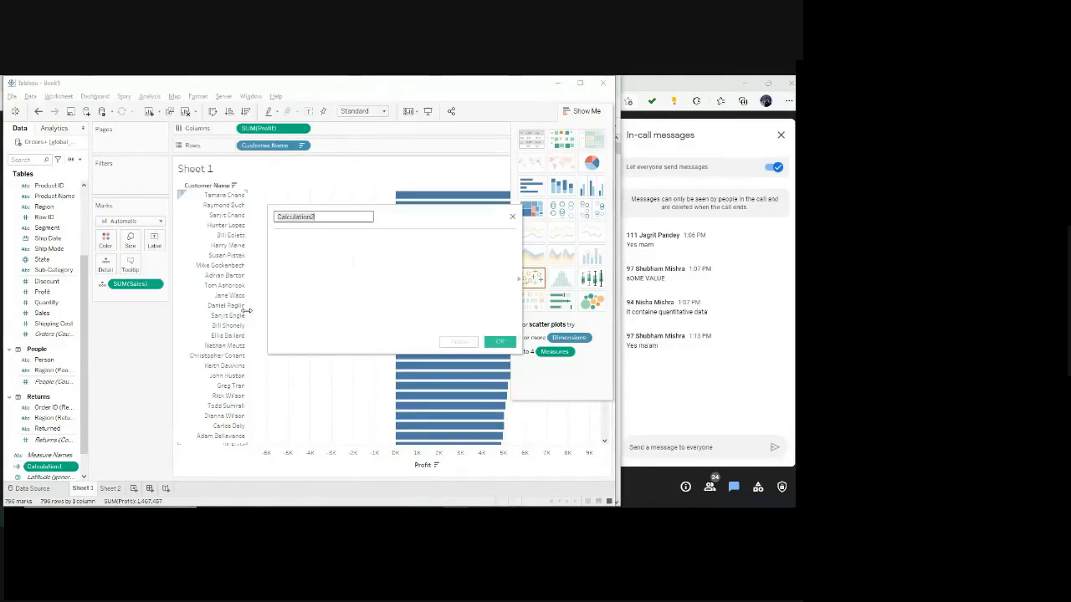
click(326, 216)
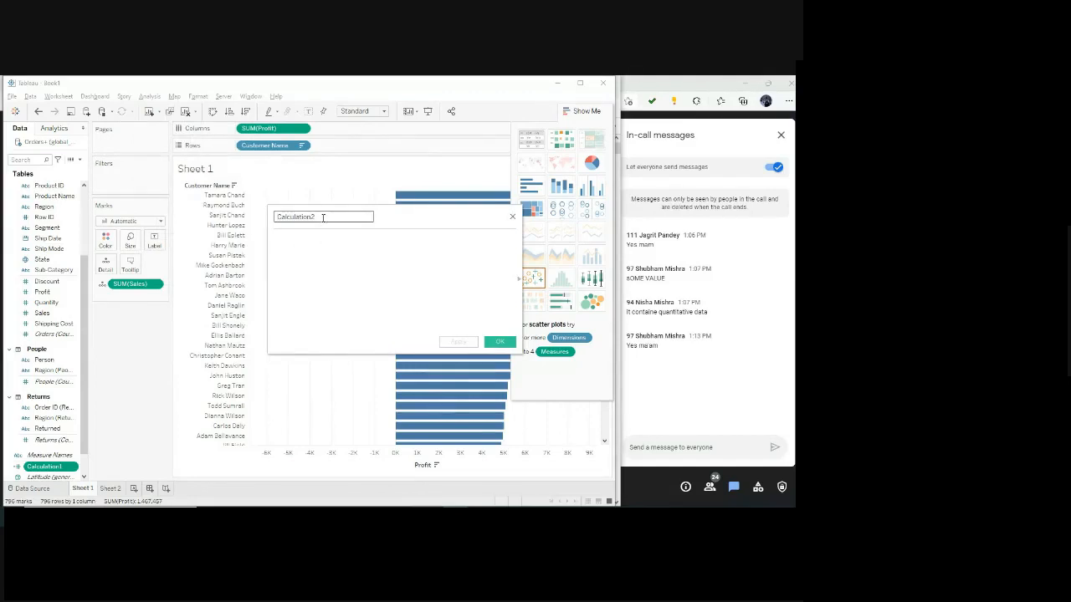
key(ctrl+a)
click(500, 342)
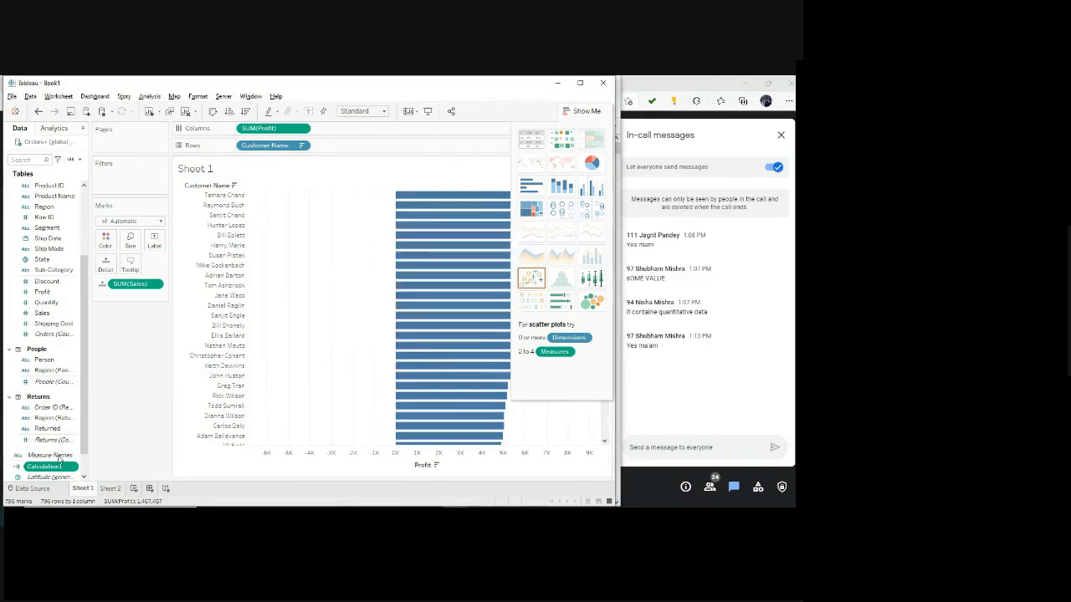
Add the calculated field Calculation1 to the marks as detail and inspect the tooltips of several customer bars.
drag(50, 466, 142, 301)
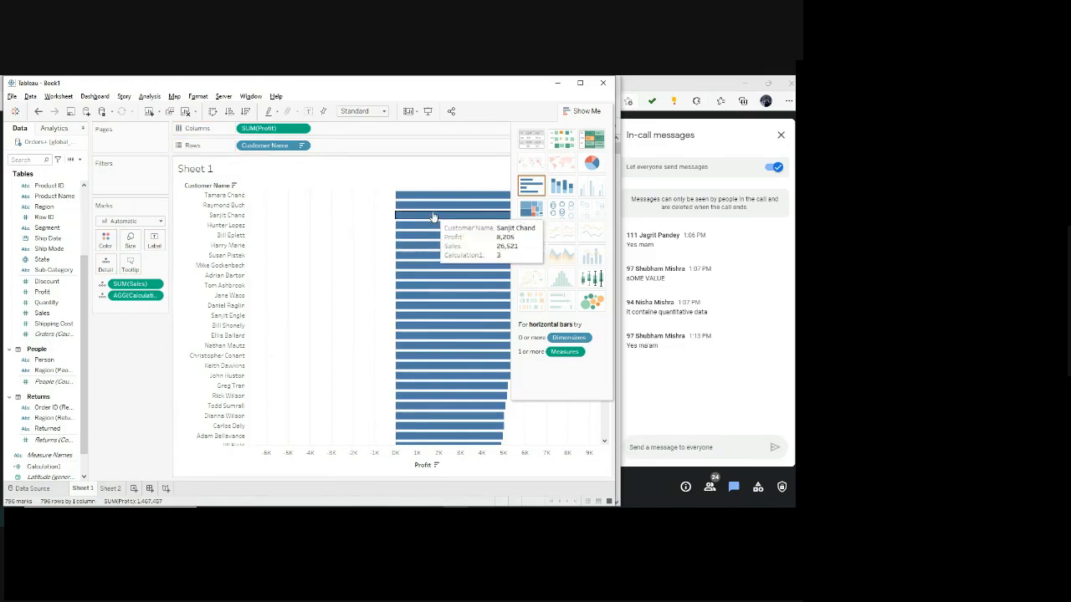
mouse_move(435, 245)
mouse_move(443, 199)
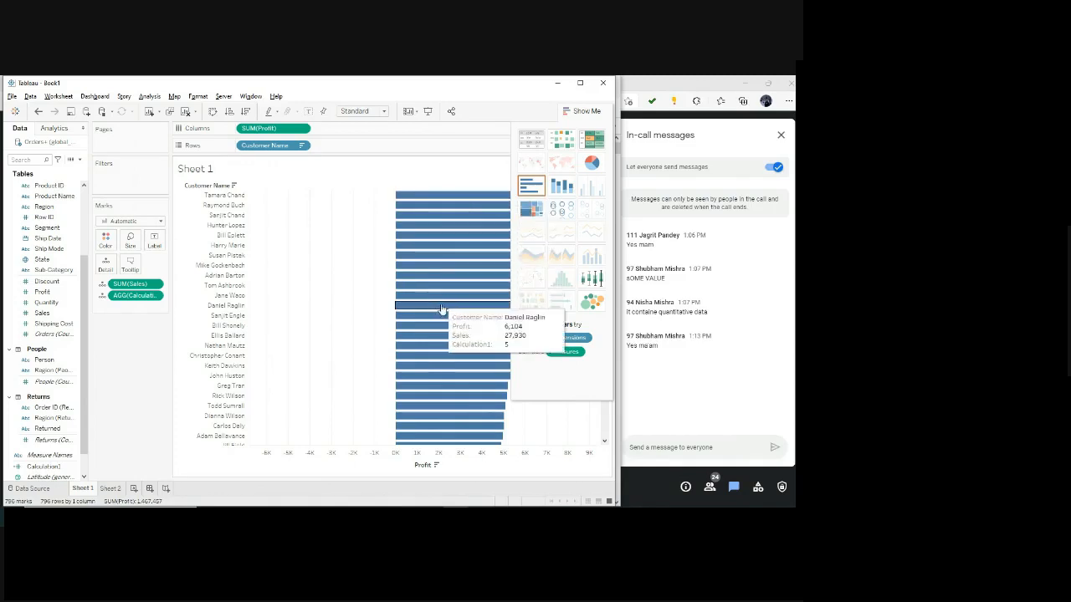
mouse_move(441, 369)
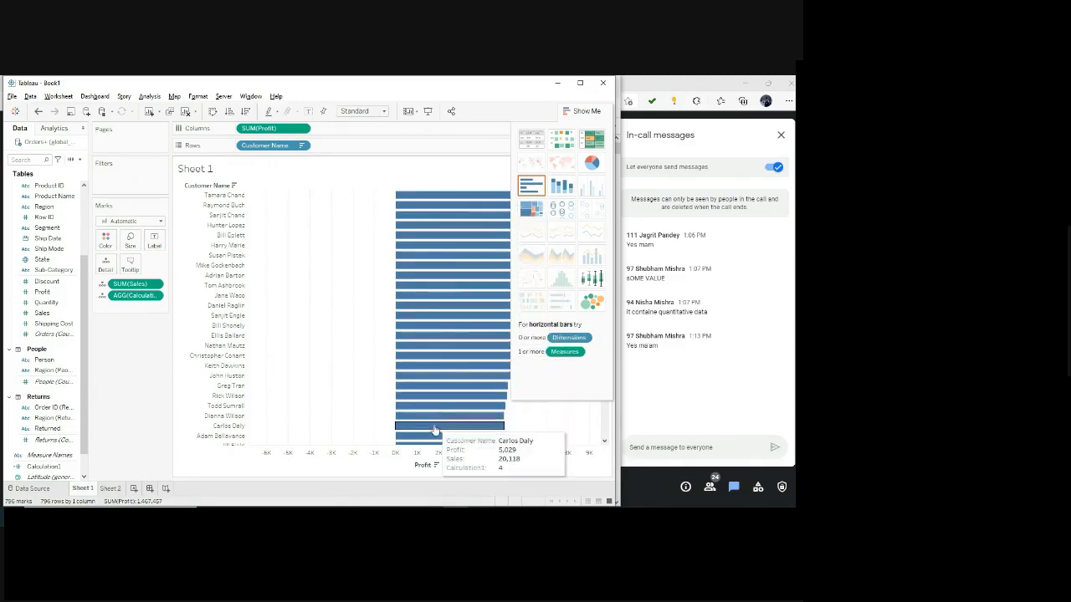
mouse_move(435, 395)
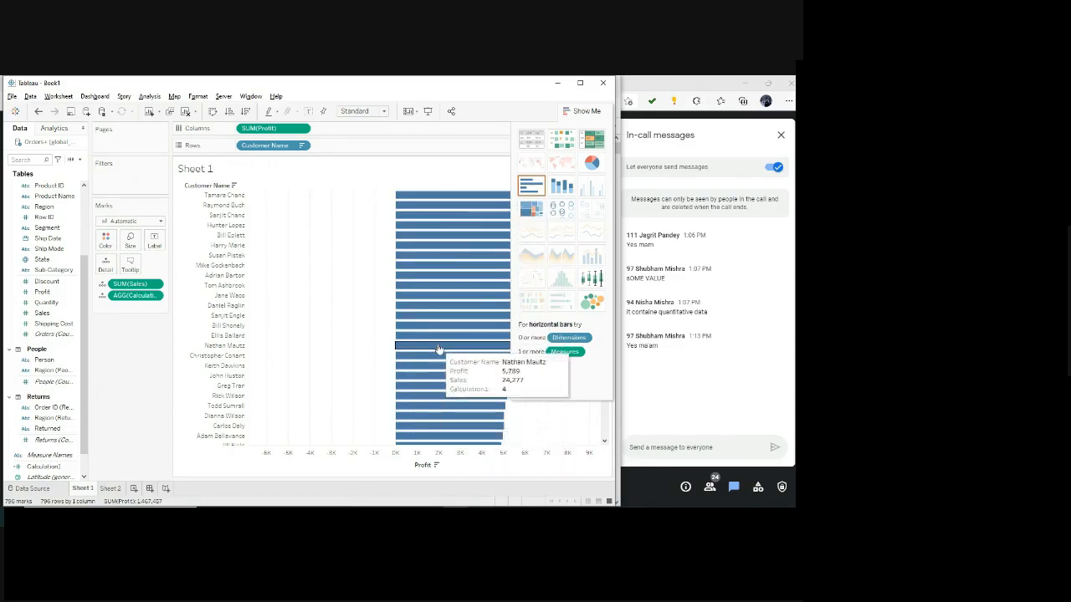
mouse_move(441, 287)
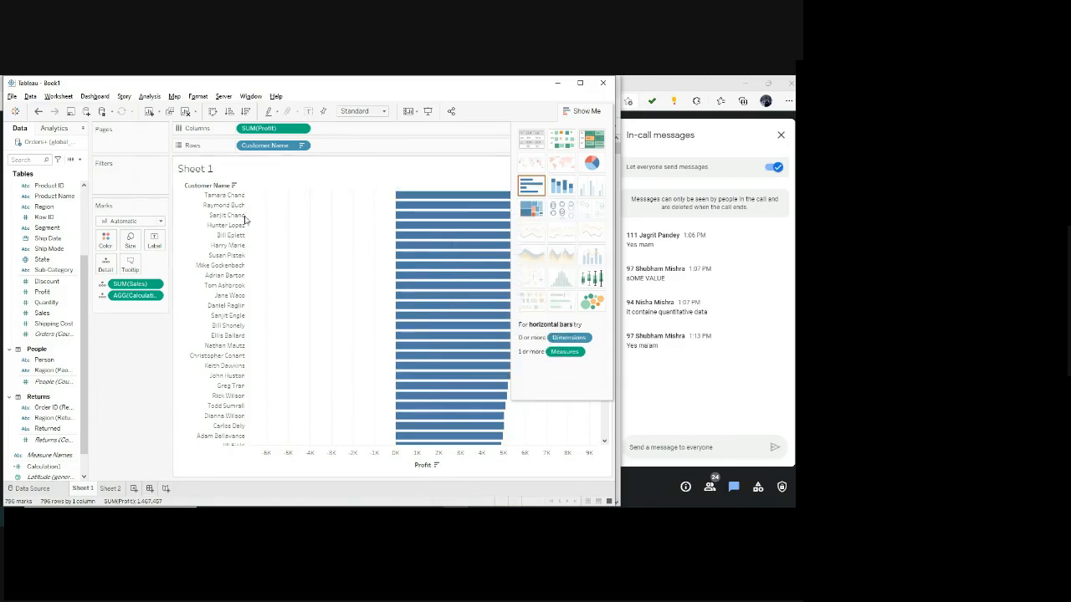
Change the Calculation1 label in the marks' tooltip to "Profit Ratio:" and accept the edited tooltip.
click(130, 266)
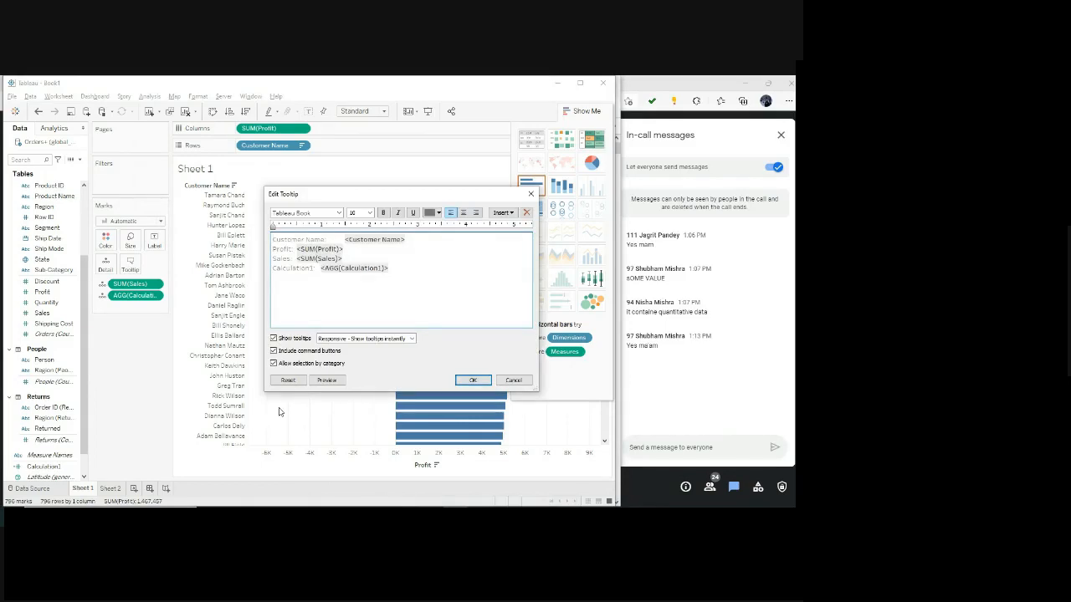
key(BackSpace)
key(BackSpace)
key(BackSpace)
key(BackSpace)
key(BackSpace)
key(BackSpace)
key(BackSpace)
key(BackSpace)
key(BackSpace)
key(BackSpace)
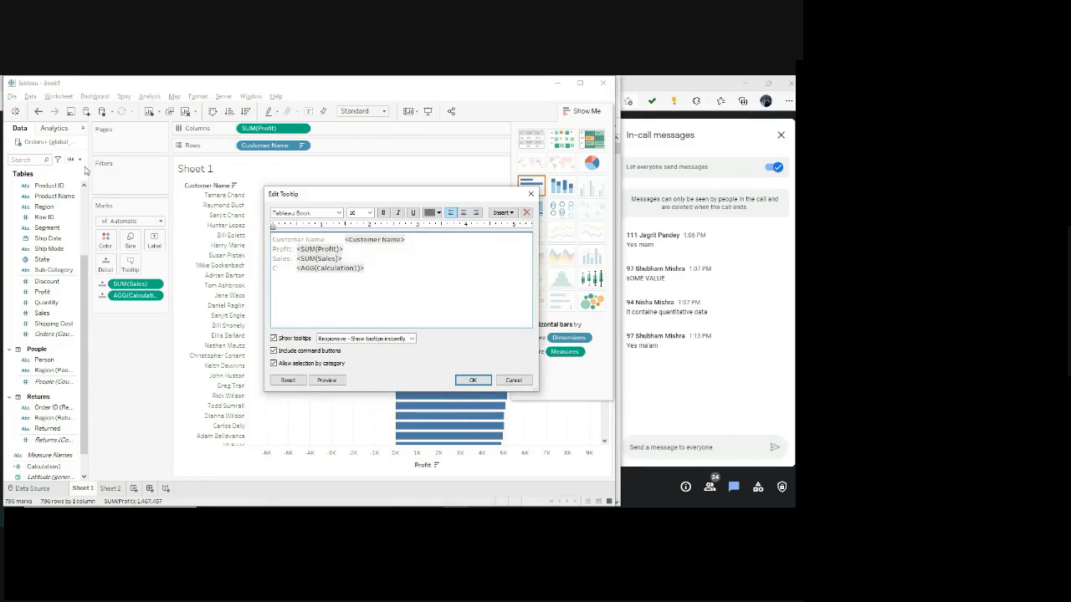
text(Profit:)
key(BackSpace)
text(Ratio)
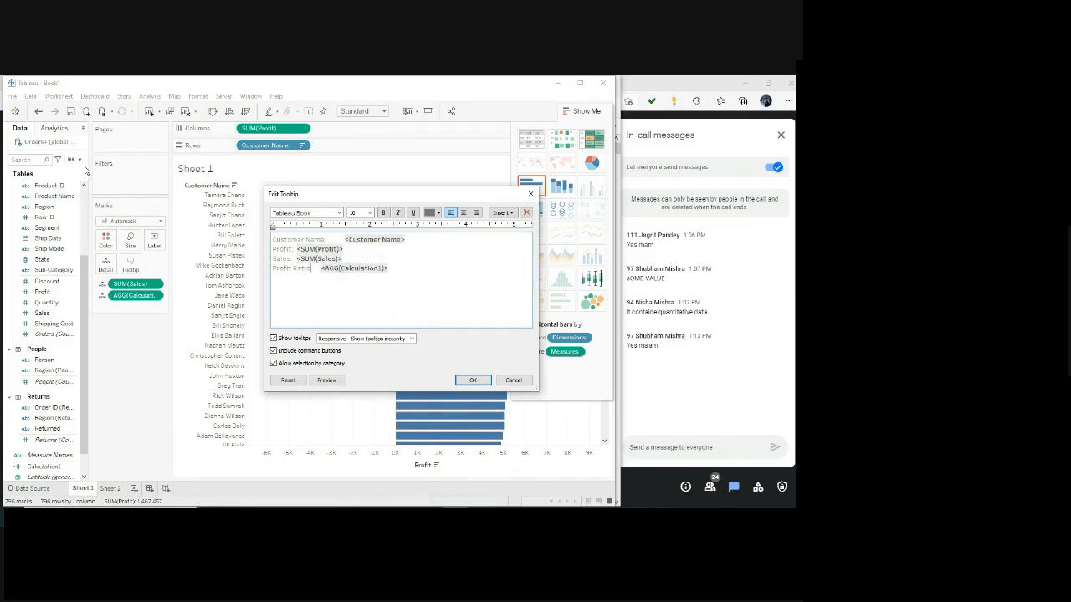
text(:)
click(340, 383)
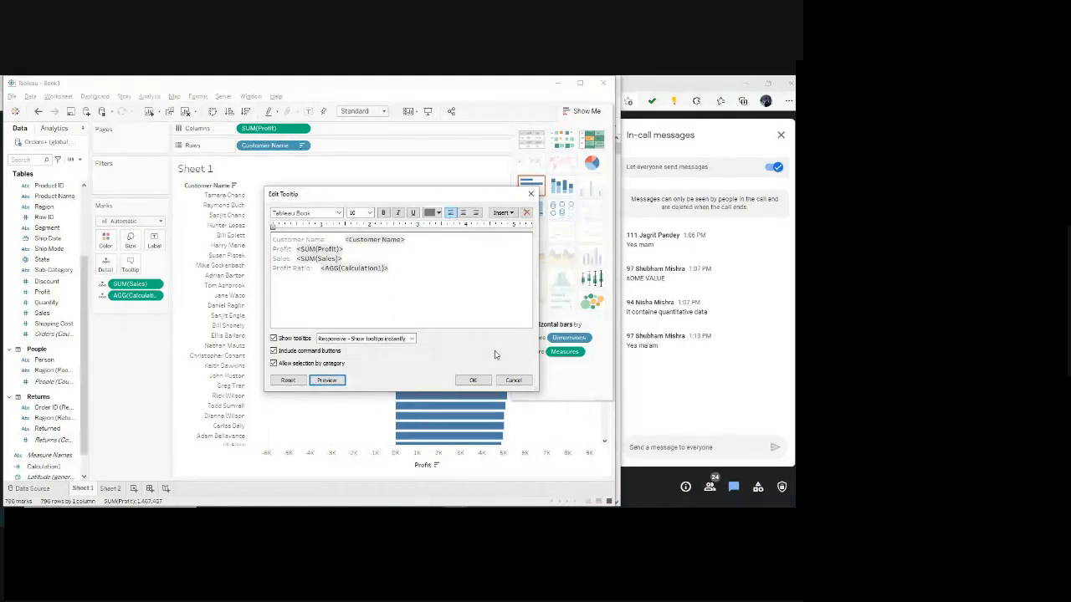
click(473, 380)
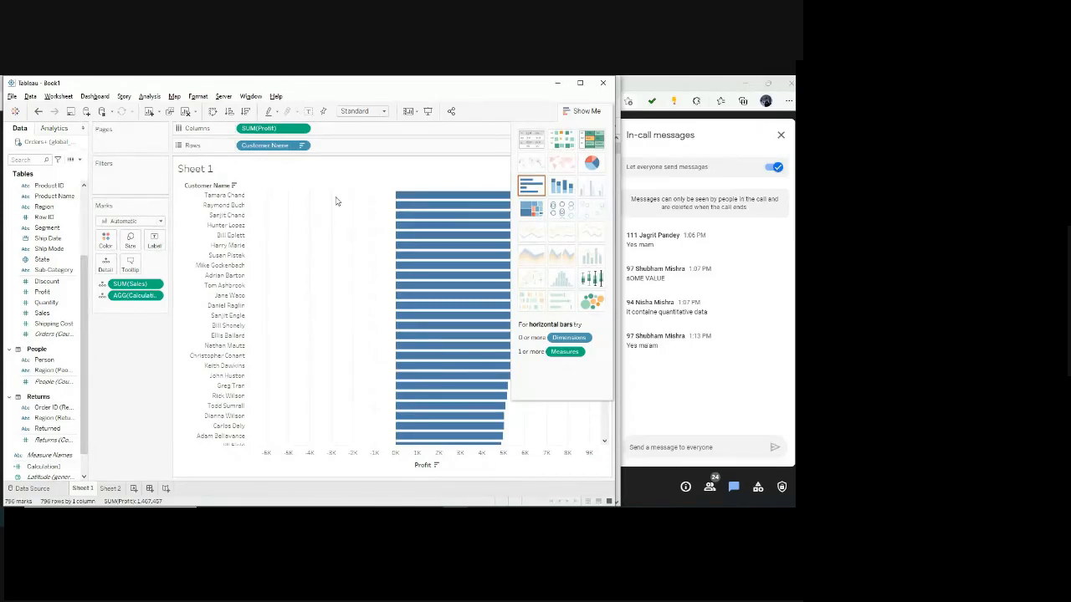
click(150, 96)
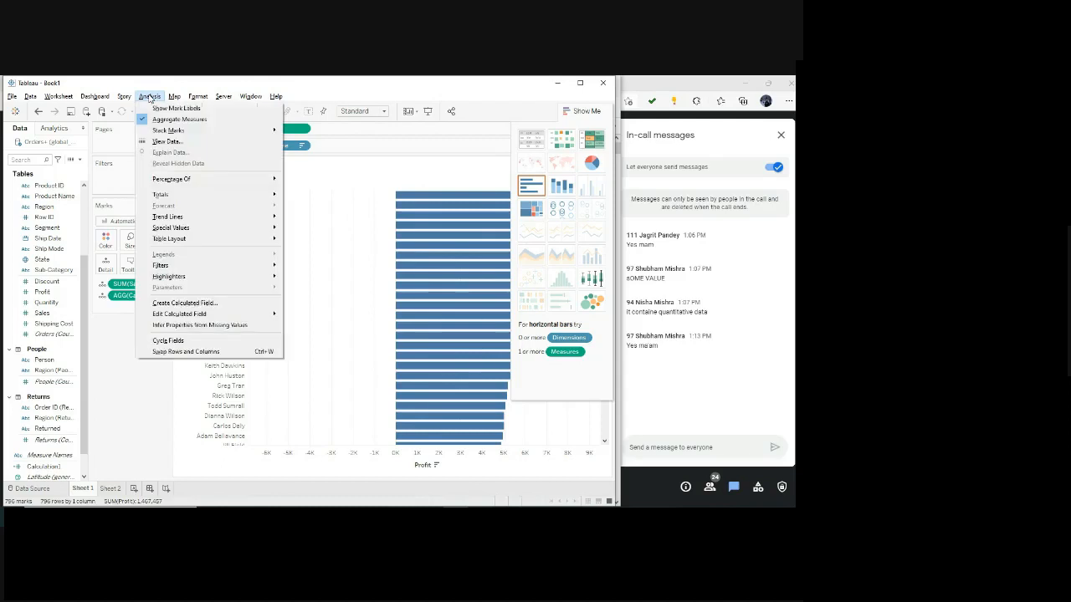
click(201, 305)
click(363, 251)
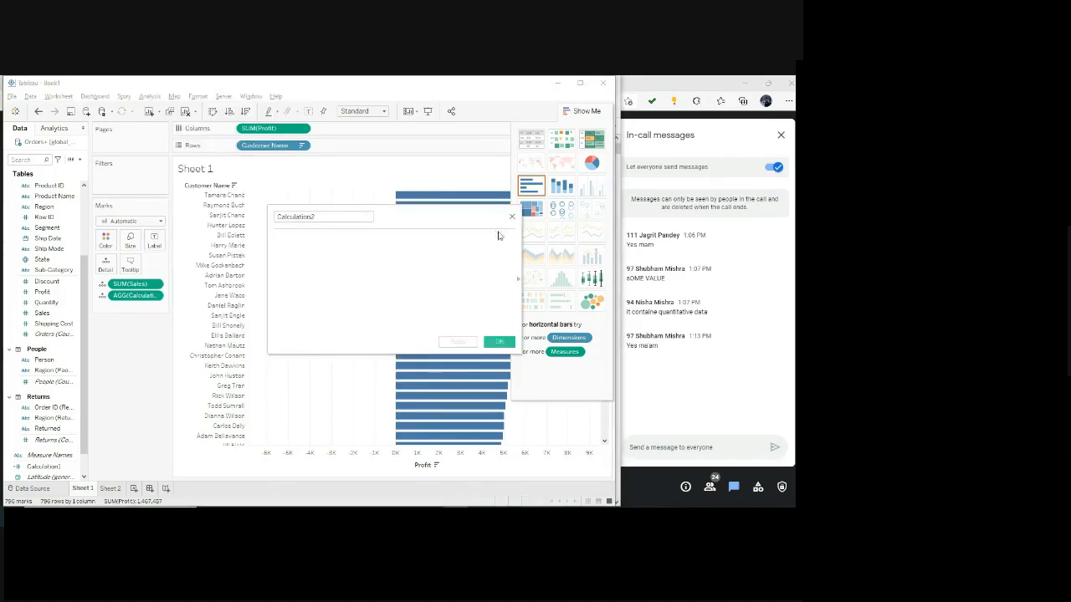
click(324, 219)
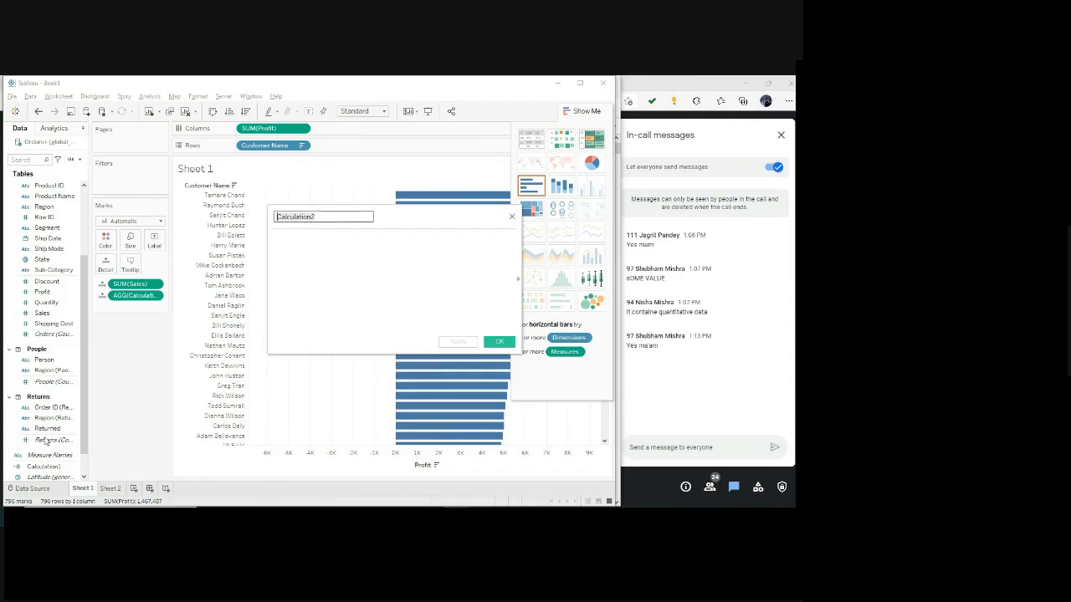
scroll(45, 474, down, 1)
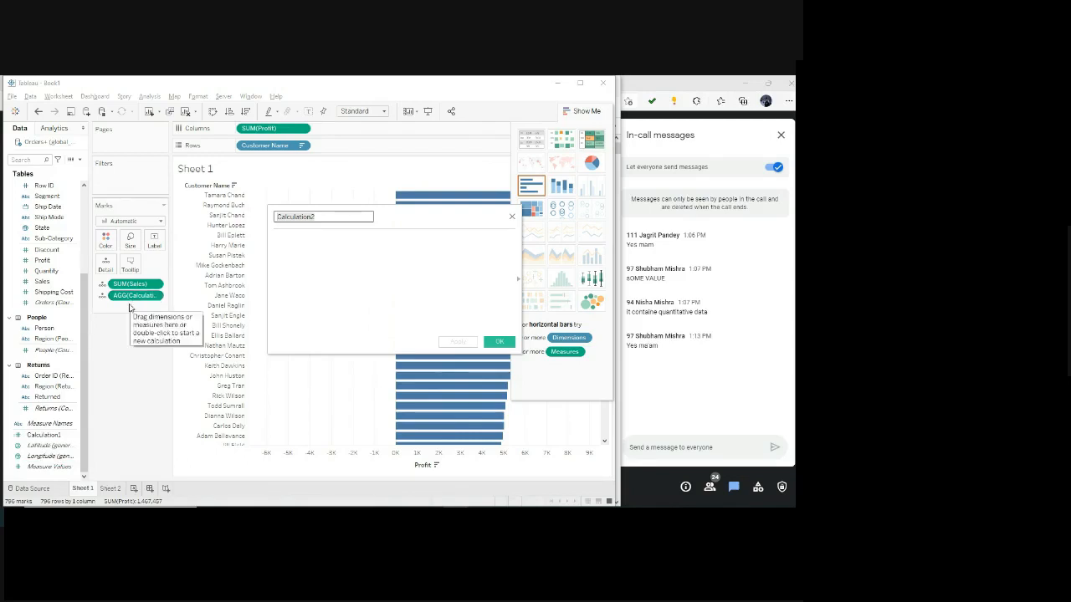
click(511, 218)
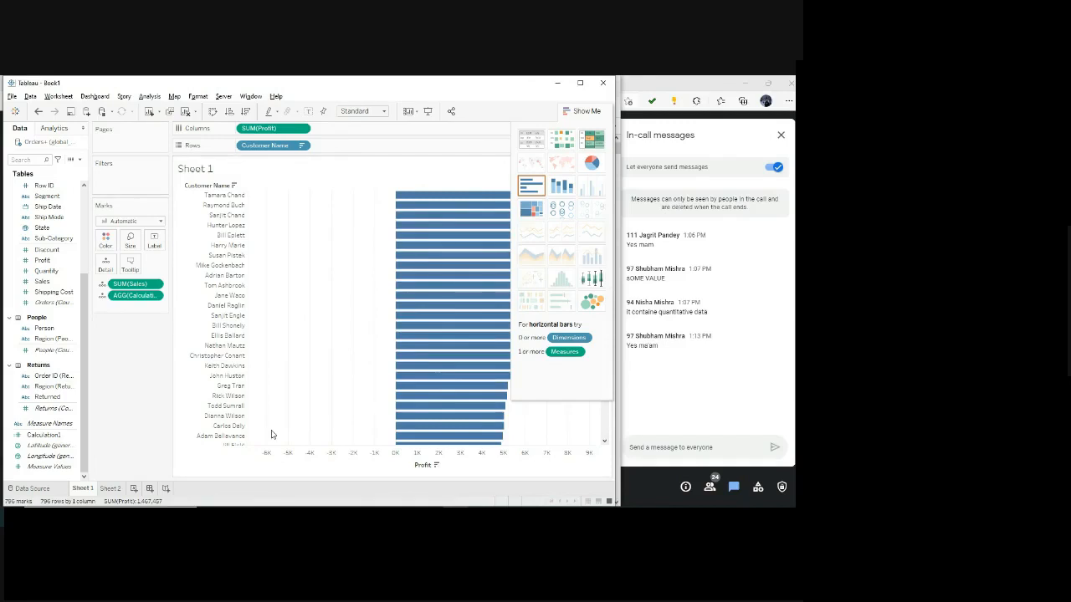
Switch to the assignment PDF in the browser and read the profit ratio steps, the final answer and Question 2.
click(25, 386)
key(alt+Tab)
scroll(375, 256, down, 5)
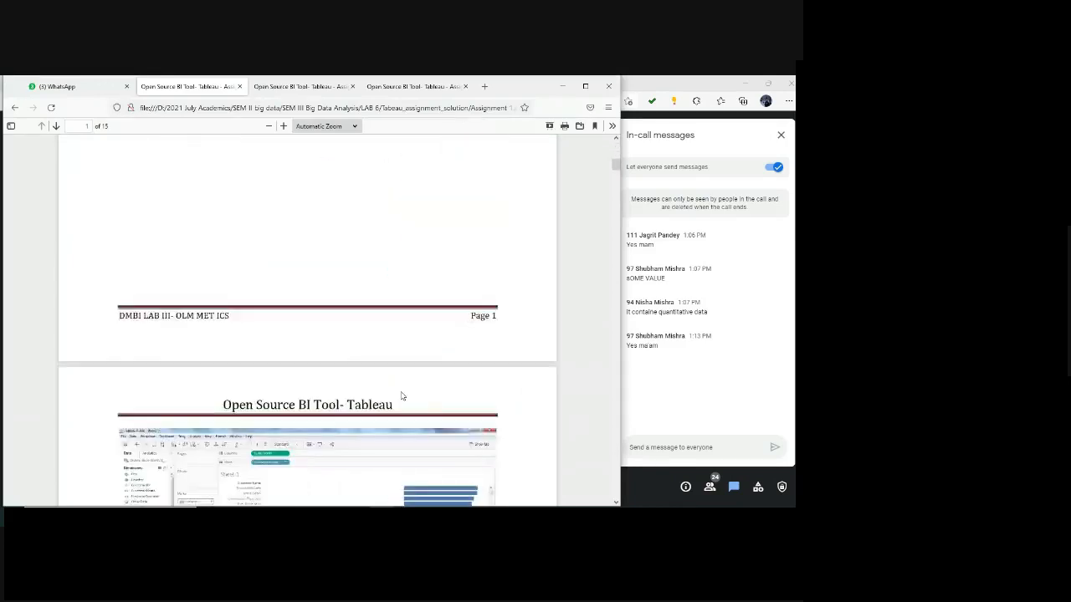
scroll(401, 396, down, 3)
scroll(397, 388, down, 1)
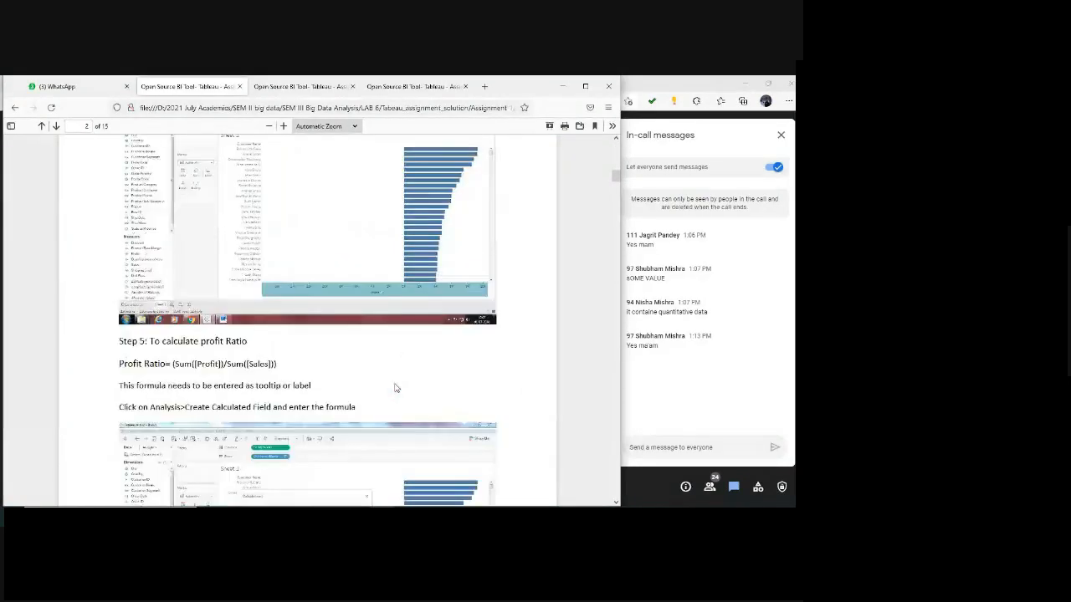
scroll(396, 388, down, 6)
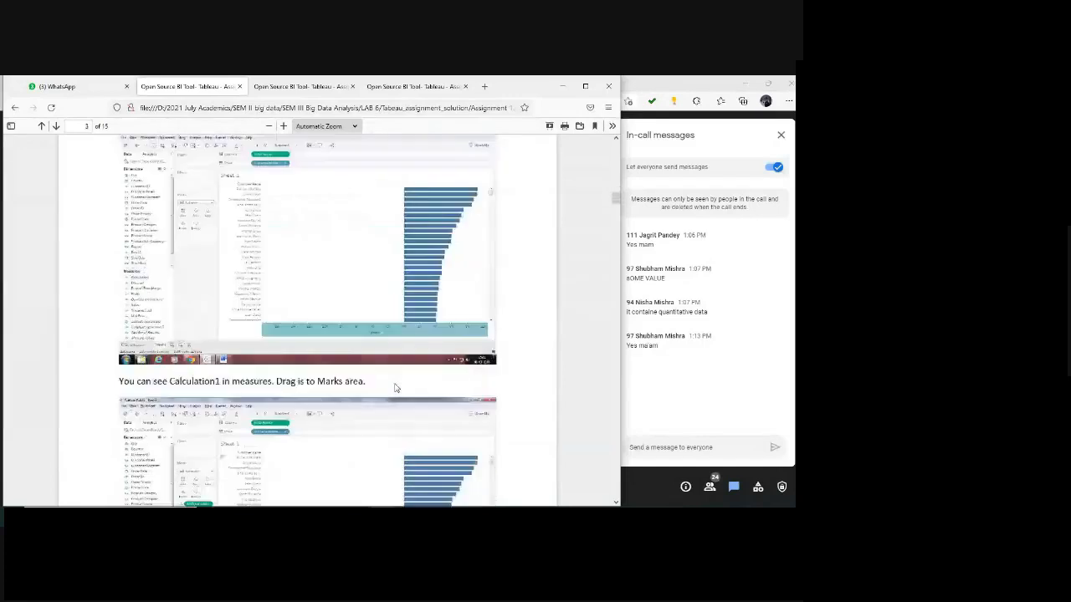
scroll(397, 388, down, 3)
scroll(396, 388, down, 5)
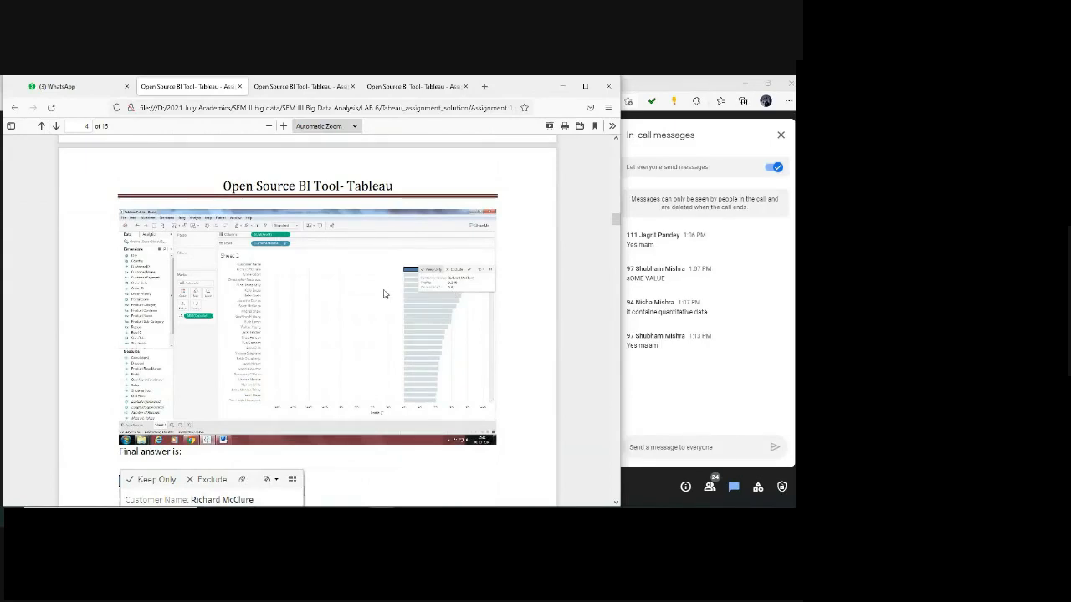
scroll(410, 403, down, 5)
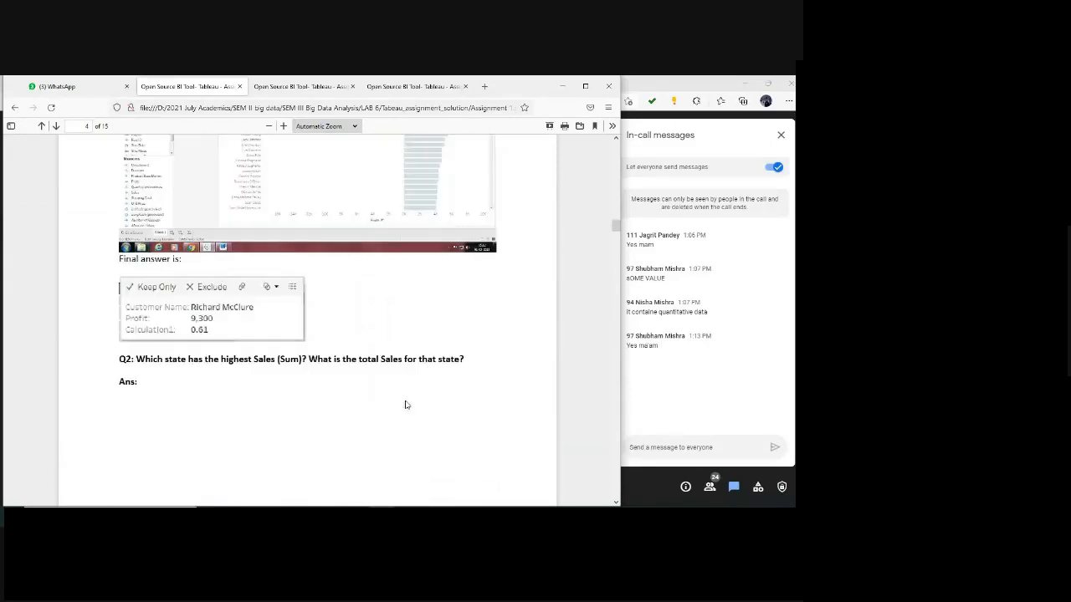
scroll(397, 384, up, 2)
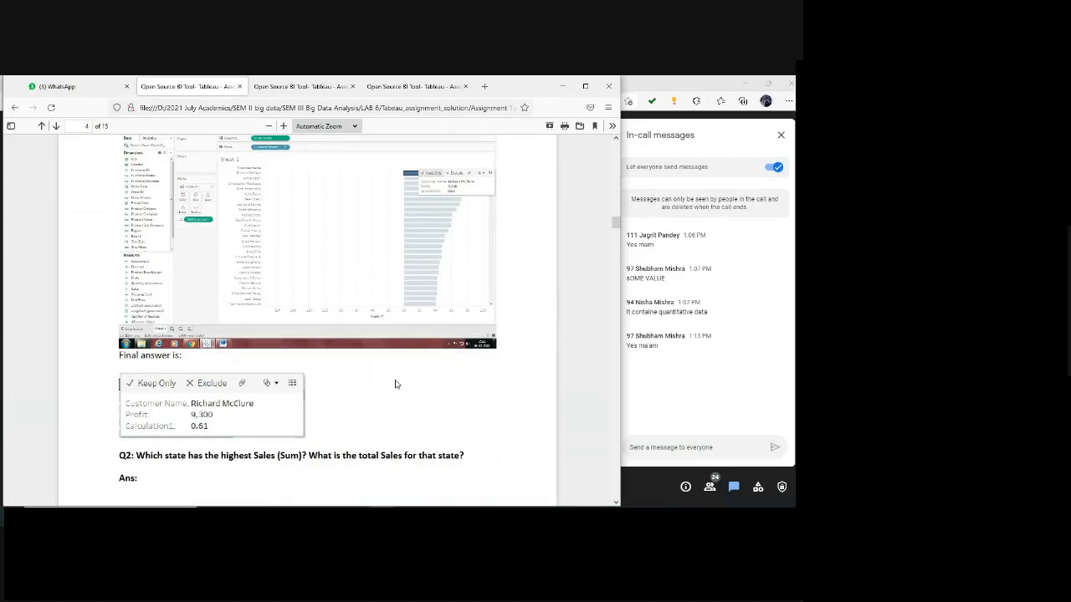
scroll(397, 384, down, 3)
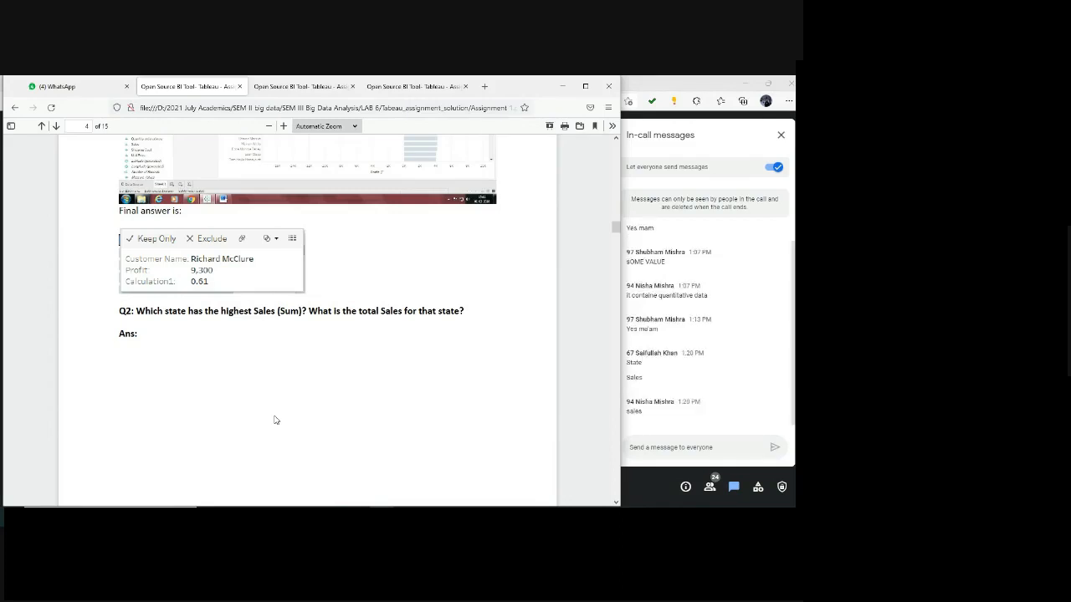
Return to Tableau, clear Customer Name, Profit and the marks' fields from Sheet 1, and put Sales on Columns.
key(alt+Tab)
key(alt+Tab)
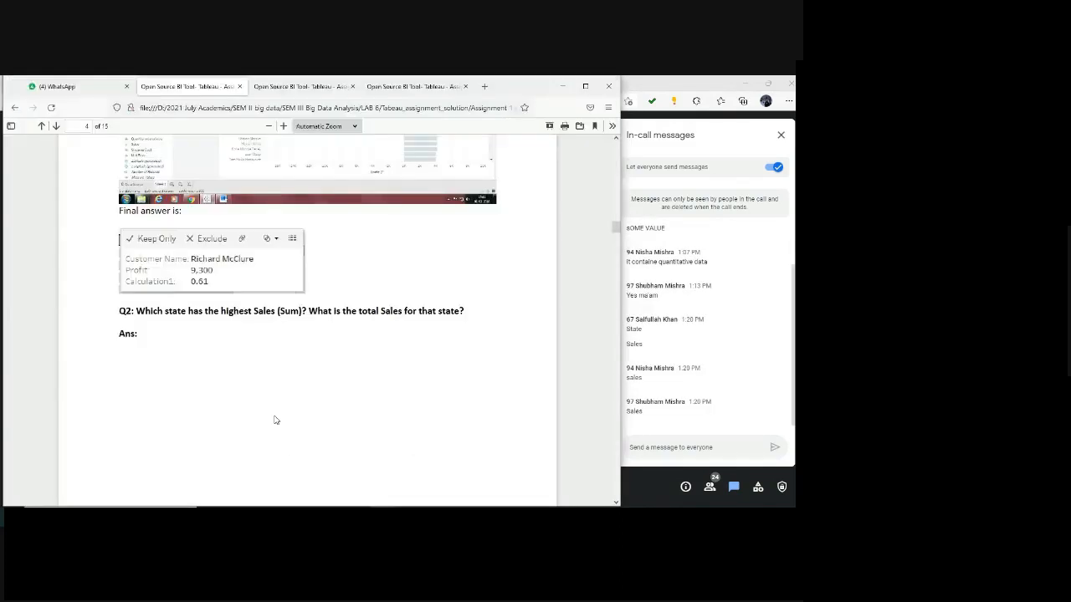
key(alt+Tab)
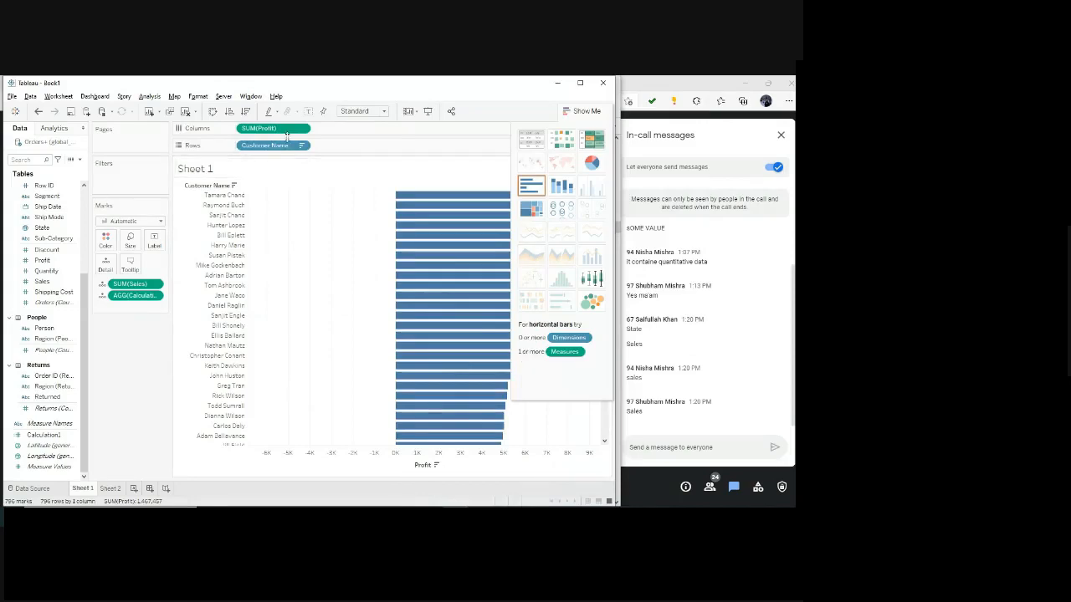
drag(286, 147, 67, 272)
drag(272, 131, 210, 306)
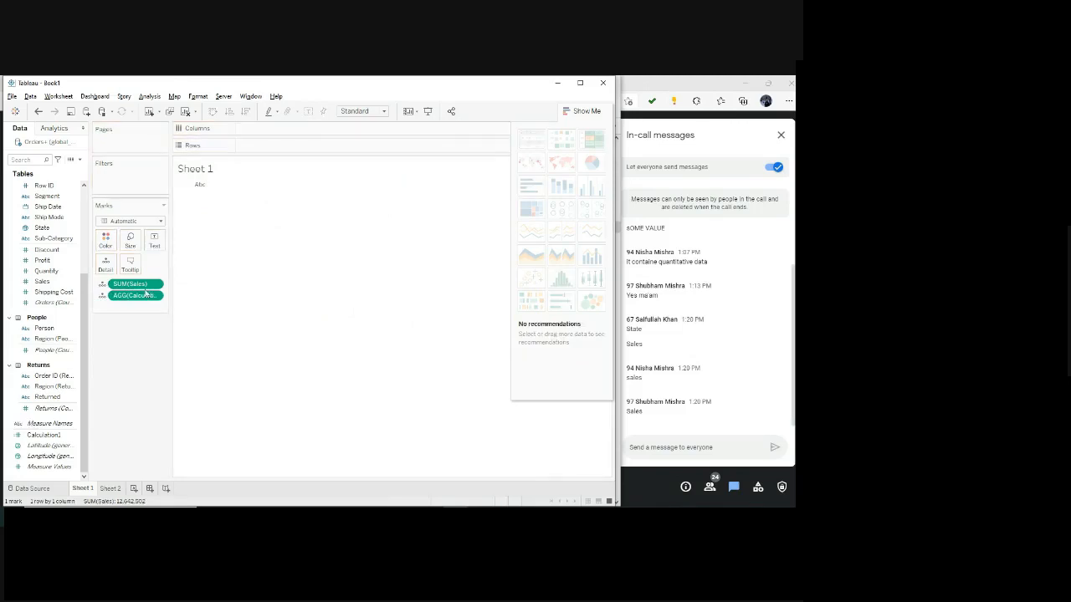
drag(134, 283, 11, 418)
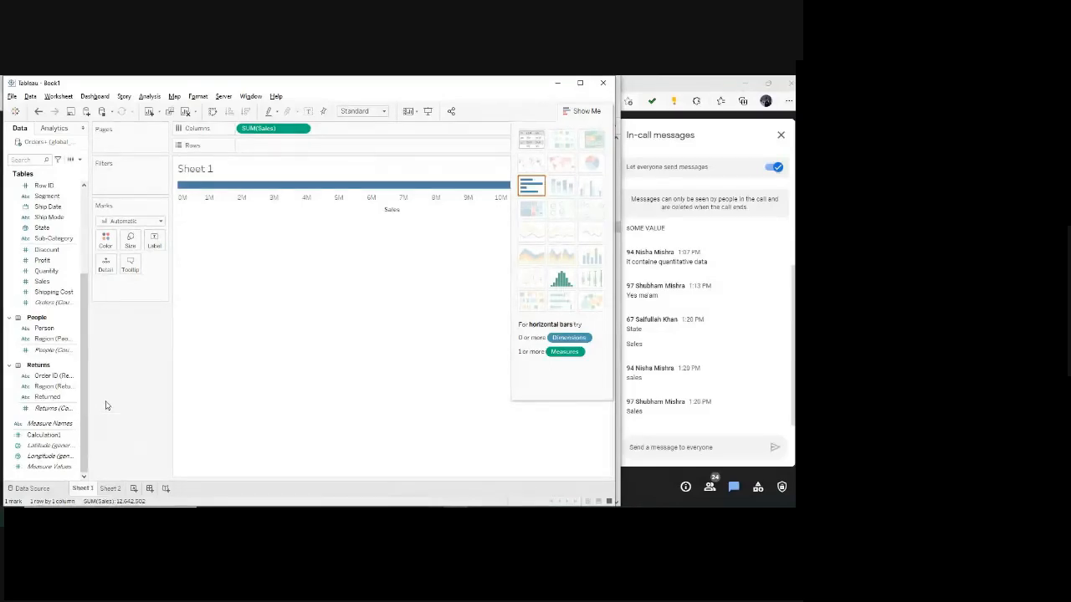
Recheck Question 2 in the assignment PDF, return to Tableau, and place State on Rows.
key(alt+Tab)
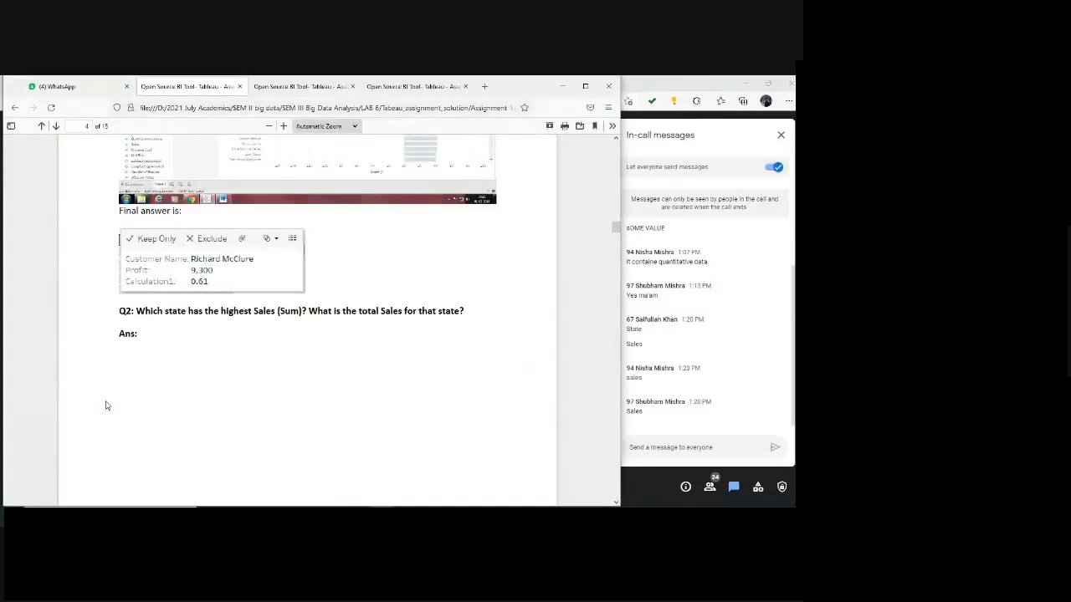
key(alt+Tab)
key(alt+Tab)
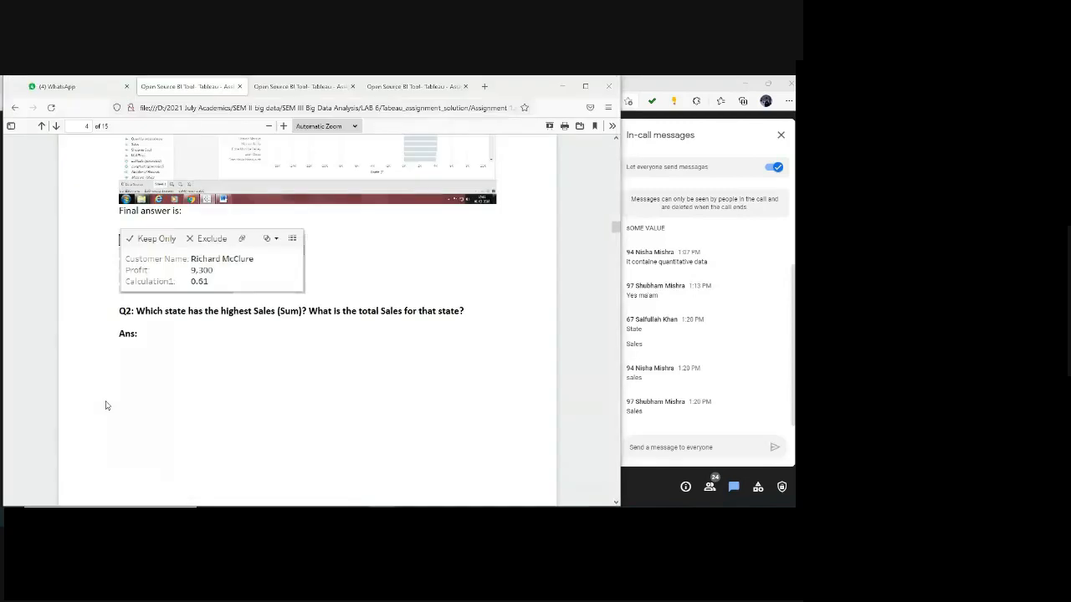
key(alt+Tab)
scroll(46, 389, up, 5)
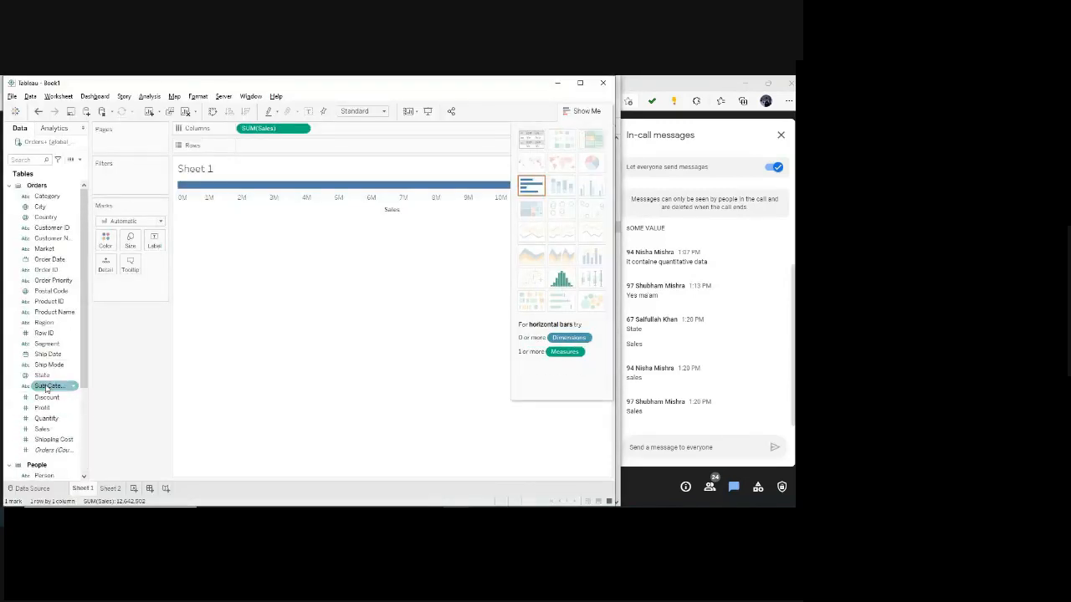
drag(42, 375, 261, 146)
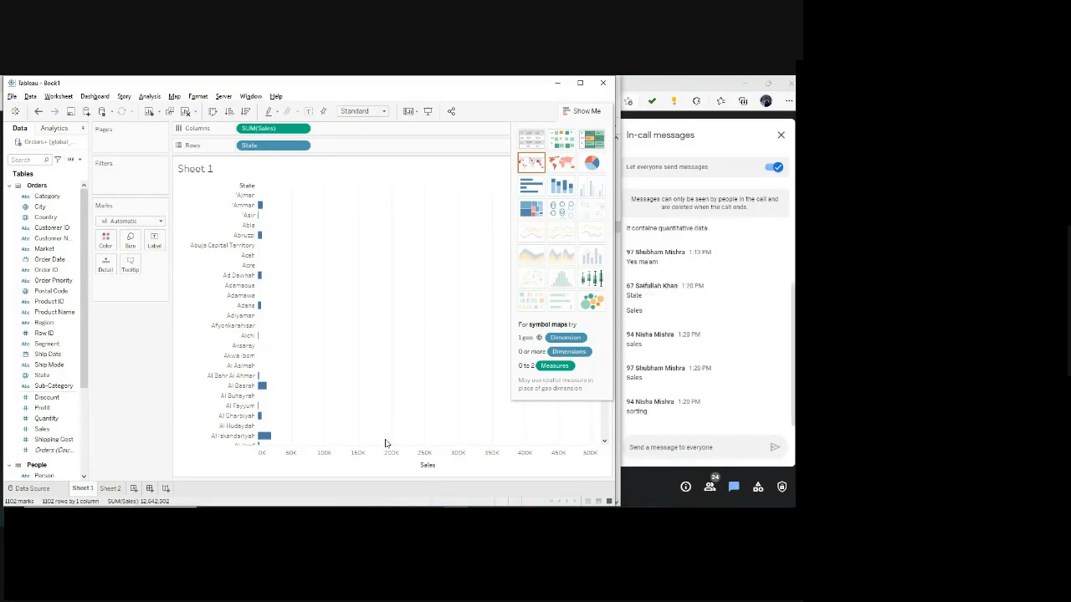
Sort the State bars by Sales in descending order and add Sales to the marks as a detail.
click(427, 185)
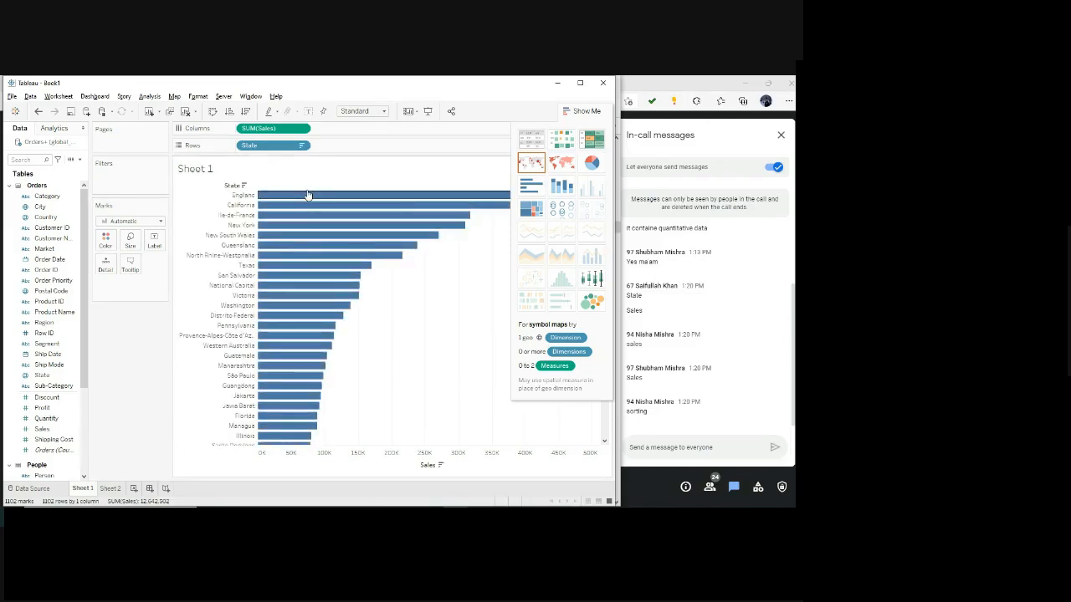
mouse_move(310, 196)
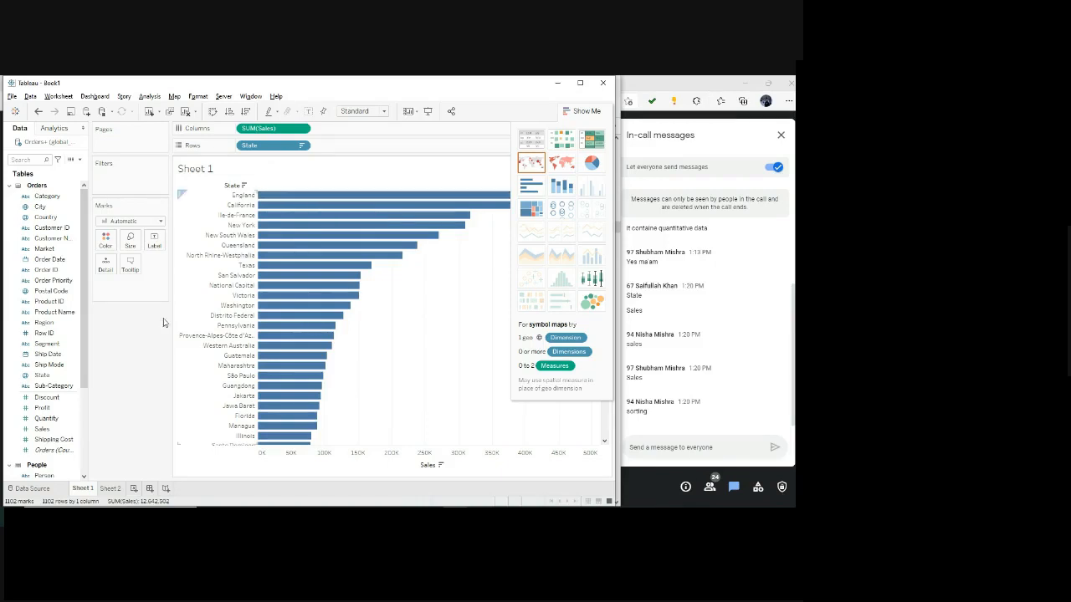
drag(51, 431, 130, 284)
mouse_move(340, 198)
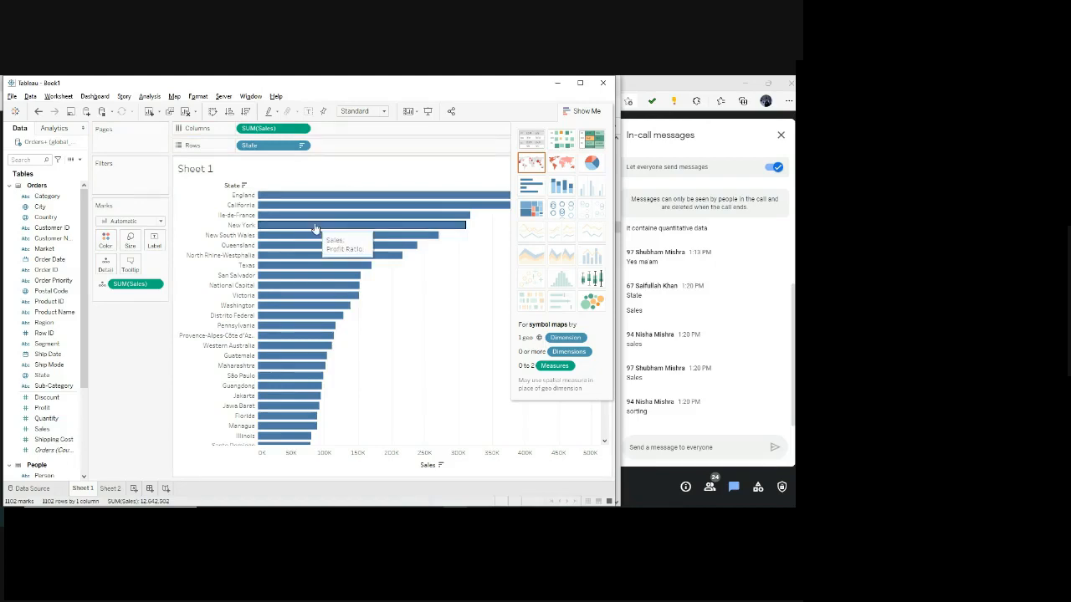
Reset the marks' tooltip to its default content.
click(130, 264)
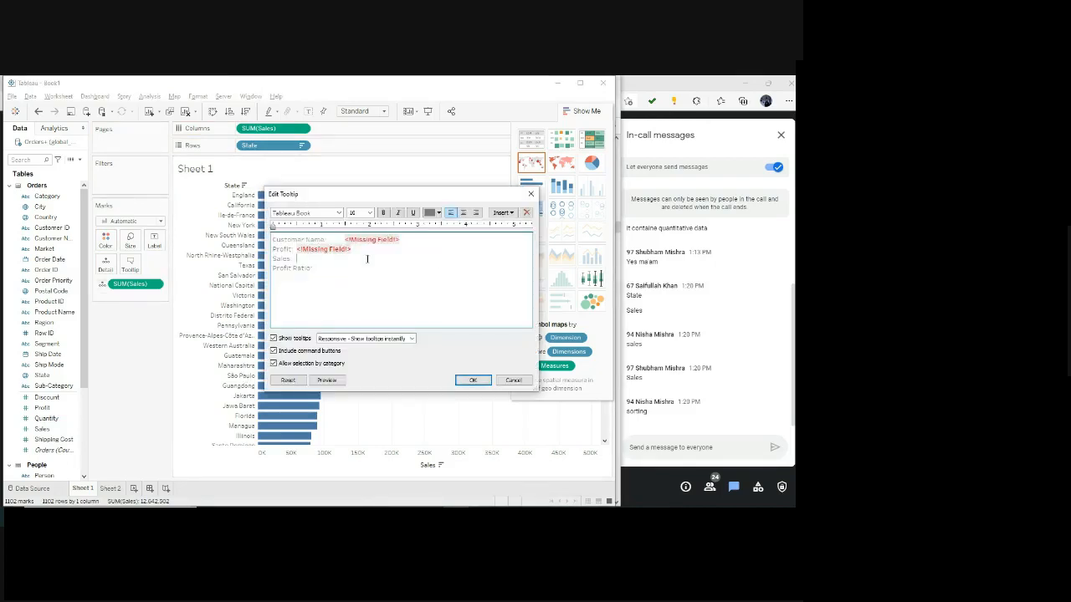
click(411, 240)
click(292, 381)
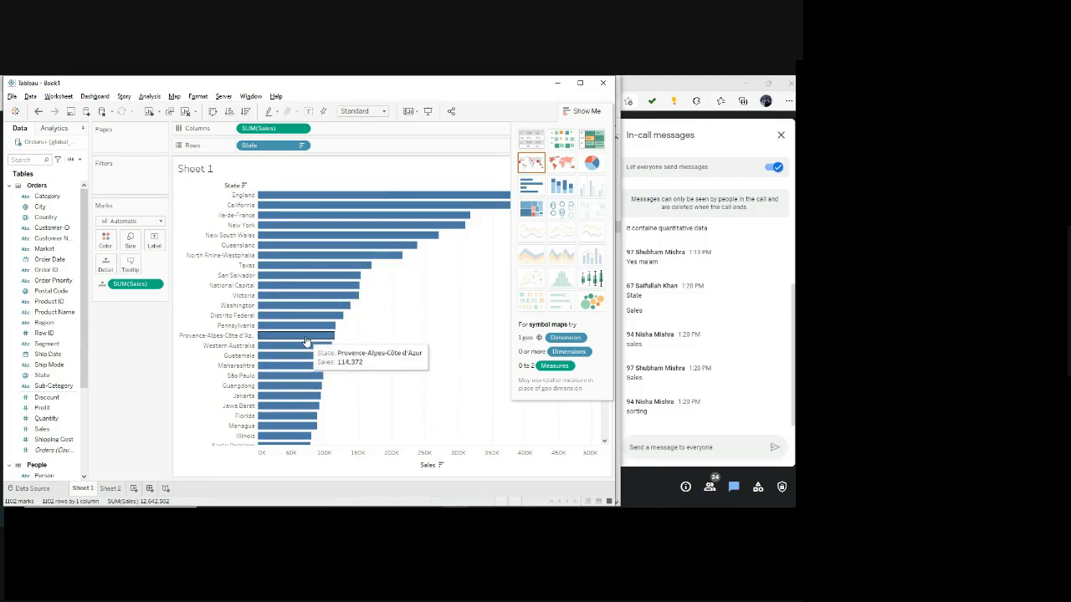
Switch to the assignment PDF in the browser and read Question 3 and its worked steps on customer segment, order quantity and average discount.
key(alt+Tab)
scroll(306, 341, down, 10)
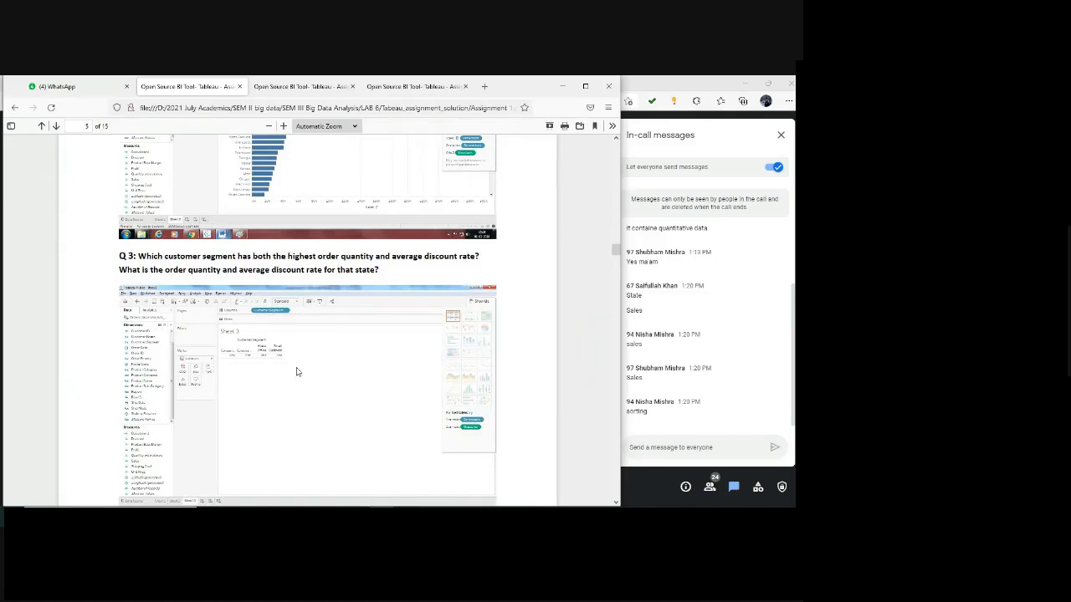
scroll(296, 372, down, 10)
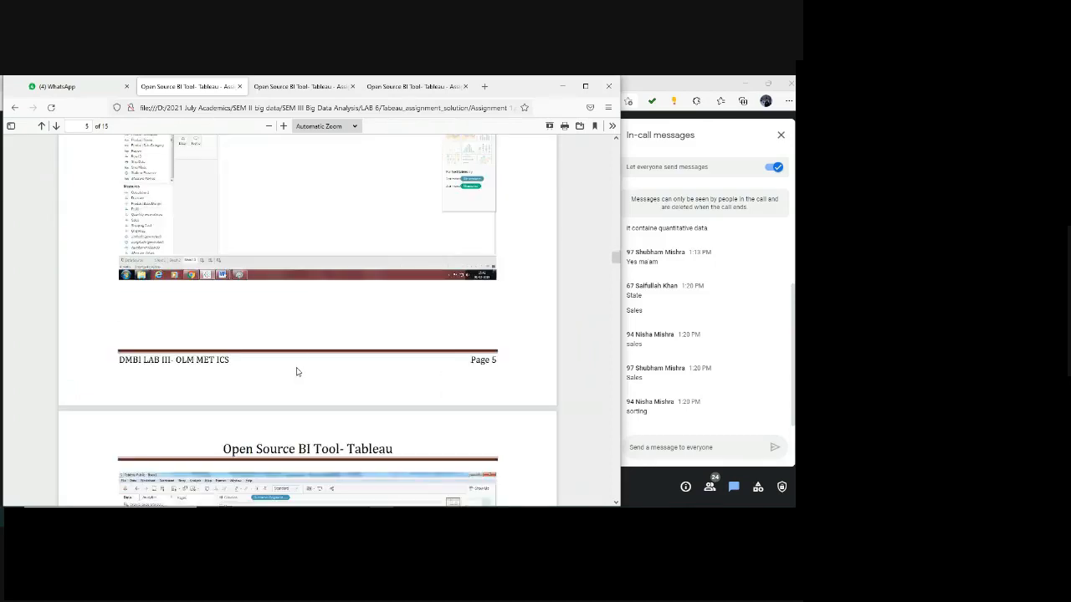
scroll(296, 371, down, 4)
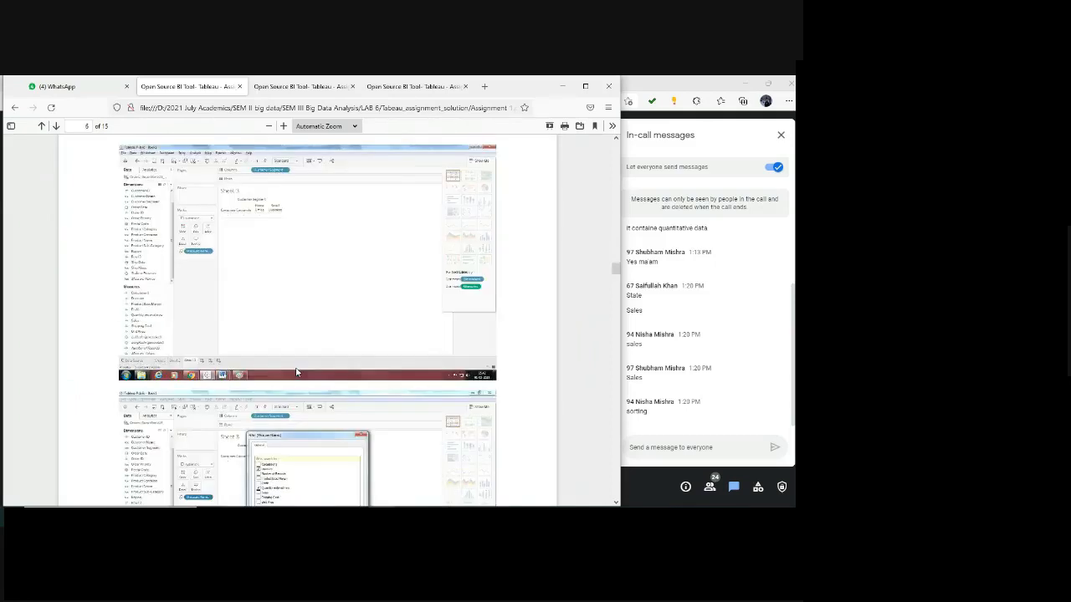
scroll(297, 372, up, 15)
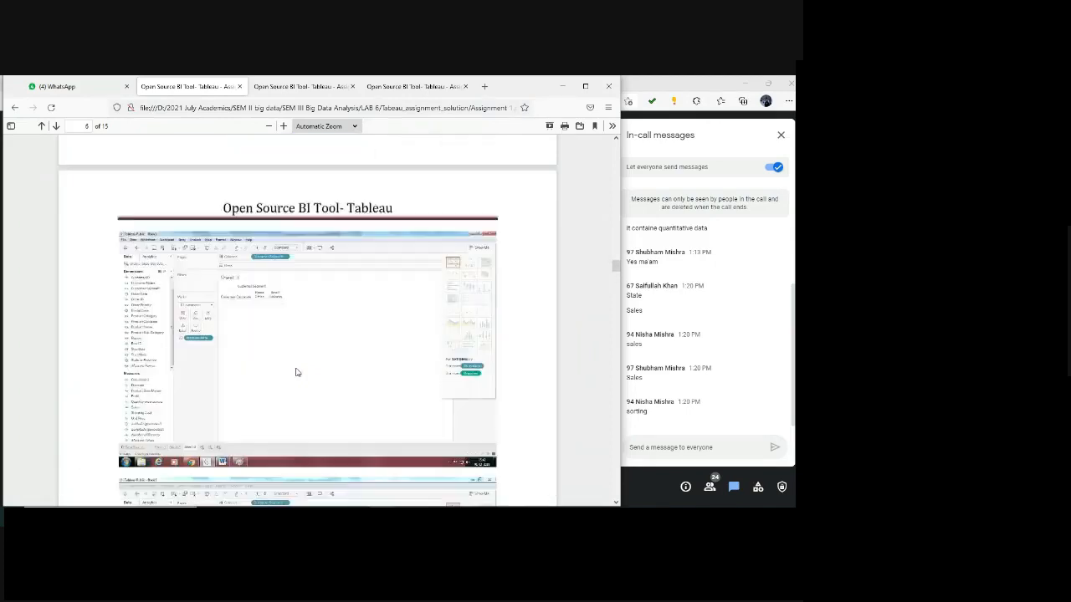
scroll(297, 371, up, 1)
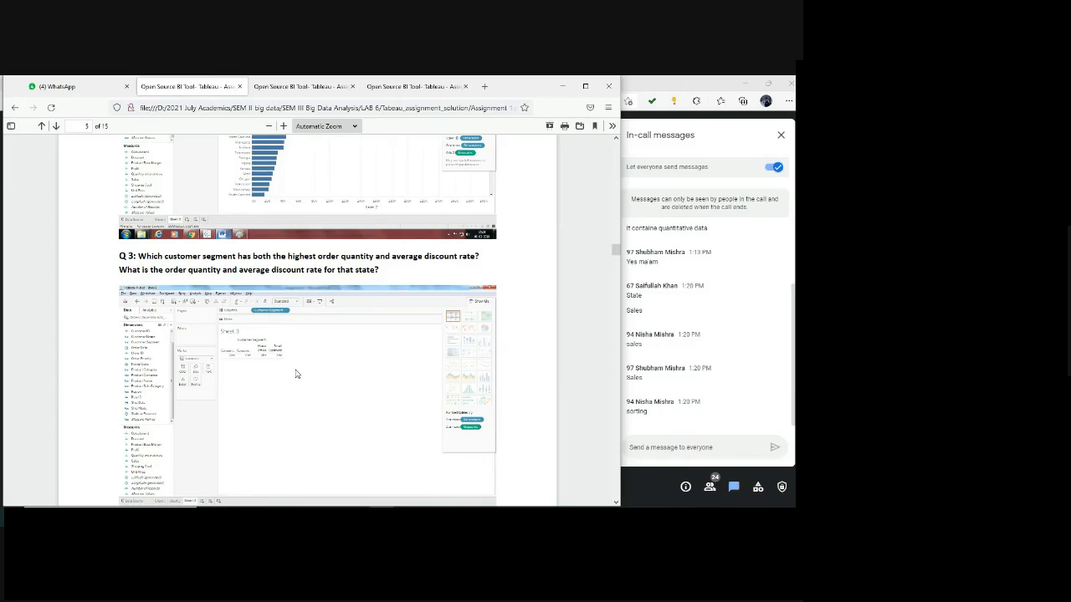
click(283, 126)
click(284, 126)
click(283, 126)
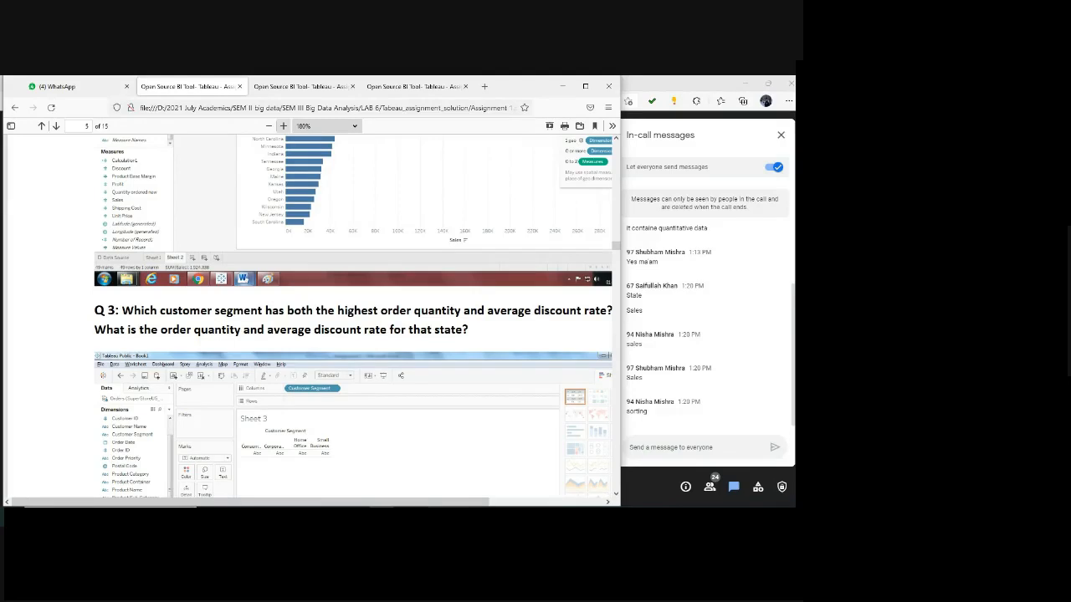
Return to Tableau and clear State, Sales and the marks' Sales field from Sheet 1.
click(449, 516)
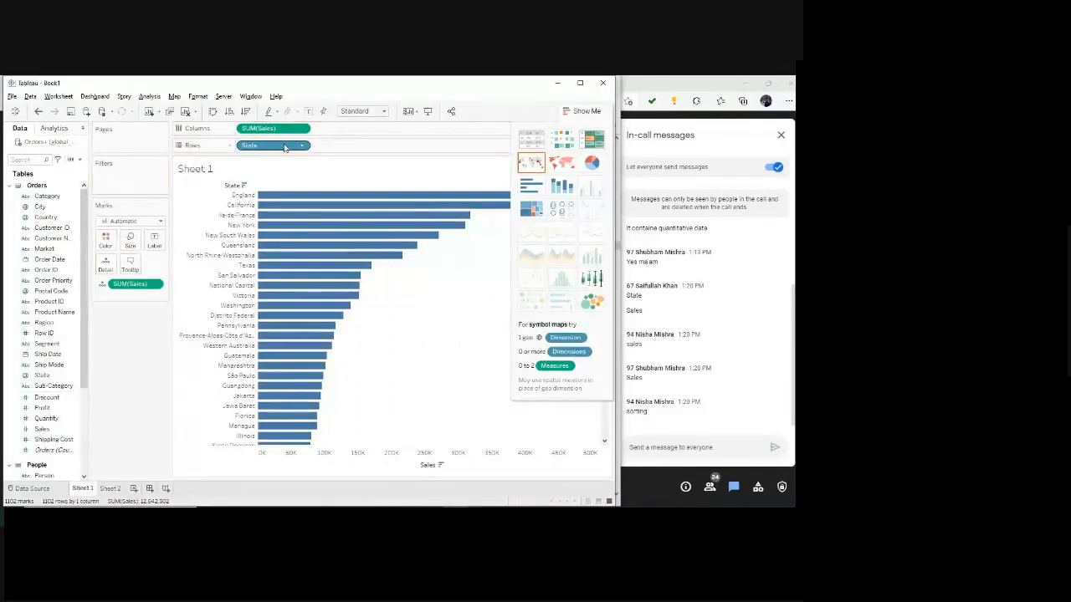
drag(284, 148, 42, 375)
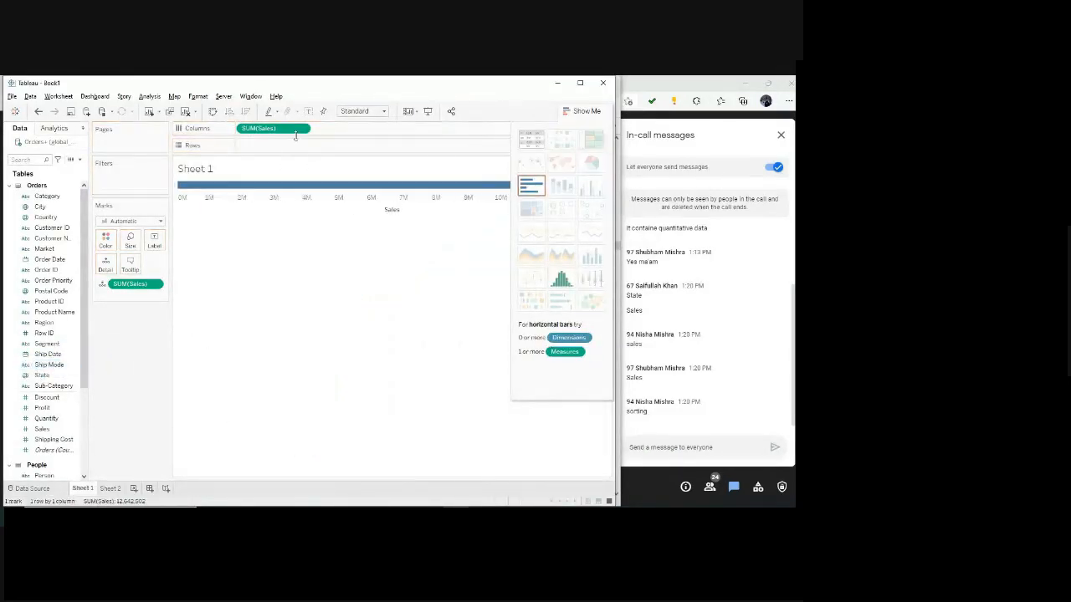
drag(276, 130, 10, 408)
drag(138, 288, 16, 351)
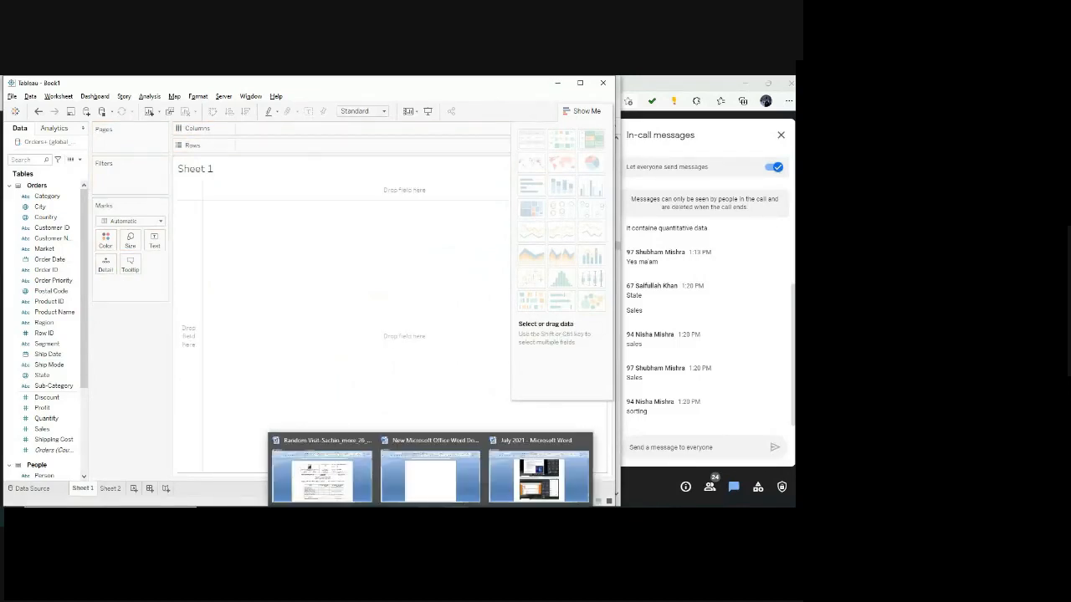
Recheck Question 3 in the assignment PDF, return to Tableau, and place Segment on Columns.
click(387, 516)
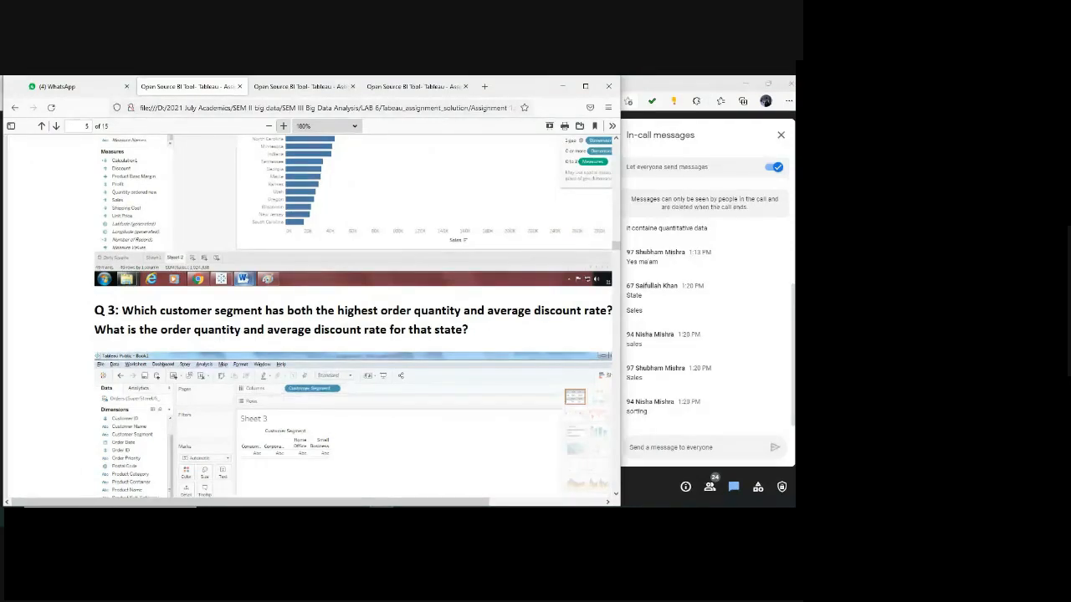
click(455, 516)
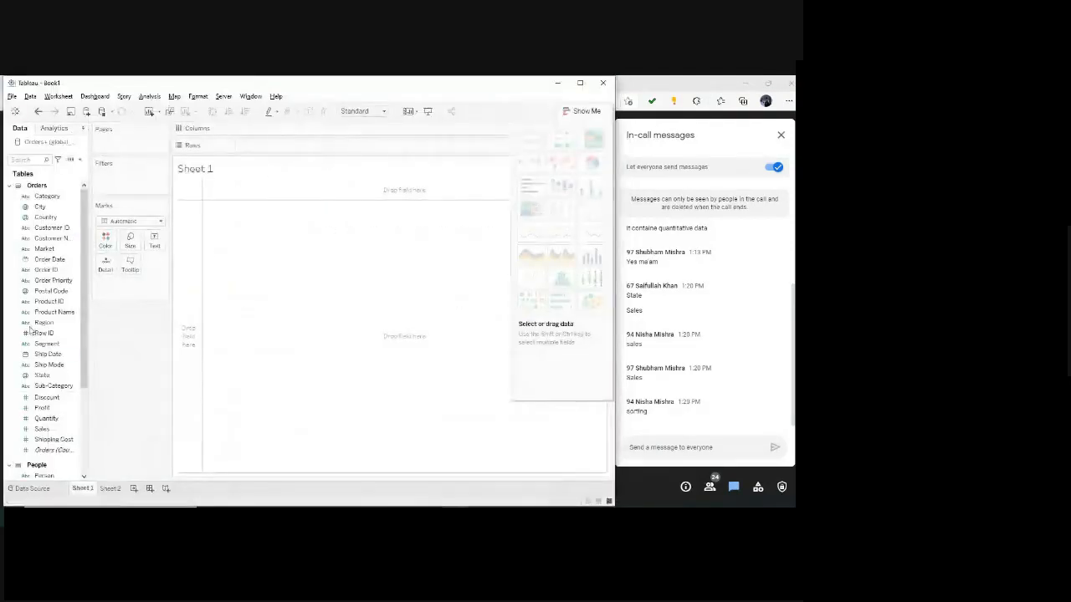
drag(47, 343, 256, 129)
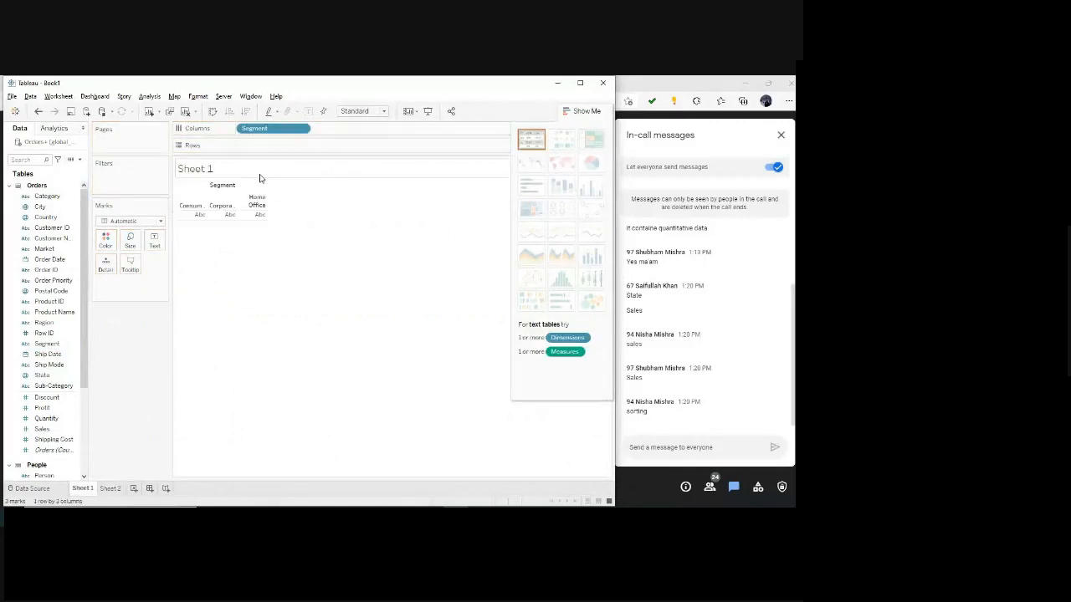
Check the Question 3 worked screenshots in the assignment PDF, return to Tableau, and place Quantity on Rows.
click(310, 515)
scroll(333, 457, down, 2)
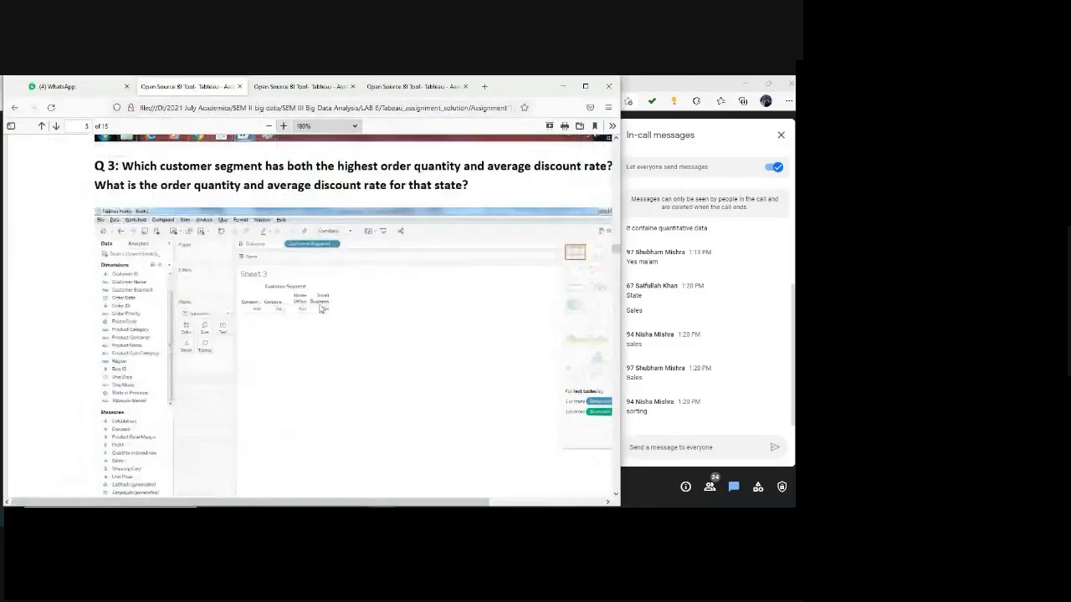
scroll(346, 418, down, 5)
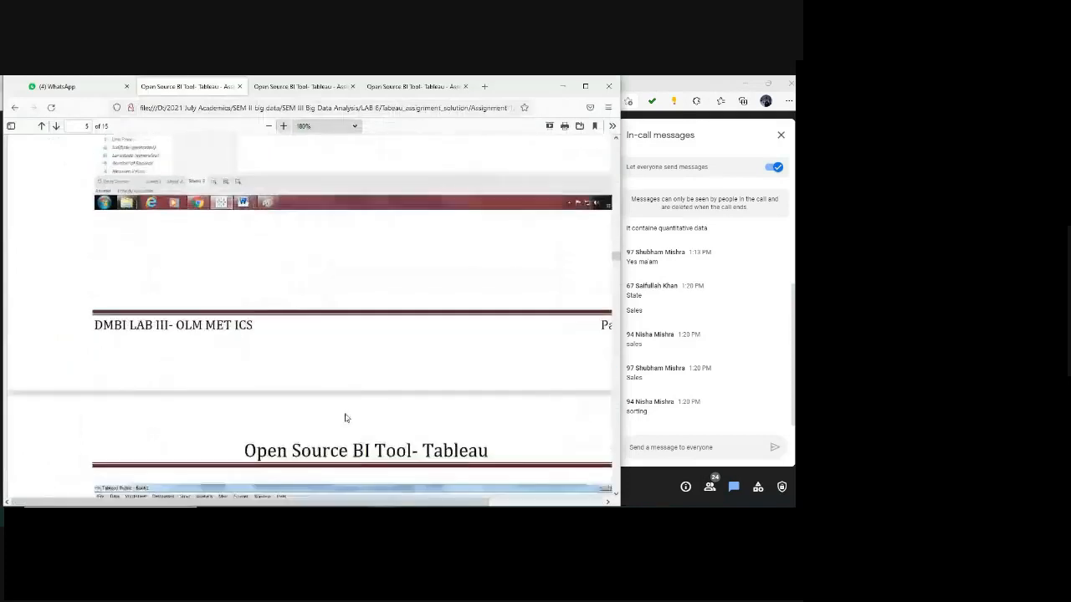
scroll(346, 418, down, 3)
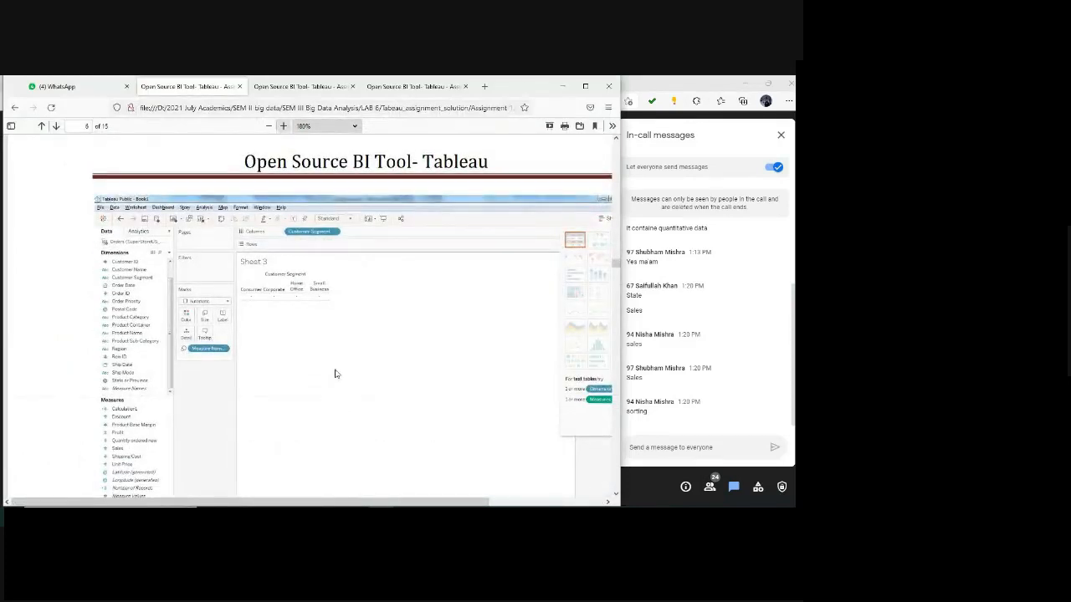
key(alt+Tab)
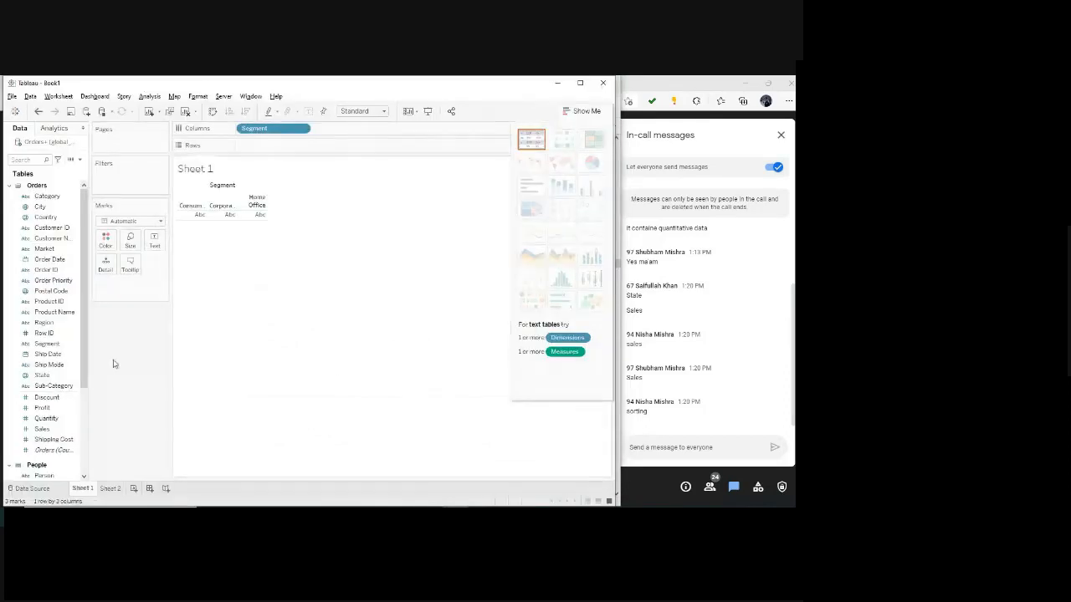
scroll(55, 406, down, 1)
click(55, 409)
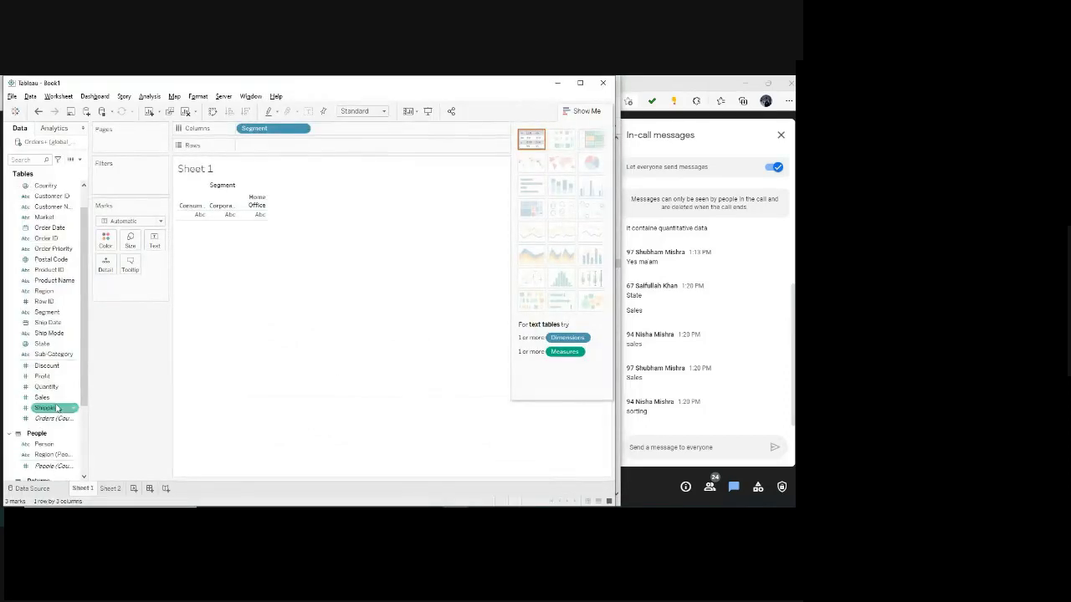
drag(42, 387, 260, 145)
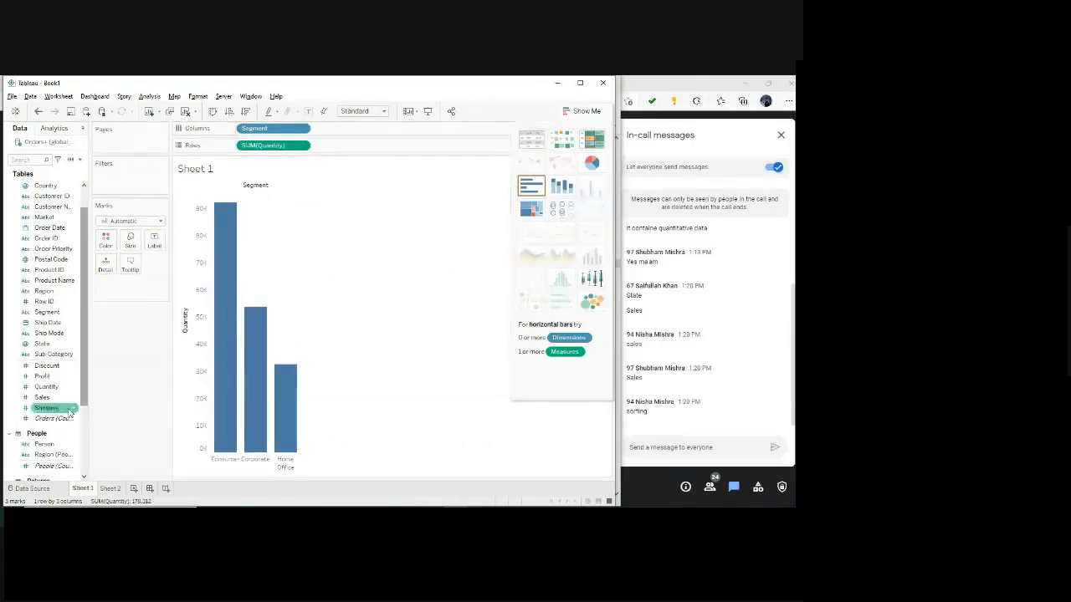
Add Discount to Rows, move it to the marks as a detail, and inspect the Consumer bar's quantity and discount.
scroll(75, 452, down, 4)
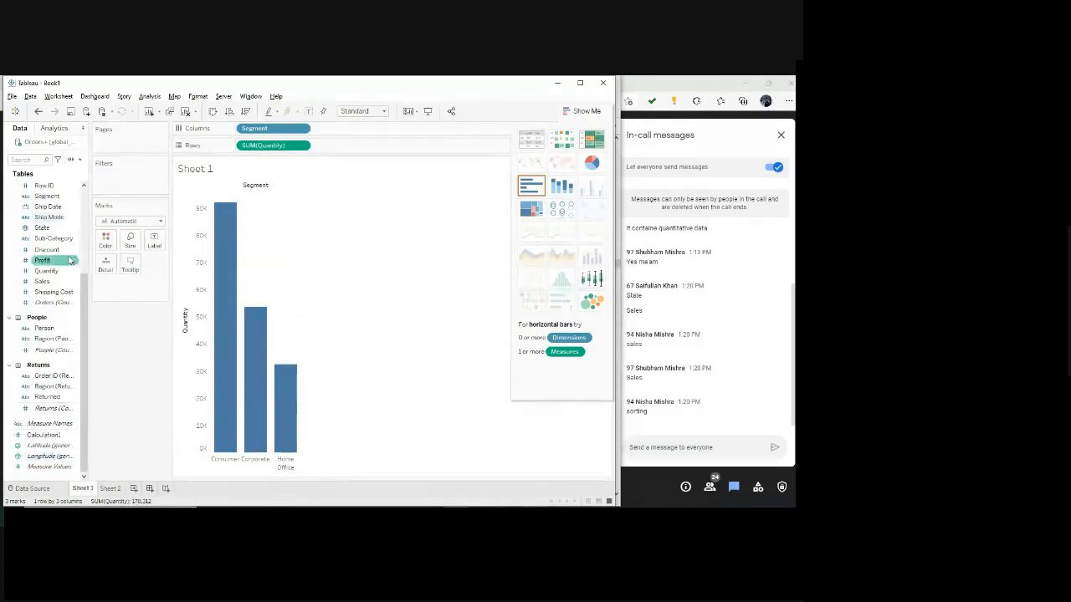
drag(66, 254, 347, 146)
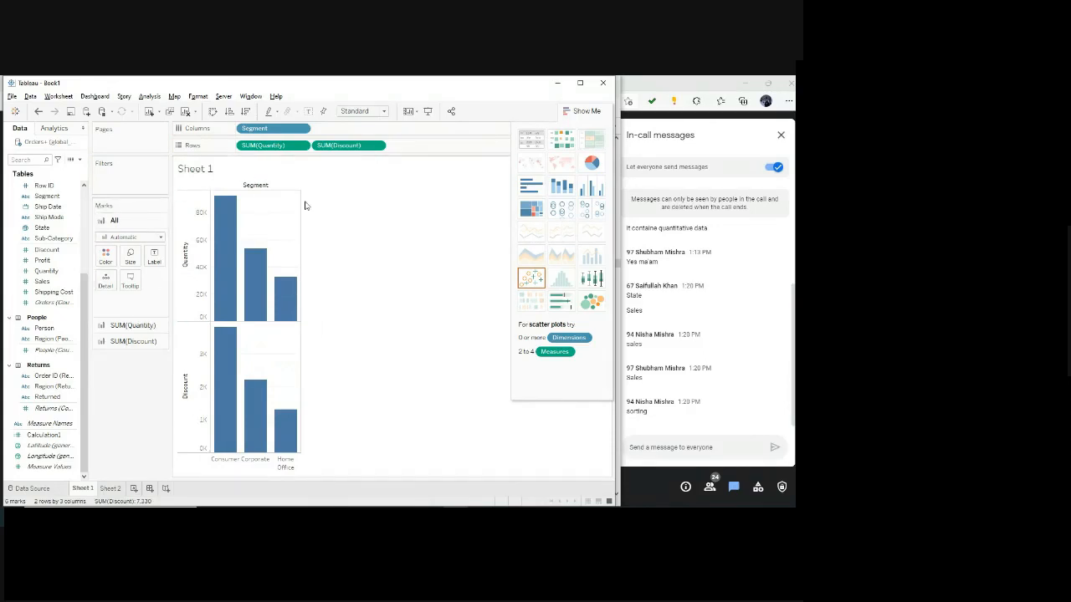
drag(350, 146, 132, 306)
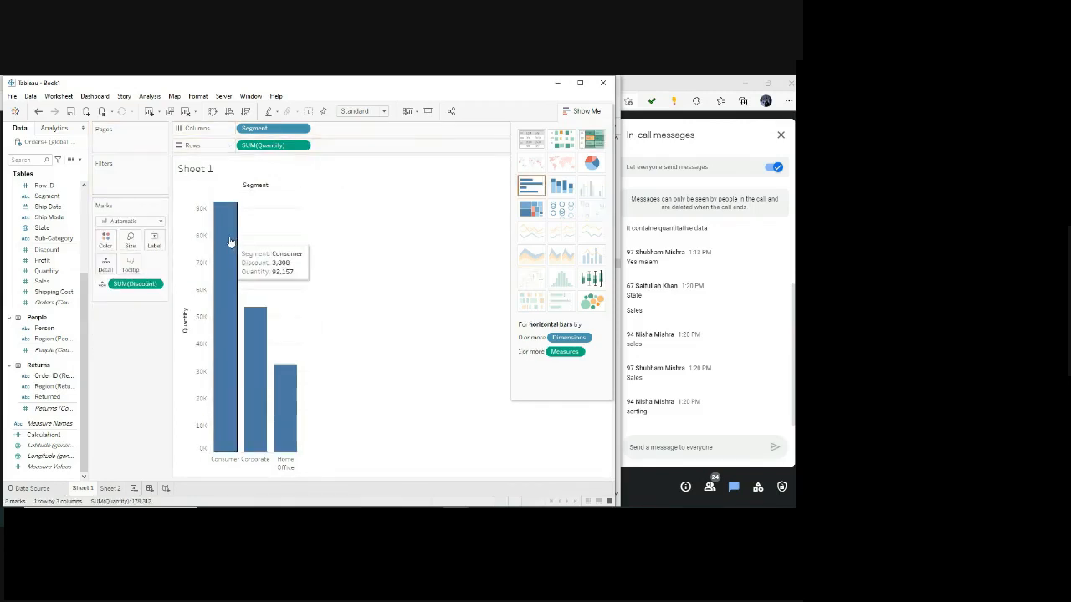
mouse_move(221, 312)
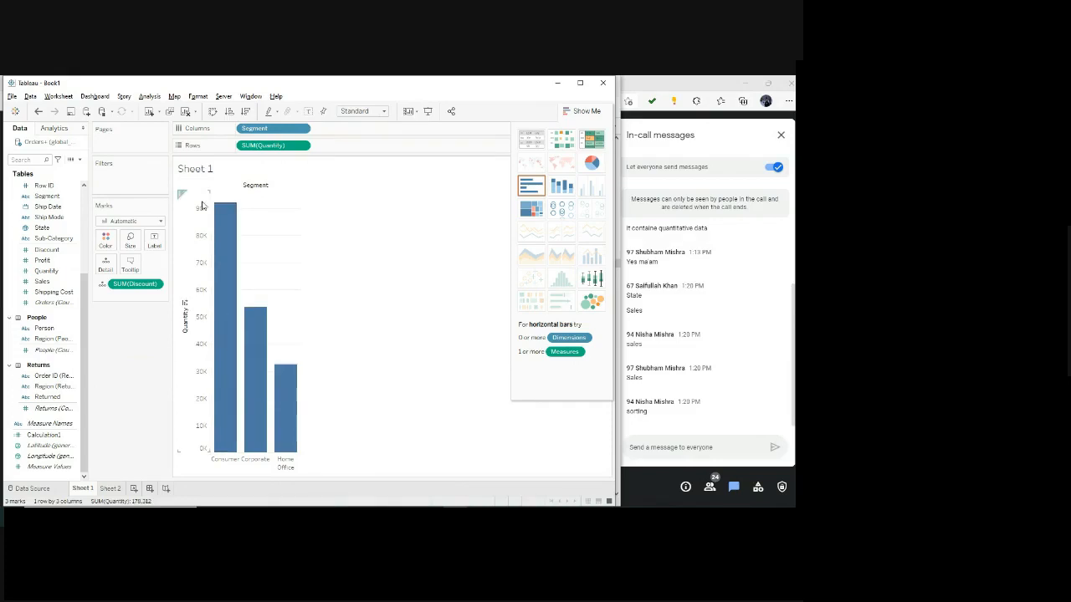
mouse_move(226, 219)
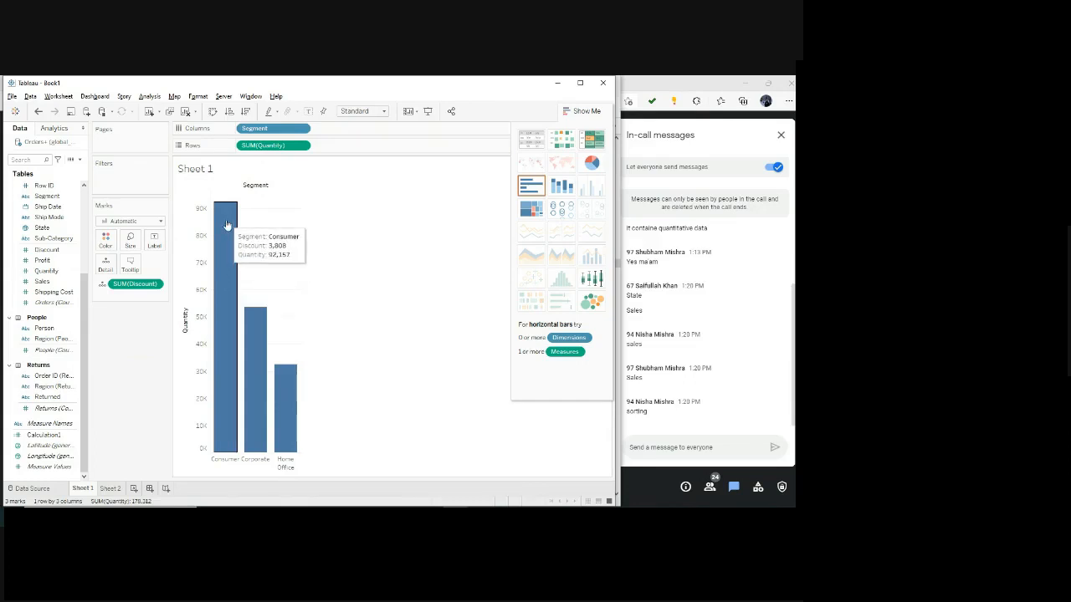
Filter Segment to keep only Home Office, excluding Consumer and Corporate, and inspect the remaining bar's values.
click(301, 129)
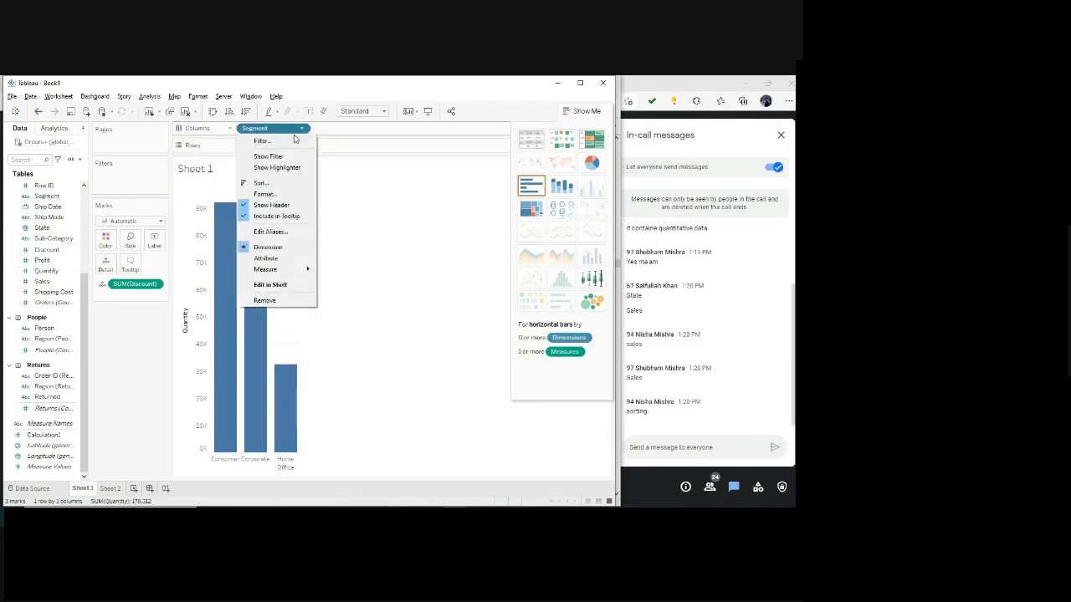
click(295, 141)
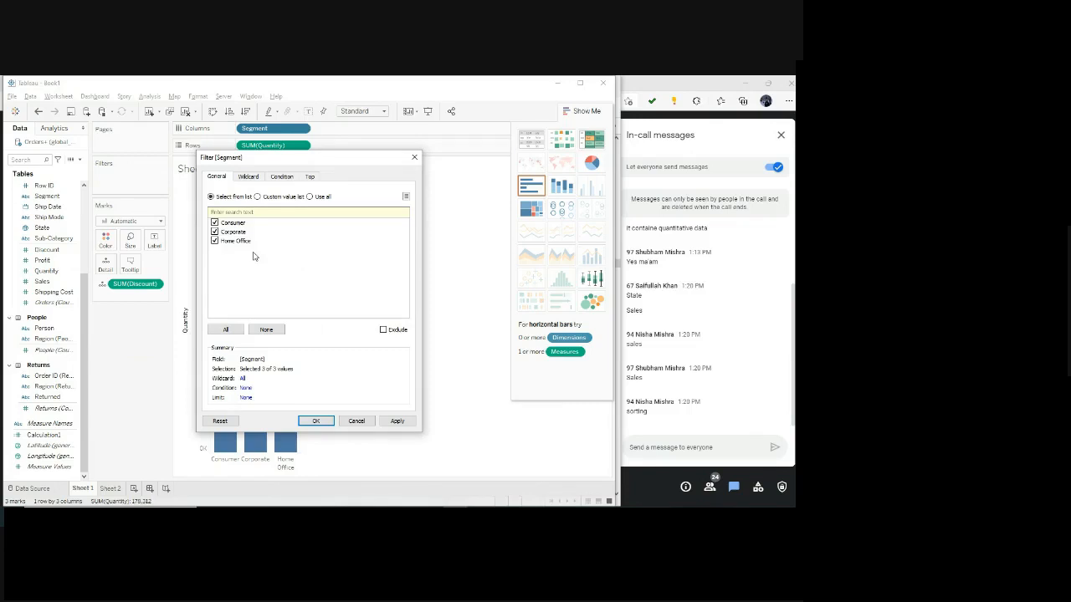
click(214, 232)
click(215, 223)
click(398, 421)
click(317, 420)
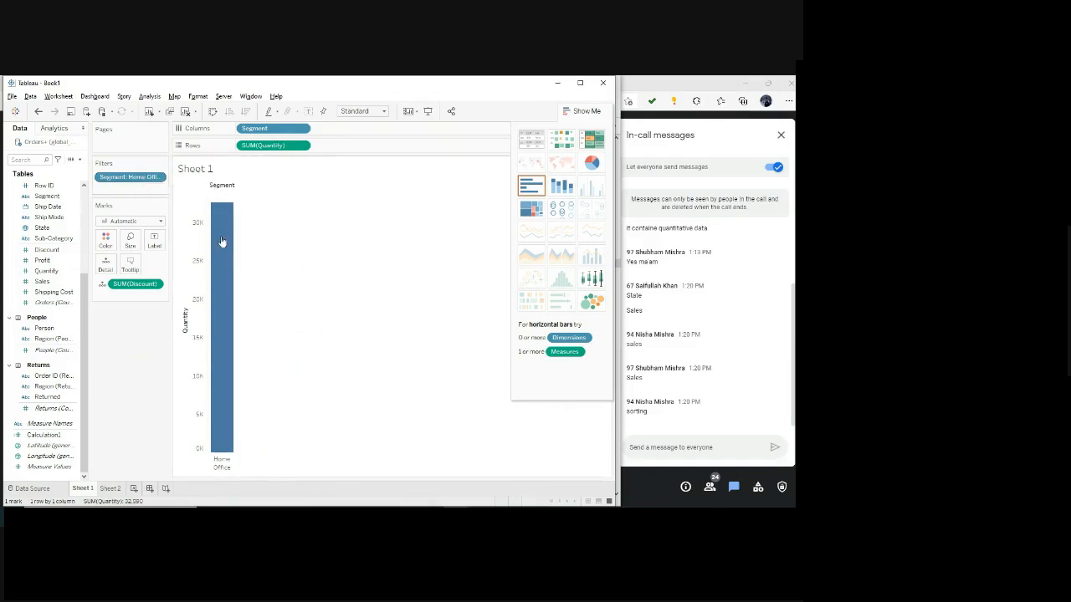
mouse_move(234, 206)
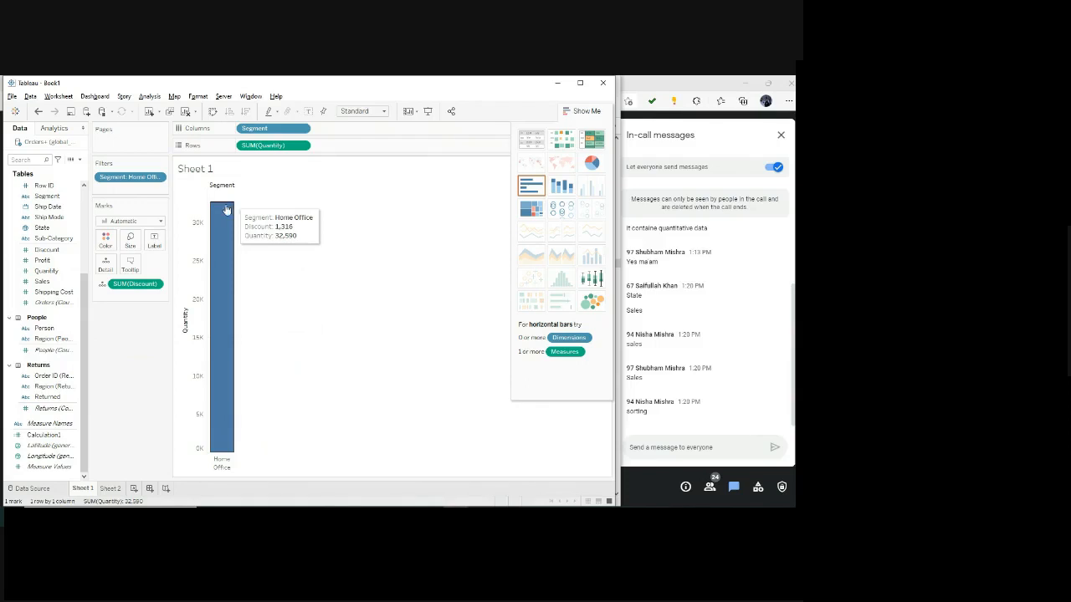
Add Product Name to Columns and remove Segment from the shelf.
scroll(52, 328, up, 2)
scroll(52, 324, up, 1)
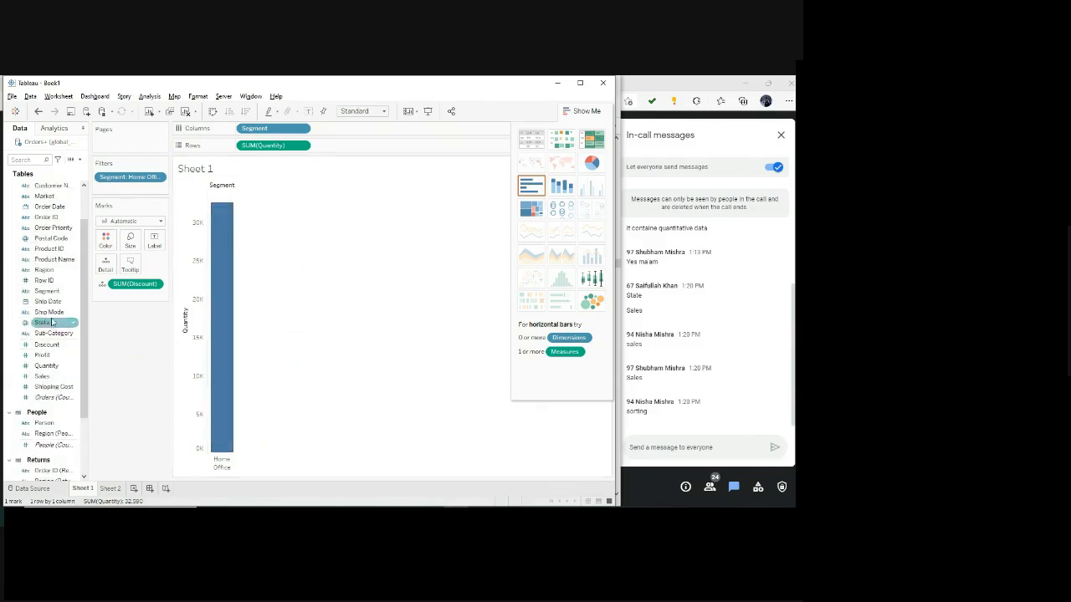
drag(57, 258, 361, 132)
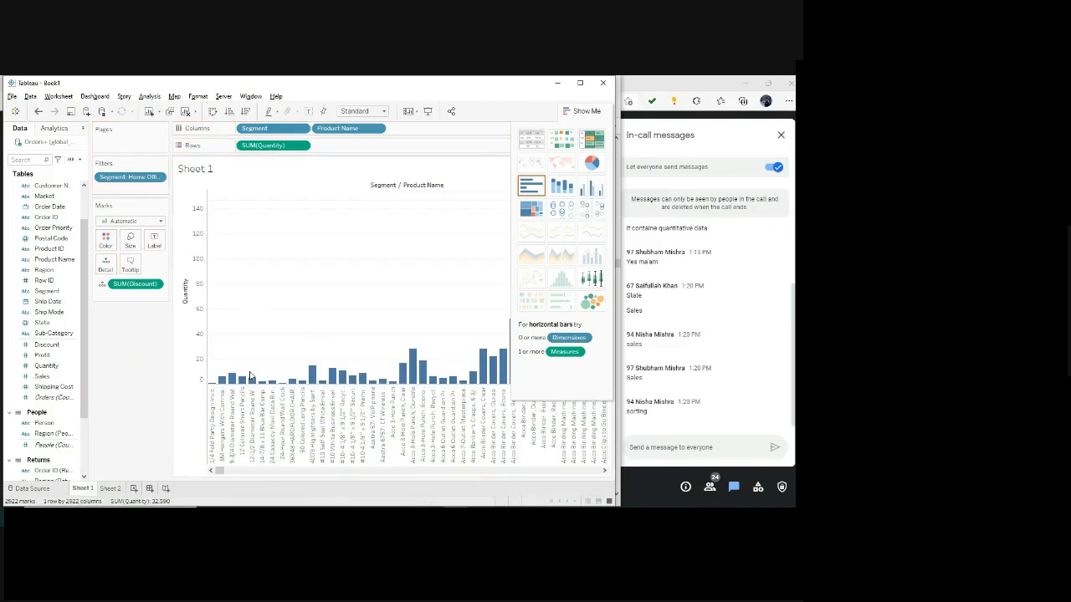
drag(280, 128, 134, 238)
click(300, 131)
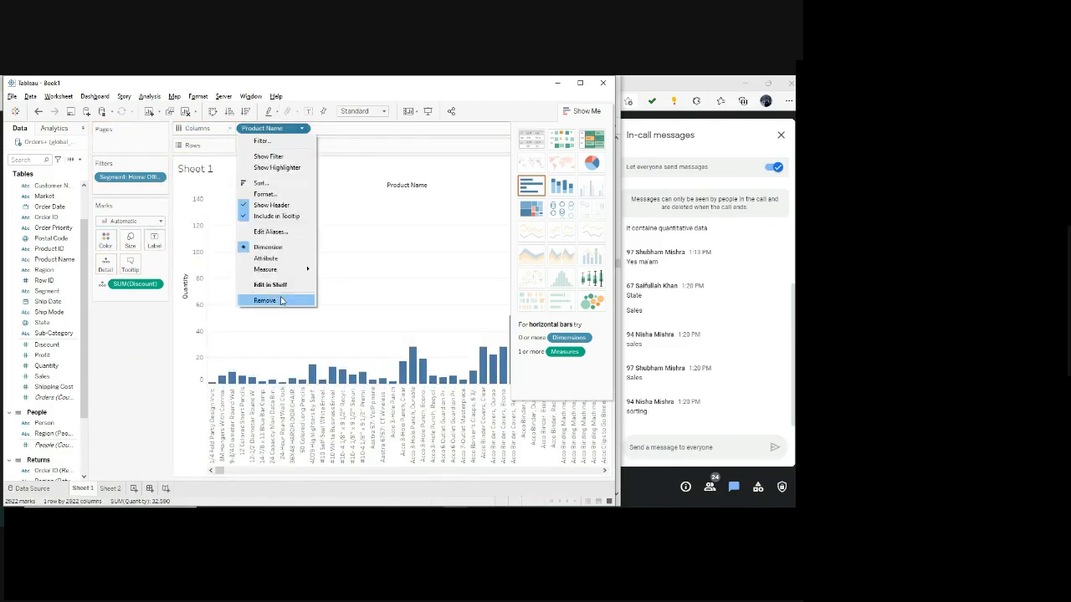
click(261, 141)
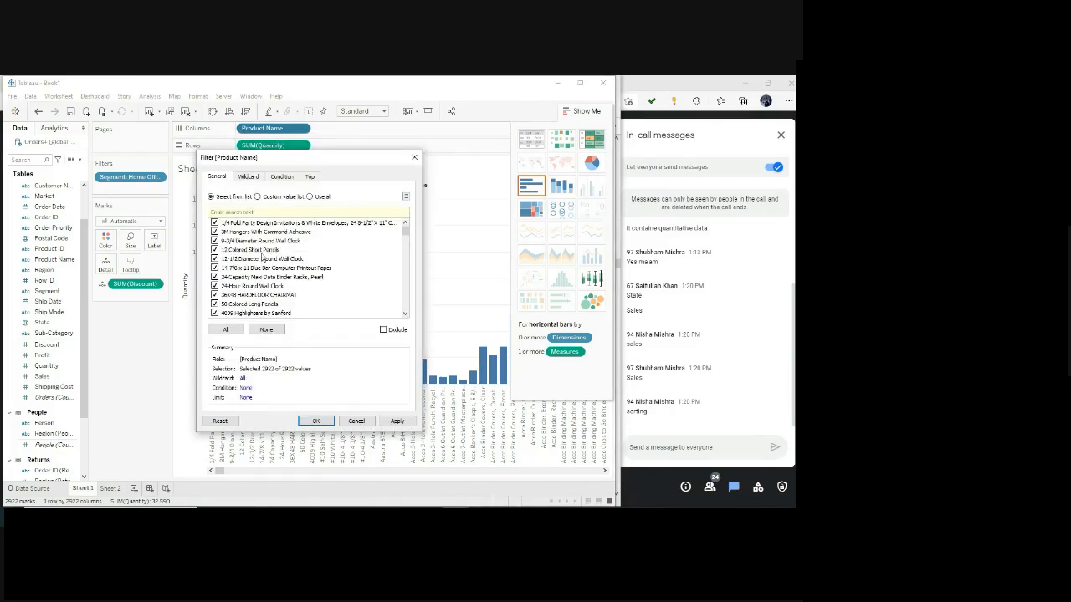
click(417, 159)
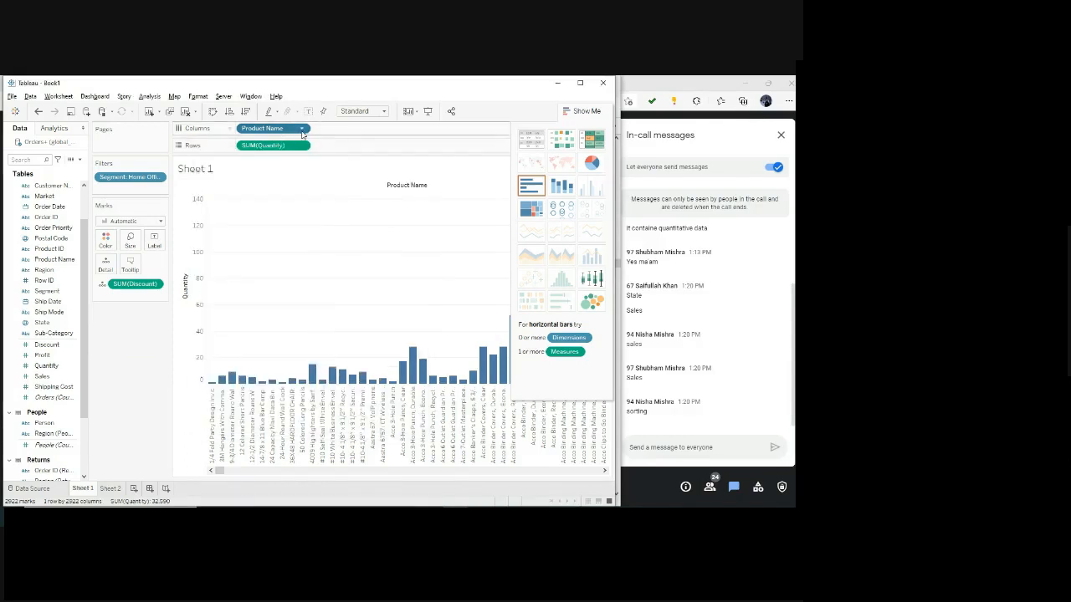
Filter Product Name to keep only Xerox Parchment Paper, 8.5 x 11.
click(303, 129)
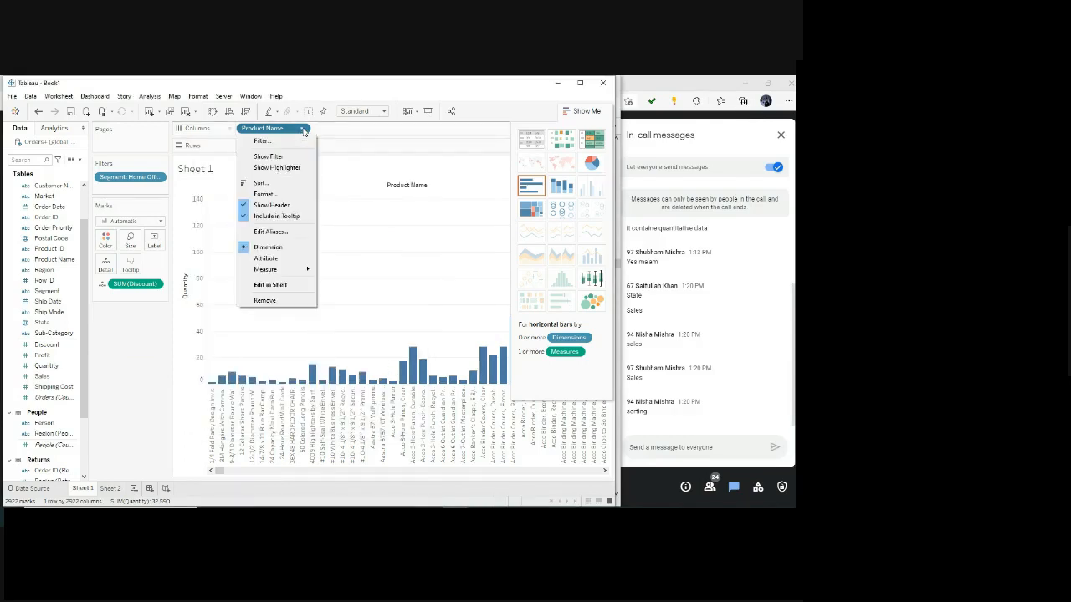
click(260, 142)
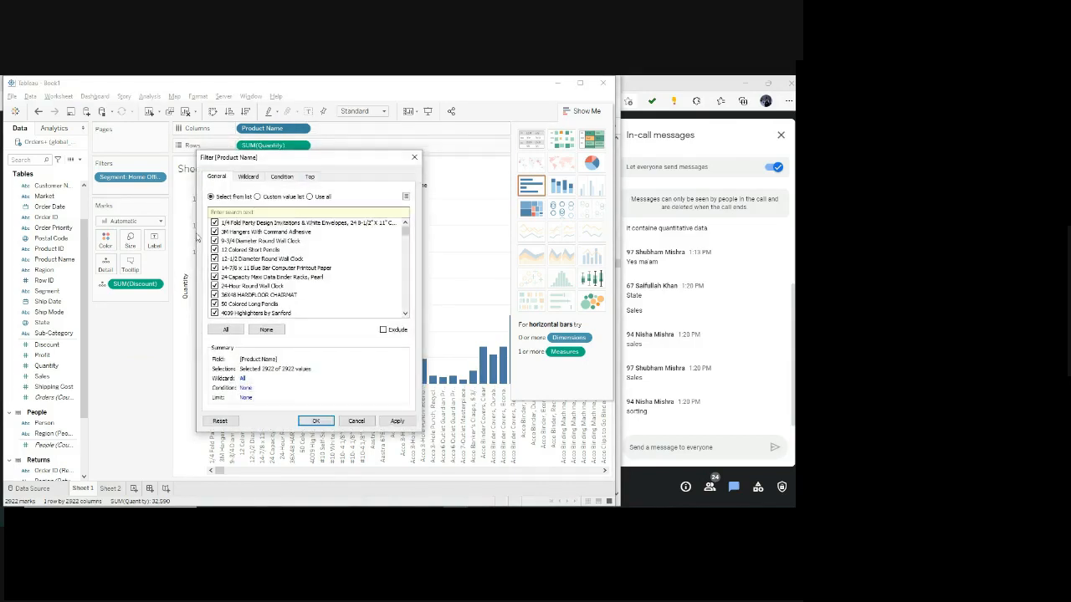
click(266, 330)
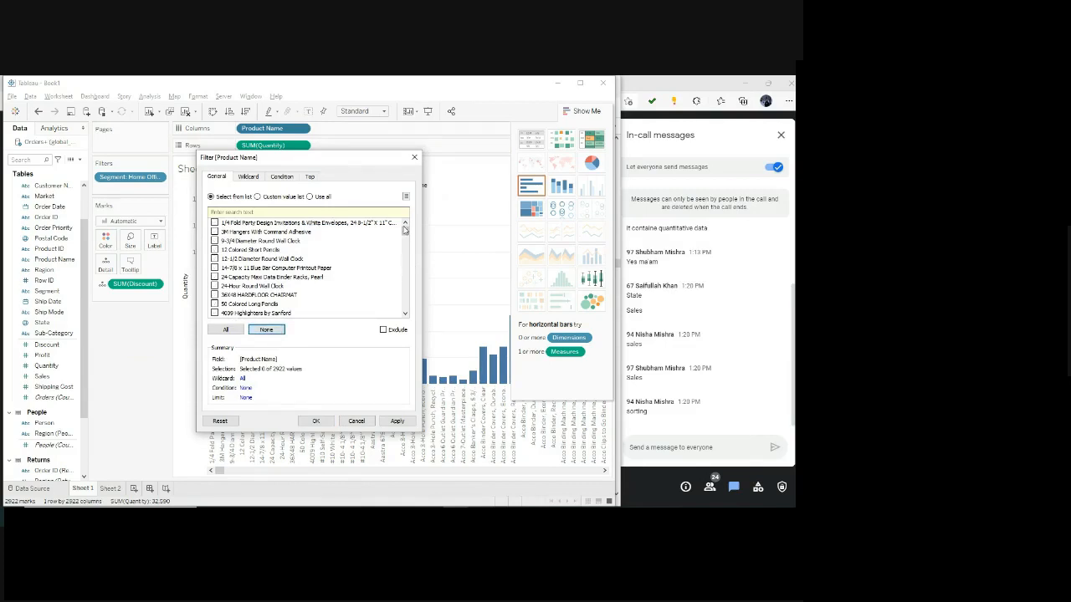
drag(404, 230, 392, 312)
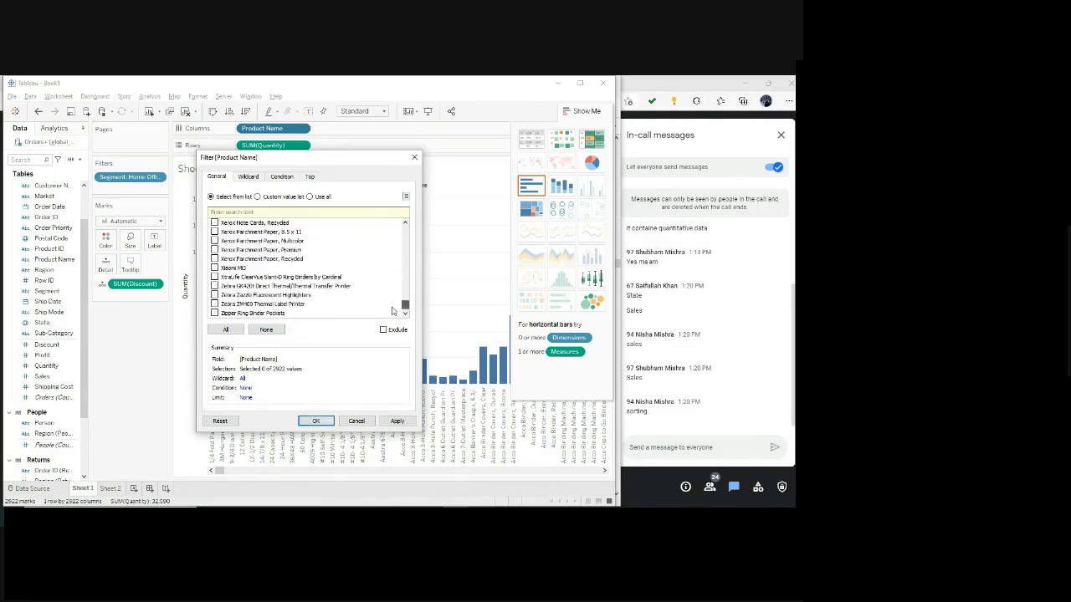
click(214, 231)
click(397, 420)
click(314, 420)
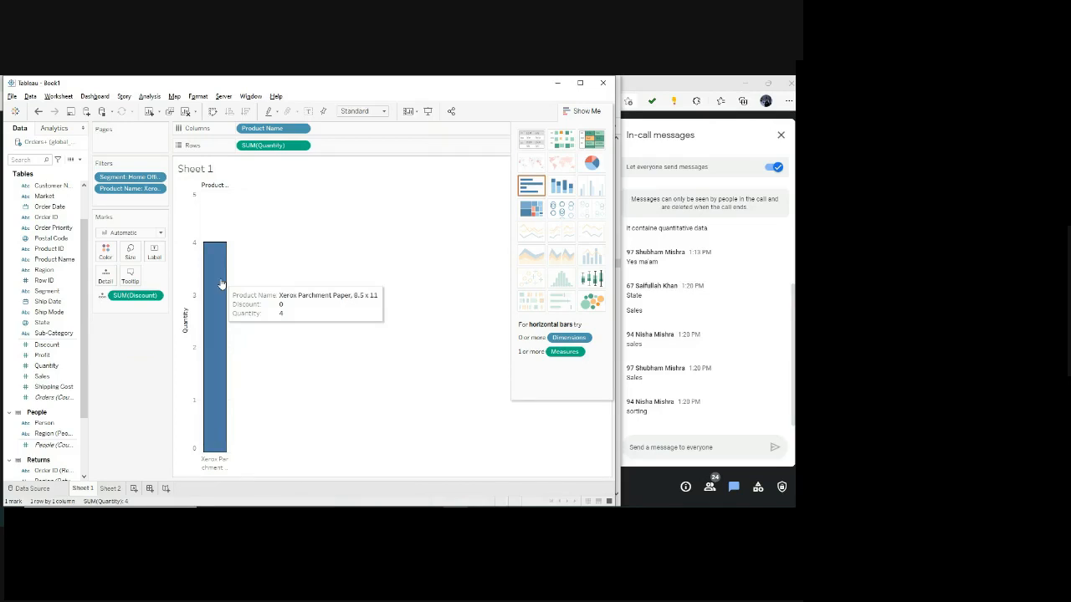
Show the Segment filter on the sheet and review its selected values without changing them.
click(157, 178)
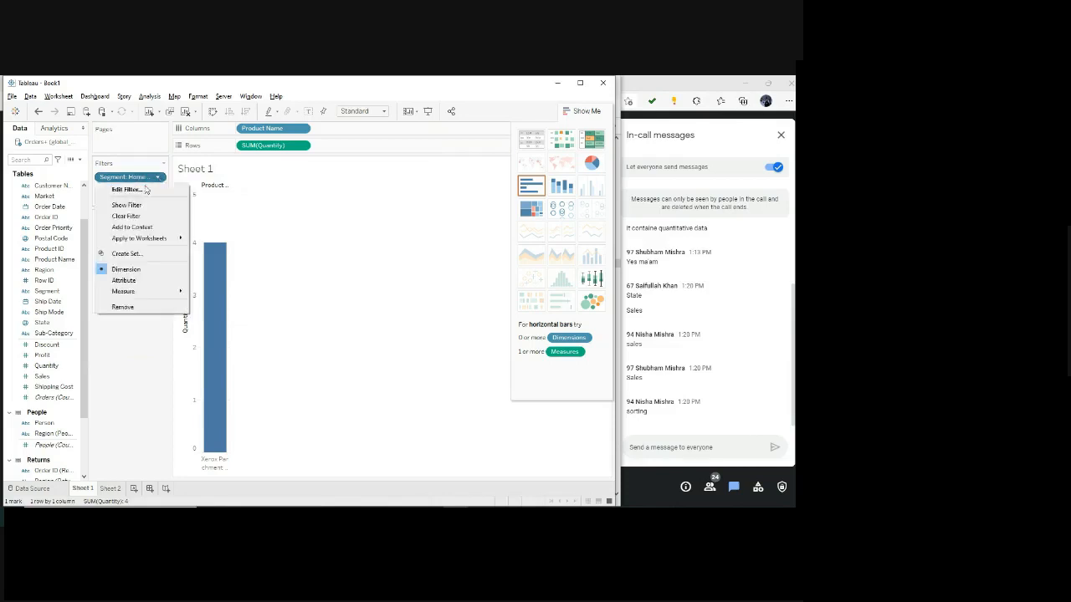
click(126, 205)
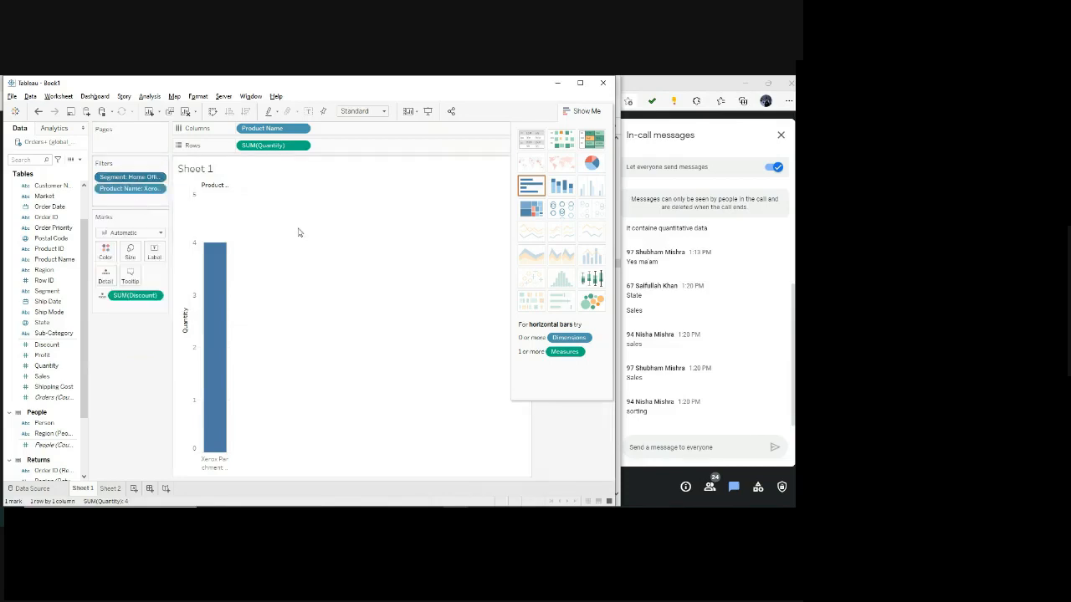
click(158, 177)
click(158, 178)
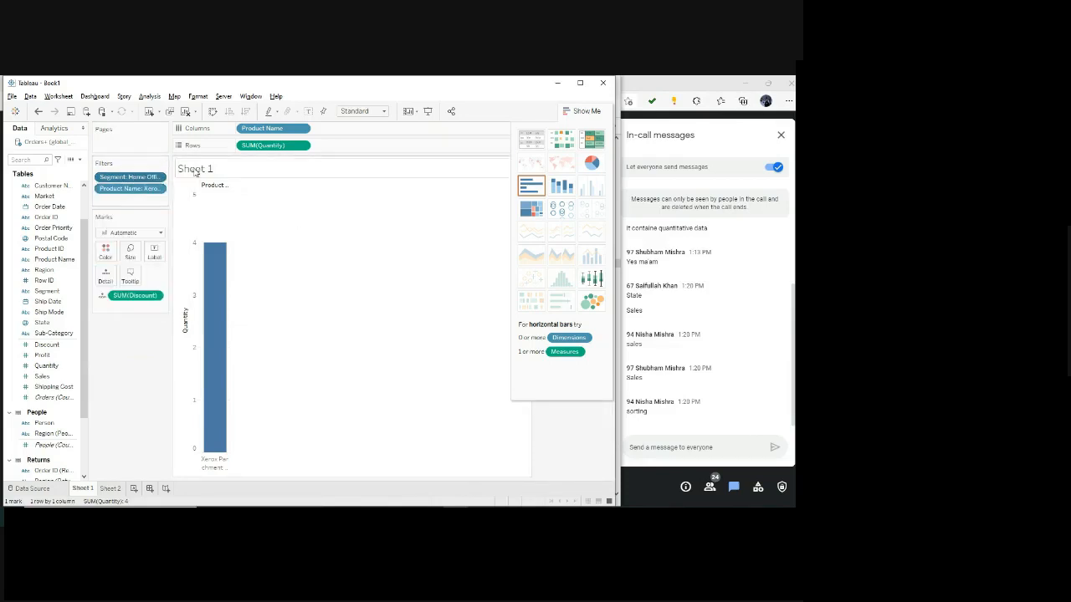
click(157, 178)
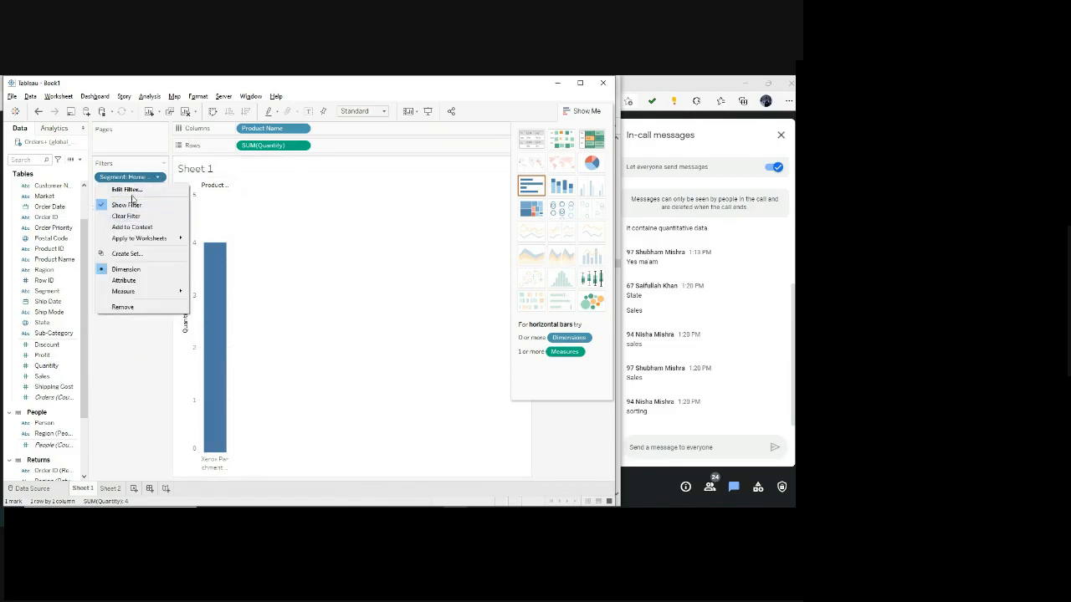
click(132, 192)
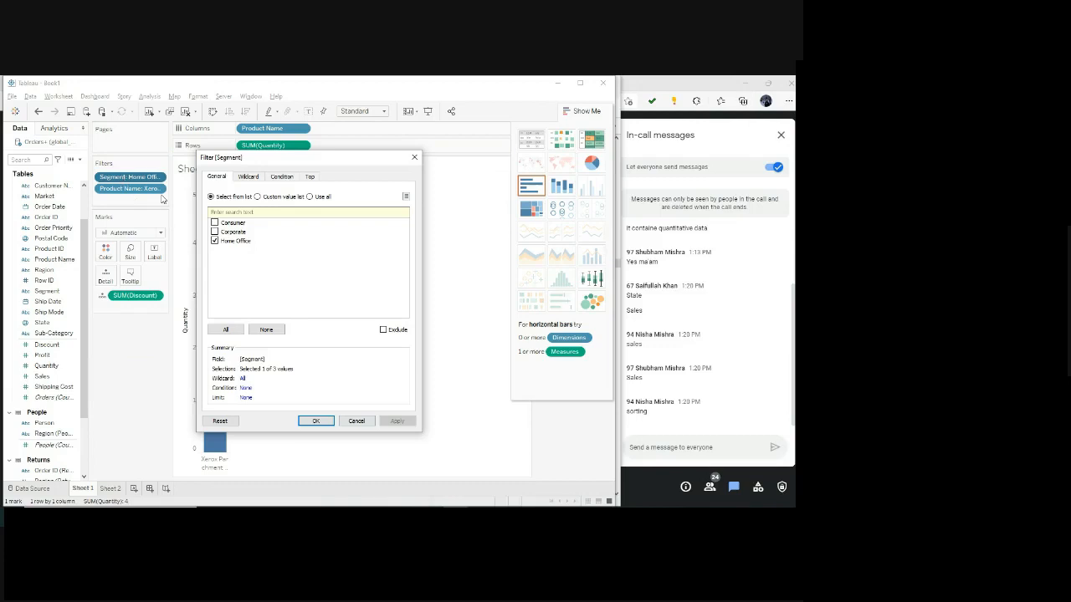
click(362, 425)
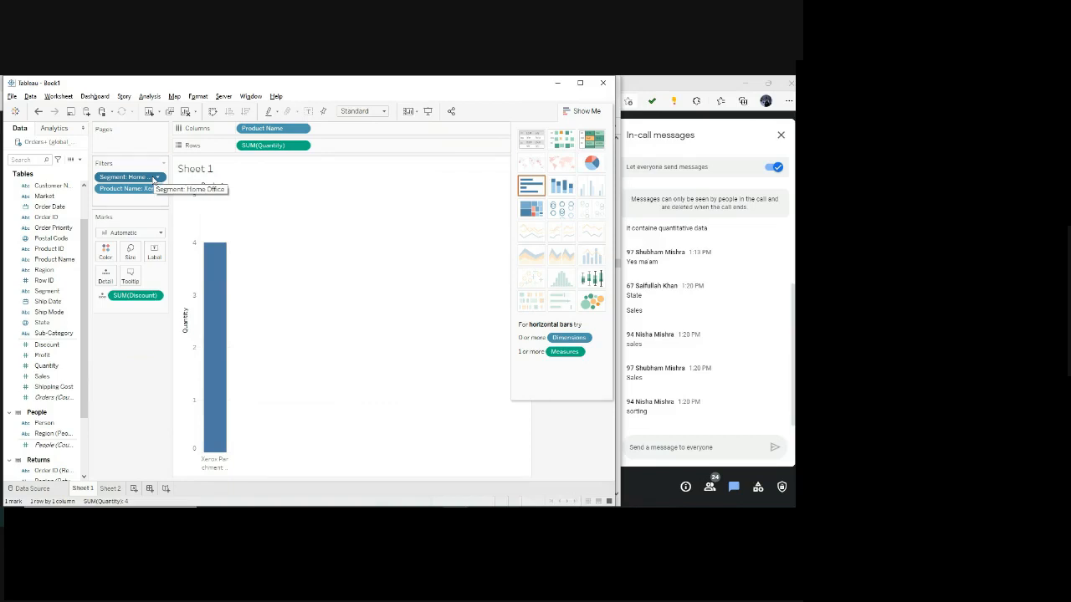
Look through the data fields, check the Customer Segment screenshot in the assignment PDF, and return to Tableau.
scroll(50, 293, up, 2)
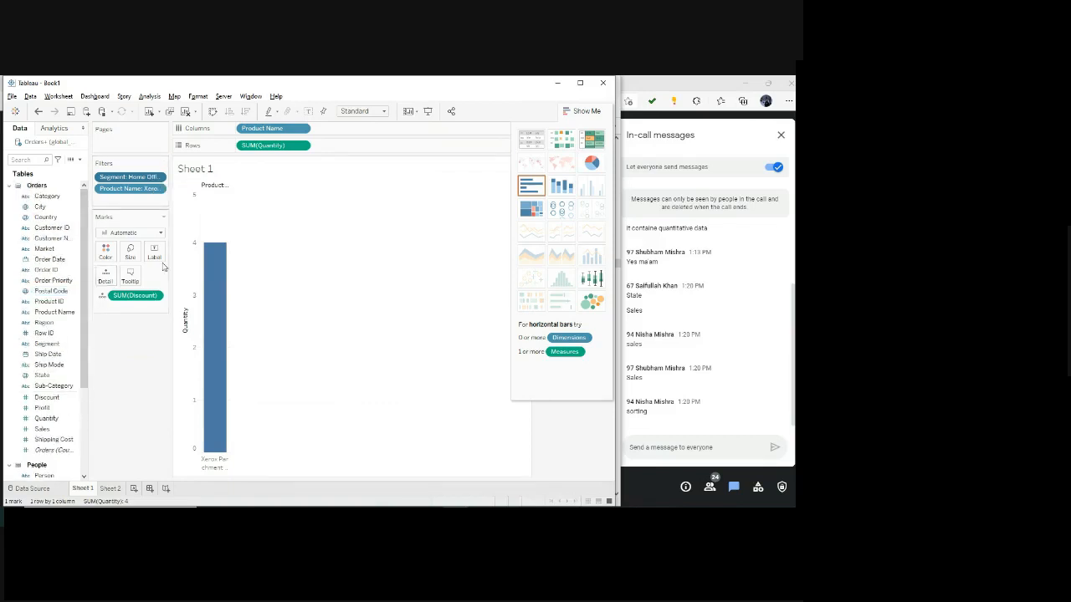
scroll(50, 270, down, 2)
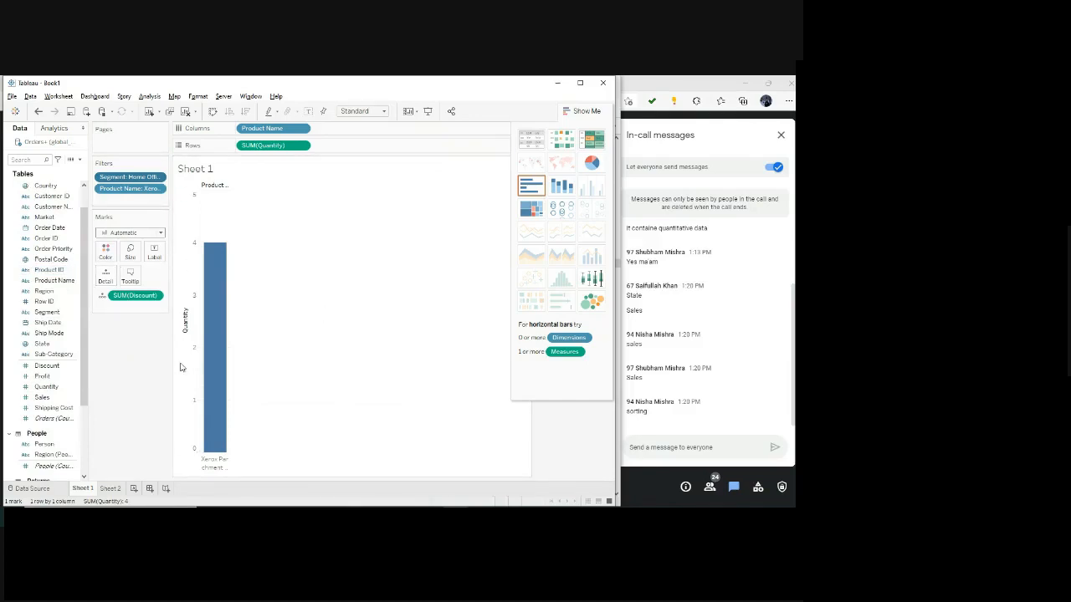
mouse_move(383, 513)
click(382, 474)
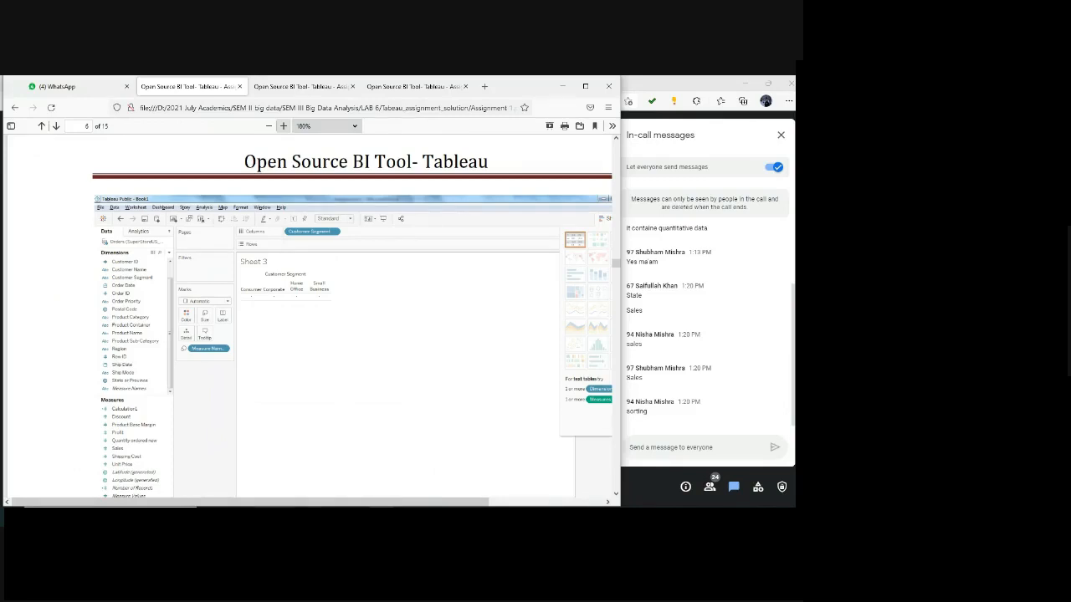
mouse_move(259, 515)
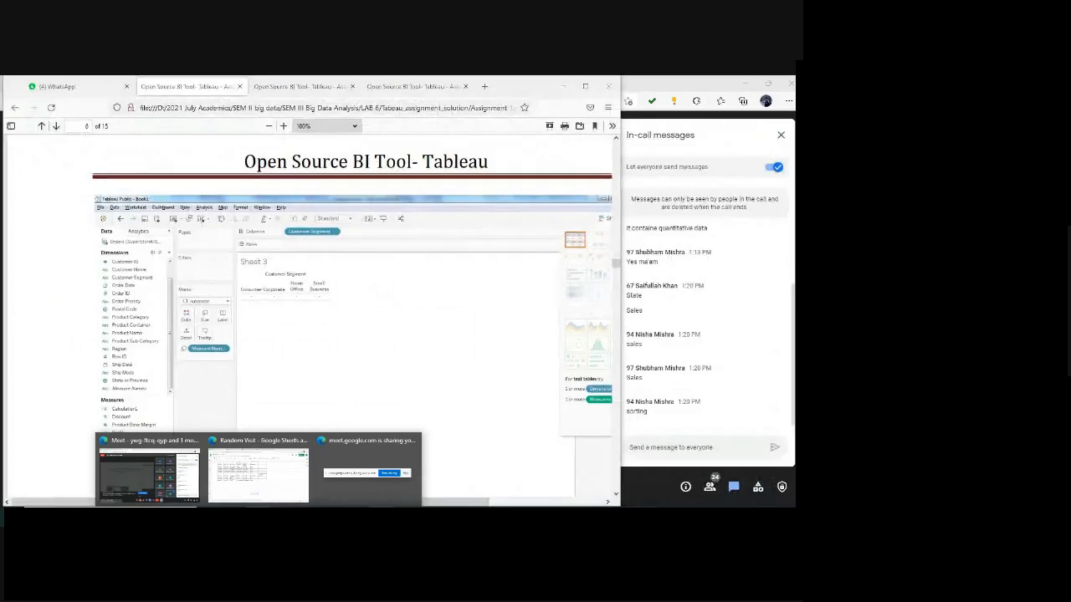
click(455, 514)
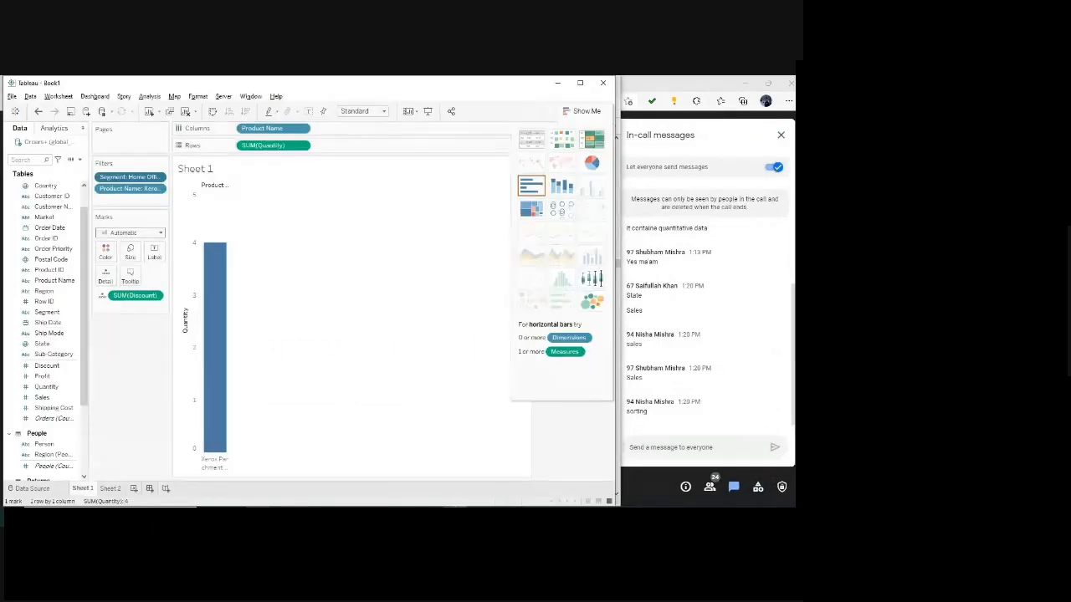
Review the wildcard, condition and top options of the Product Name filter without applying any change.
click(301, 128)
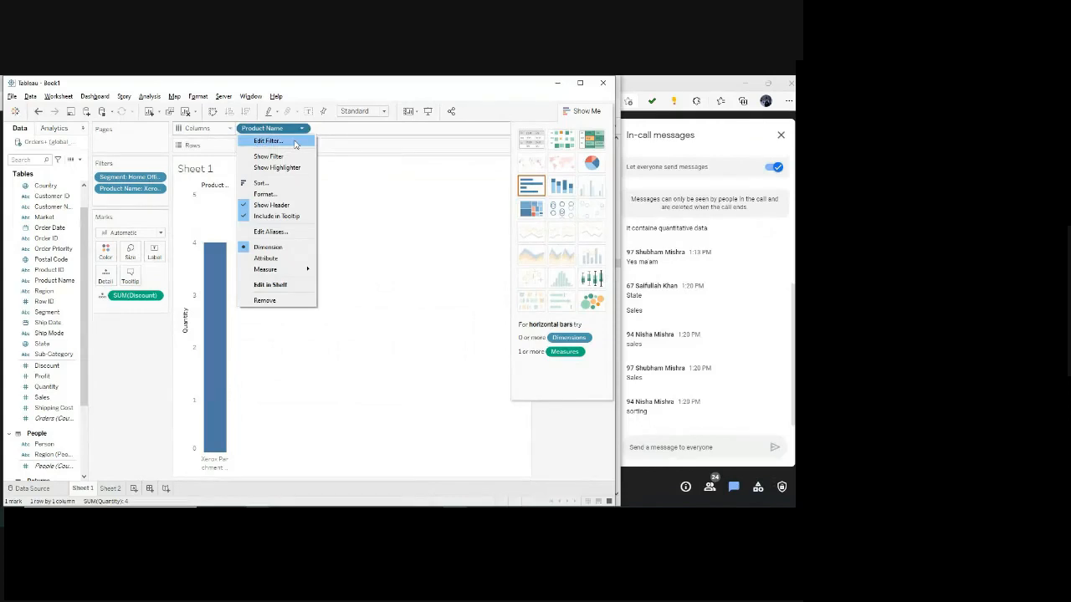
click(295, 144)
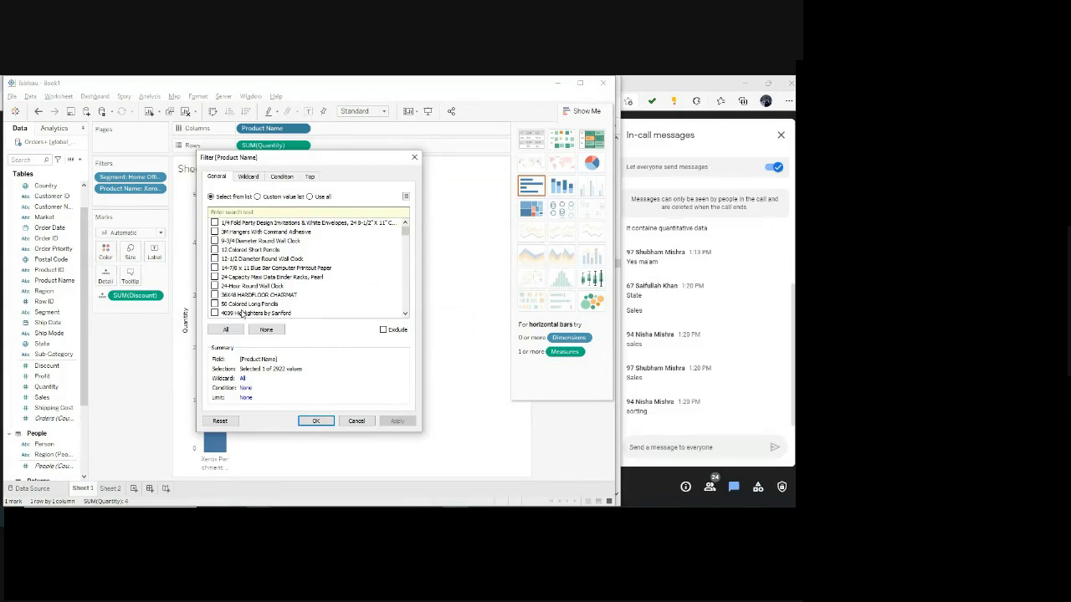
mouse_move(406, 235)
mouse_down()
mouse_move(395, 311)
mouse_move(403, 225)
mouse_up()
click(248, 177)
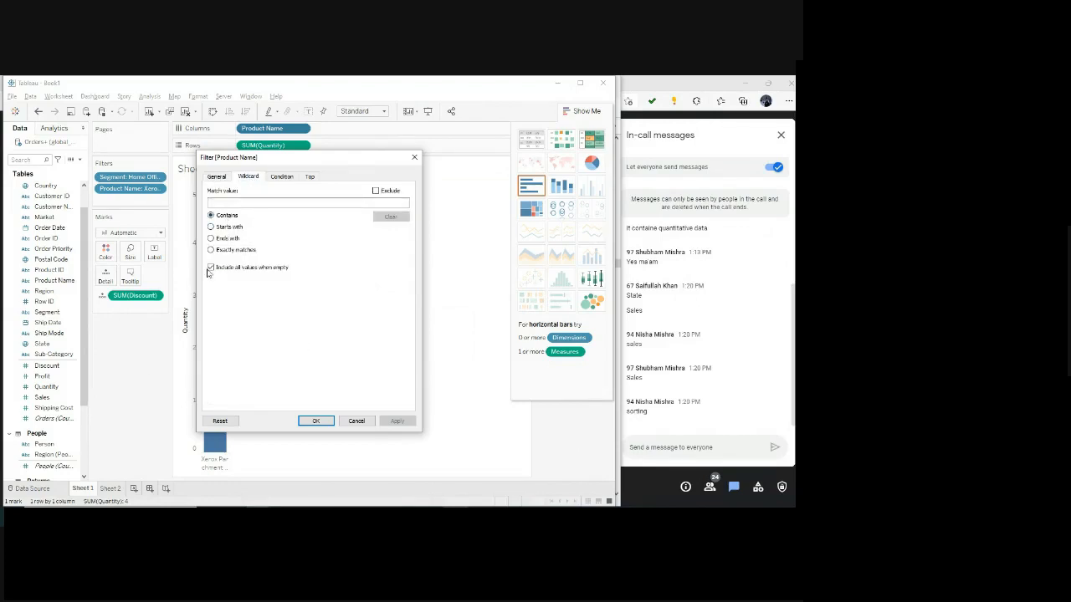
click(251, 203)
click(281, 178)
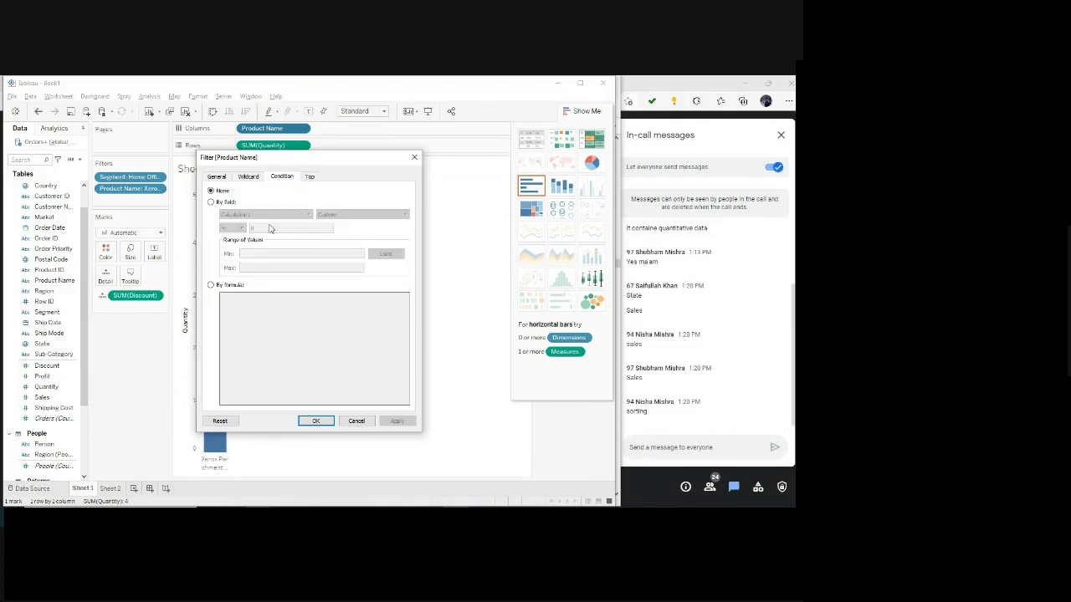
click(309, 177)
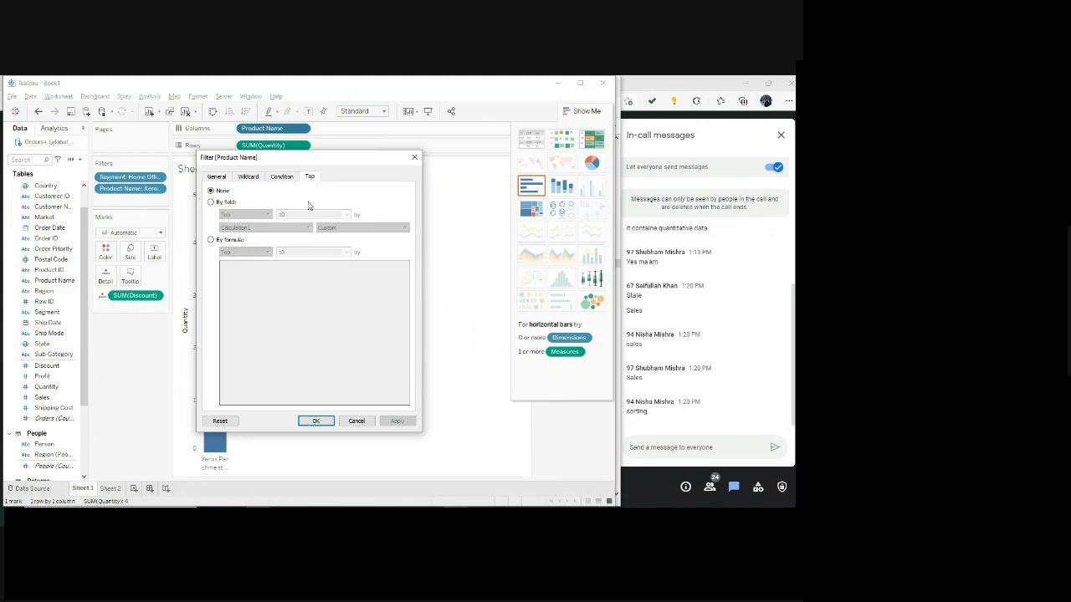
click(355, 421)
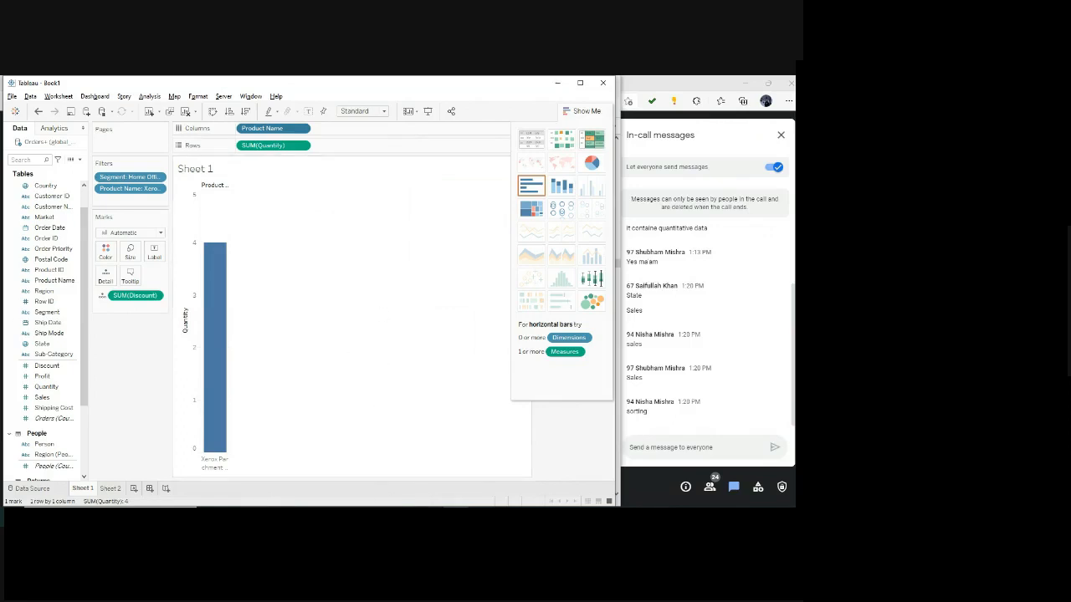
Read the remaining Question 3 screenshots and the Question 4 task on product category sales and profit in the assignment PDF, then return to Tableau.
click(382, 516)
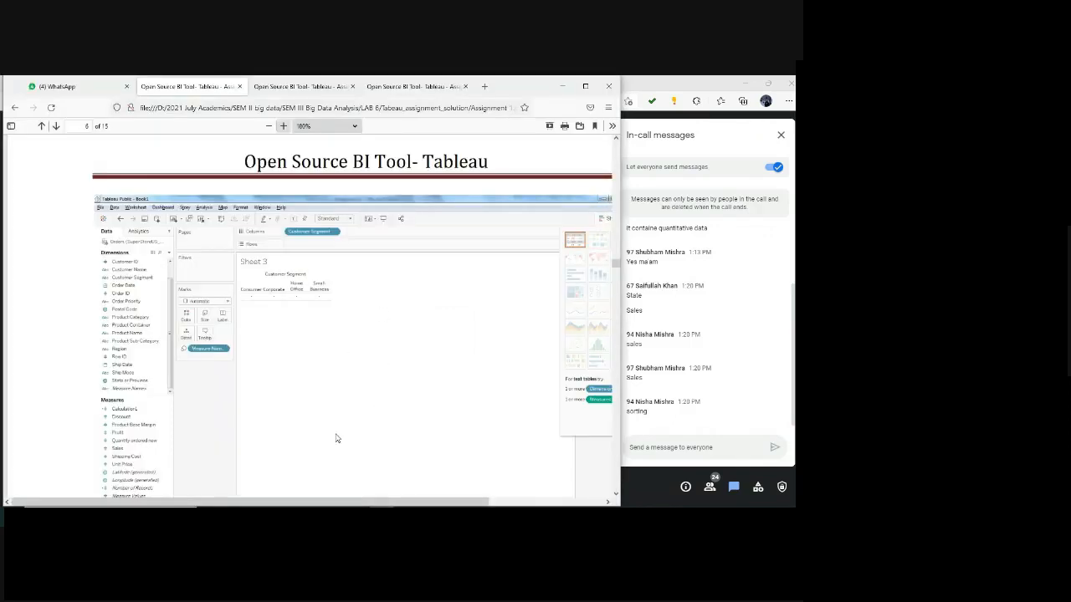
scroll(335, 438, down, 3)
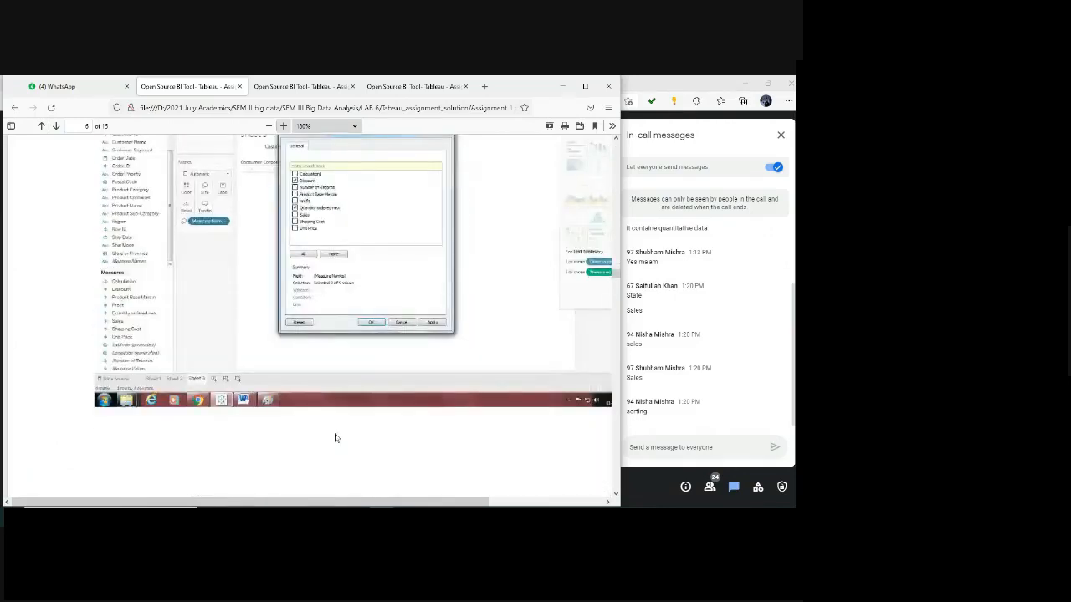
scroll(335, 437, up, 2)
scroll(333, 439, down, 10)
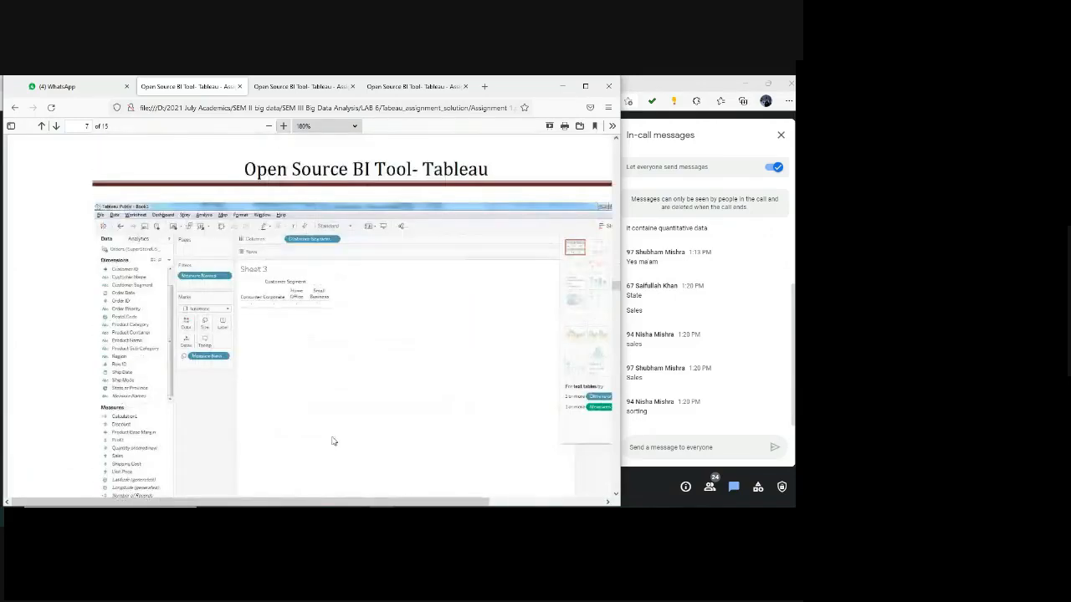
scroll(332, 441, down, 5)
scroll(333, 440, down, 2)
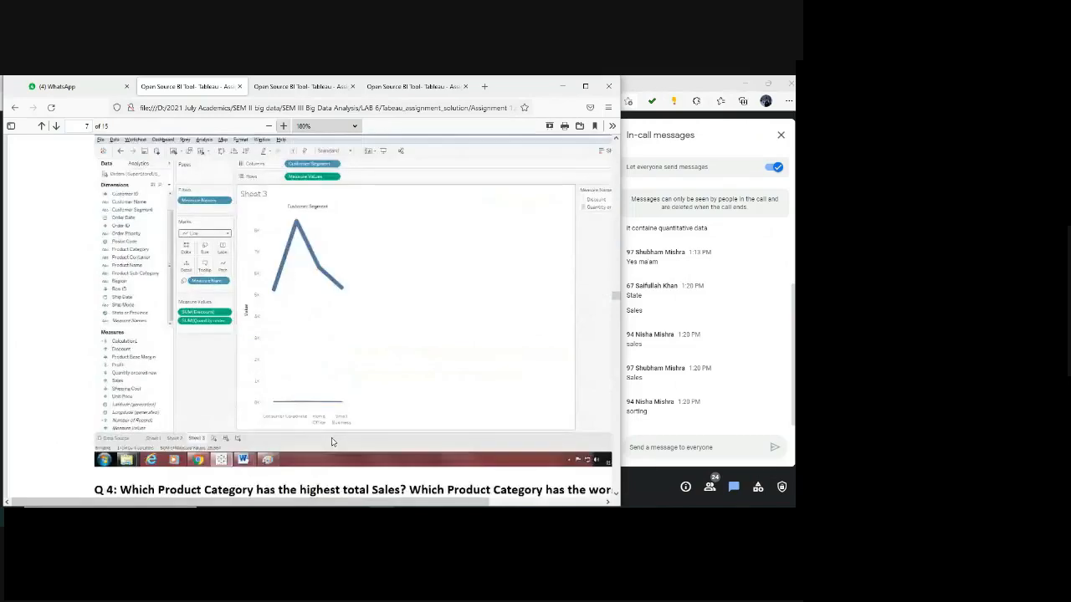
scroll(332, 442, down, 5)
scroll(331, 441, down, 7)
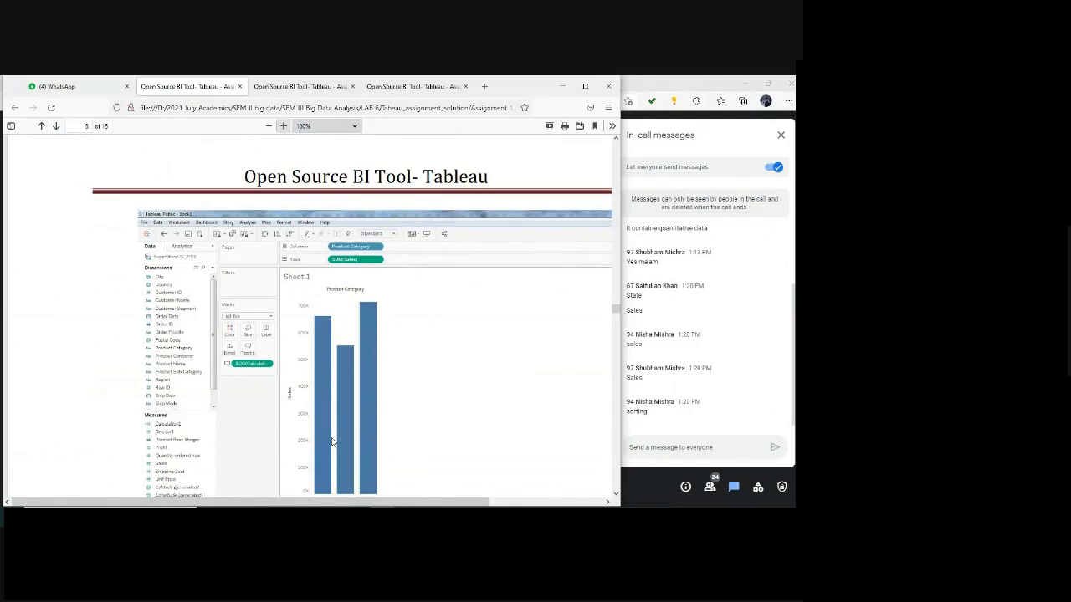
scroll(331, 442, up, 5)
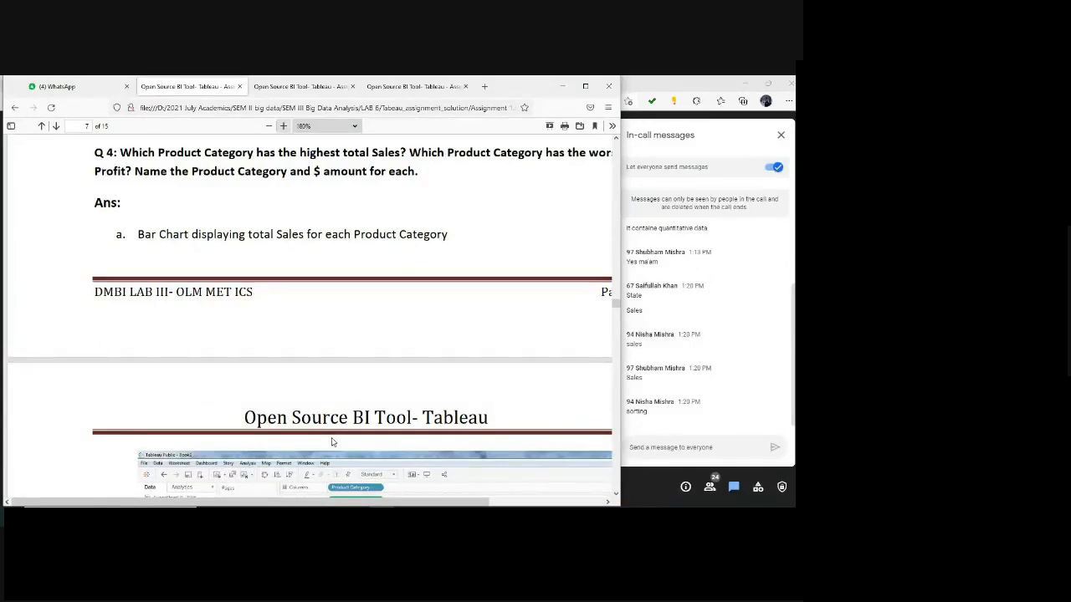
mouse_move(381, 515)
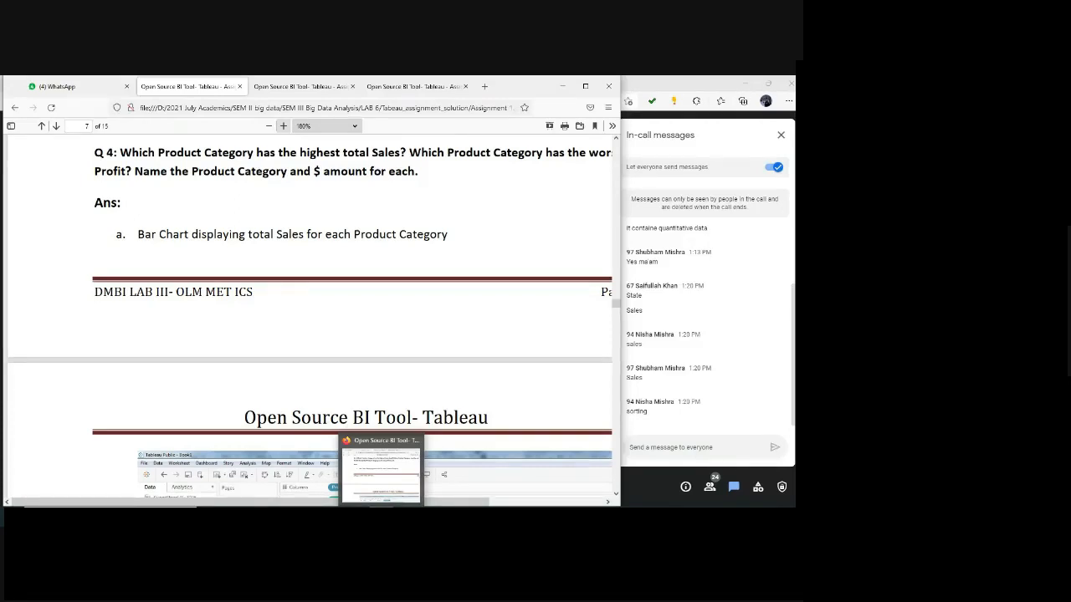
key(alt+Tab)
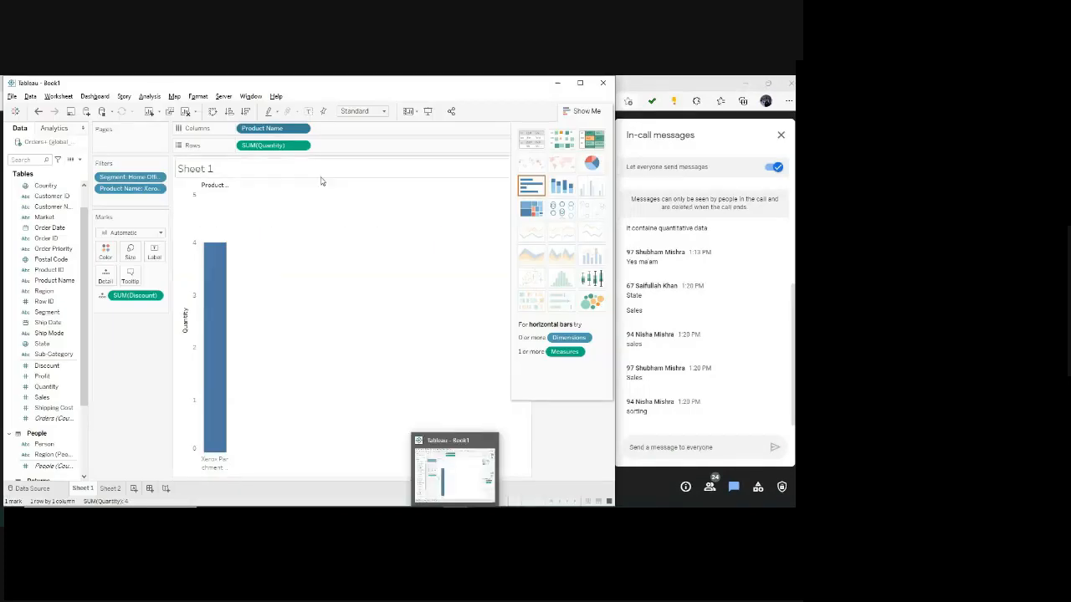
Clear Product Name, Quantity, Discount and both filters from Sheet 1, and chart Sales on Rows by Category on Columns.
drag(292, 134, 62, 368)
scroll(63, 368, up, 3)
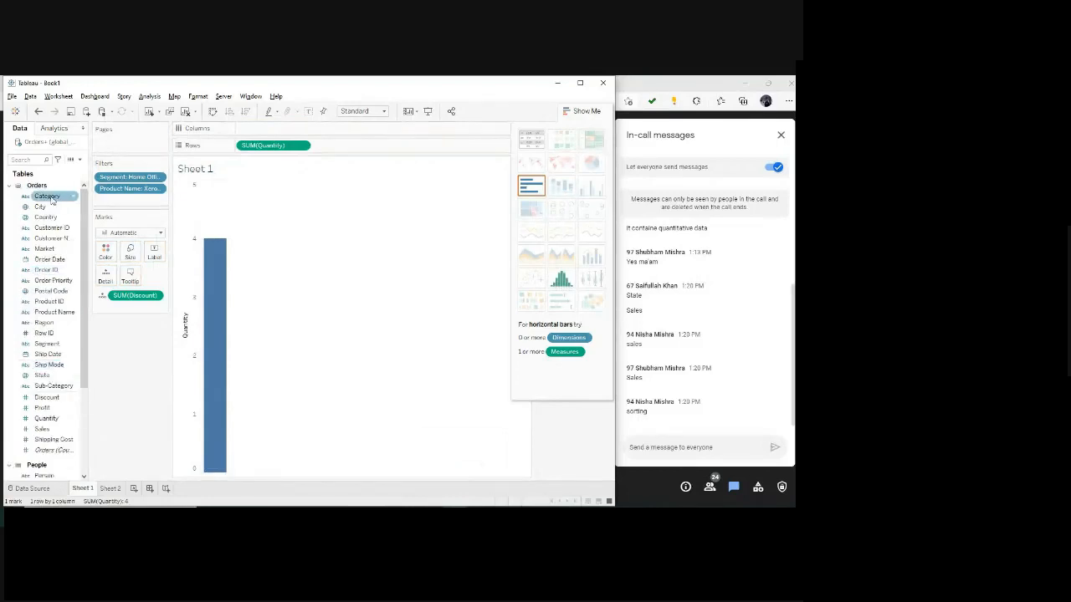
drag(46, 196, 38, 343)
drag(142, 300, 109, 330)
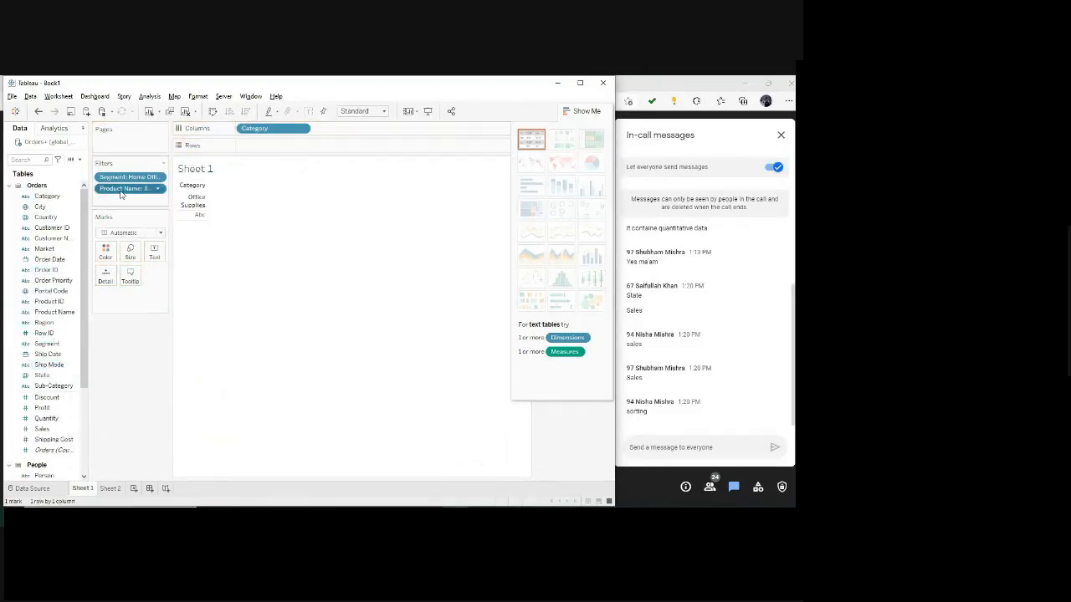
drag(121, 192, 160, 302)
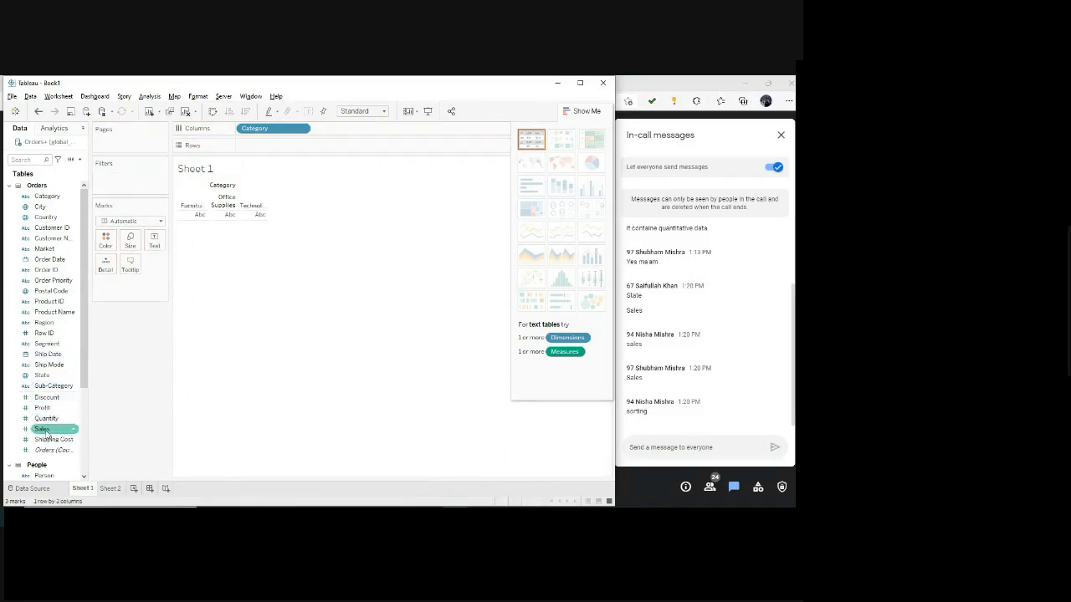
drag(40, 429, 254, 153)
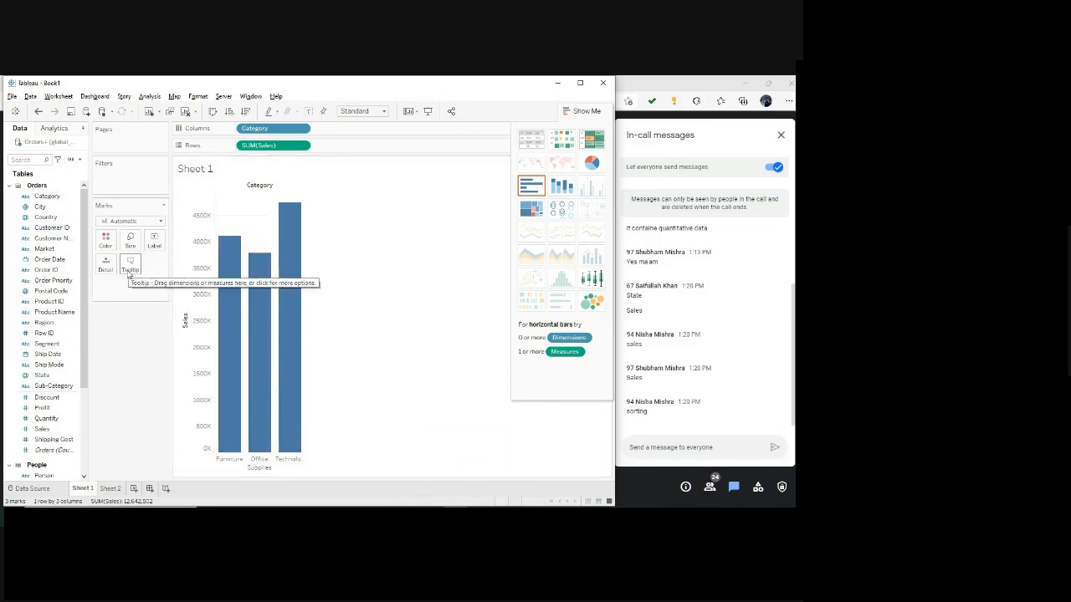
click(129, 241)
drag(154, 269, 187, 266)
click(106, 264)
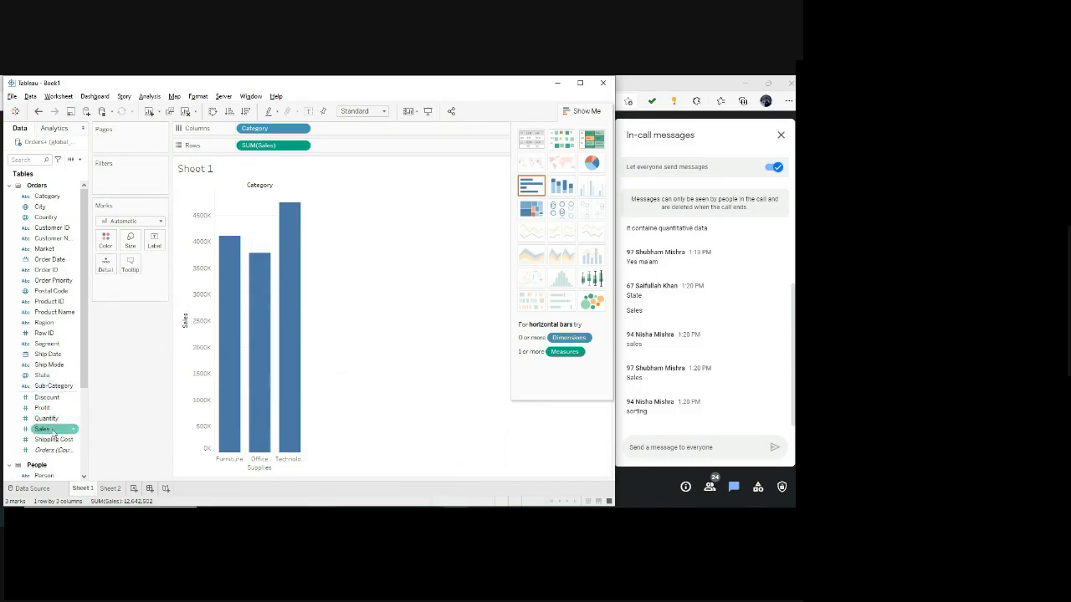
Add Sales to the Marks card as the color encoding of the category bars and inspect each bar's values.
drag(43, 428, 149, 287)
click(102, 286)
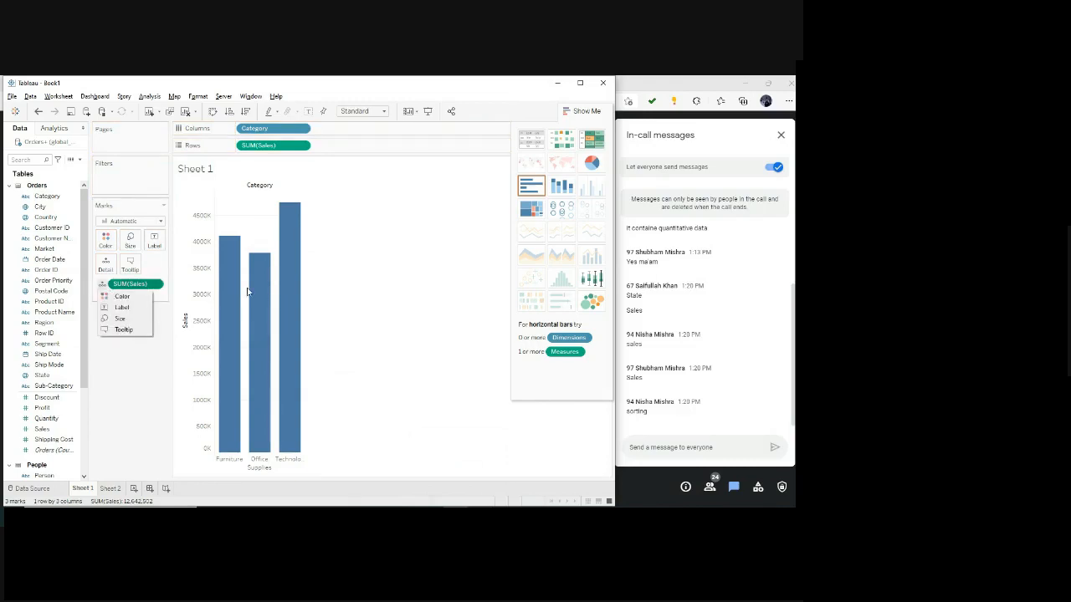
click(403, 312)
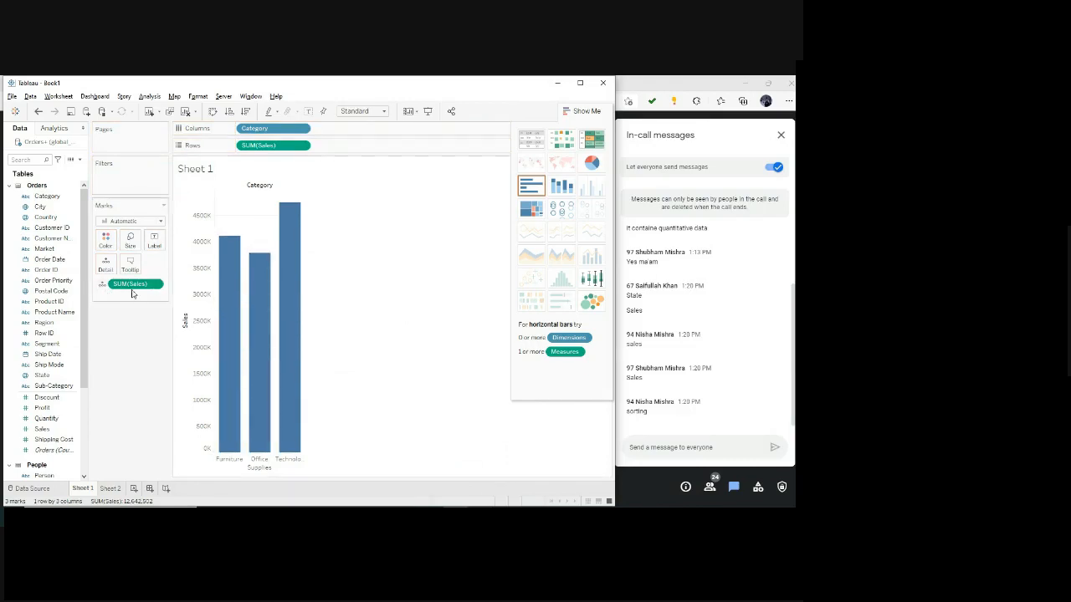
click(102, 285)
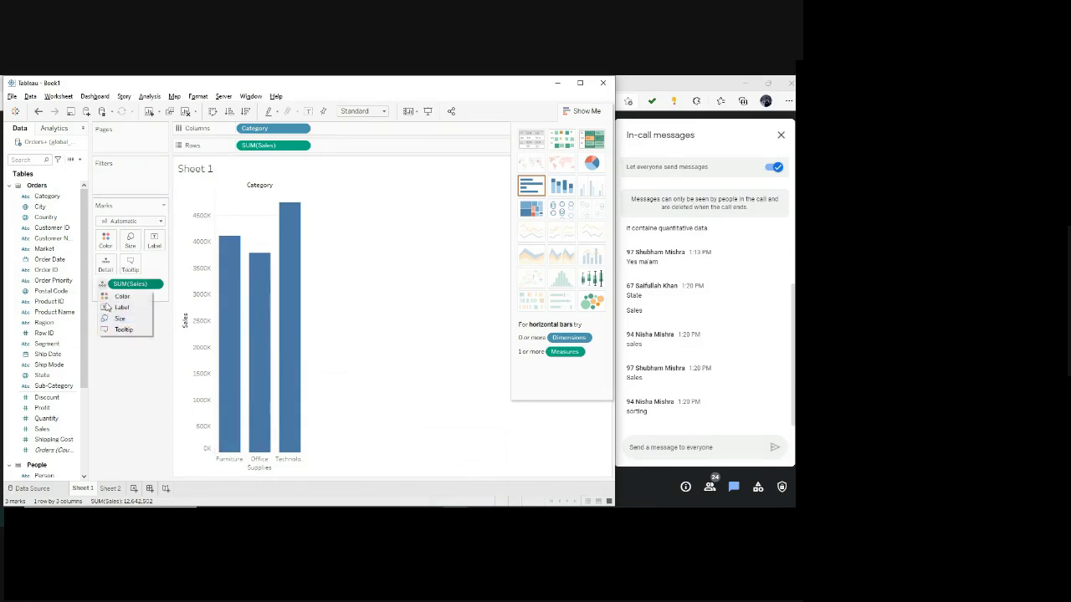
click(110, 297)
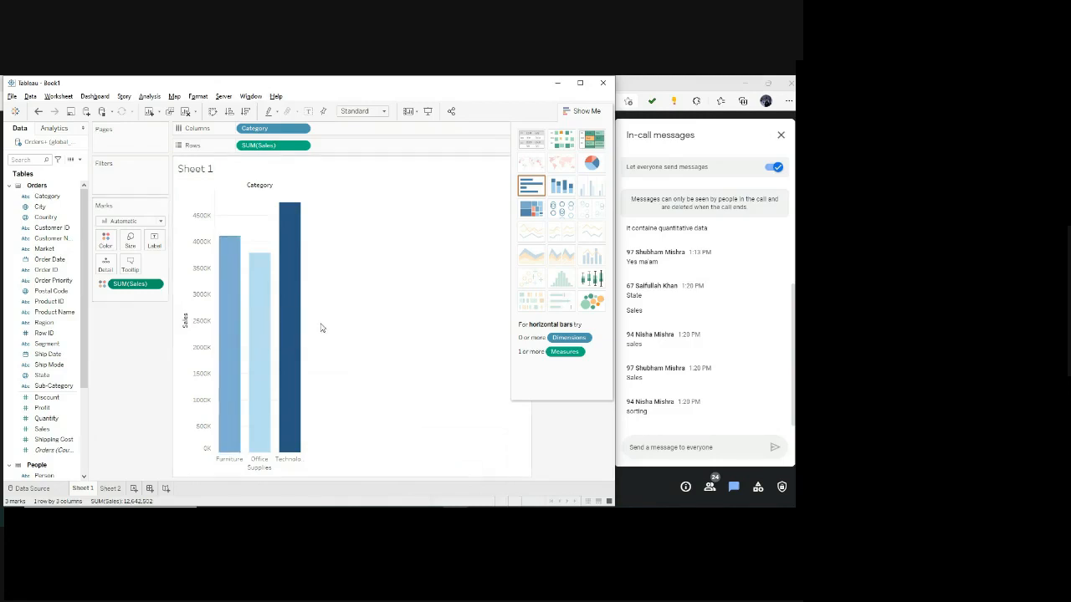
mouse_move(303, 331)
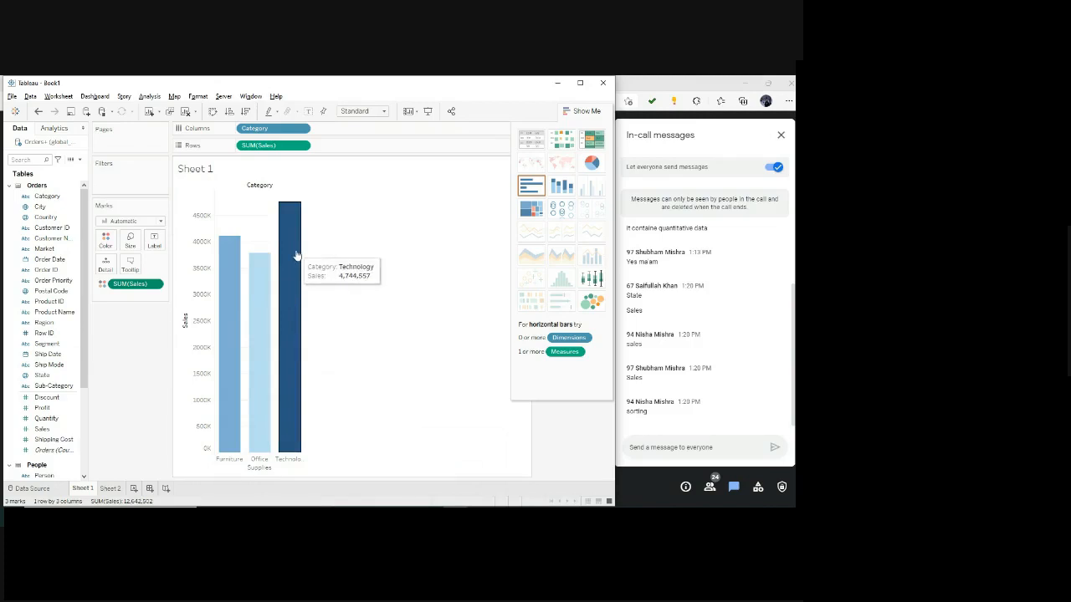
mouse_move(230, 276)
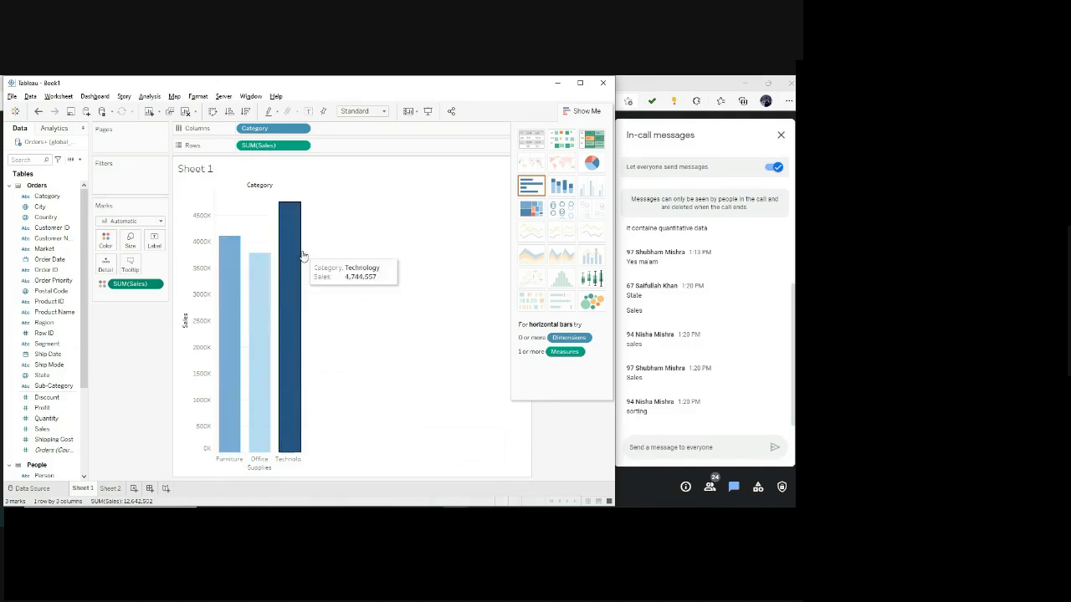
mouse_move(259, 311)
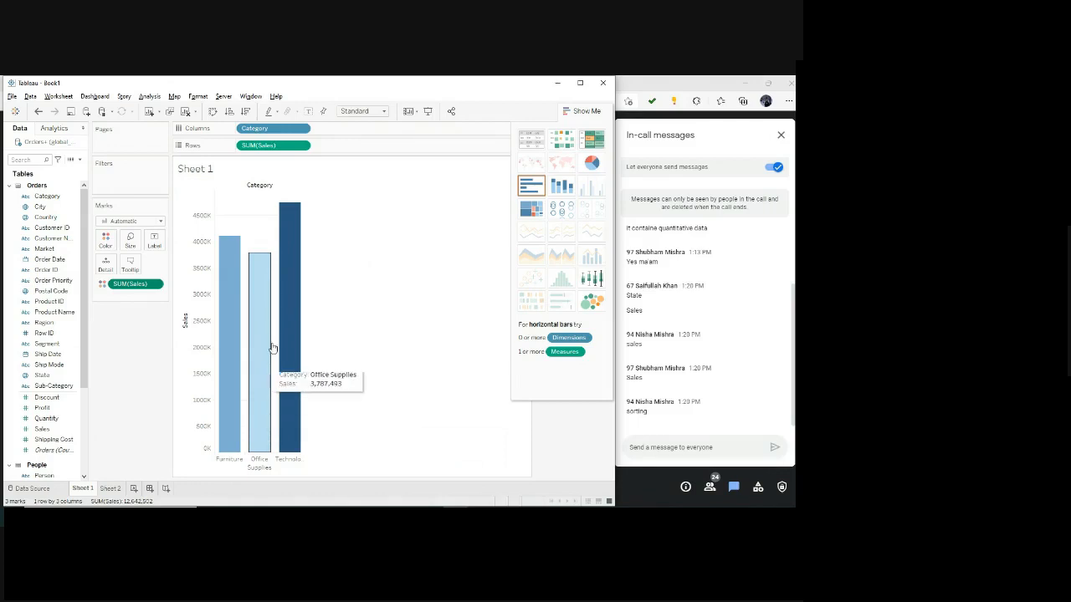
mouse_move(299, 308)
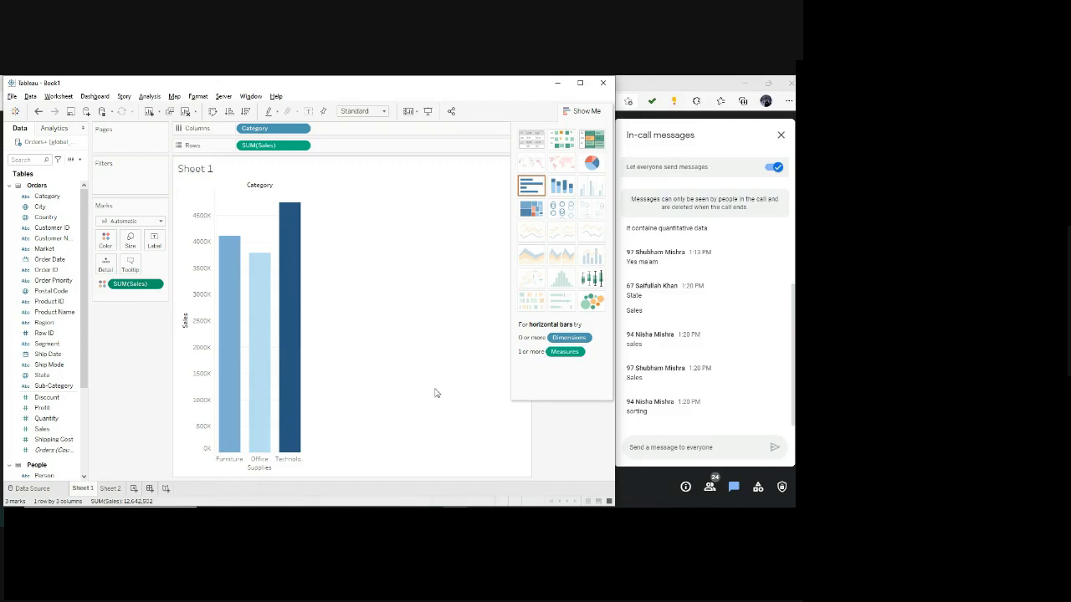
Try Sales as a tooltip instead of a color on the Marks card, then restore its color encoding.
click(102, 285)
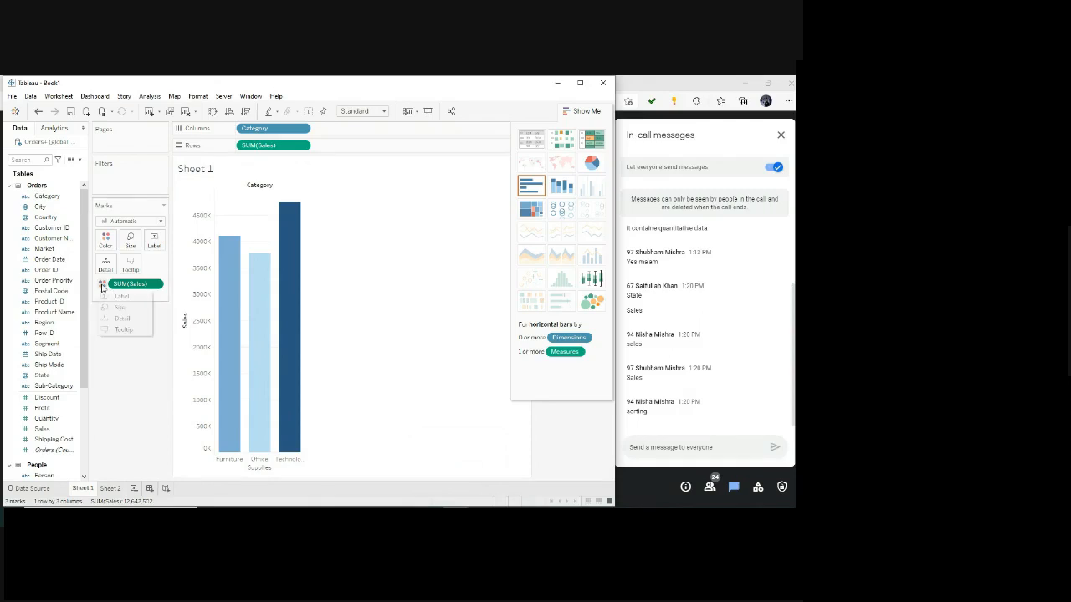
click(118, 331)
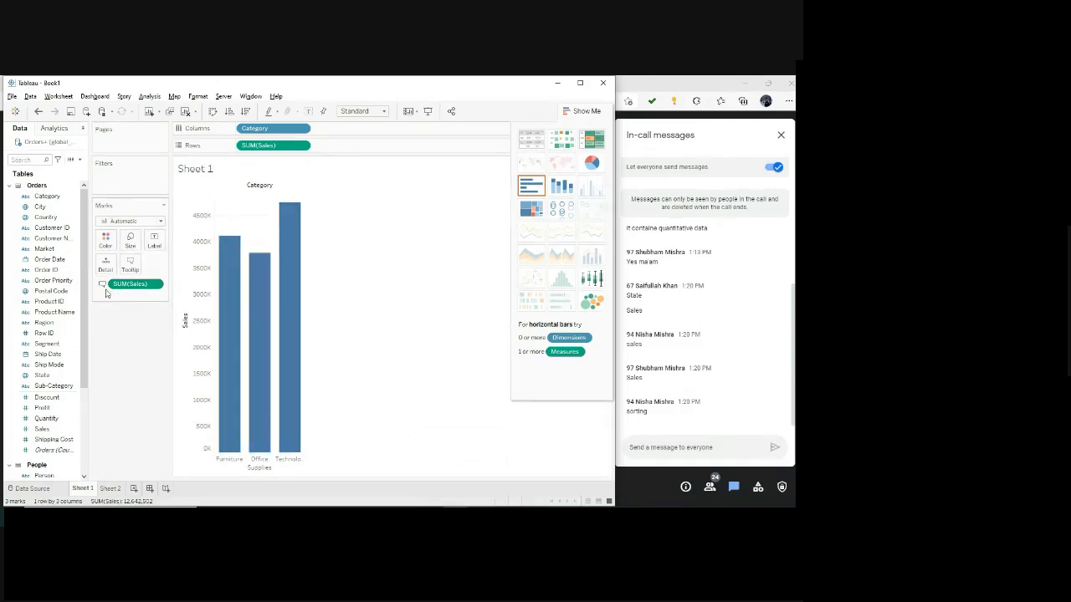
mouse_move(226, 297)
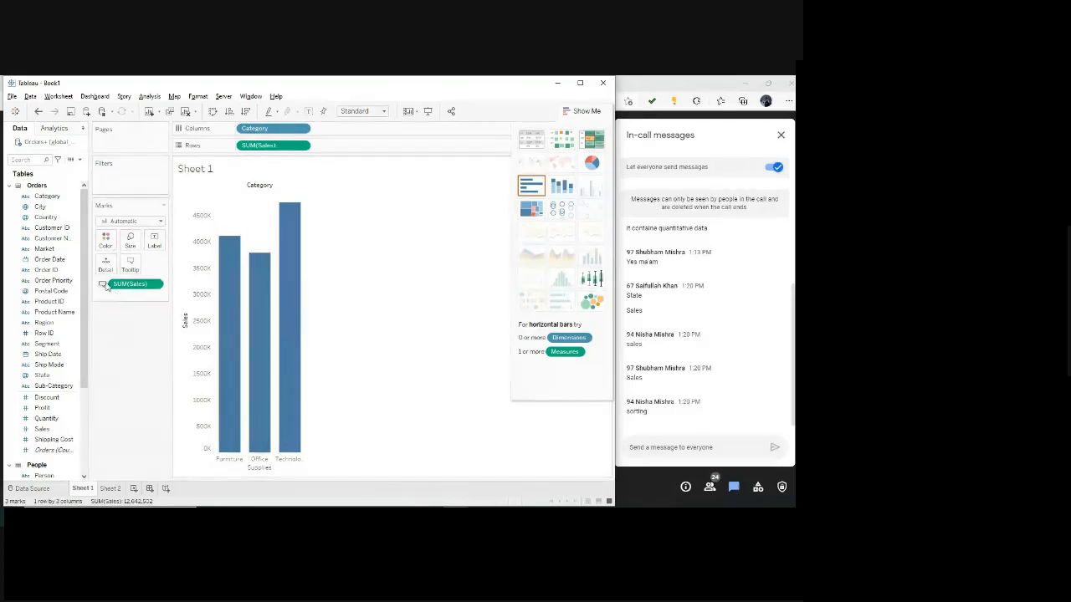
click(102, 285)
click(117, 297)
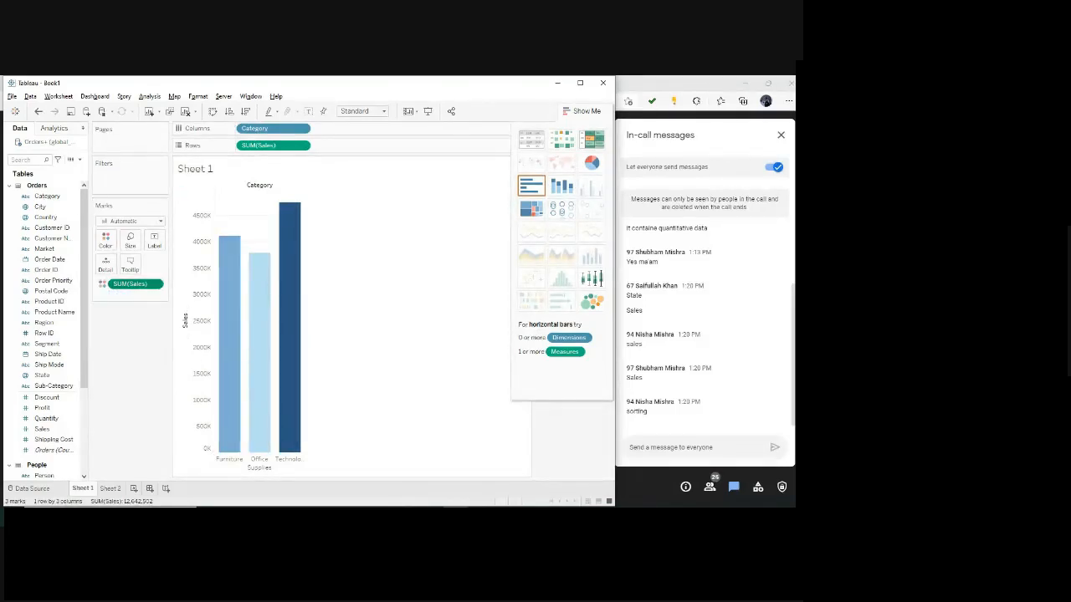
Switch to the Assignment 1 PDF and read the rest of Question 4 and the Question 5 filter instructions for City and Technology.
key(alt+Tab)
scroll(289, 425, down, 5)
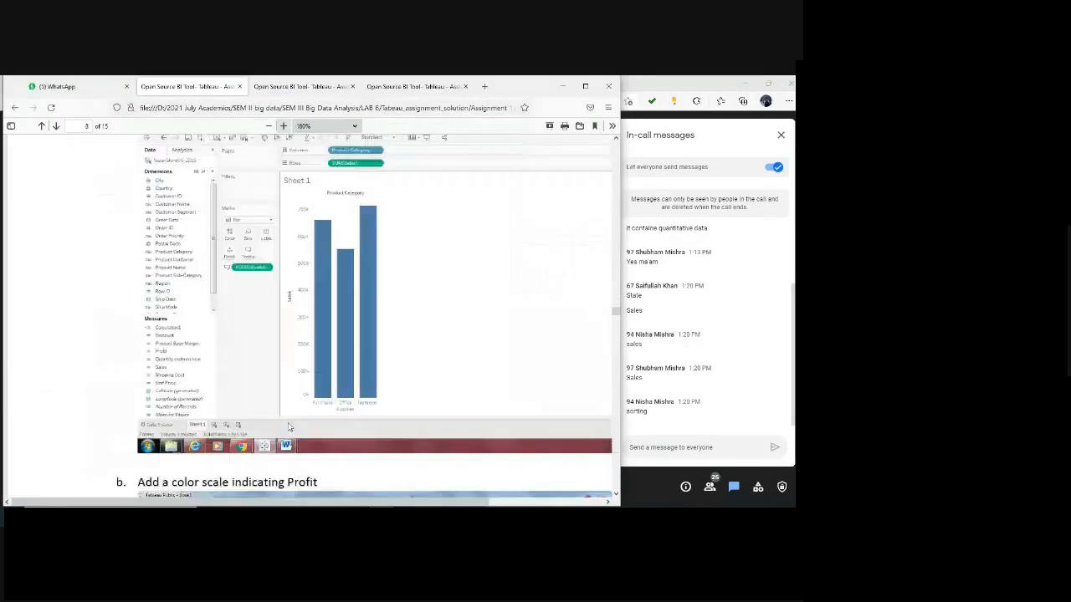
scroll(287, 428, down, 5)
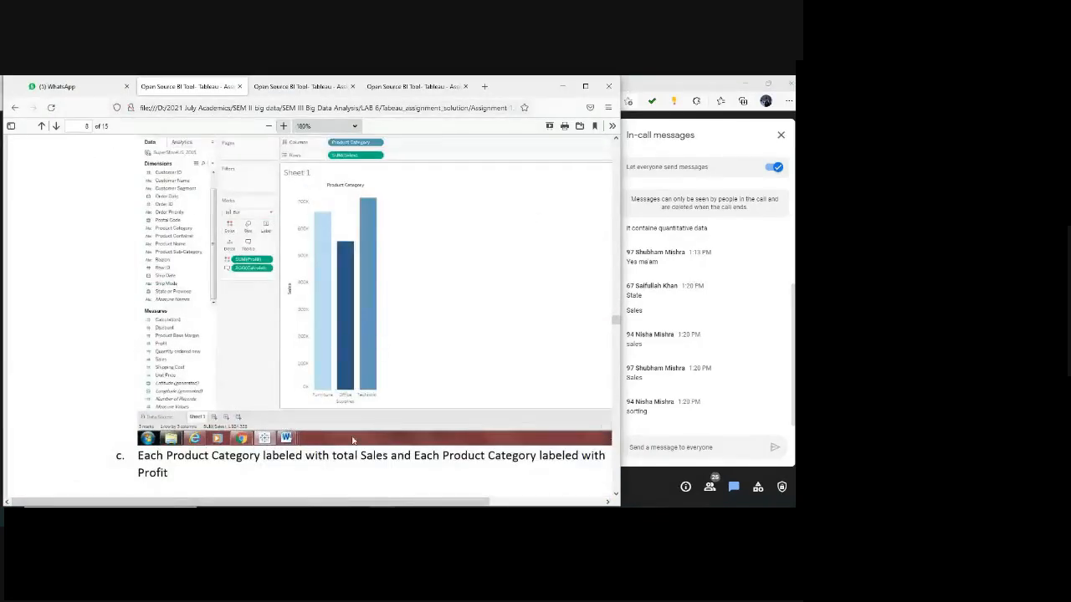
scroll(352, 441, down, 10)
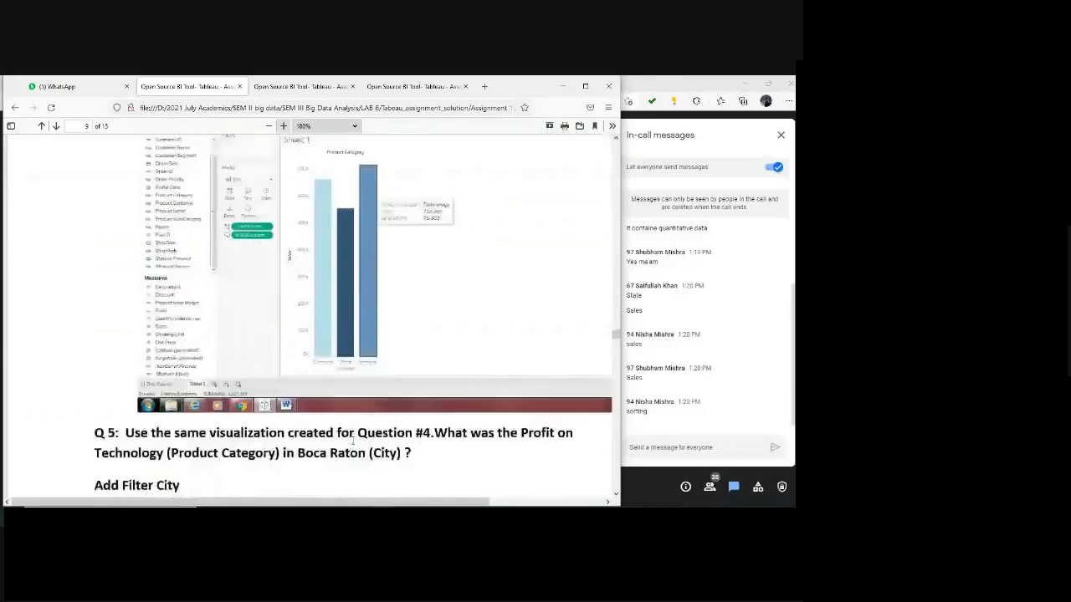
scroll(352, 442, down, 6)
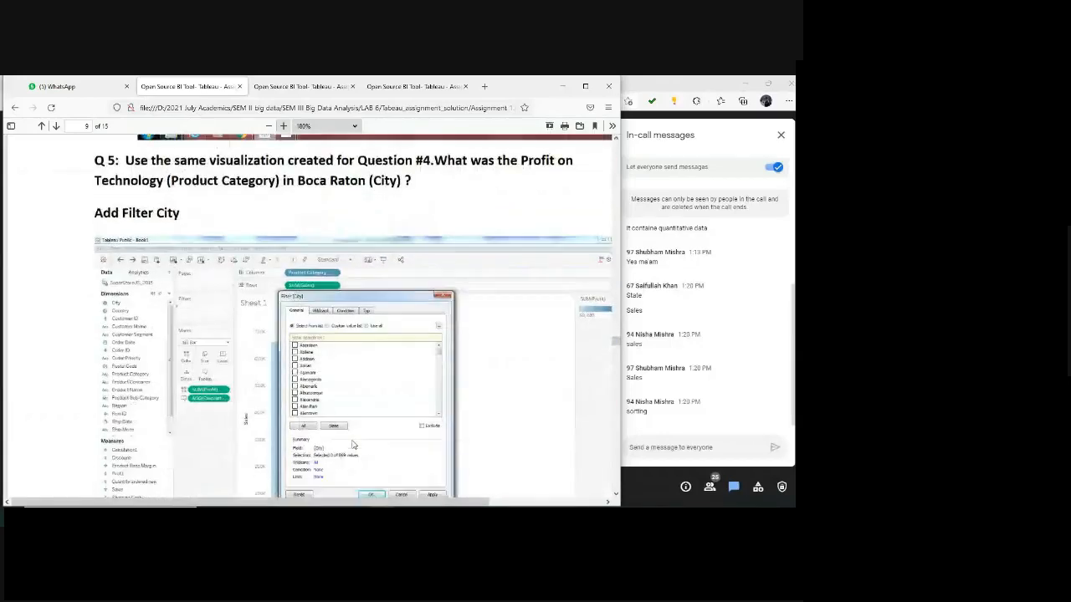
scroll(352, 445, down, 12)
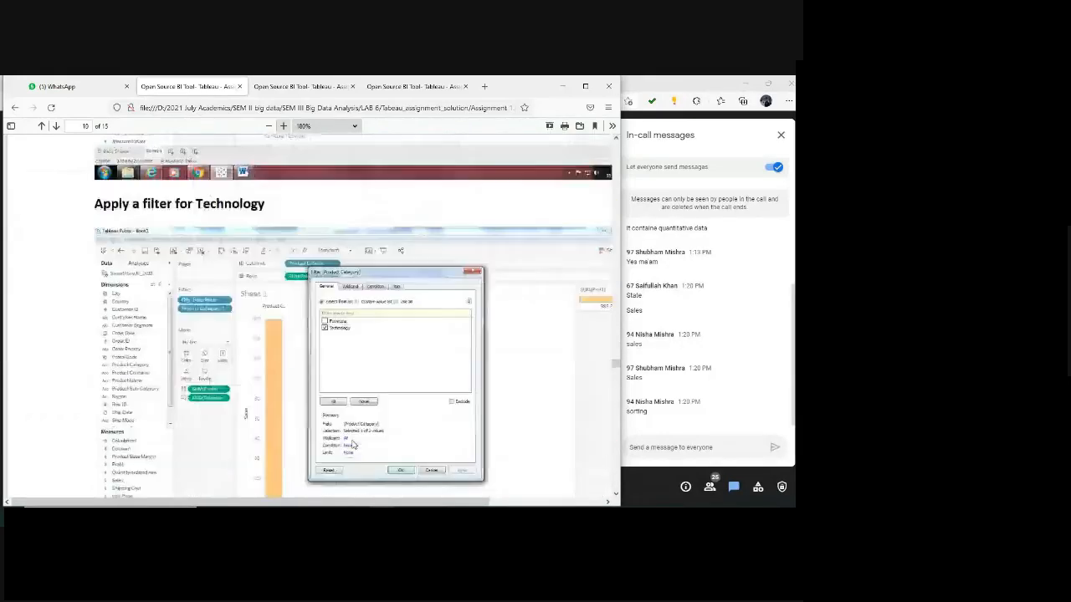
scroll(354, 443, down, 3)
scroll(354, 442, up, 3)
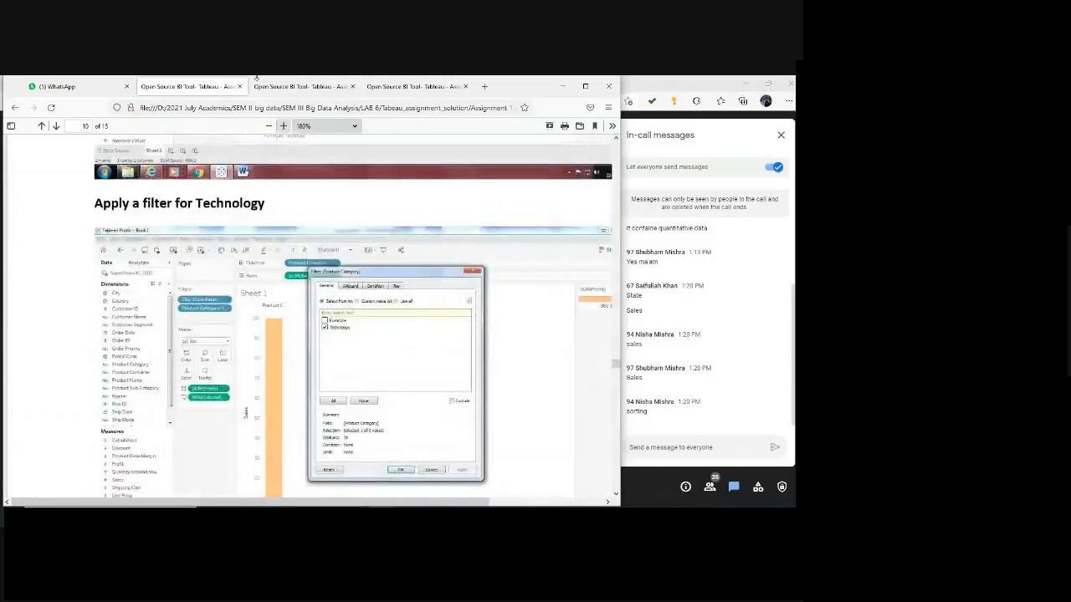
Open the Assignment 2: Preparing Maps PDF and read the Question 1 instructions up to building a basic map.
click(315, 87)
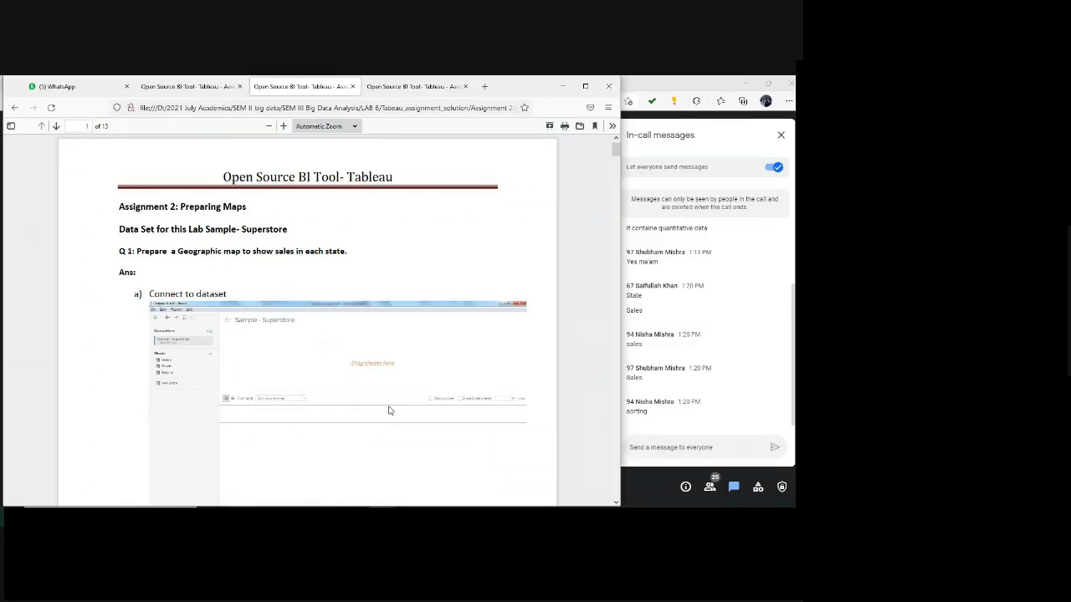
scroll(388, 410, down, 10)
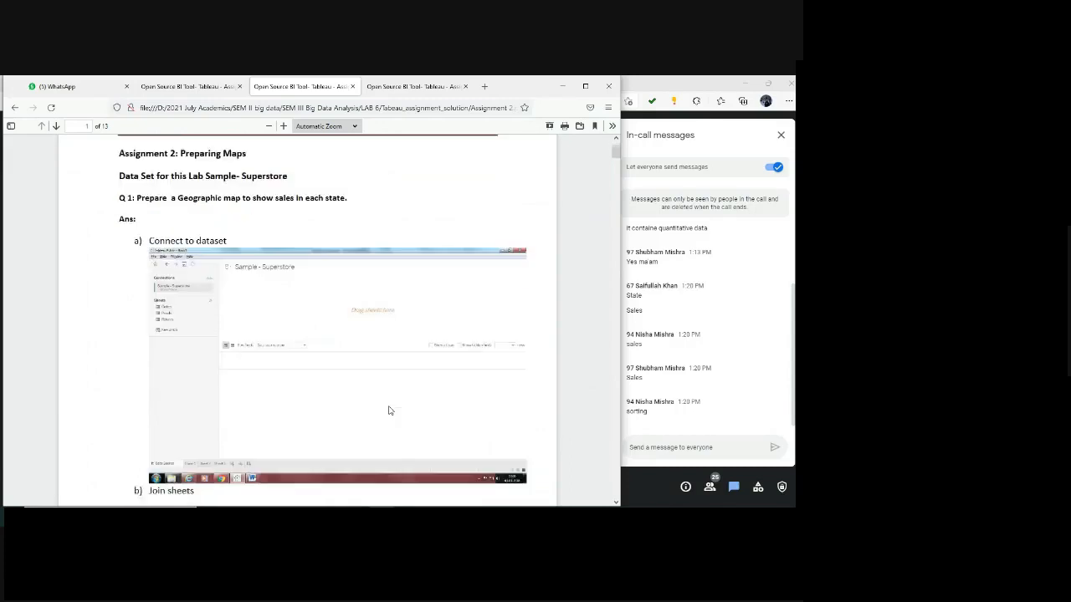
scroll(388, 410, down, 12)
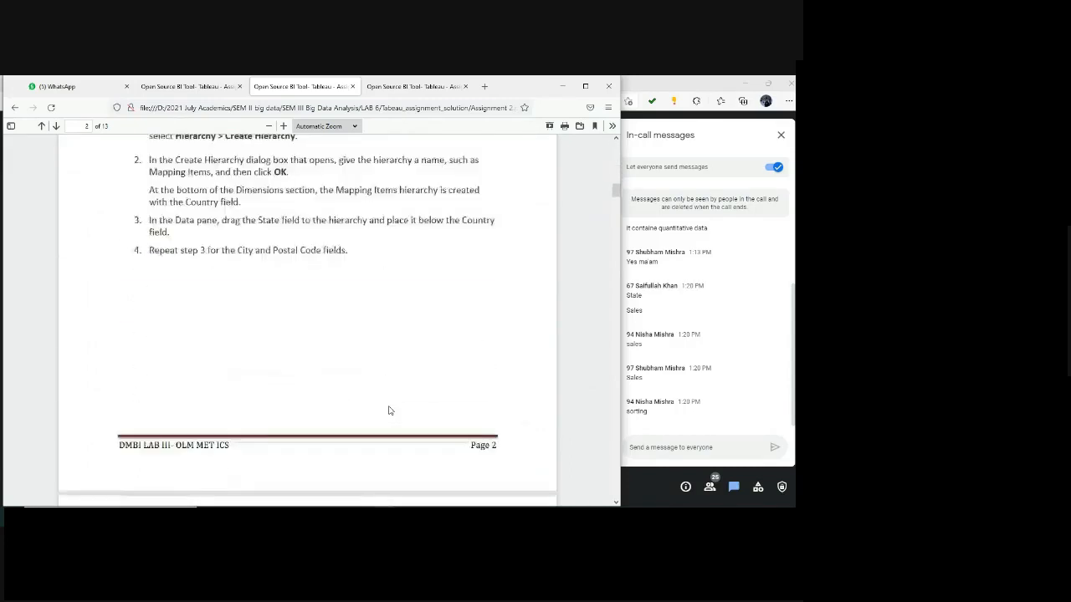
scroll(388, 410, down, 4)
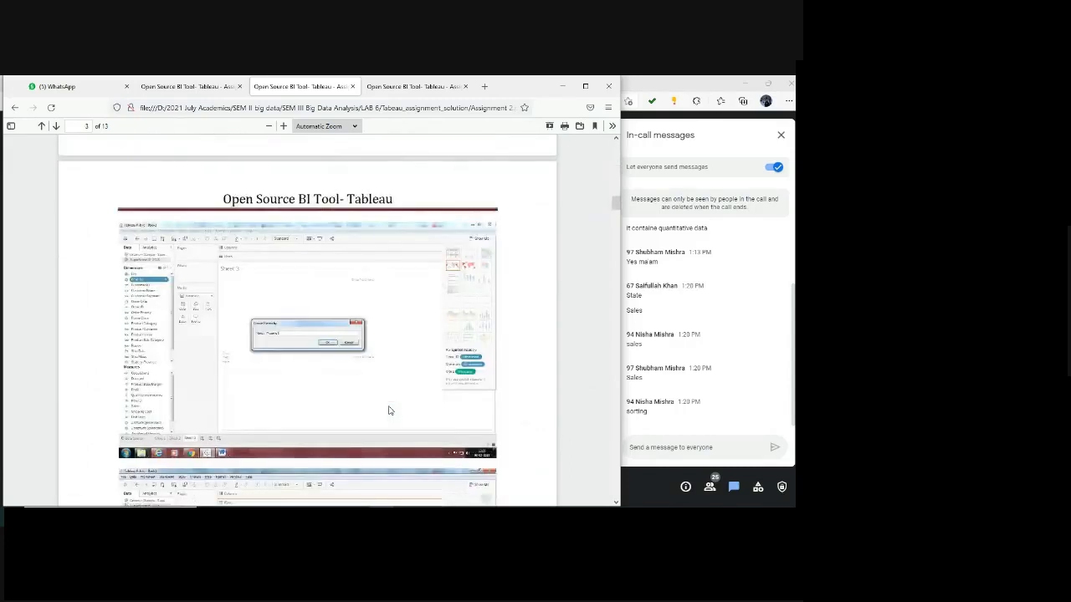
scroll(389, 410, down, 5)
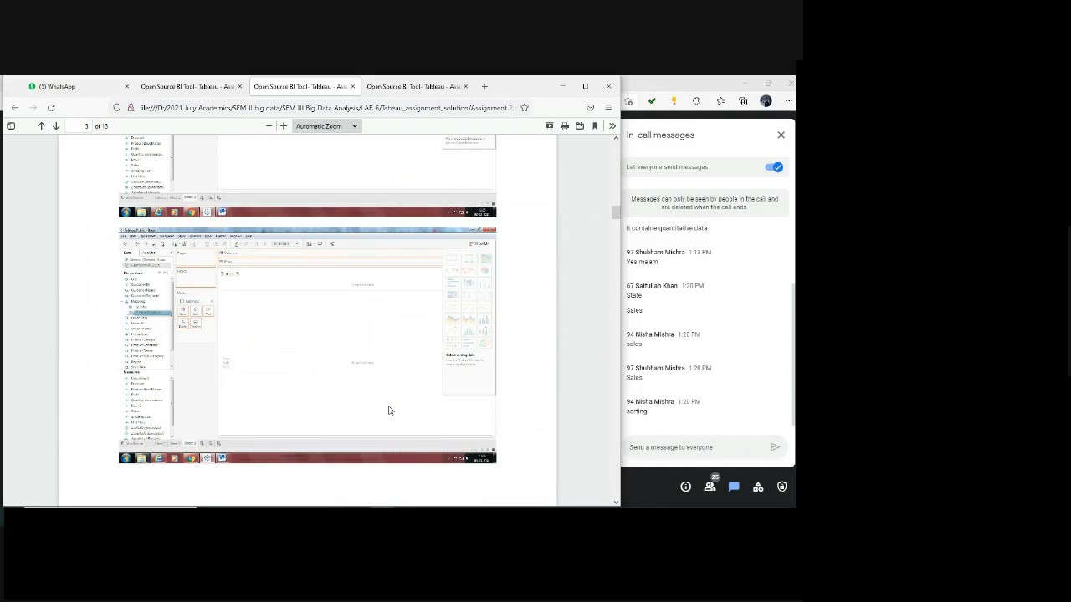
scroll(388, 410, down, 10)
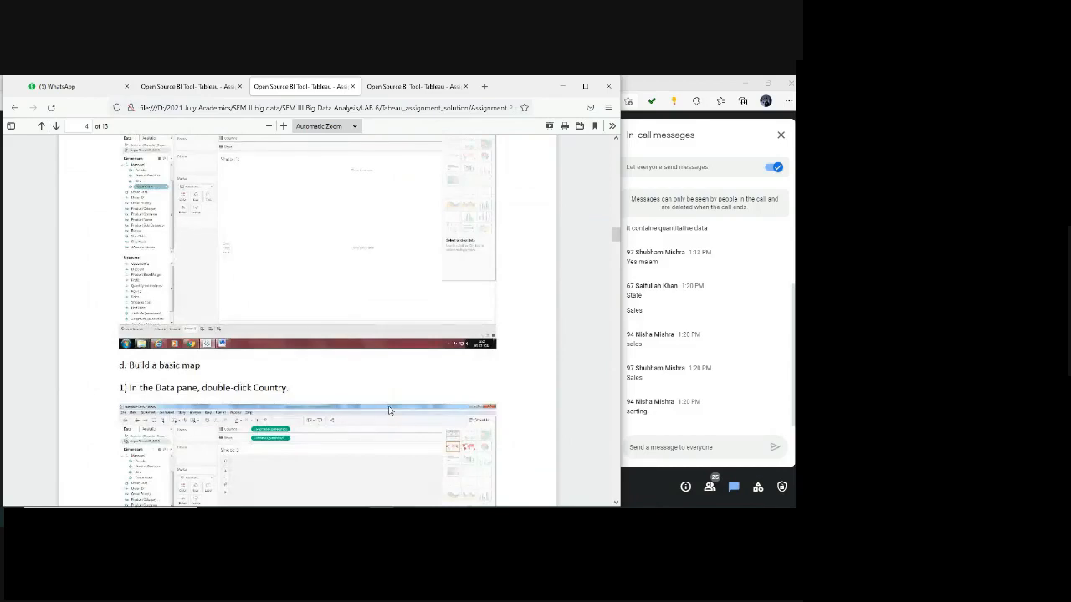
scroll(389, 410, down, 3)
scroll(388, 410, up, 1)
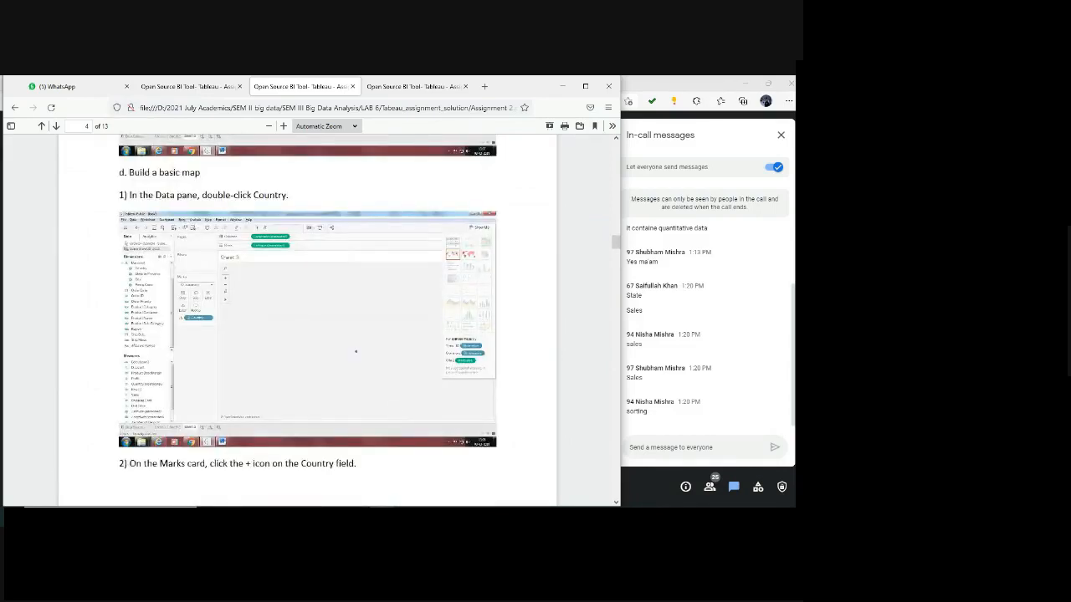
Return to Tableau and clear Sales and Category from the Marks card, Rows and Columns of Sheet 1.
key(alt+Tab)
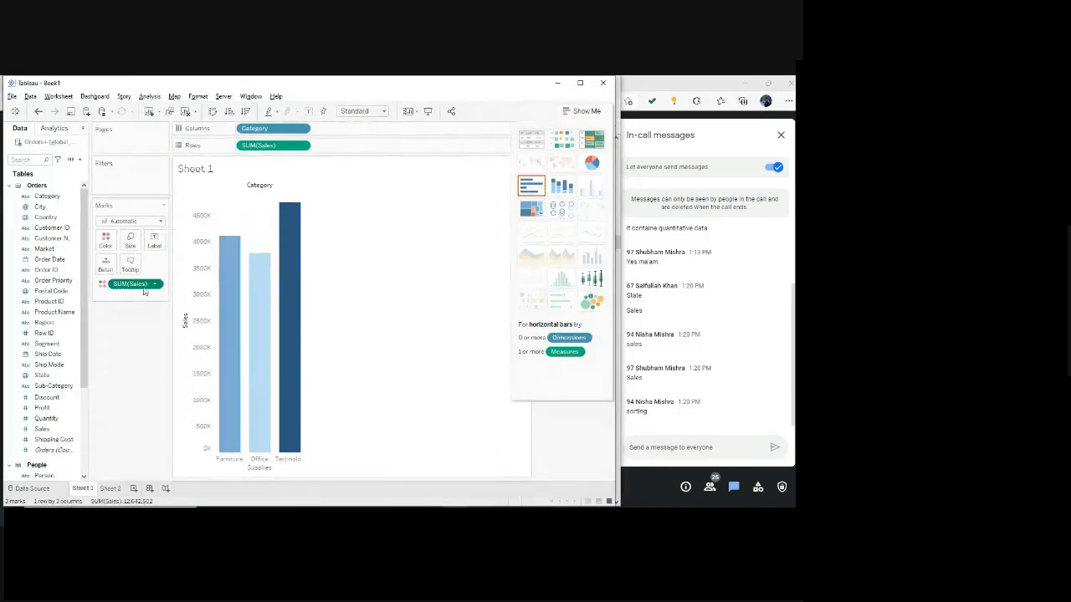
drag(143, 287, 49, 308)
drag(273, 148, 36, 287)
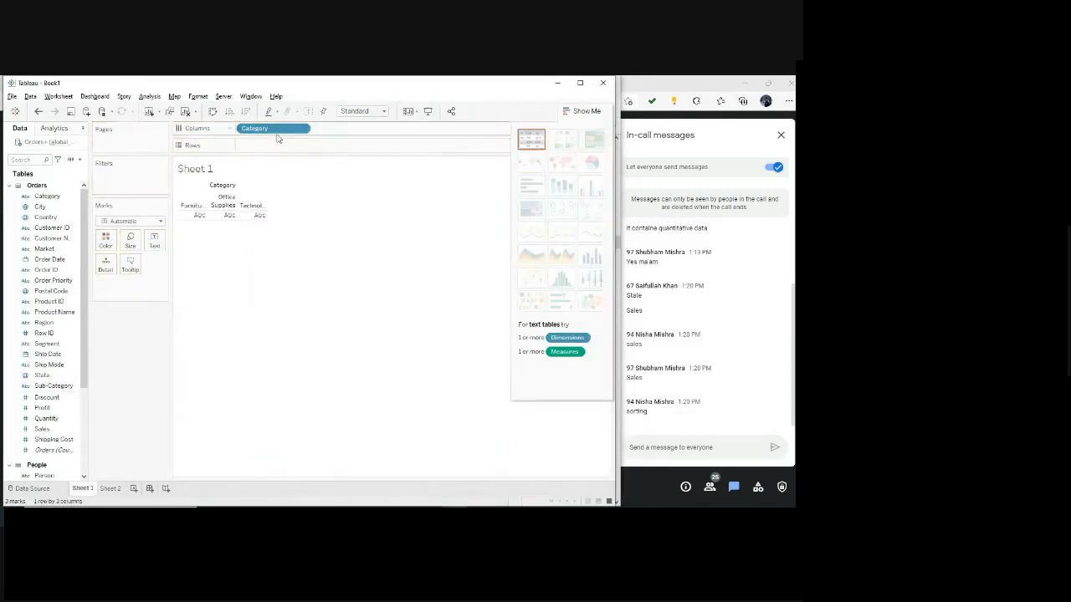
drag(278, 138, 64, 334)
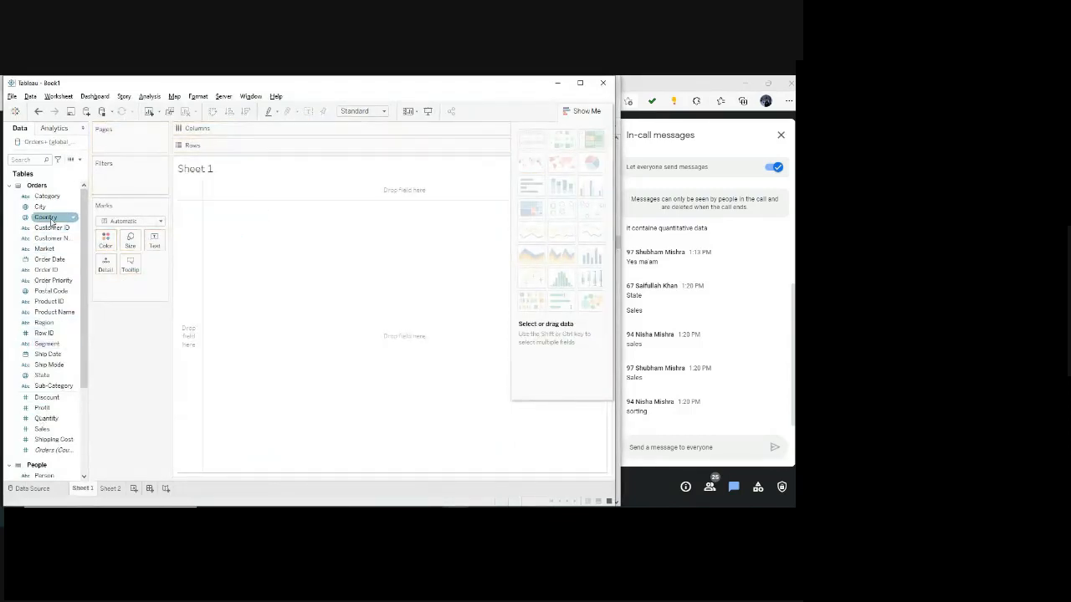
Build a symbol map by adding Country to the Marks card, and try swapping Longitude and Latitude between Columns and Rows before restoring them.
drag(52, 220, 129, 345)
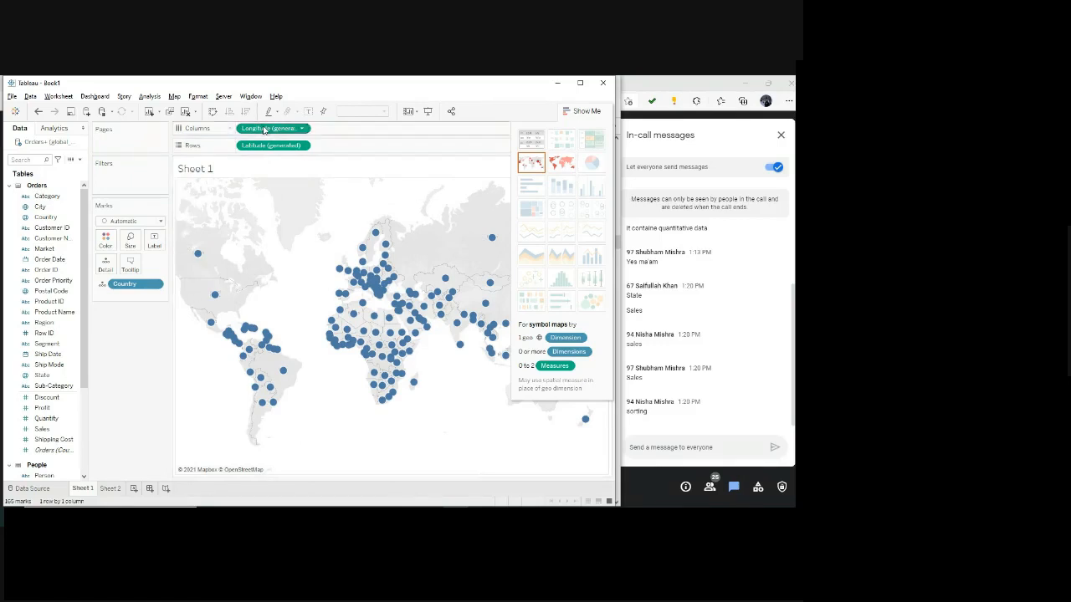
drag(276, 128, 334, 146)
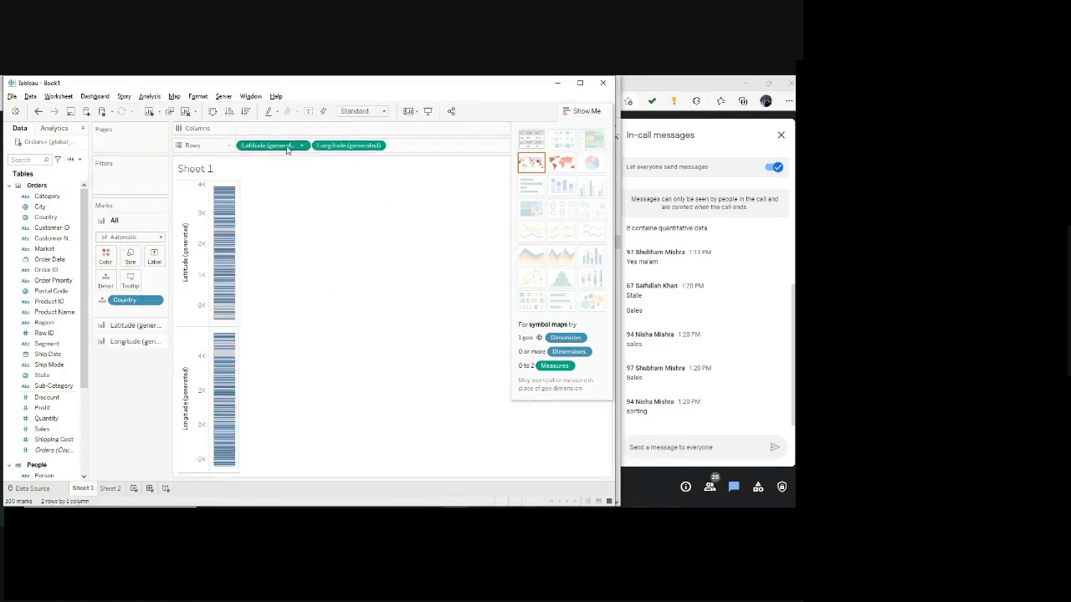
drag(270, 146, 285, 128)
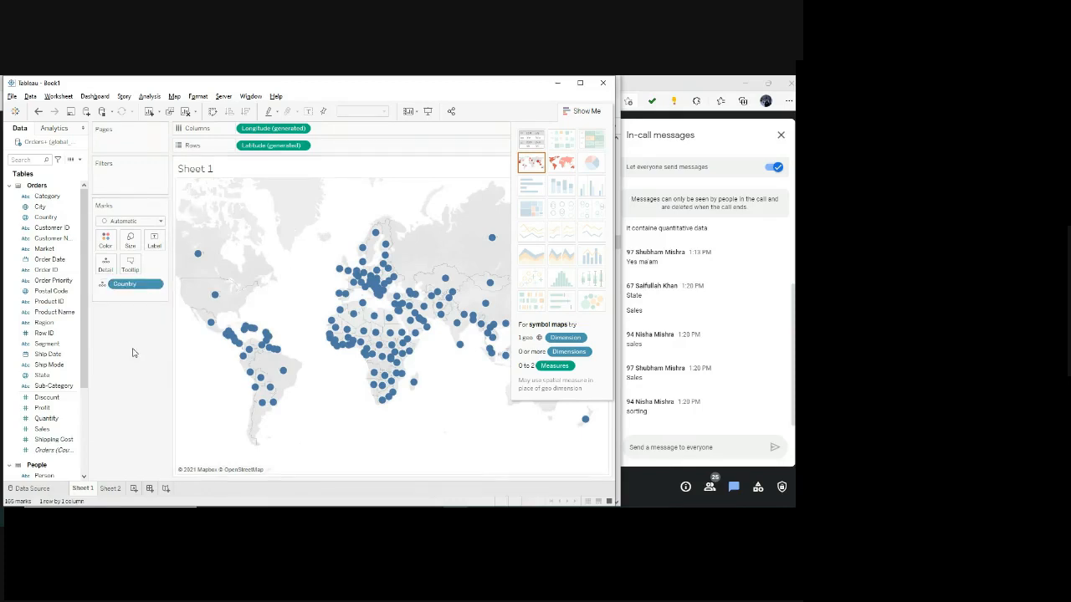
Try Product Name on Rows to split the country map by product, and move it to the Marks card as a detail.
drag(51, 313, 356, 134)
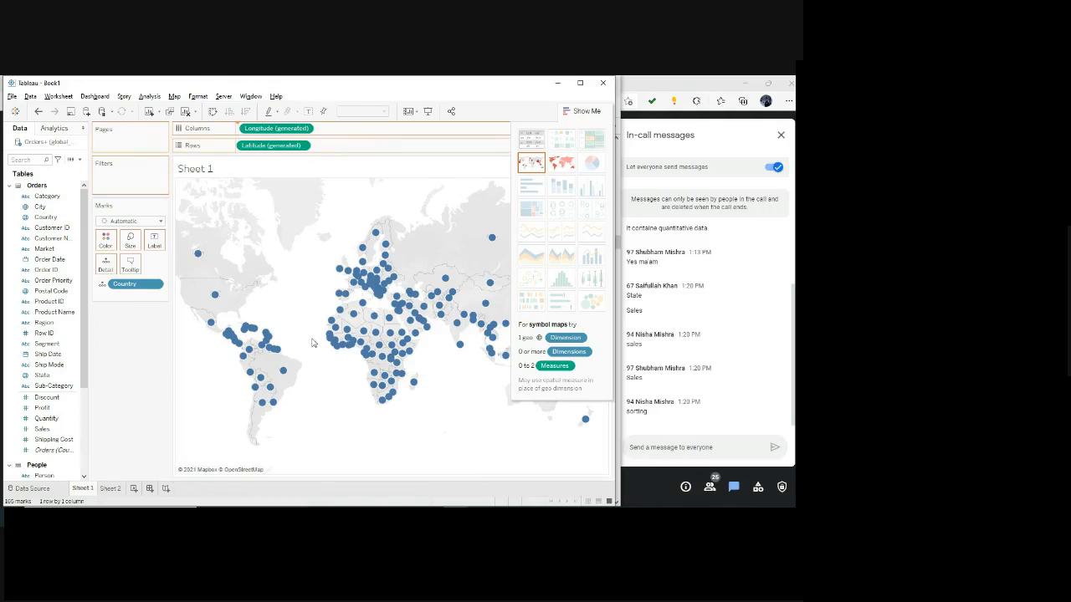
drag(312, 343, 281, 144)
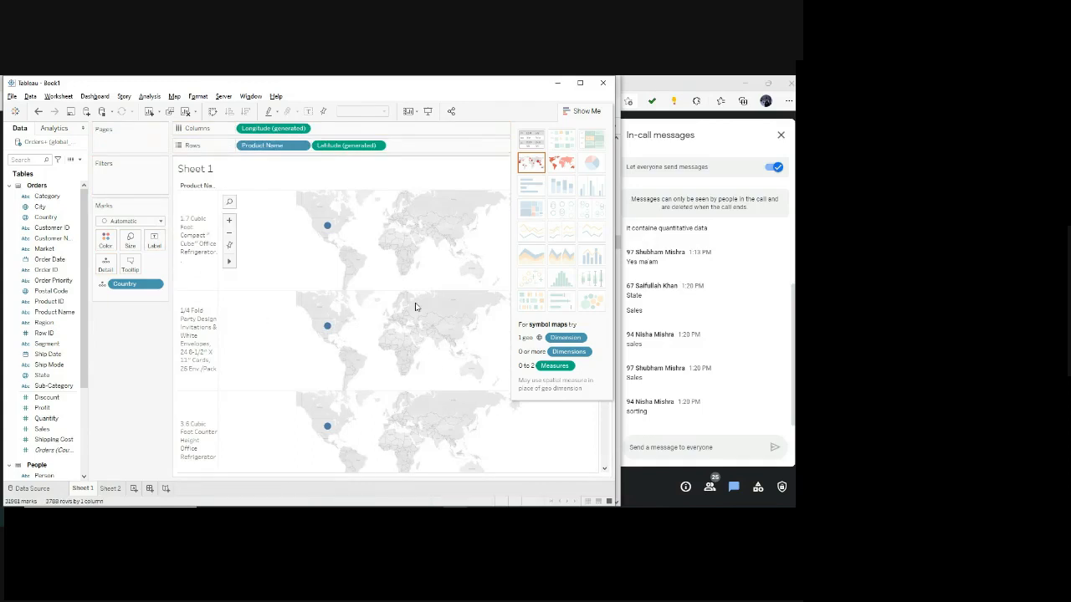
scroll(398, 440, down, 5)
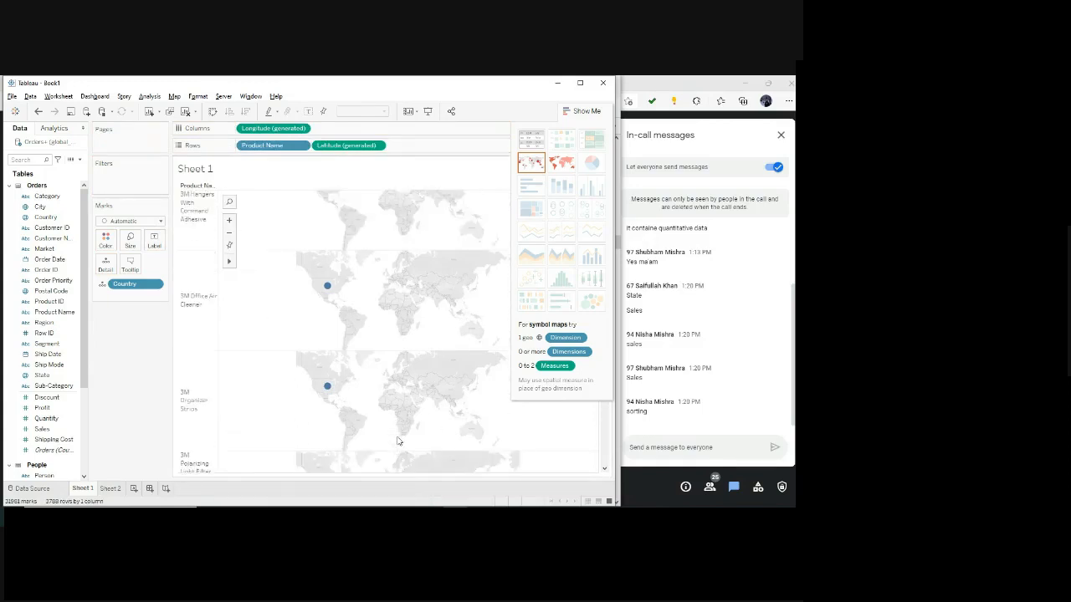
scroll(396, 440, down, 10)
scroll(388, 438, up, 10)
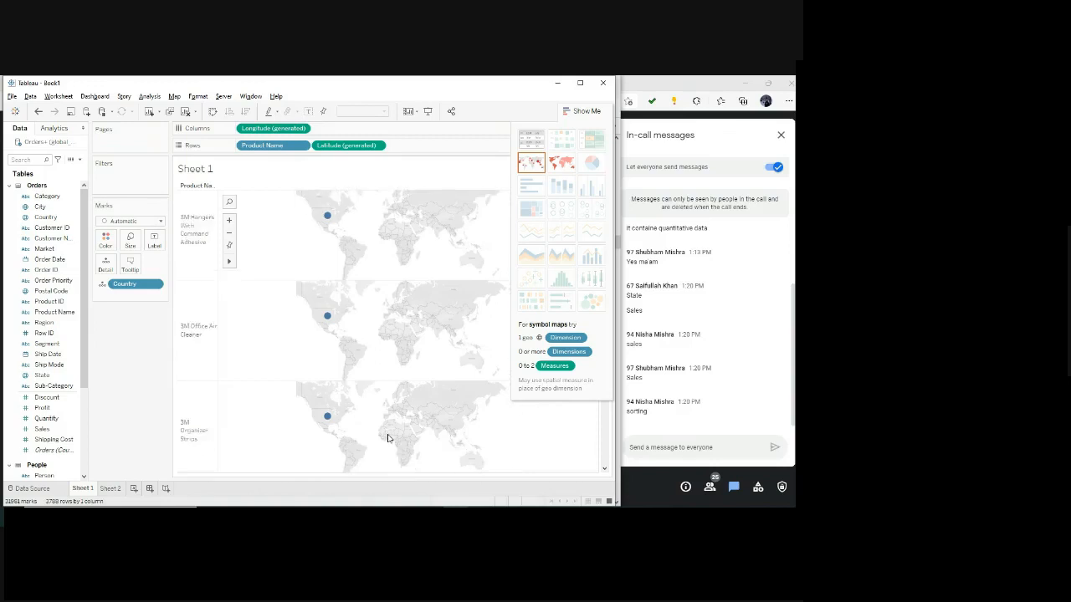
scroll(388, 438, up, 5)
mouse_move(277, 145)
mouse_down()
mouse_move(138, 306)
mouse_move(134, 297)
mouse_up()
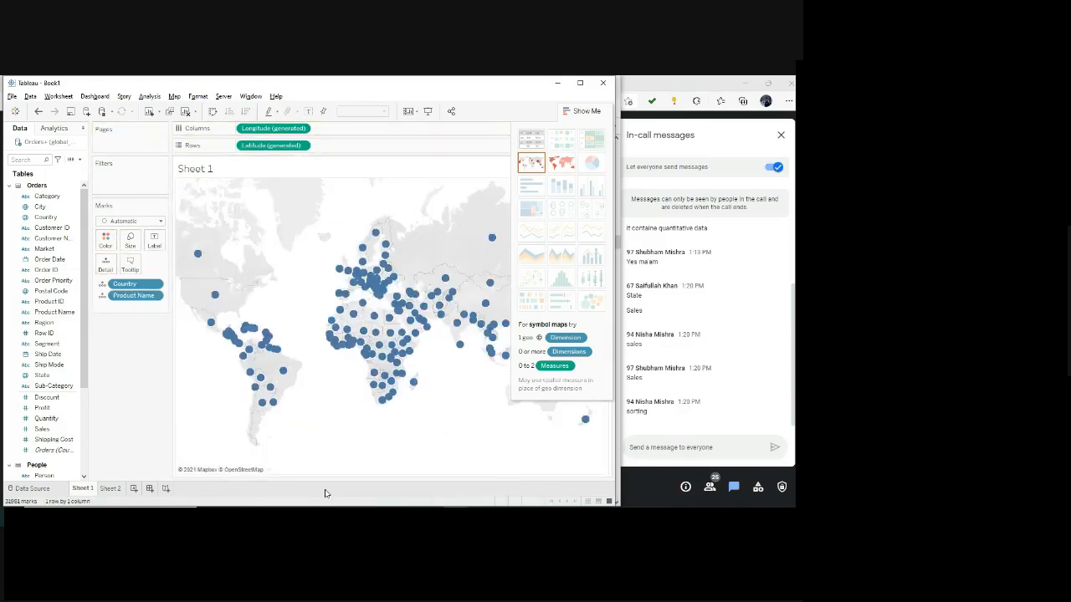
Take Product Name off Rows and add it as a detail below Country on the filled map.
mouse_move(285, 372)
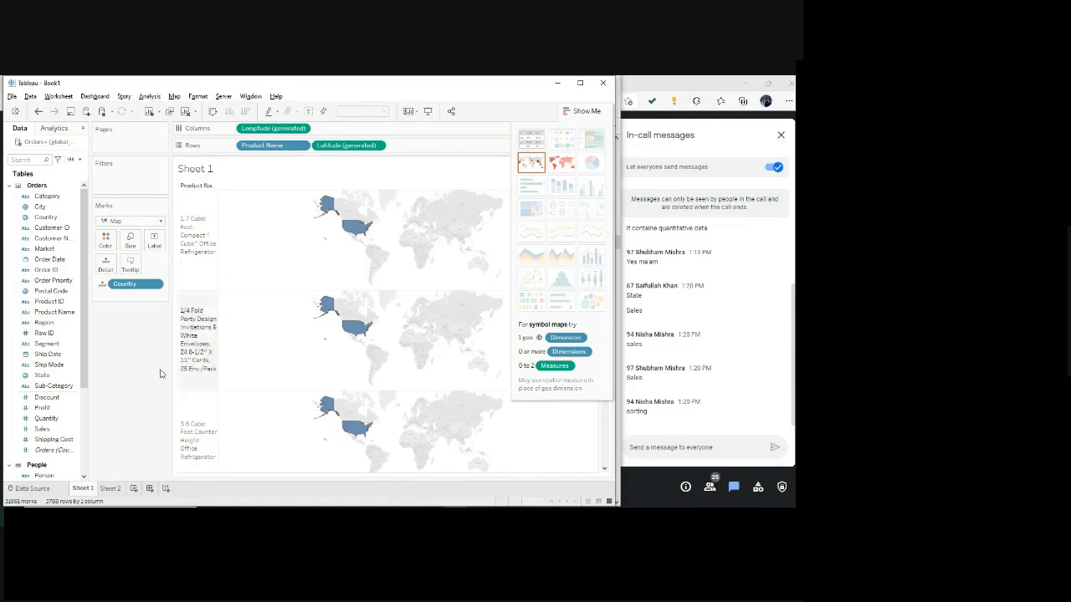
drag(262, 146, 168, 240)
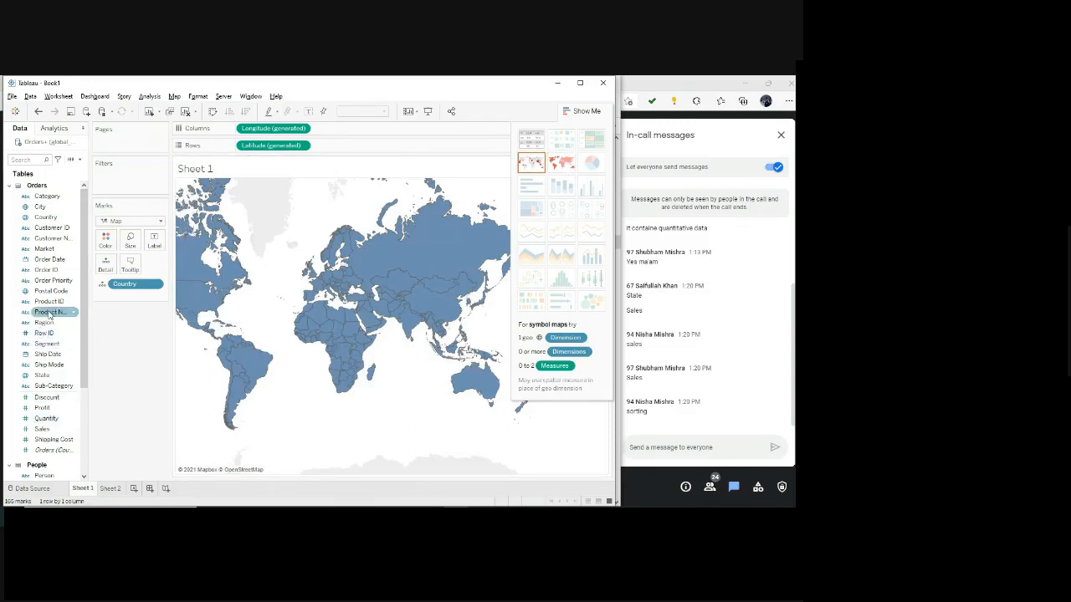
drag(52, 312, 129, 297)
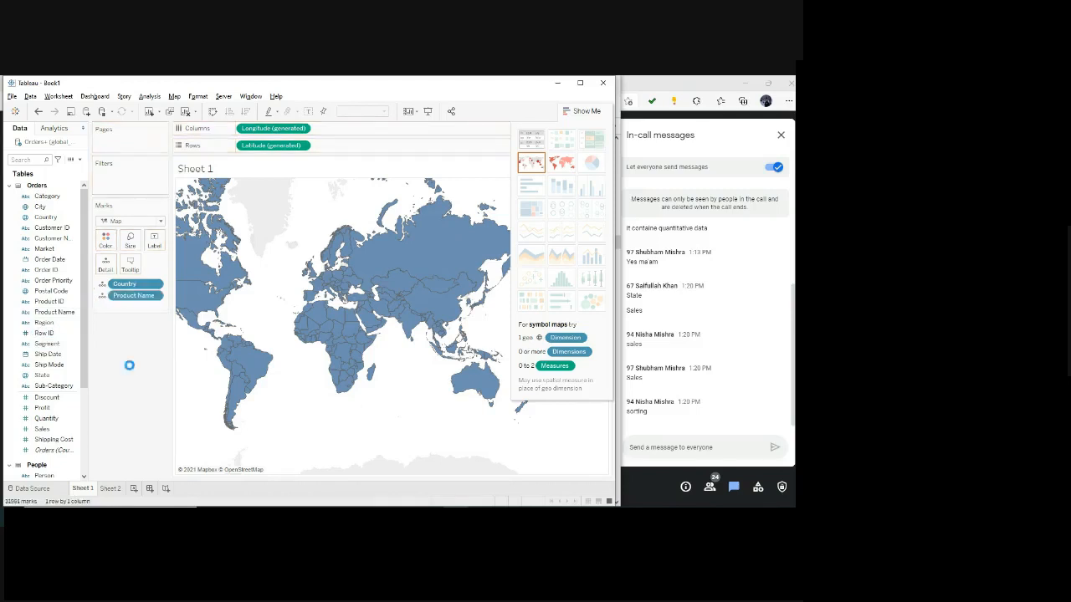
mouse_move(380, 311)
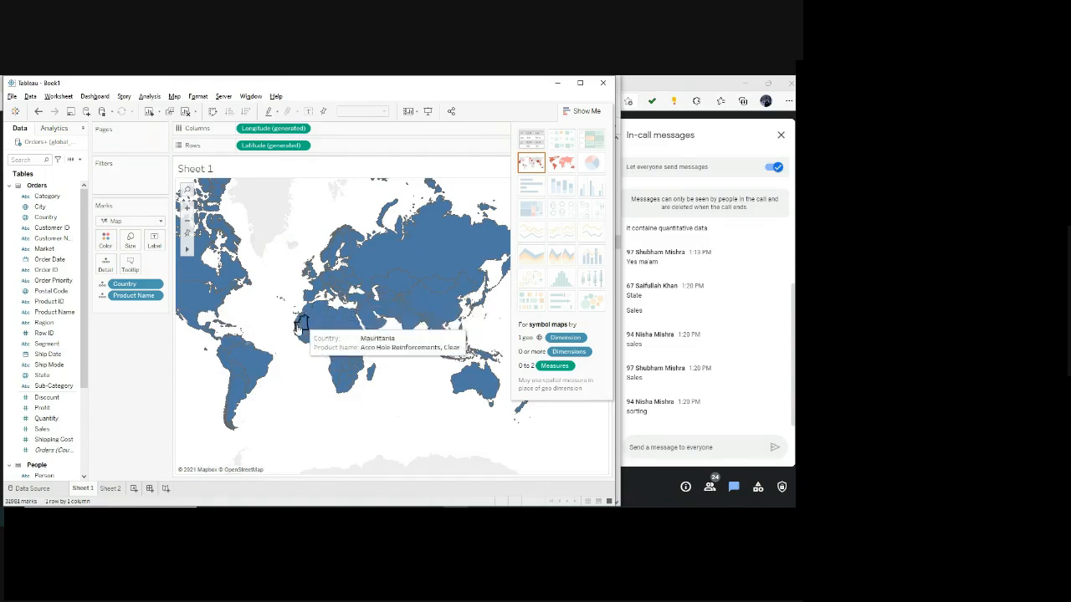
Encode both Country and Product Name by color on the Marks card.
click(102, 285)
click(104, 299)
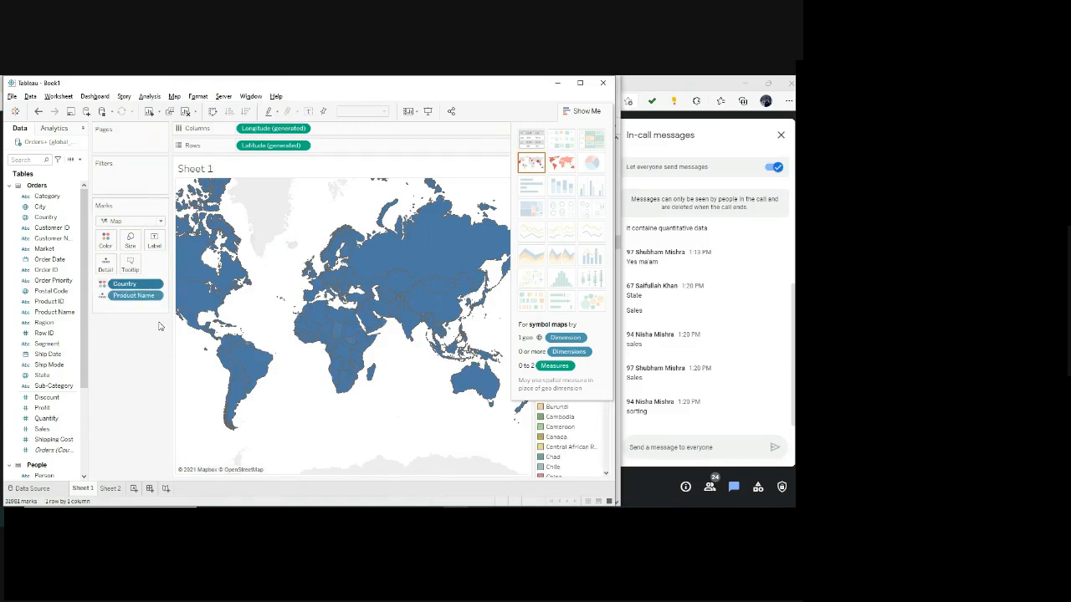
click(102, 297)
click(117, 341)
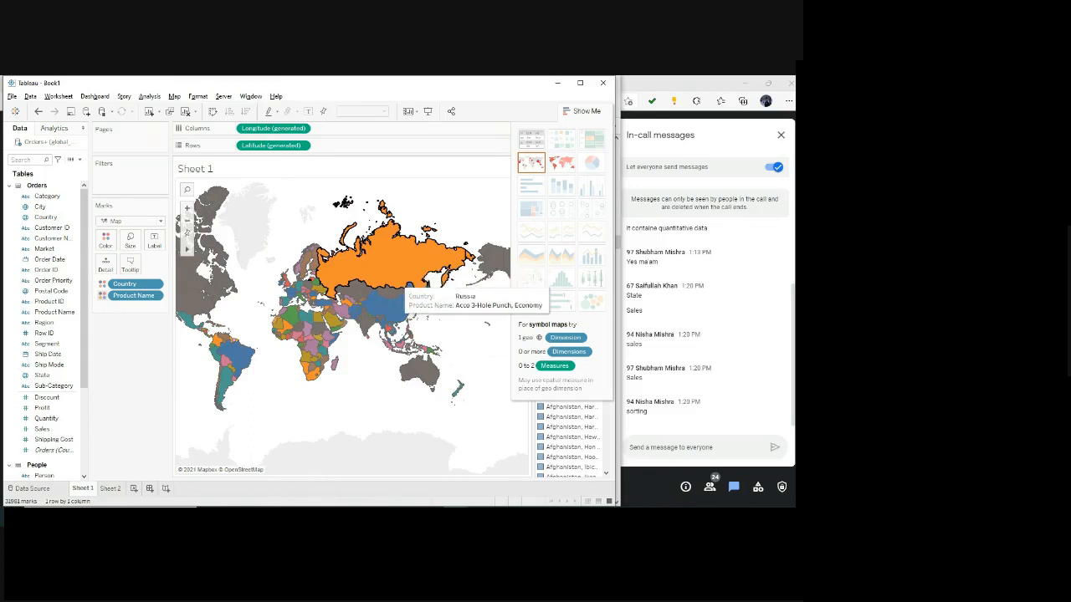
Switch to the Assignment 2 PDF and read the basic map and visual detail instructions, then open the Assignment 3: Preparing Reports PDF.
click(381, 516)
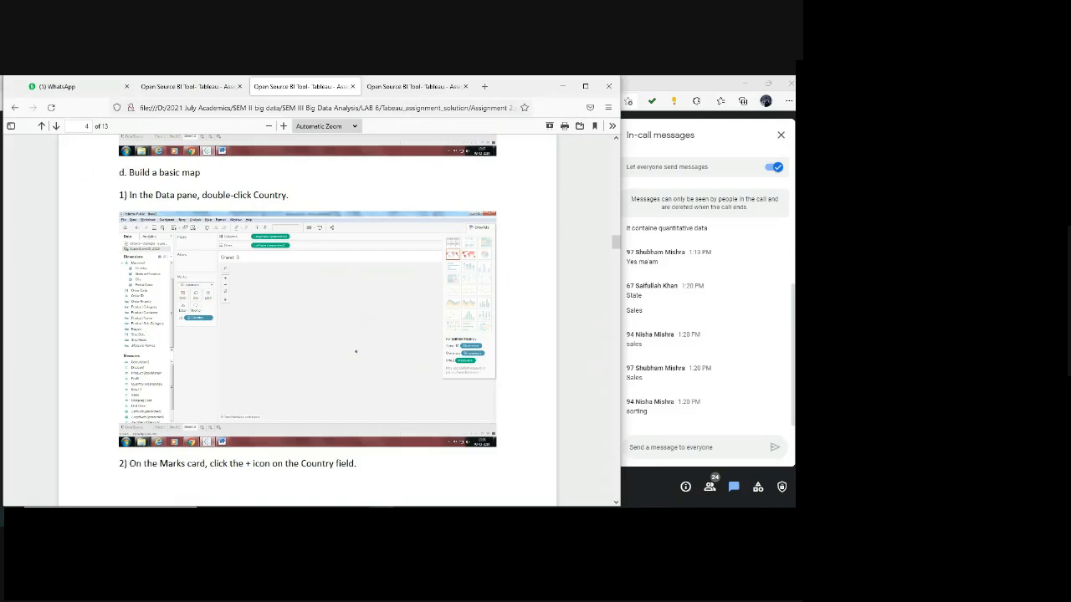
scroll(373, 456, down, 5)
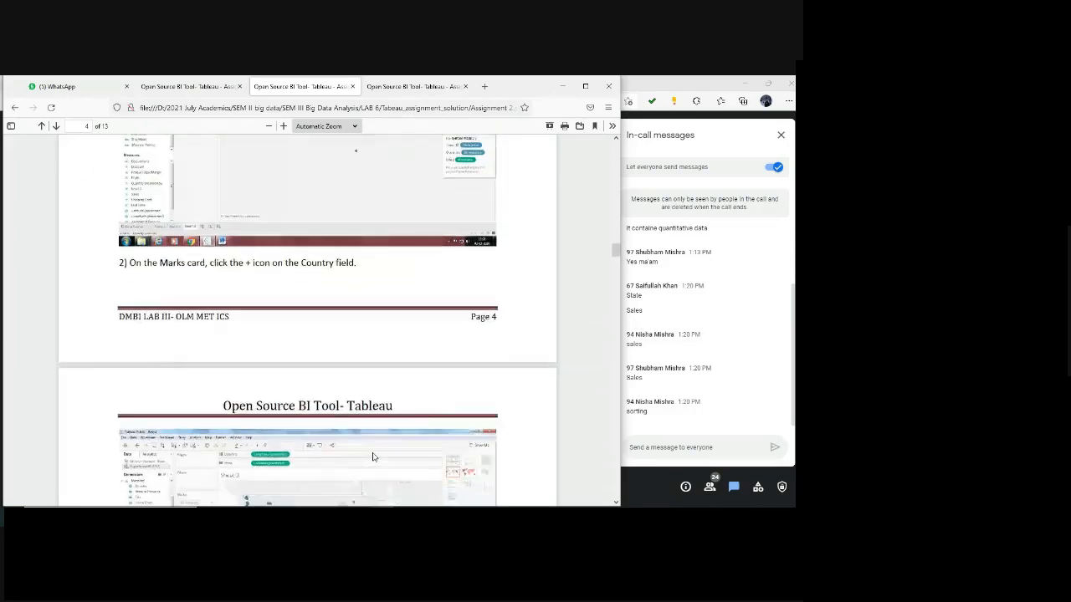
scroll(373, 456, down, 4)
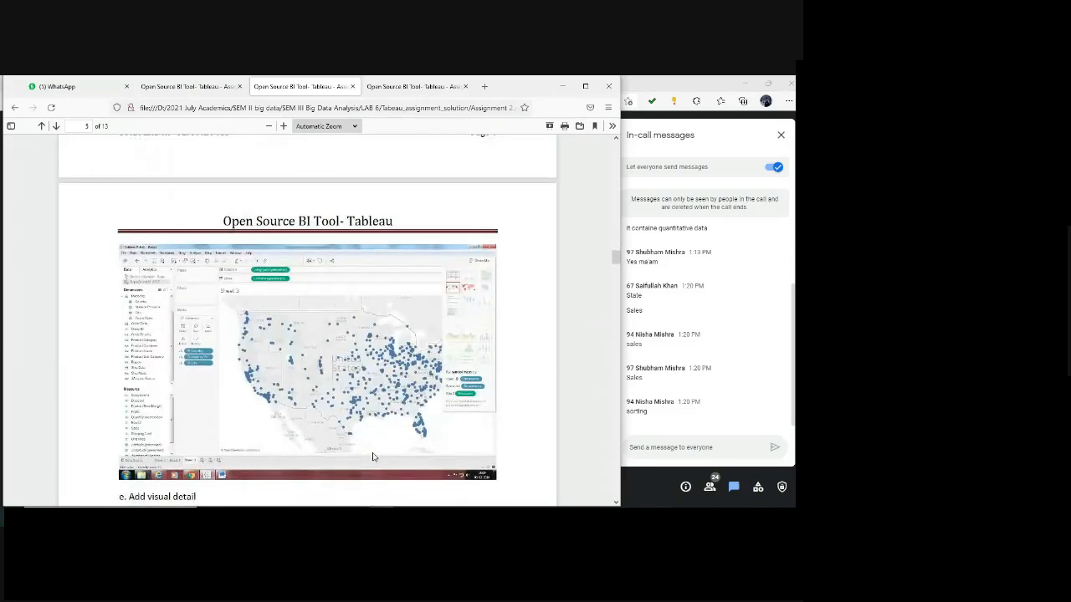
scroll(373, 453, up, 3)
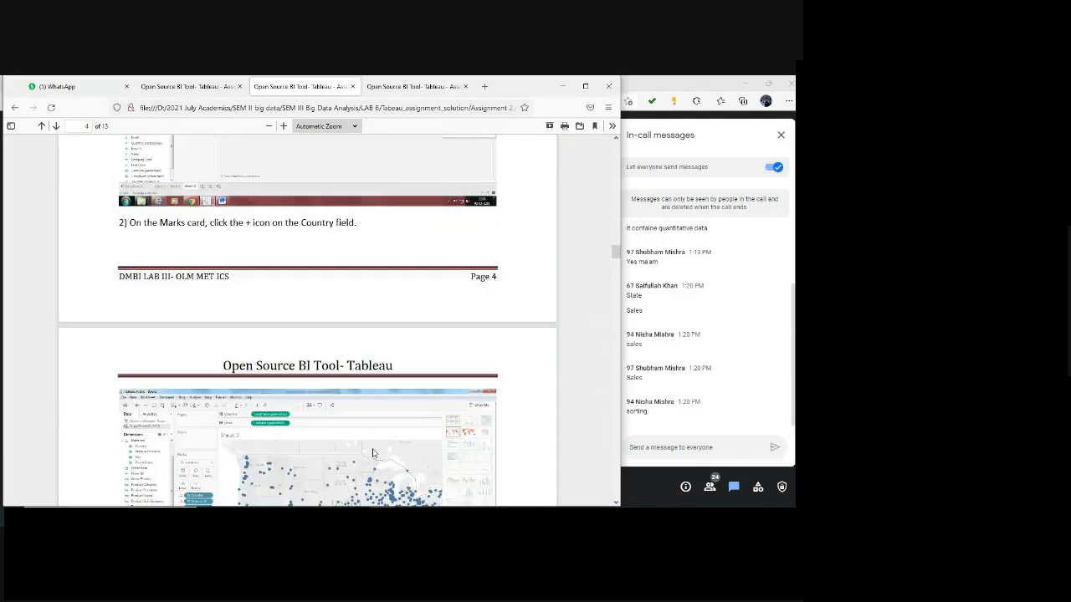
scroll(374, 453, down, 10)
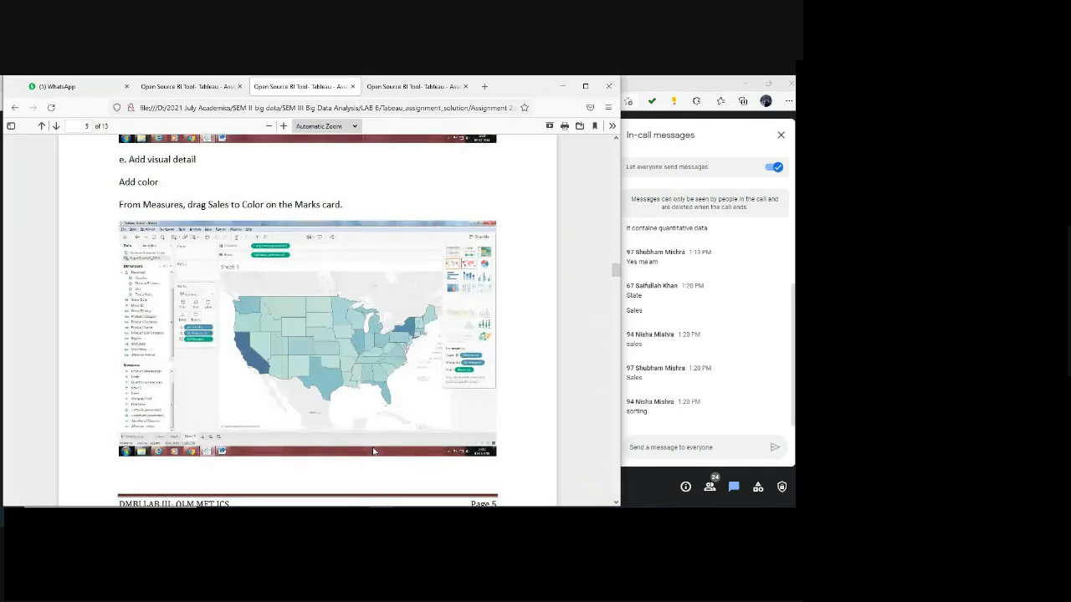
key(alt+Tab)
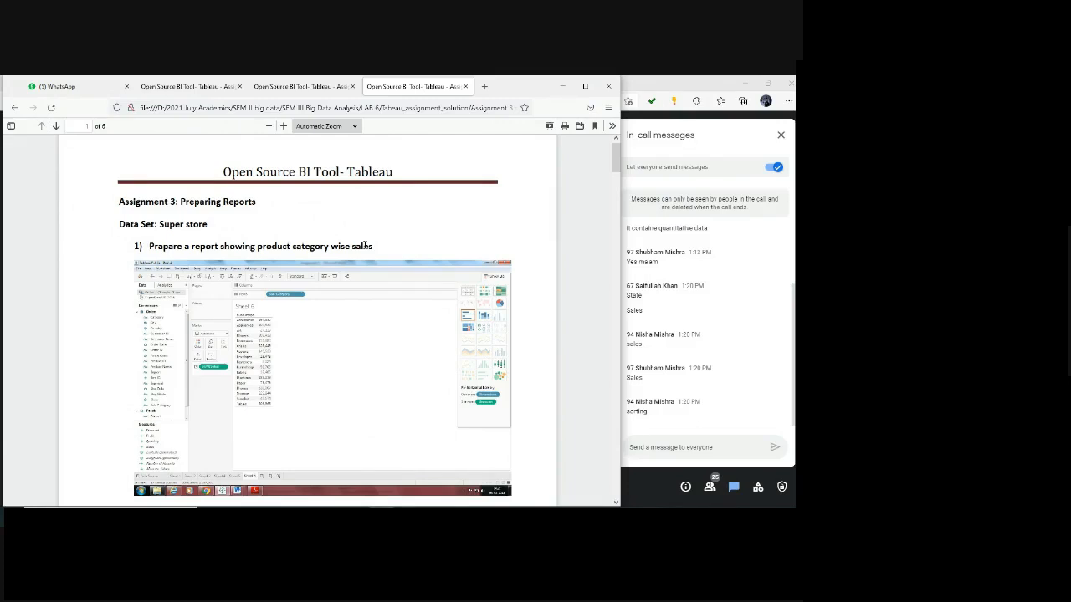
Return to Tableau, clear Sheet 1 and place Category on Rows as a text table.
key(alt+Tab)
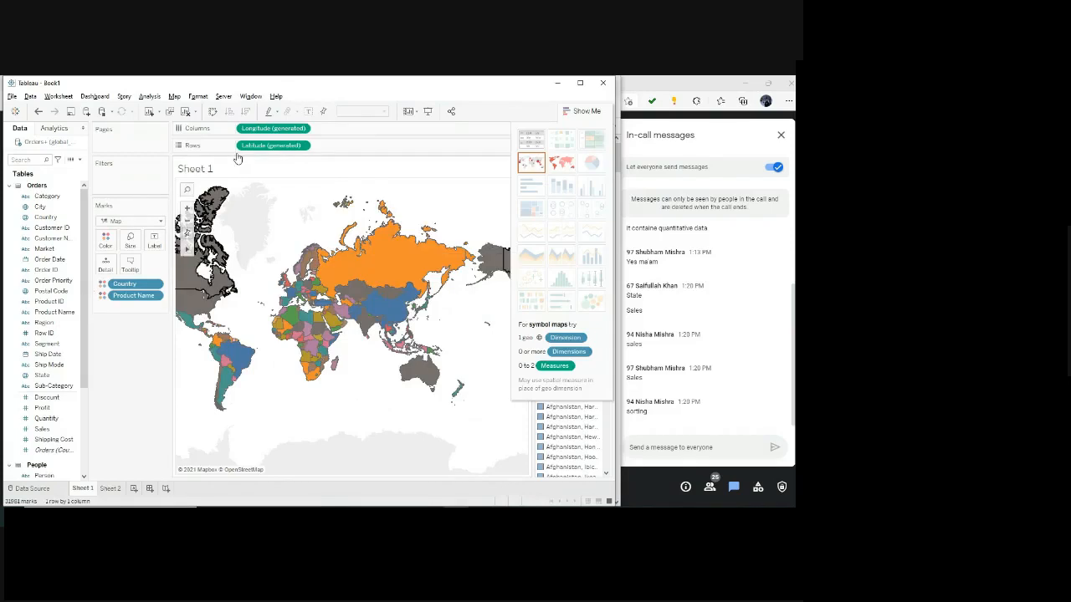
click(186, 111)
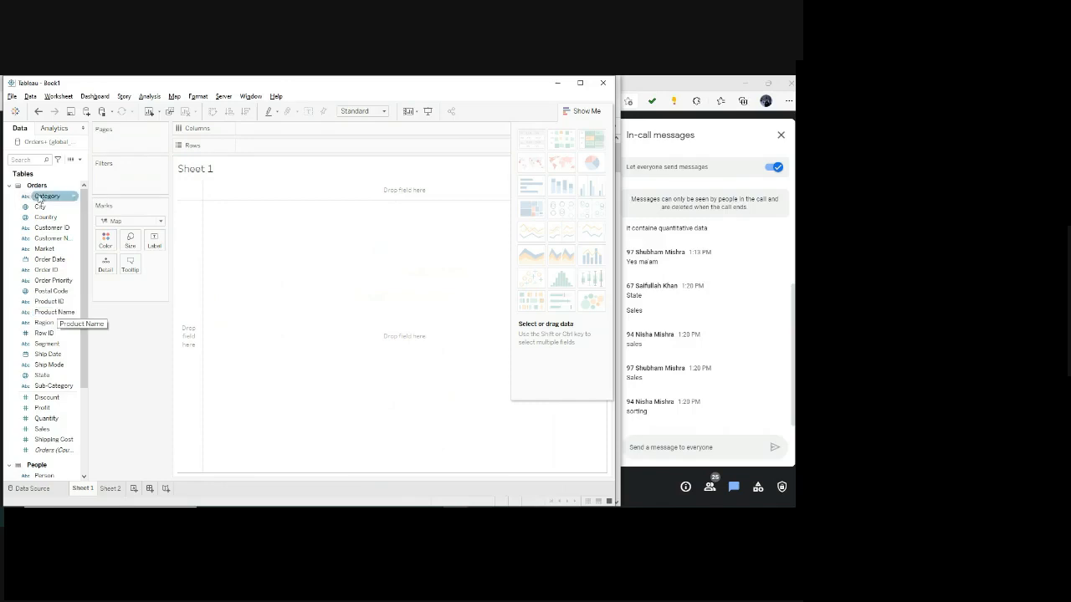
drag(47, 196, 268, 146)
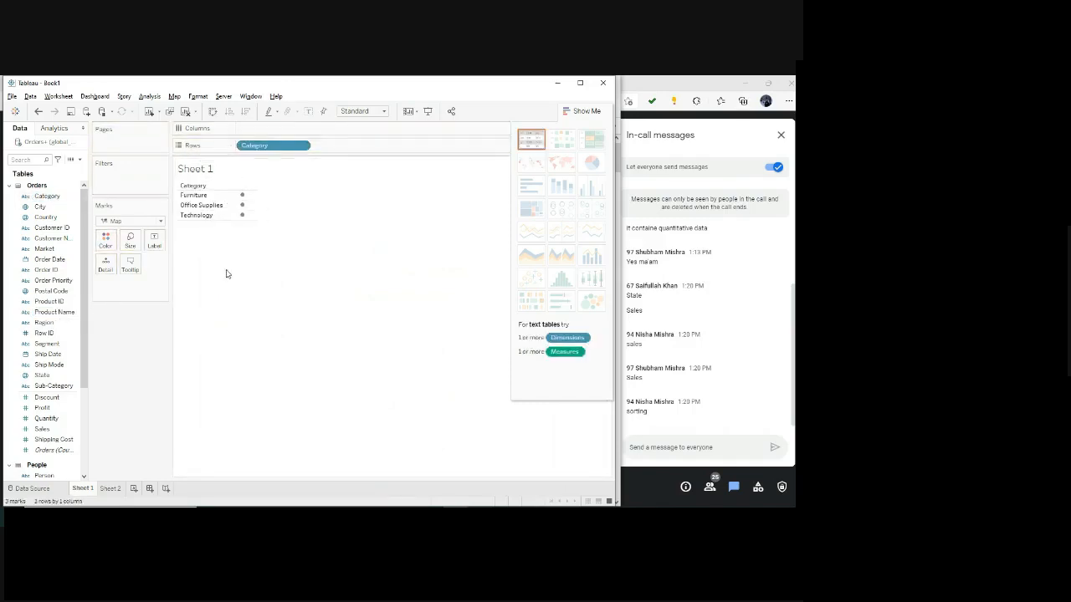
click(528, 144)
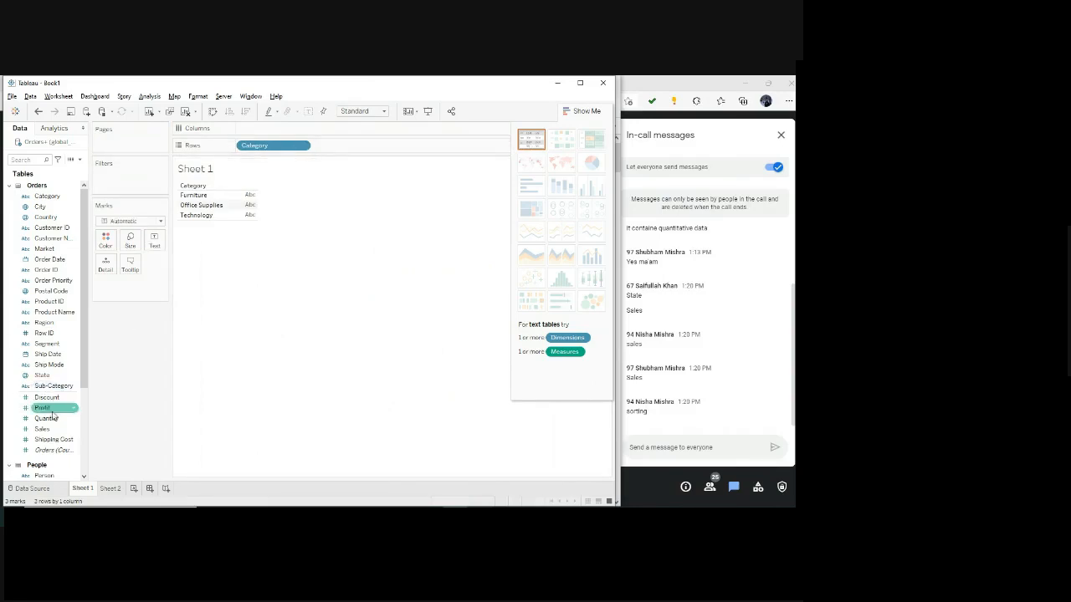
Add Sales to the Category report and present it as a text table, comparing it with the horizontal bars view.
drag(42, 429, 266, 128)
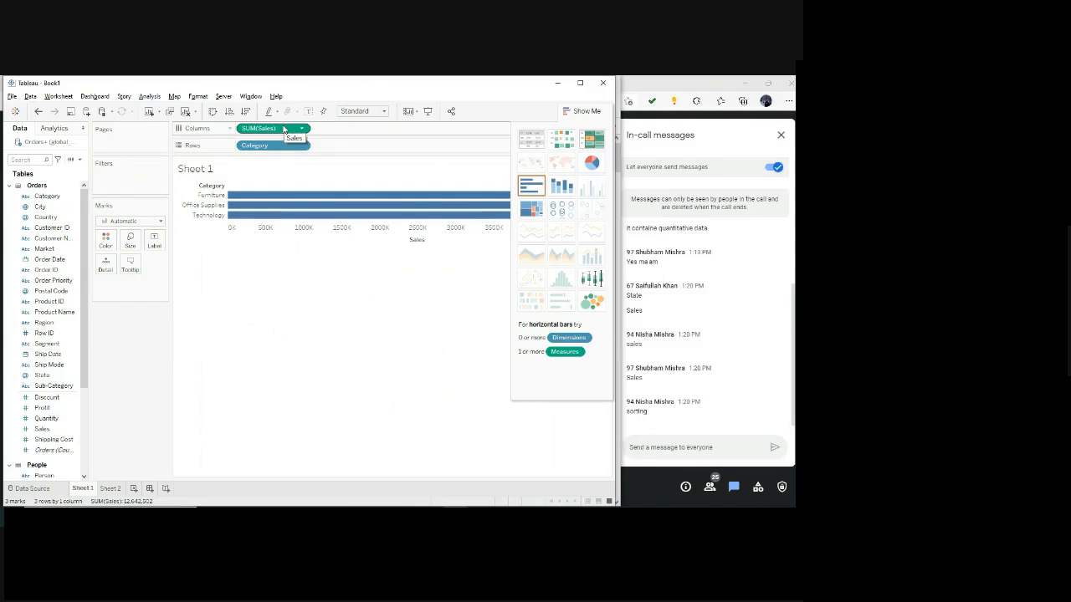
click(538, 148)
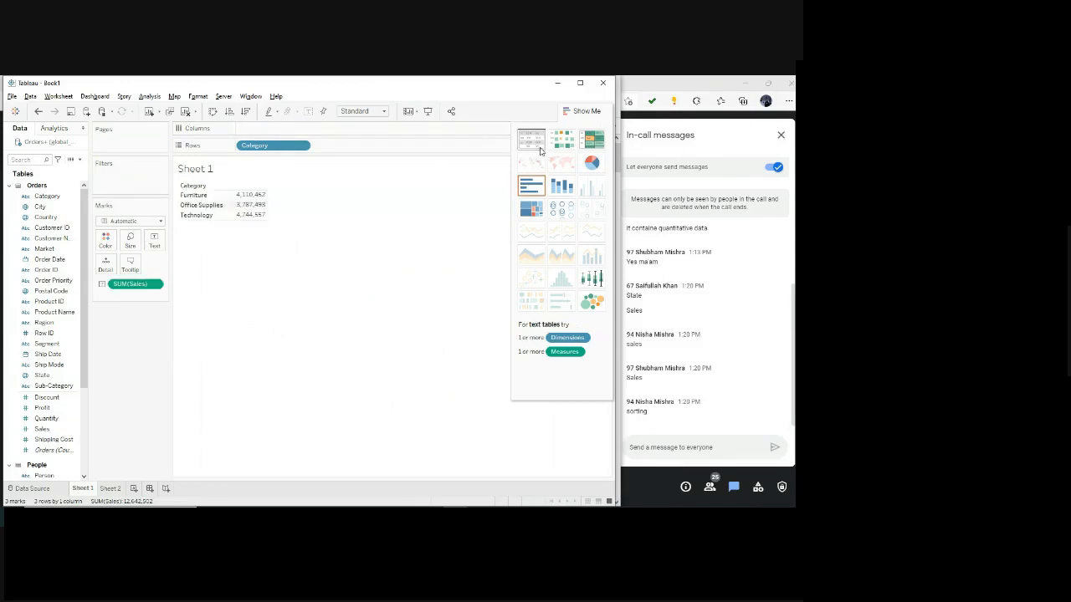
click(531, 185)
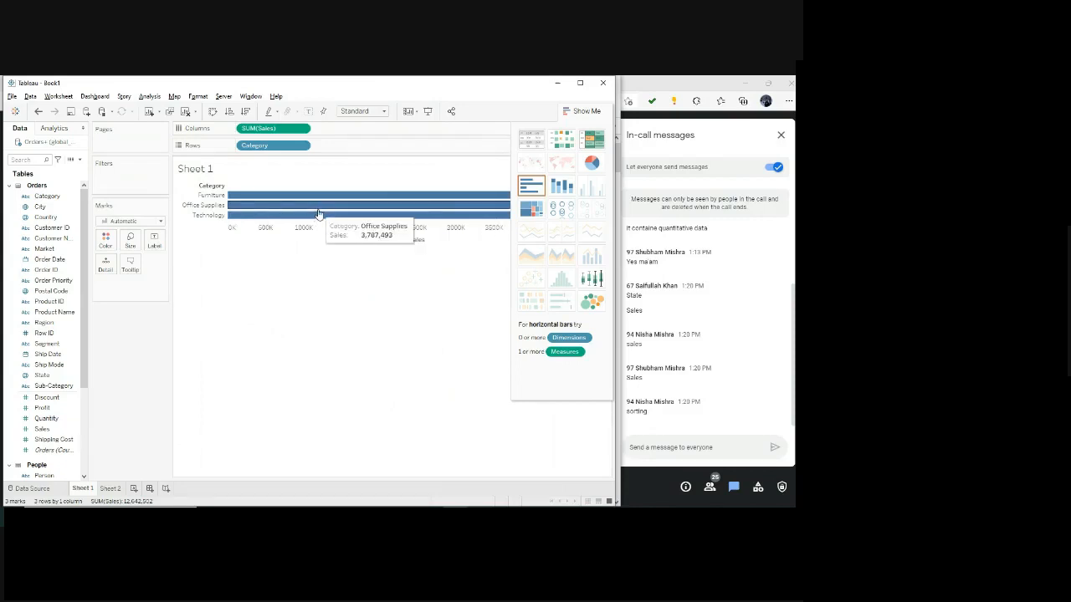
click(533, 147)
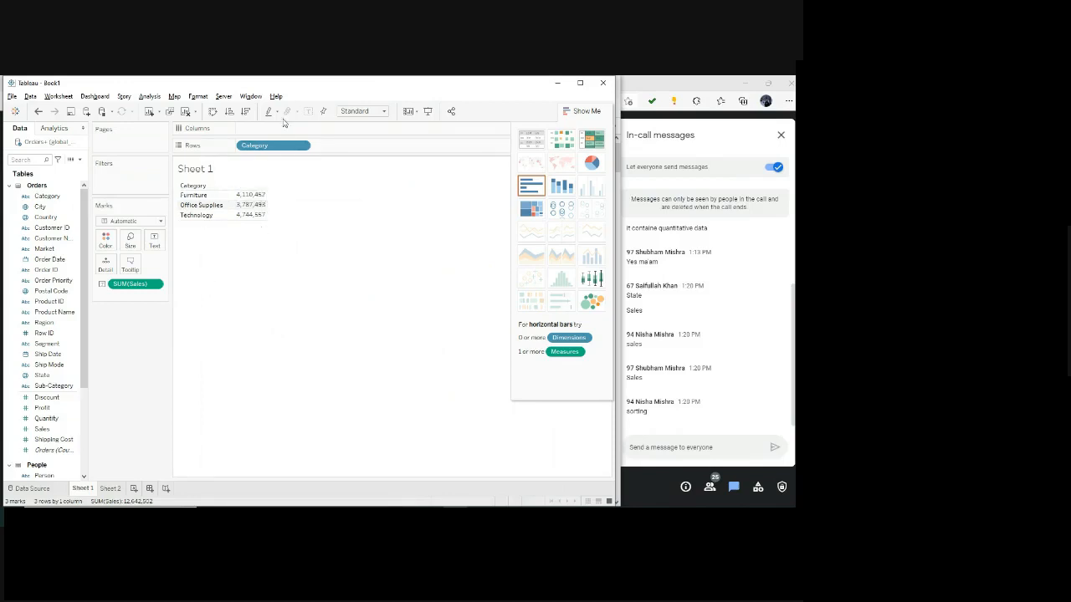
click(101, 284)
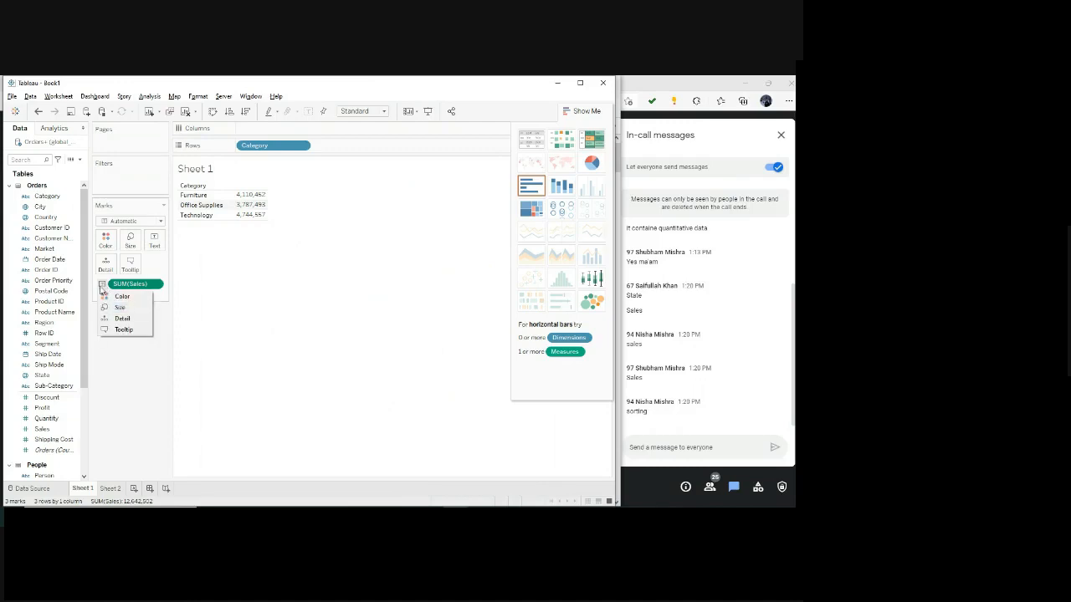
click(209, 290)
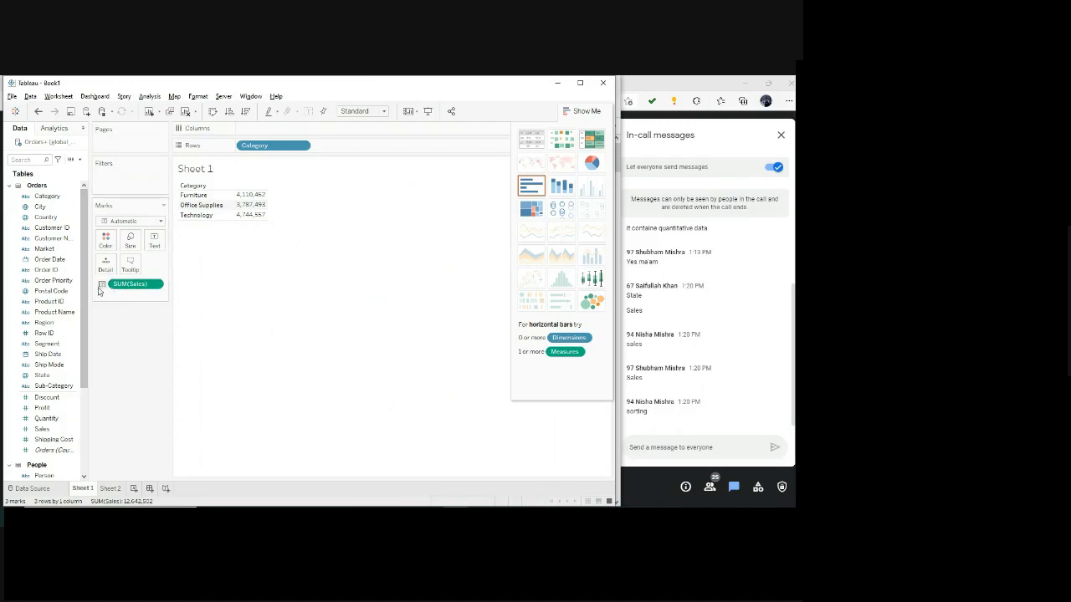
mouse_move(242, 208)
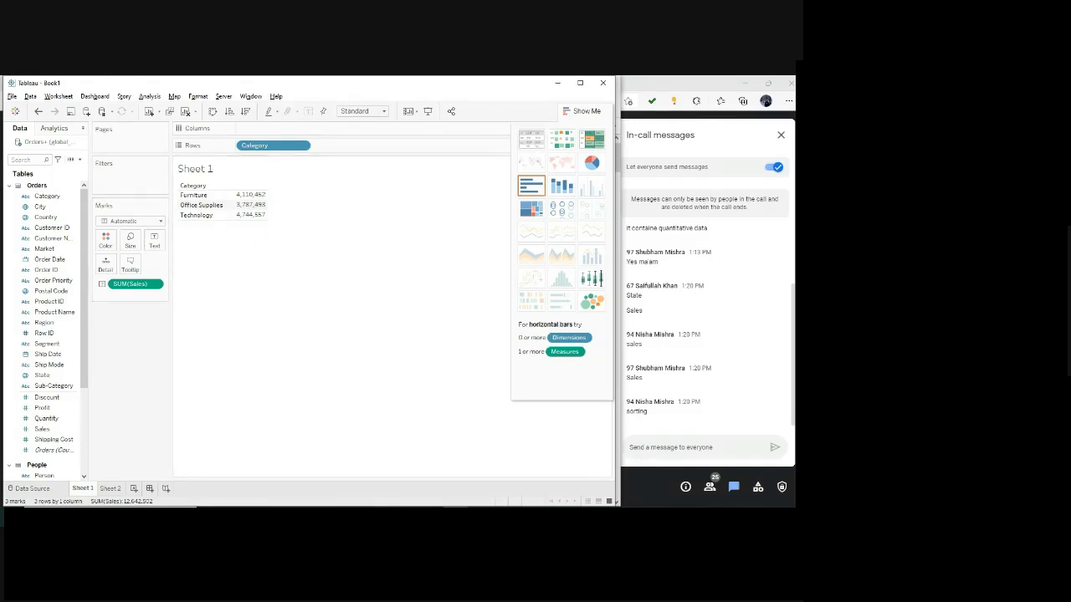
Switch to the Assignment 3 PDF and read on through Question 3 on statewise sales and Question 4 on the Home Office sales percentage.
key(alt+Tab)
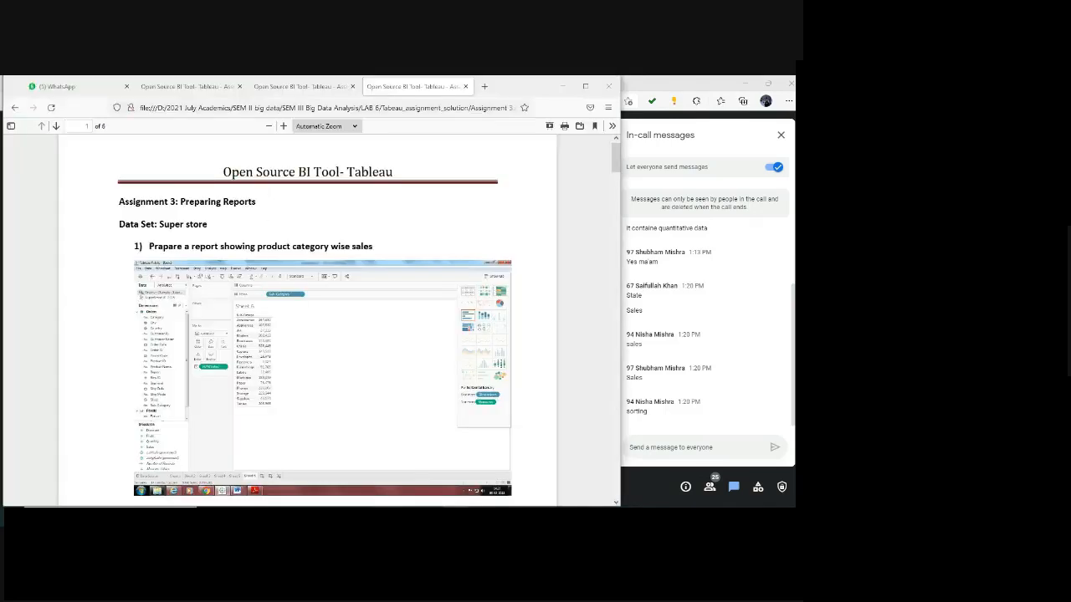
scroll(254, 454, down, 5)
scroll(254, 455, down, 3)
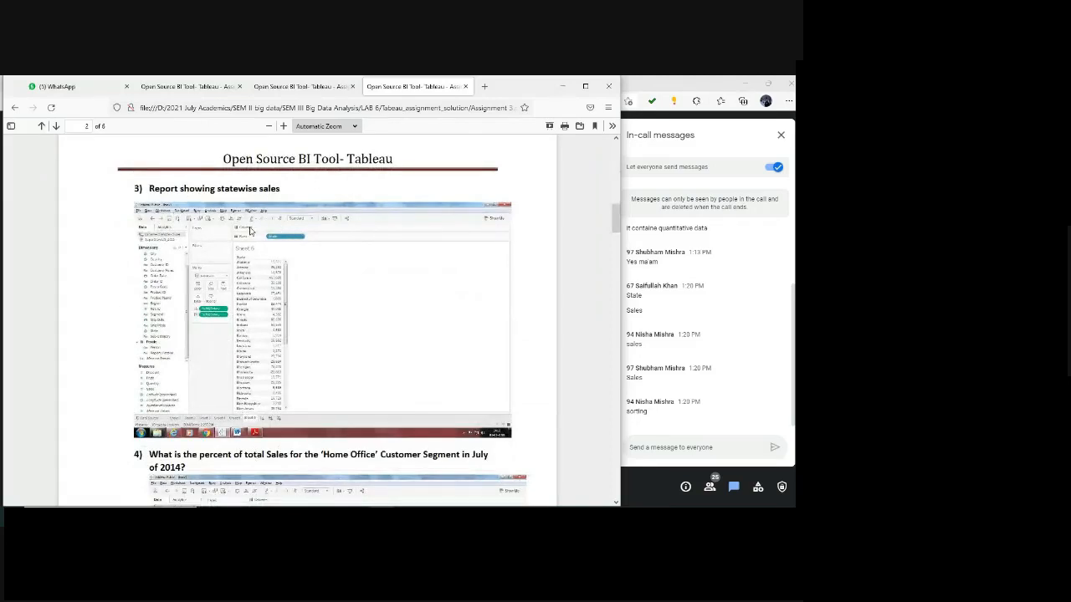
scroll(257, 368, down, 4)
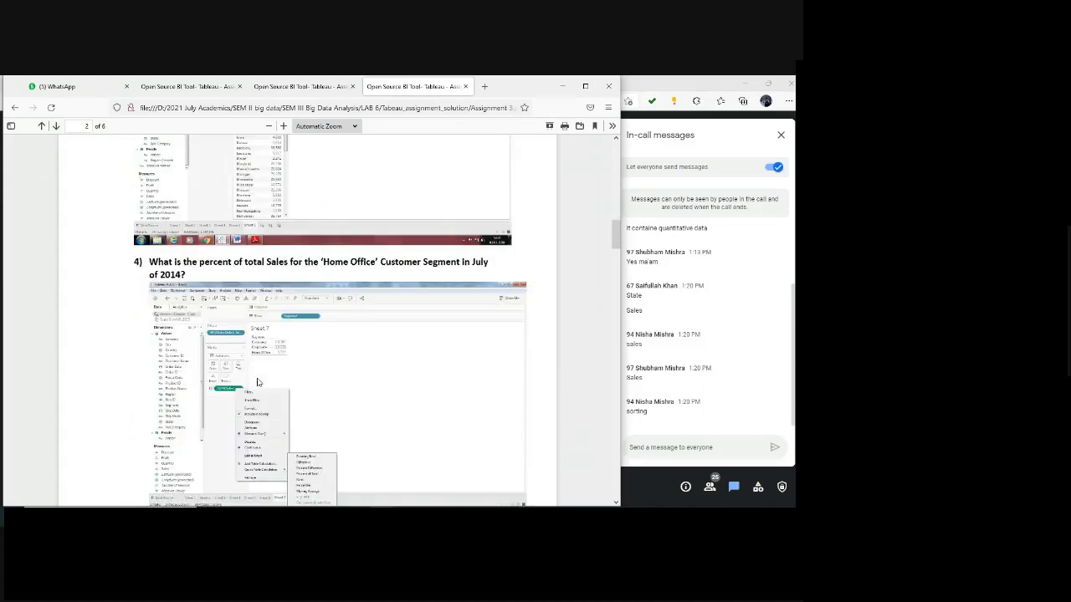
scroll(257, 378, up, 1)
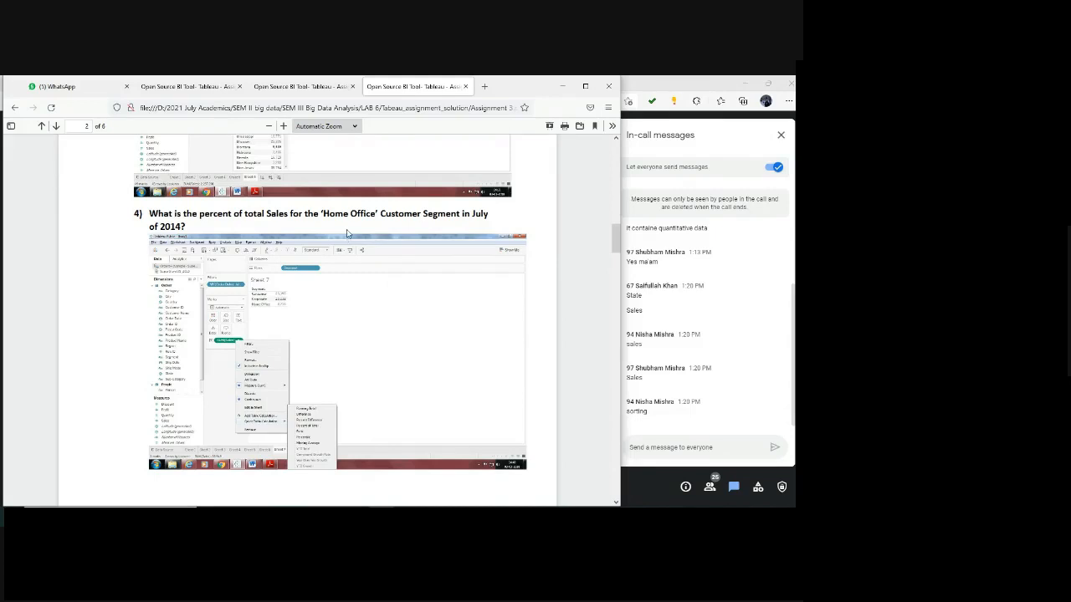
Return to Tableau, replace Category with Segment on Rows and filter Segment to Home Office only.
key(alt+Tab)
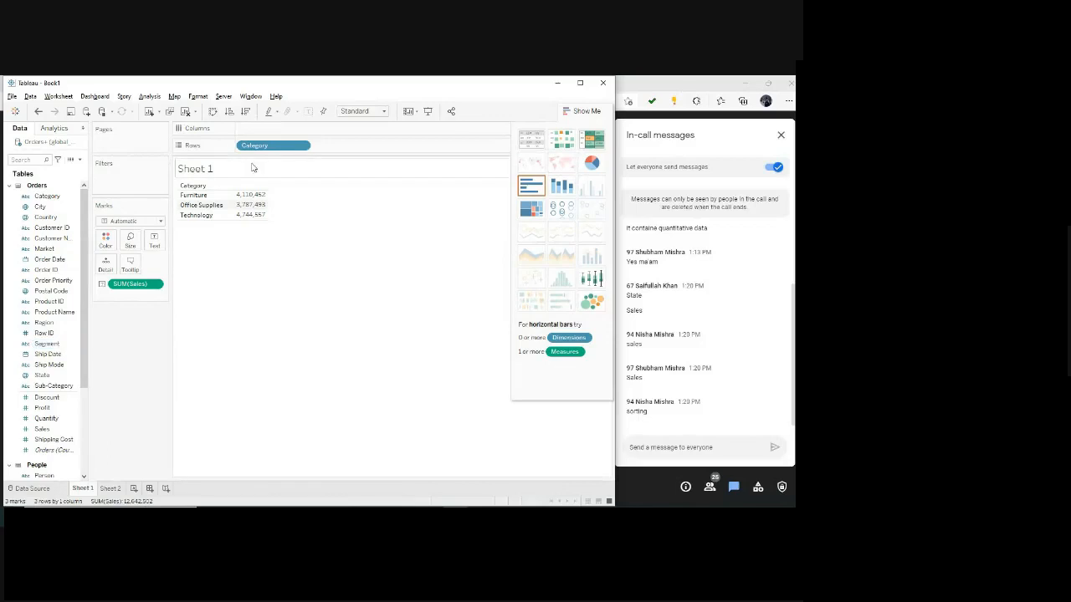
mouse_move(273, 146)
mouse_down()
mouse_move(38, 308)
mouse_move(42, 322)
mouse_move(280, 137)
mouse_move(270, 146)
mouse_up()
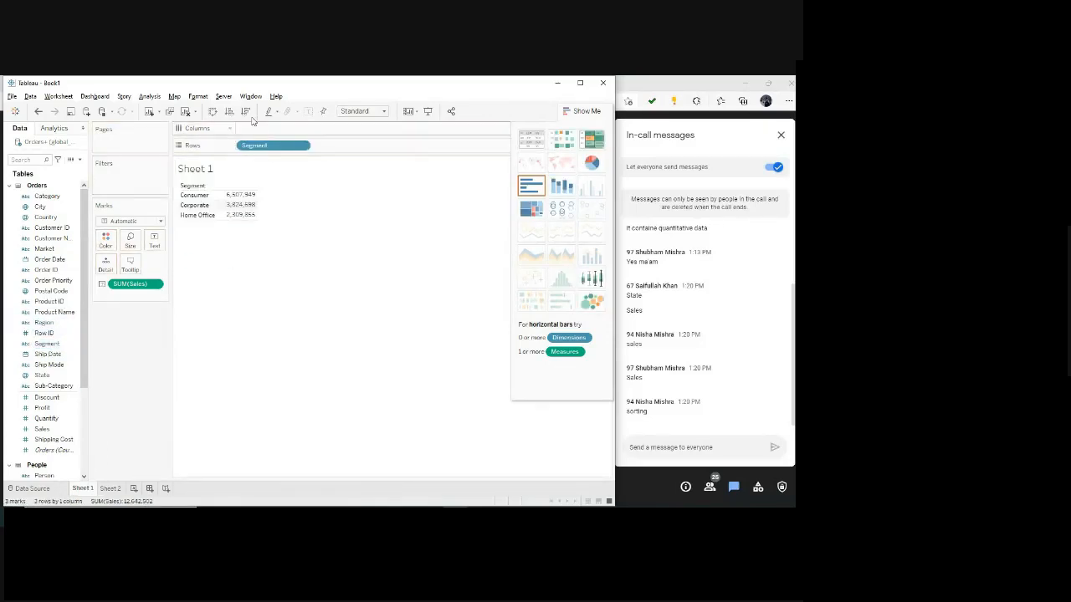
click(305, 149)
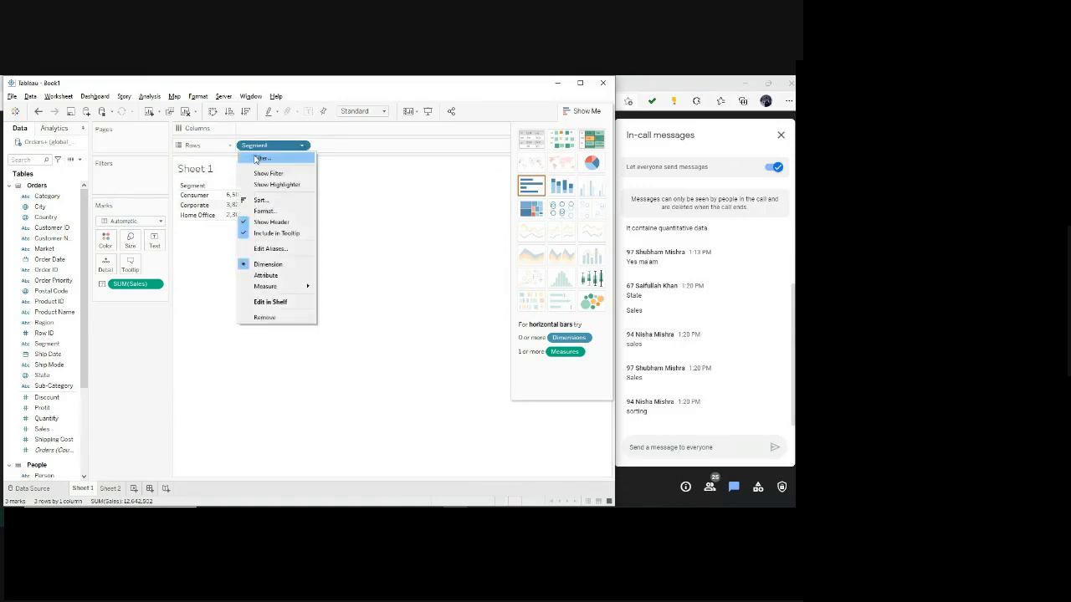
click(260, 158)
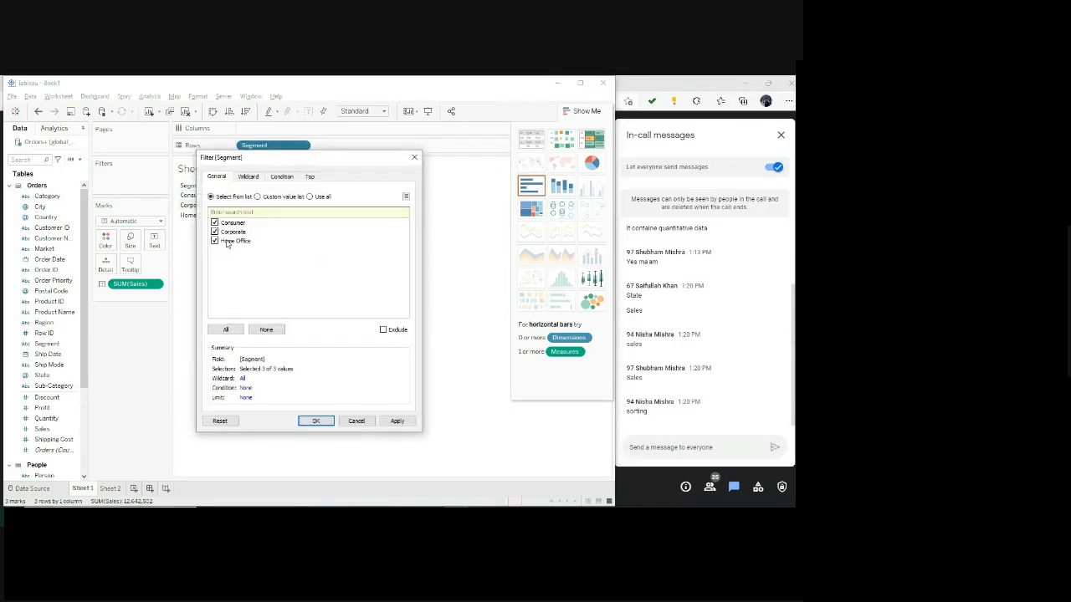
click(214, 222)
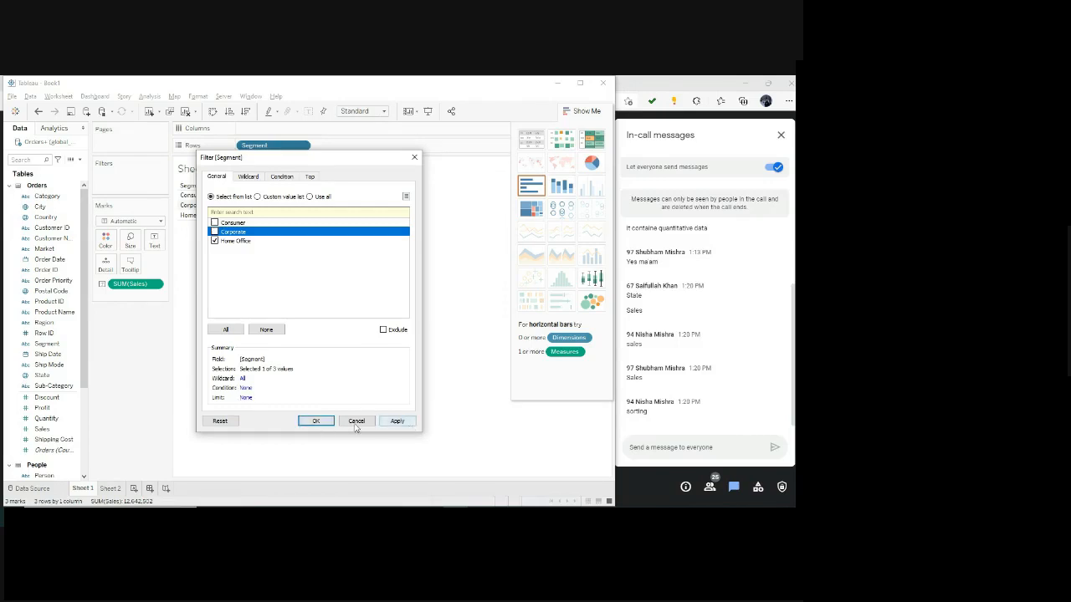
key(Return)
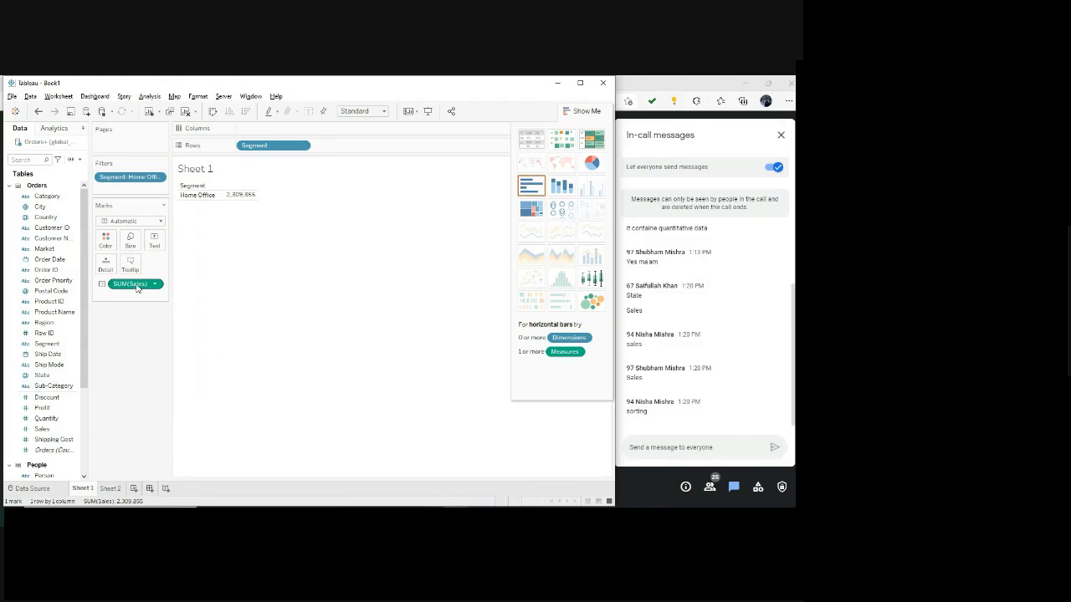
Take Sales off the marks, add it to Columns and present the Home Office report as a text table.
drag(136, 285, 274, 124)
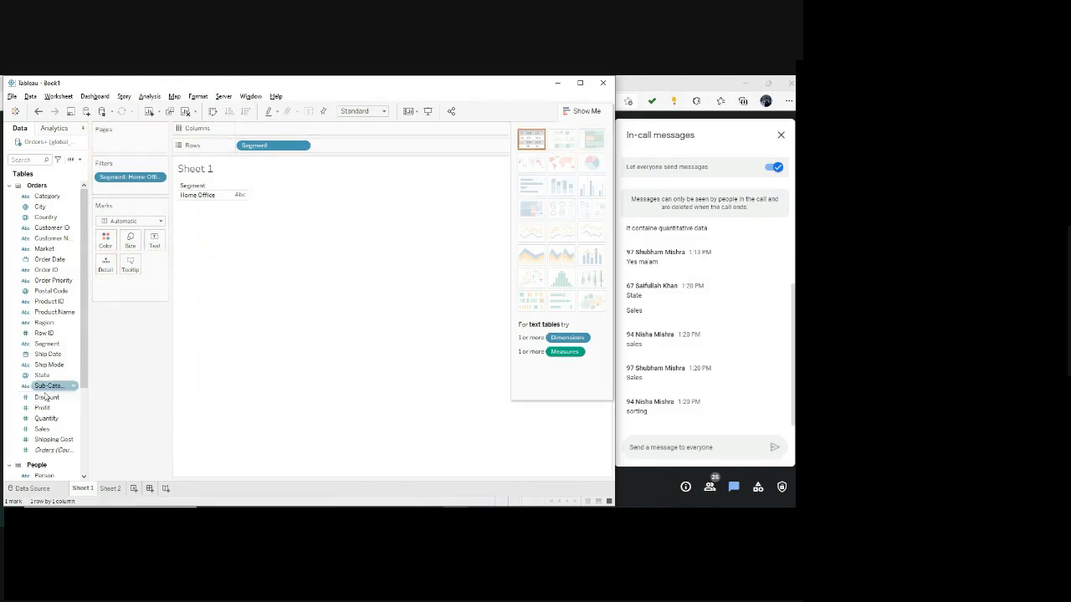
drag(42, 429, 287, 129)
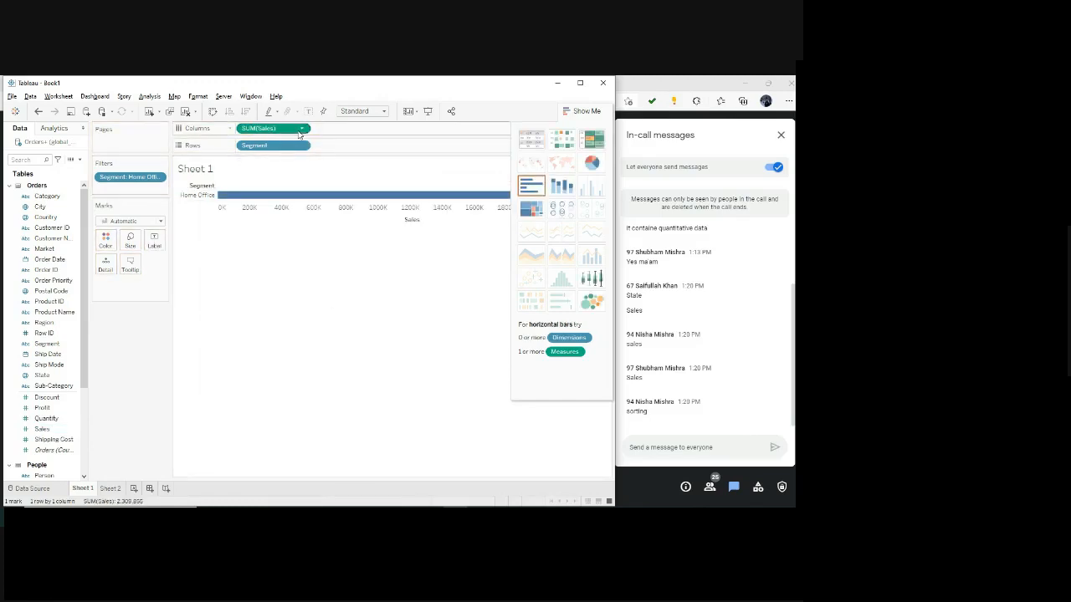
click(524, 140)
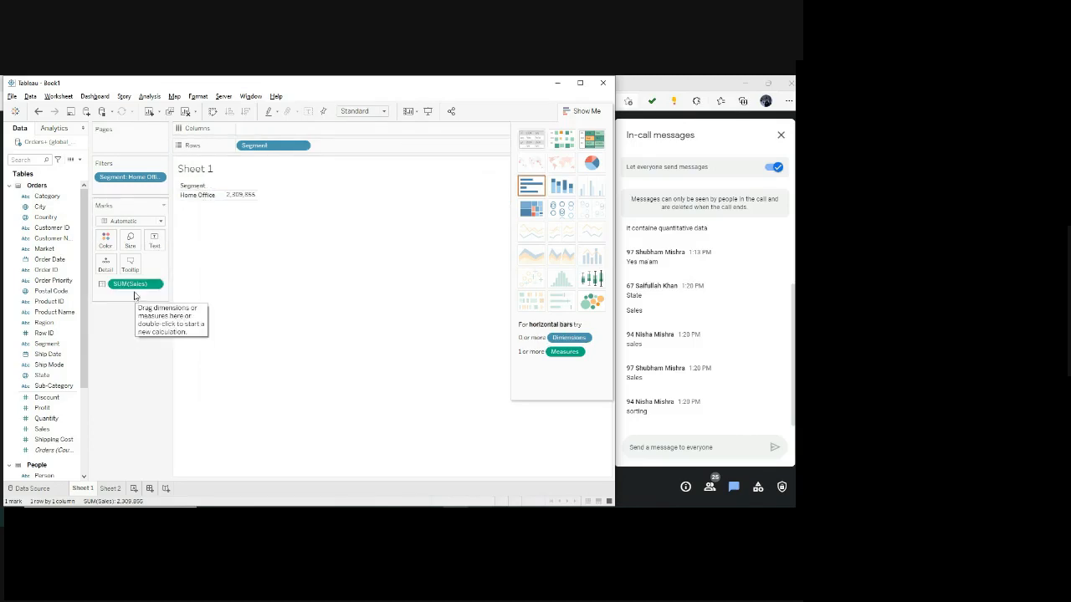
Move Sales to Columns and present the Home Office sales as stacked bars and finally as packed bubbles.
drag(132, 286, 270, 128)
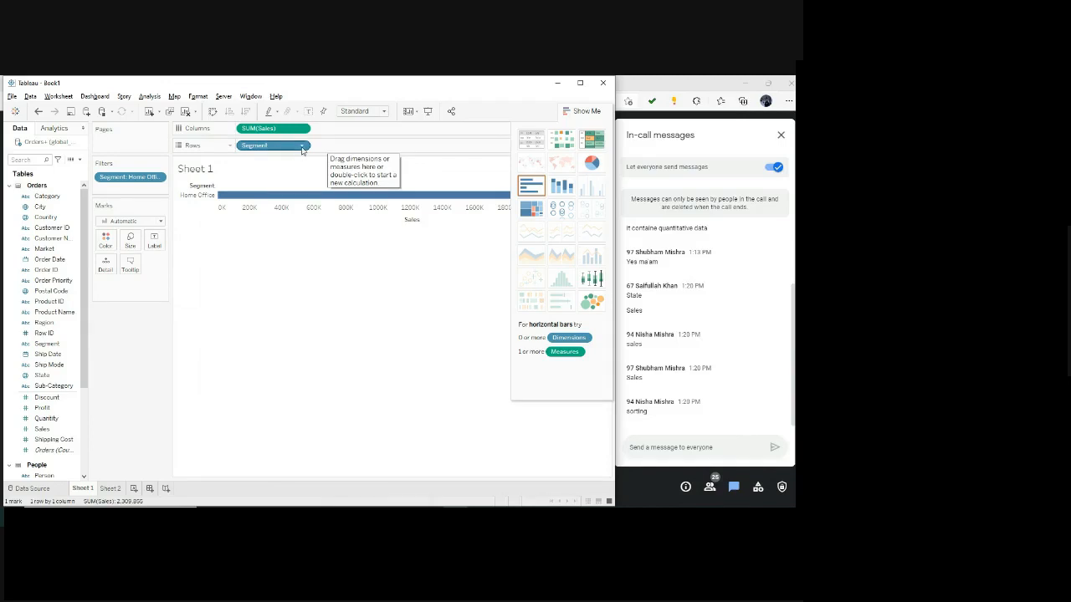
click(302, 148)
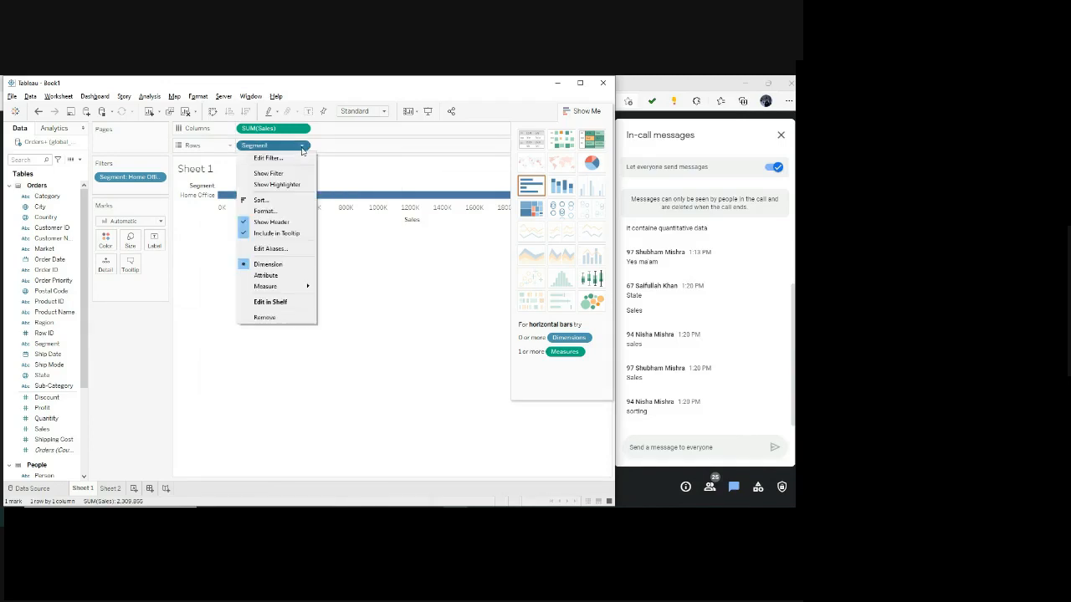
click(376, 144)
click(554, 186)
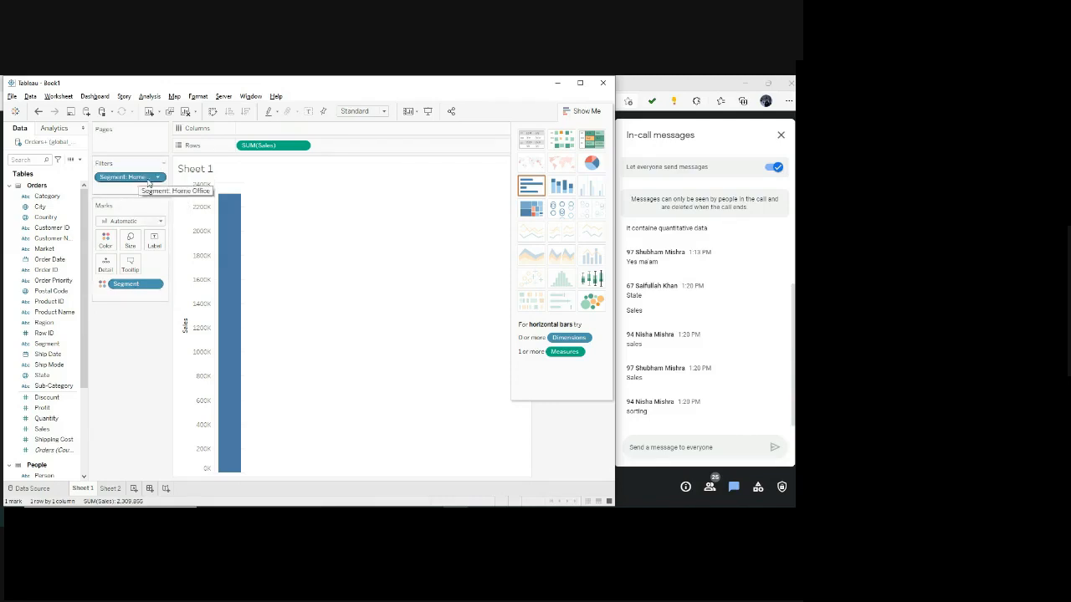
mouse_move(230, 313)
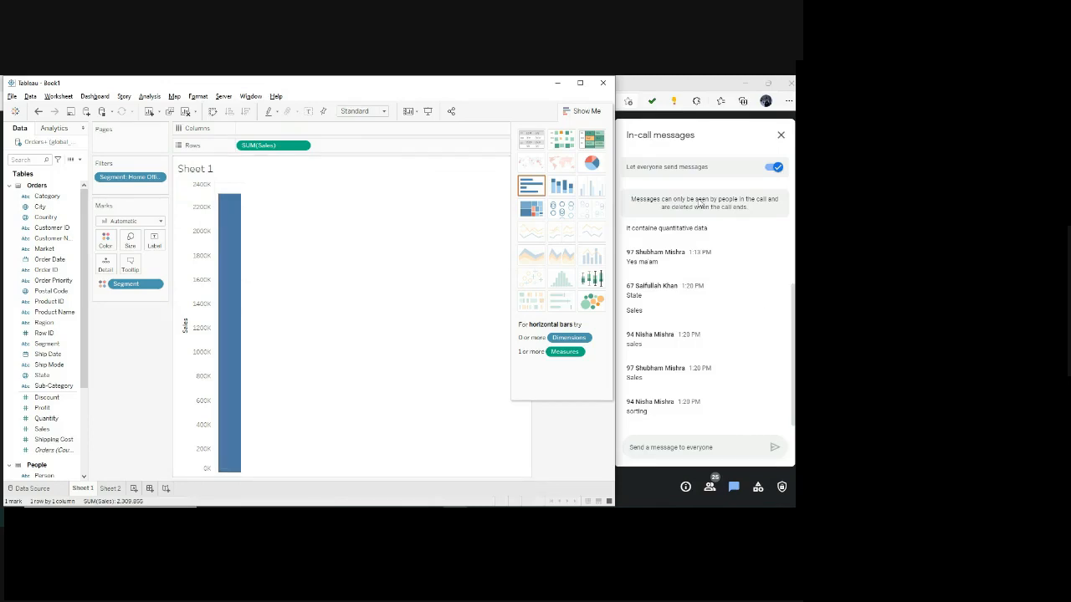
click(593, 303)
mouse_move(242, 293)
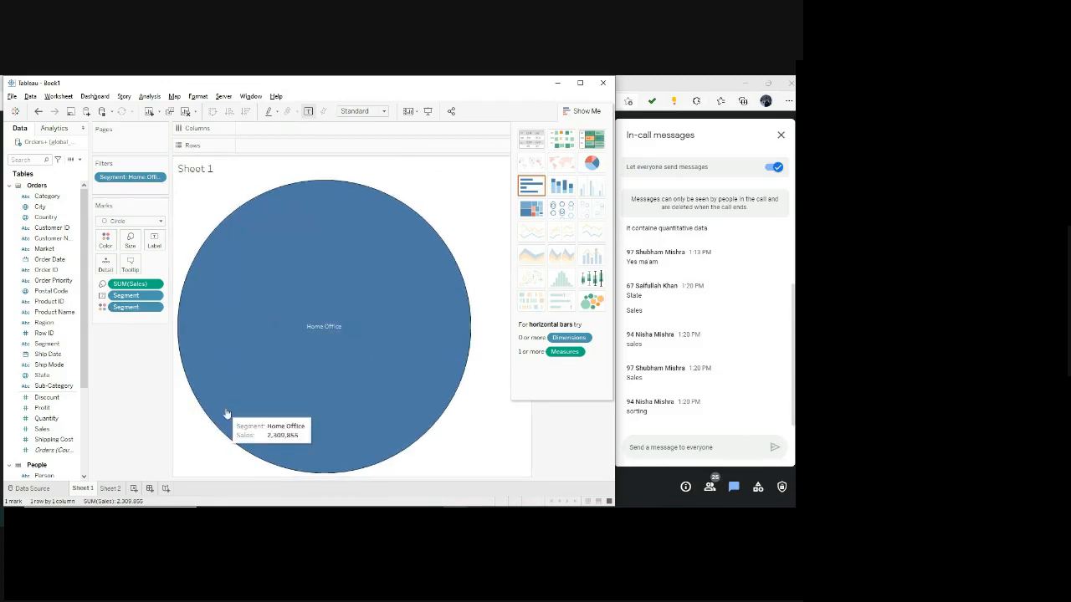
Add Ship Date by year to the marks and examine the sales of each year's Home Office bubble.
drag(48, 354, 129, 318)
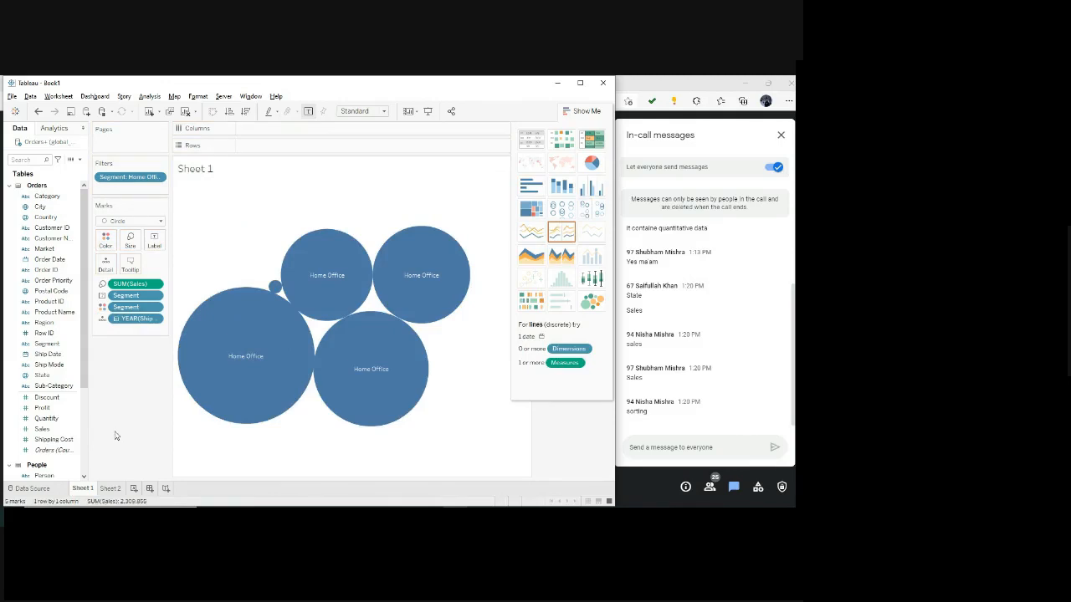
right_click(127, 320)
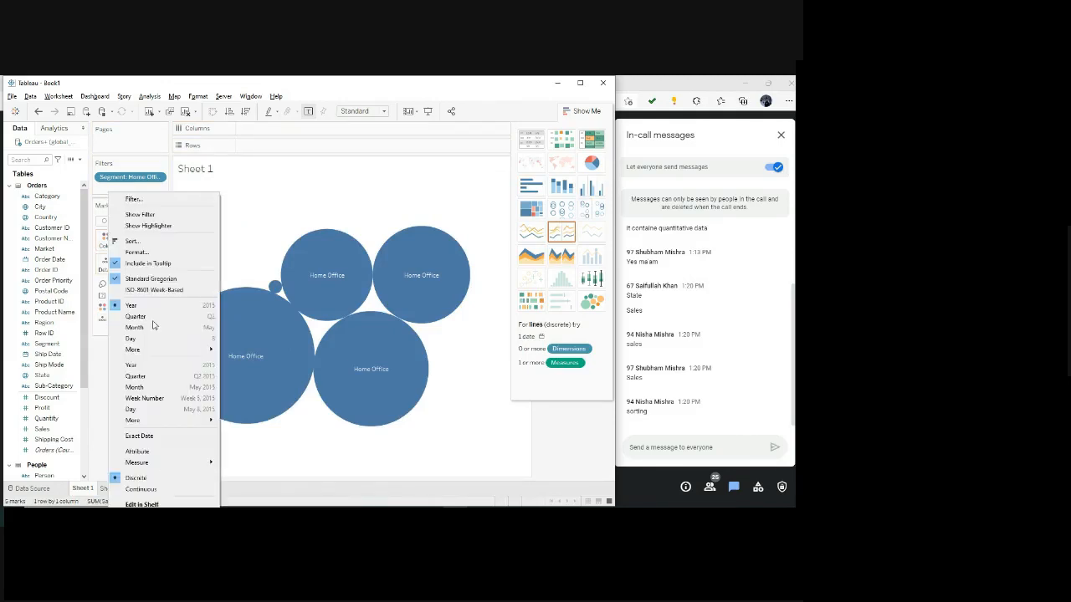
click(101, 356)
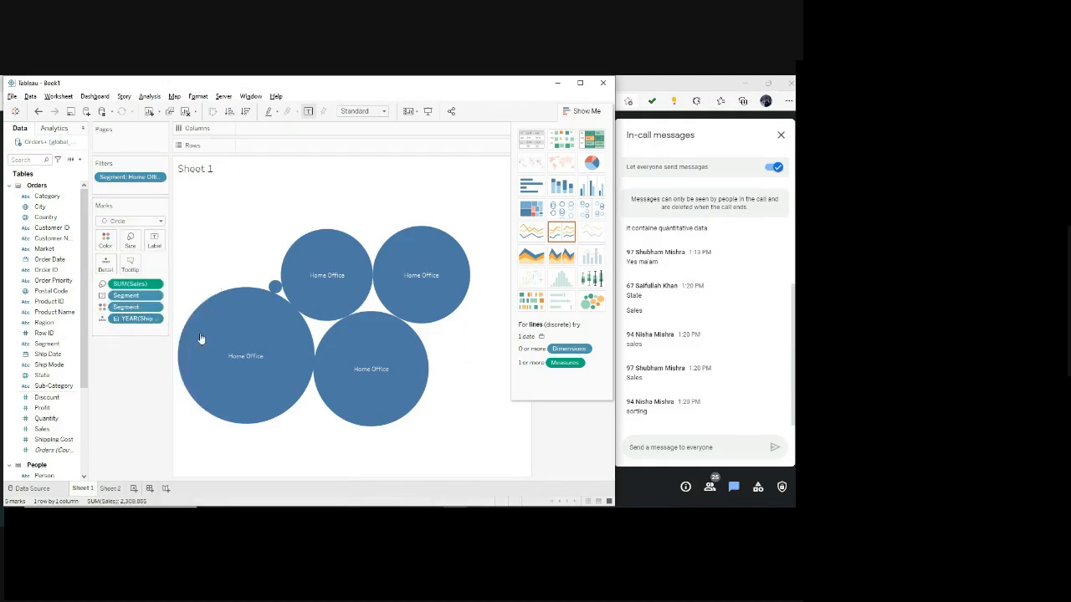
mouse_move(277, 291)
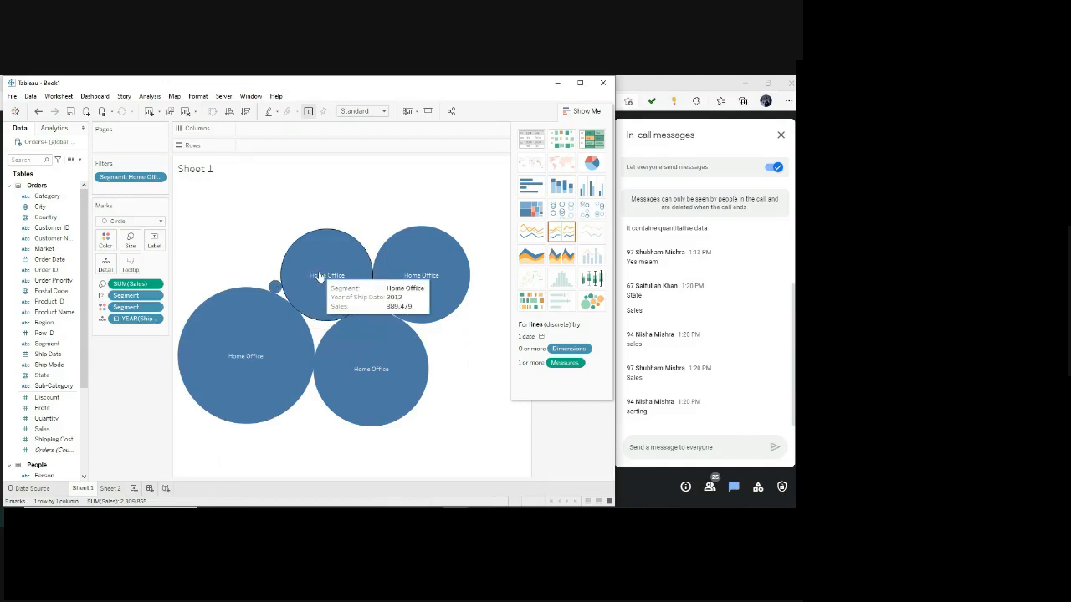
mouse_move(285, 373)
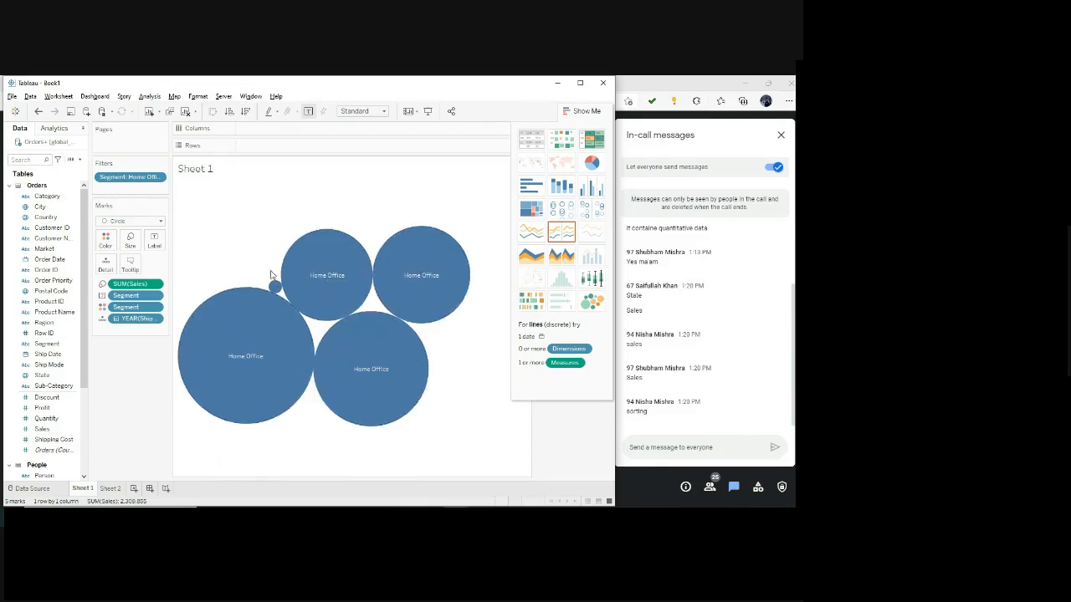
mouse_move(403, 361)
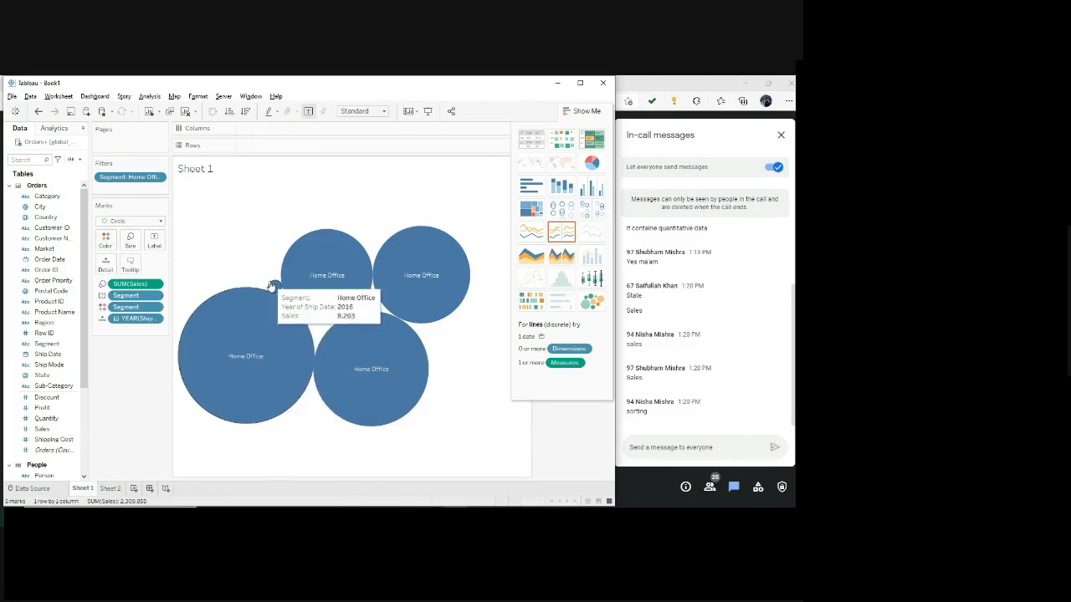
mouse_move(420, 267)
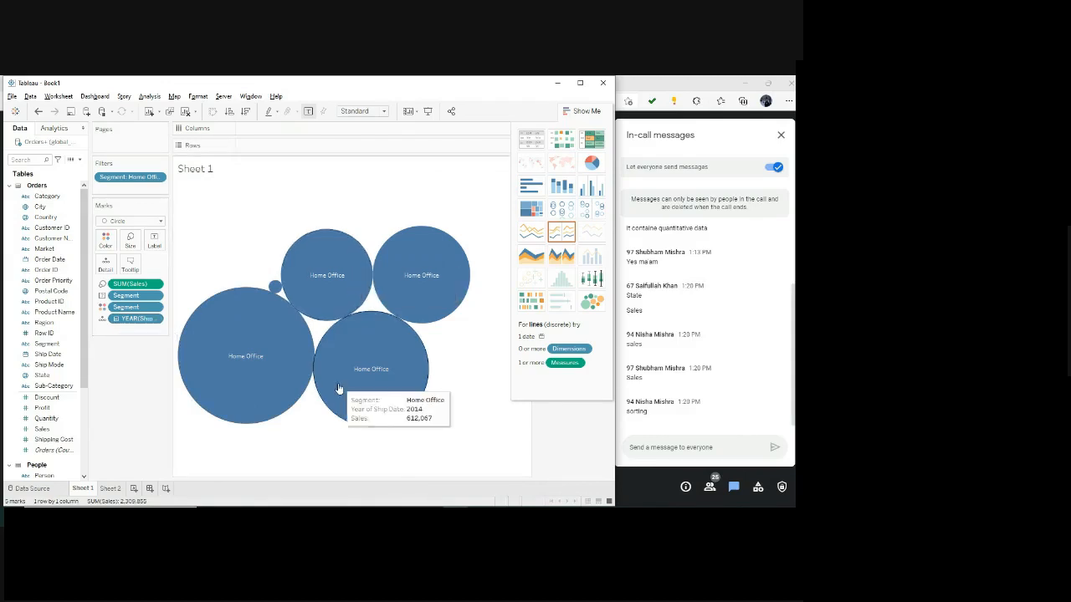
mouse_move(229, 355)
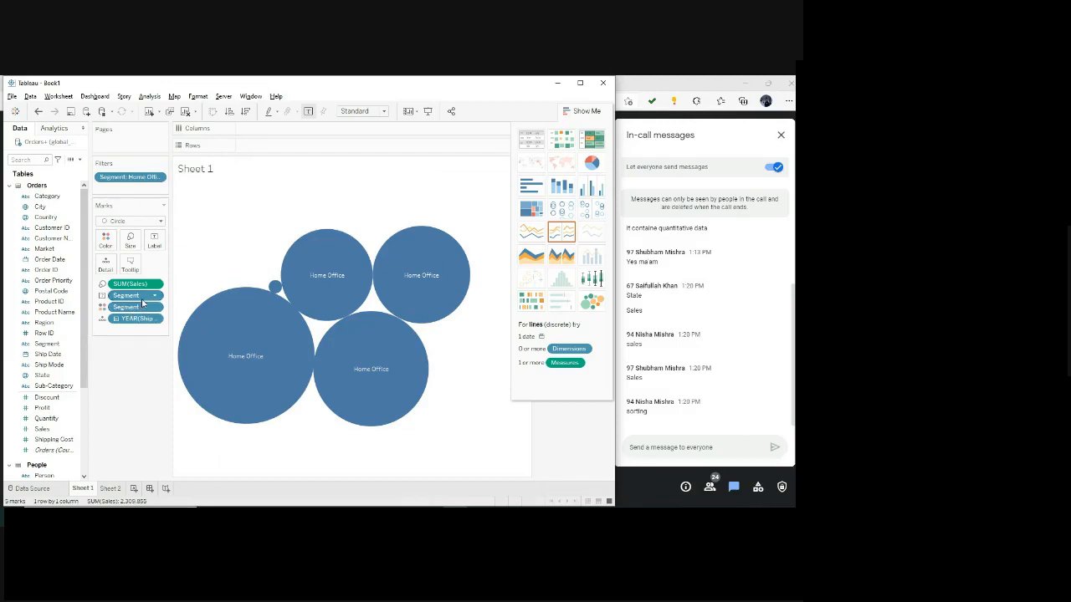
Try removing the Segment label from the packed bubbles and undo the removal.
drag(142, 300, 114, 486)
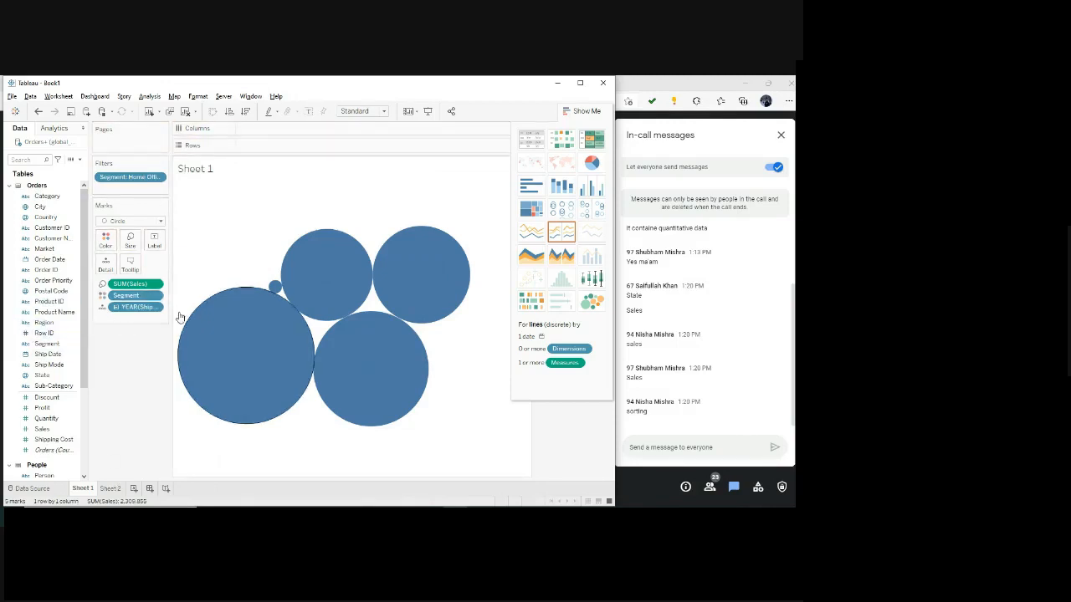
key(ctrl+z)
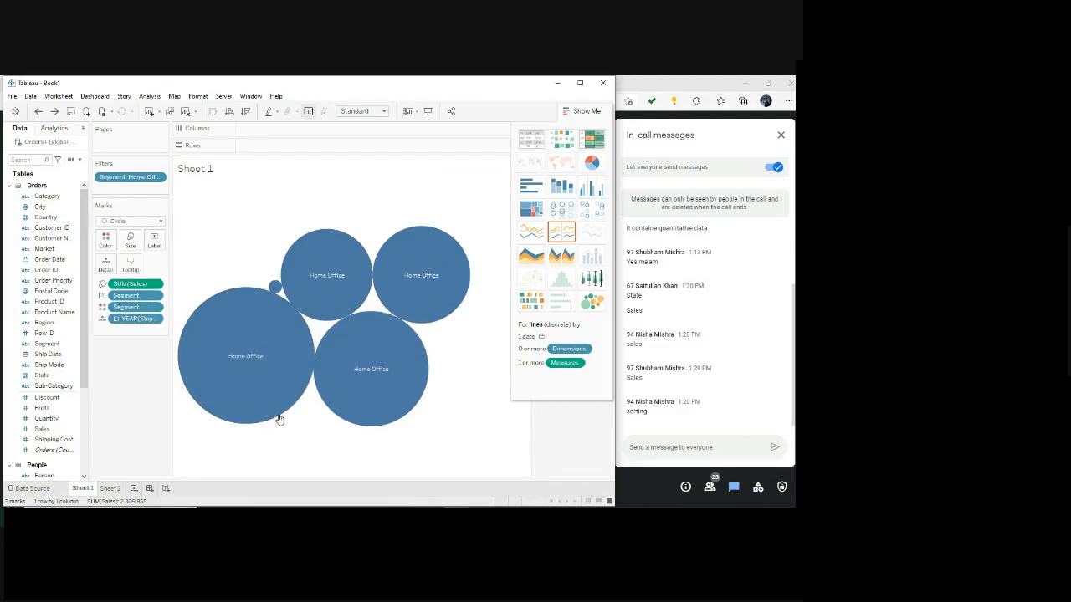
mouse_move(389, 427)
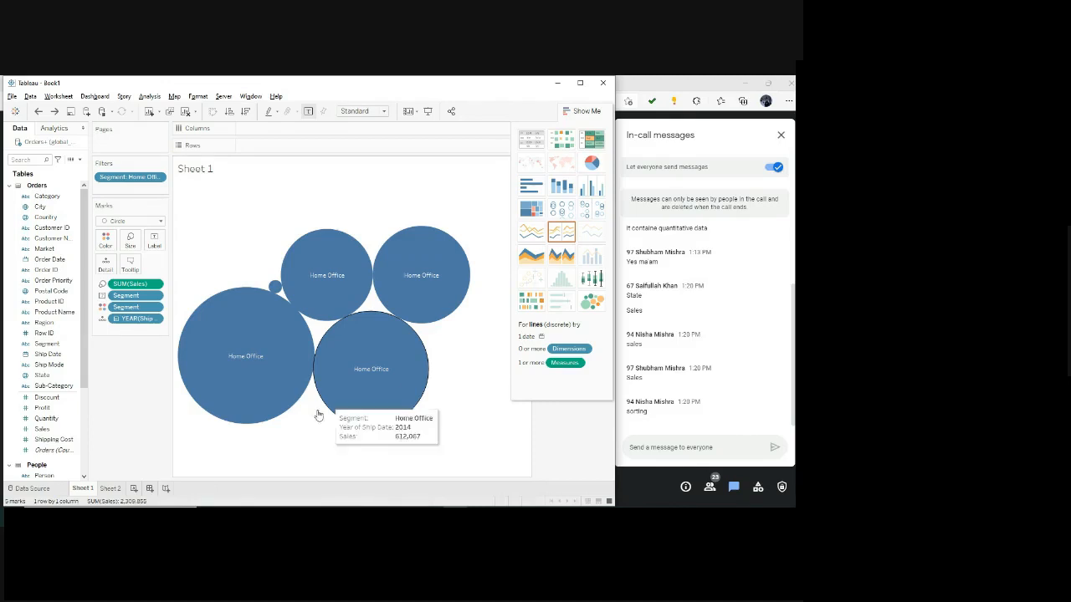
Switch to the Assignment 3 PDF and read Question 5 on the top 10 product names by sales within each region.
click(377, 516)
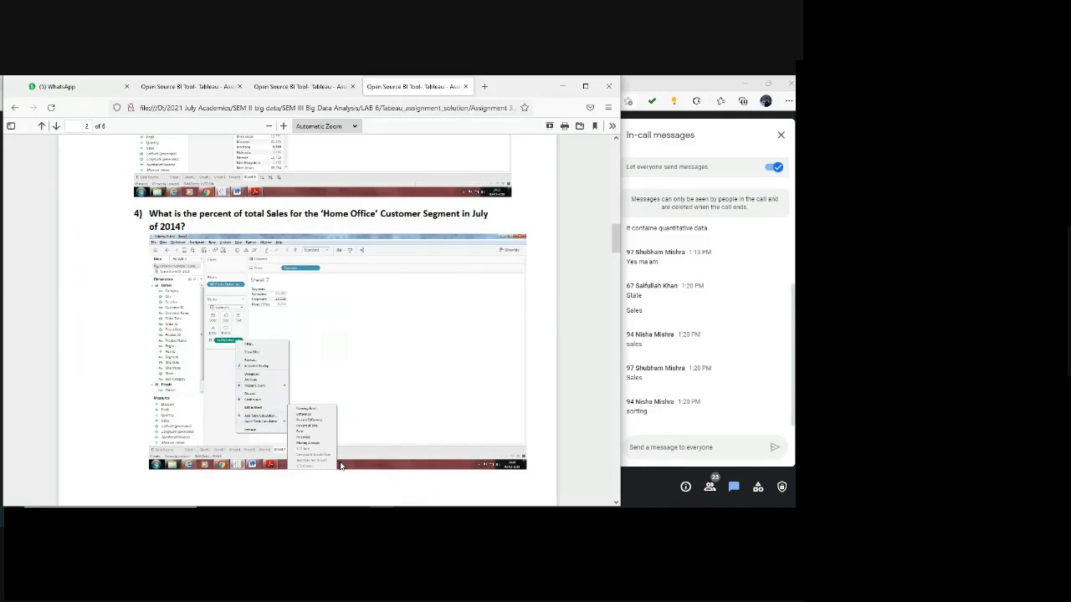
scroll(341, 466, down, 10)
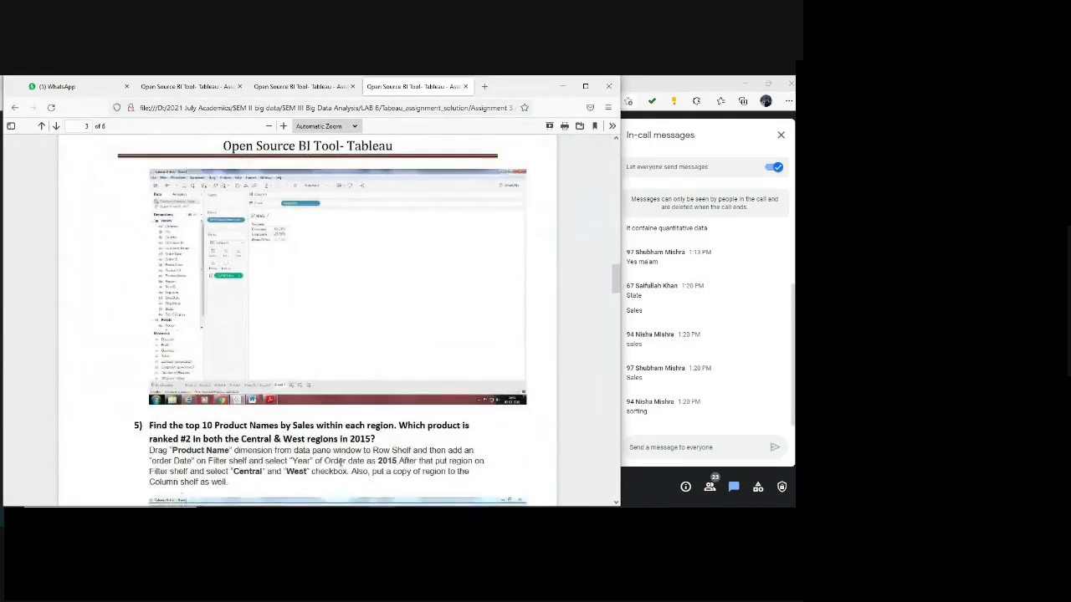
scroll(340, 462, down, 6)
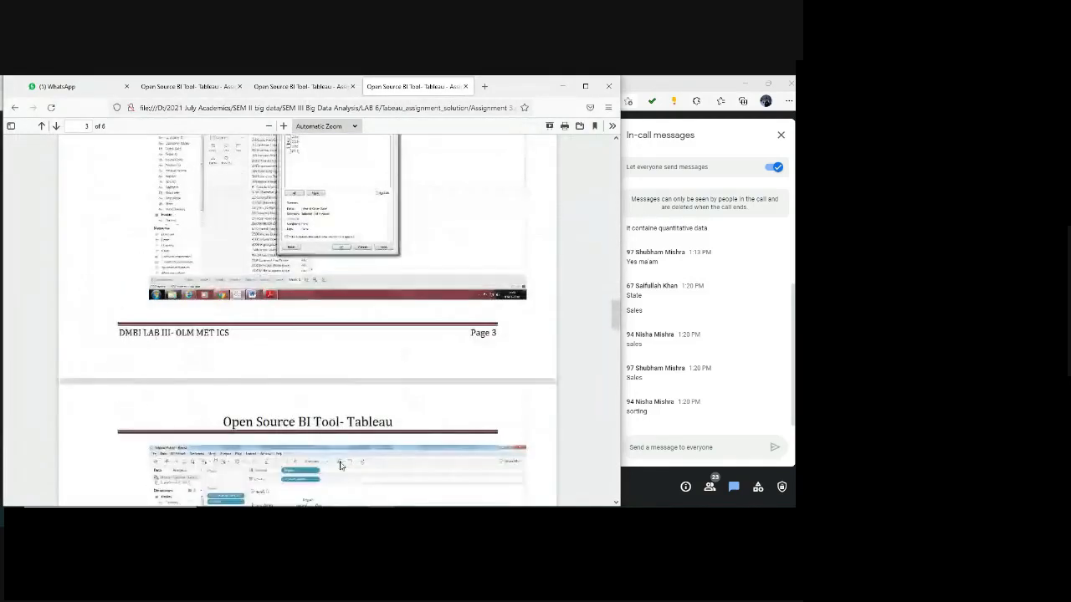
scroll(339, 466, down, 5)
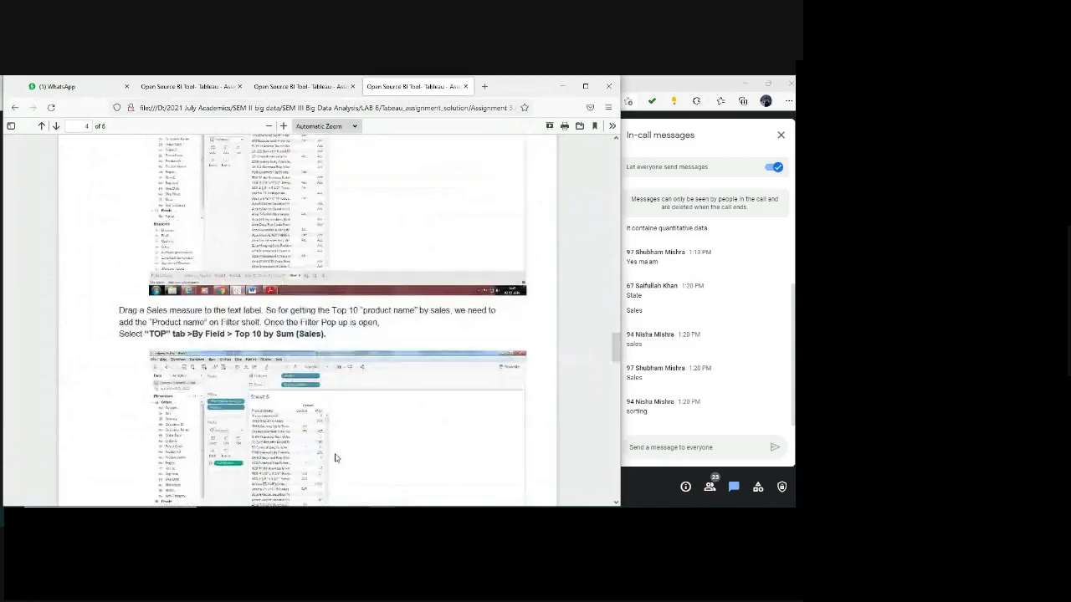
Return to Tableau and compare the yearly Home Office sales as text table, heat map, highlight table and Gantt view, ending with packed bubbles.
key(alt+Tab)
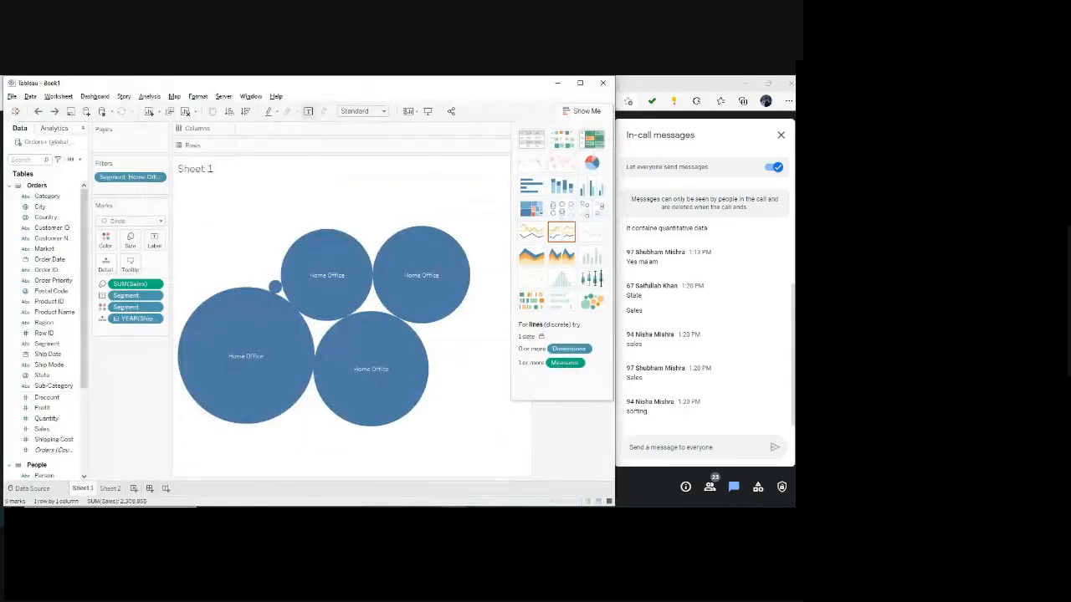
click(529, 139)
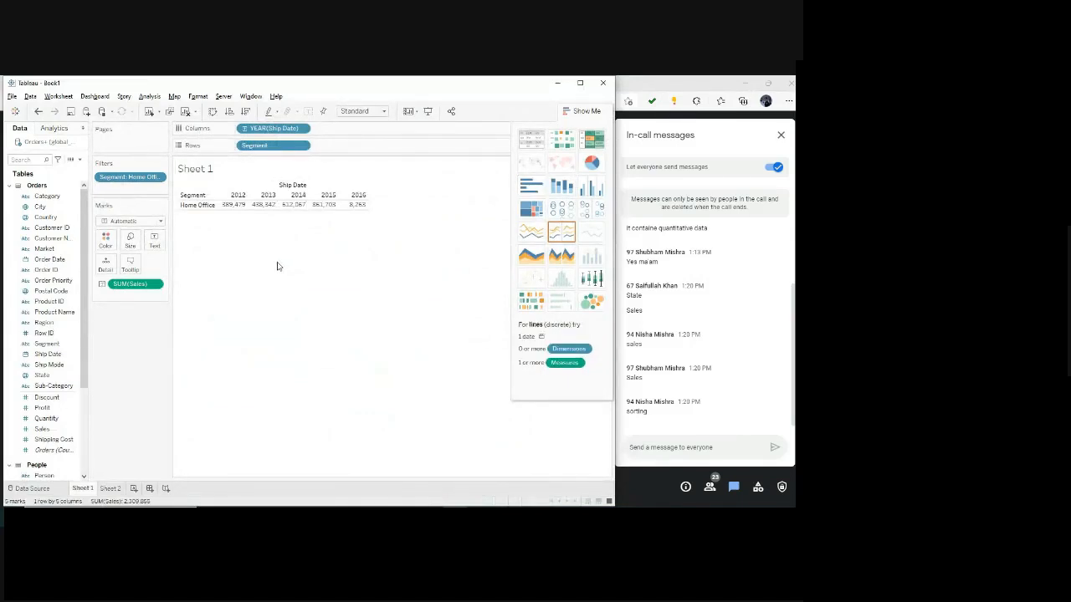
click(560, 140)
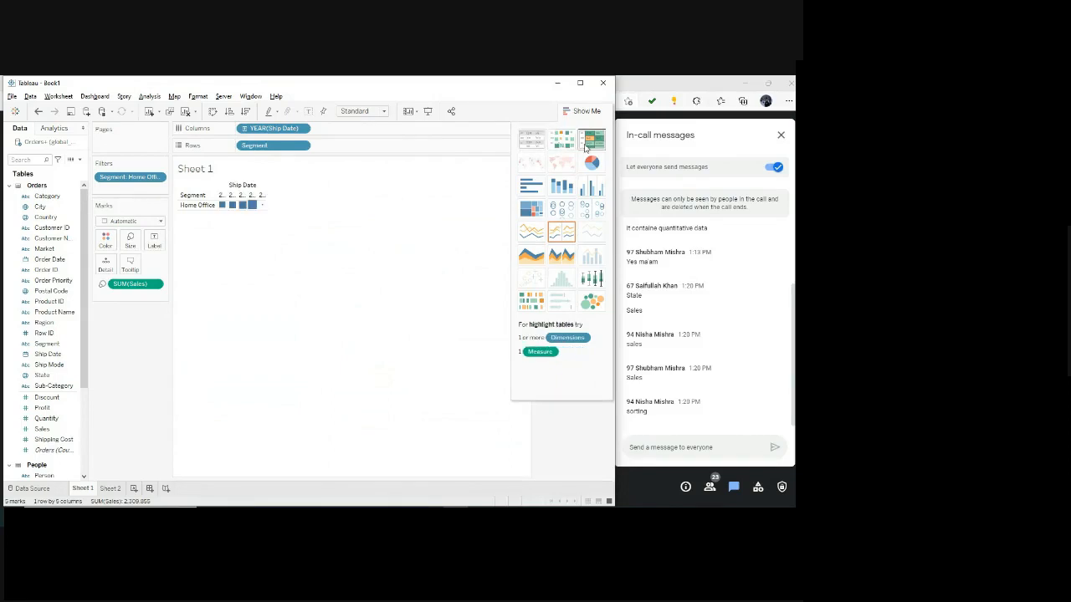
click(592, 138)
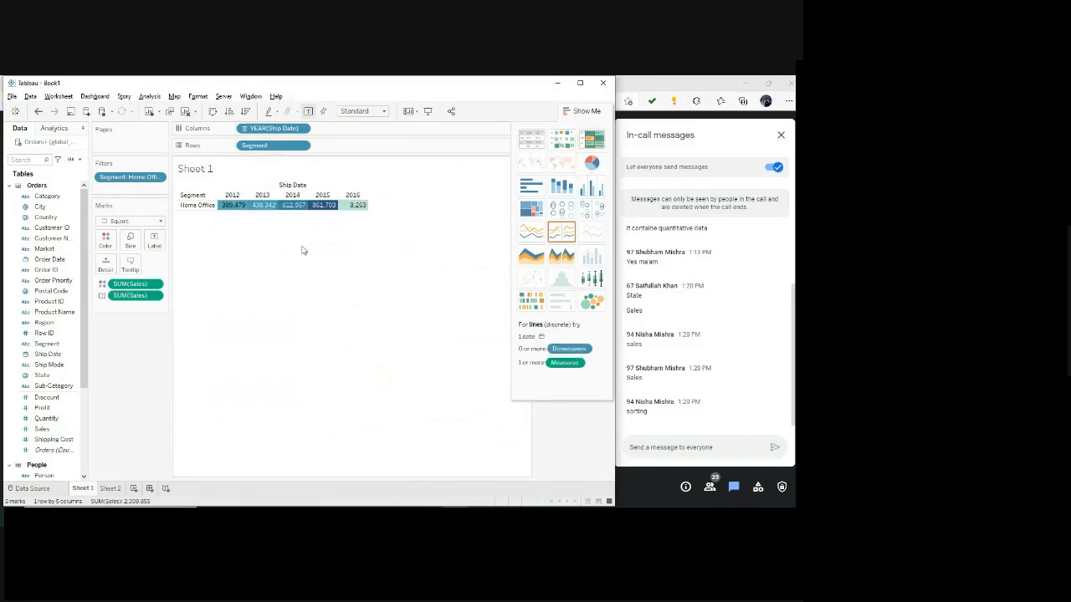
click(538, 306)
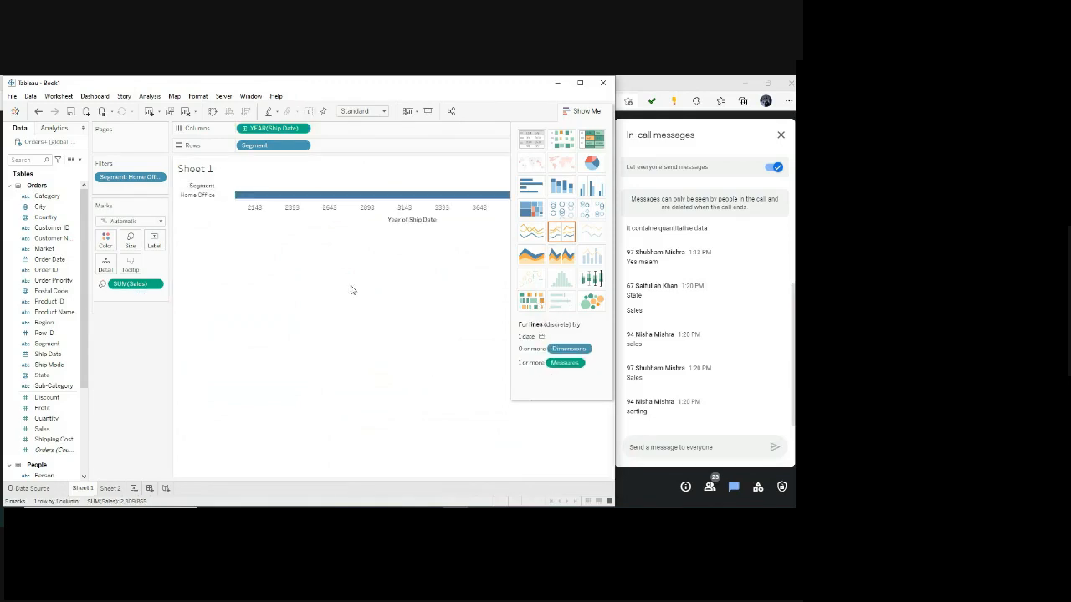
click(592, 302)
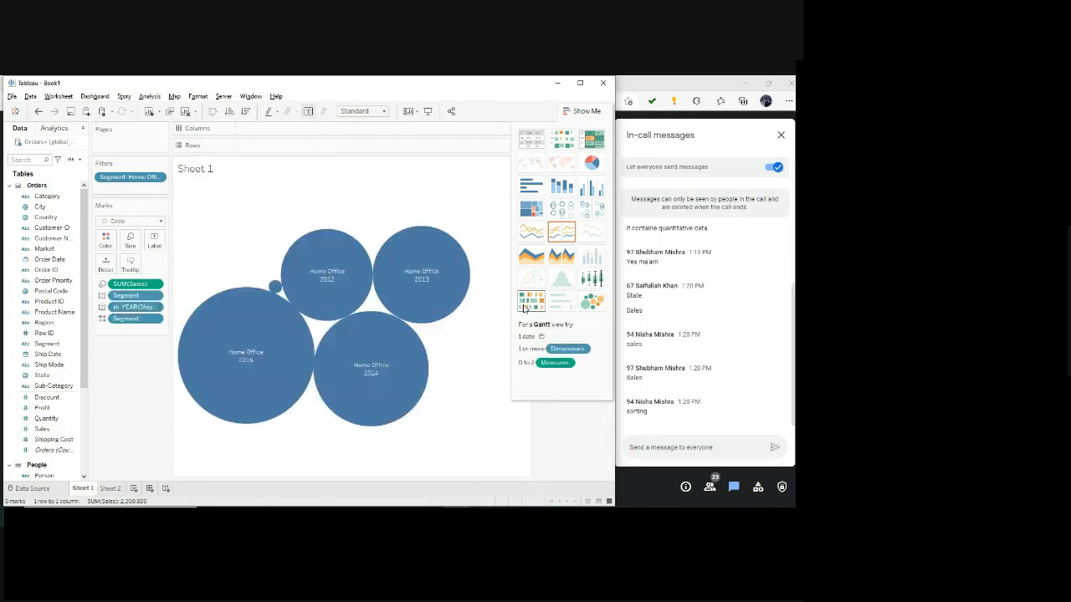
Show the yearly Home Office sales as a discrete line chart by ship date and examine the peak year's point.
click(559, 239)
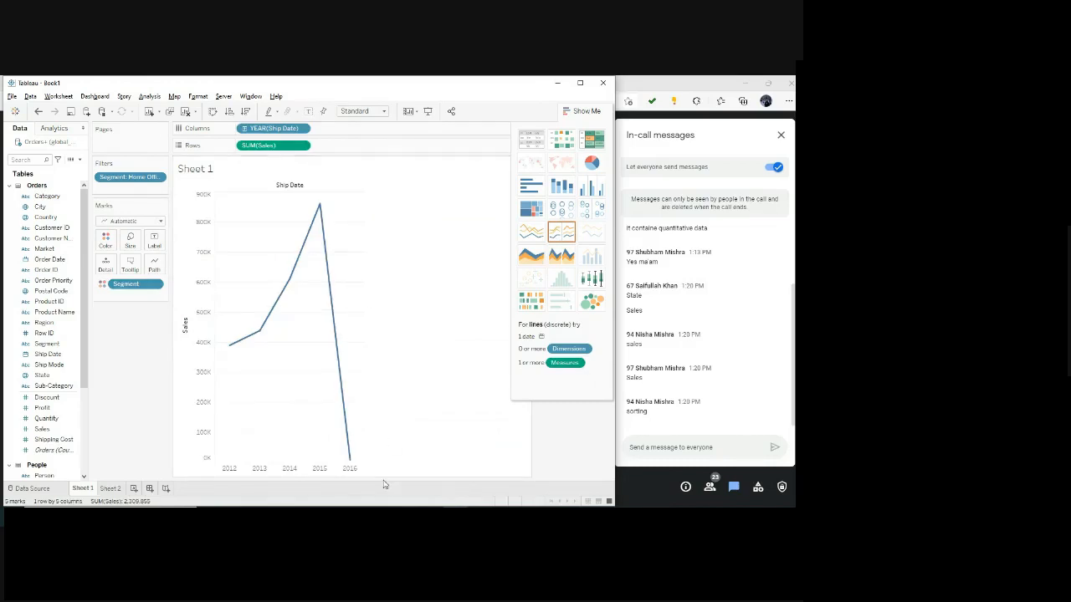
mouse_move(321, 218)
Switch to File Explorer, go up to the LAB 6 folder and open the Tablea_assignment_exercise document in Word.
mouse_move(380, 514)
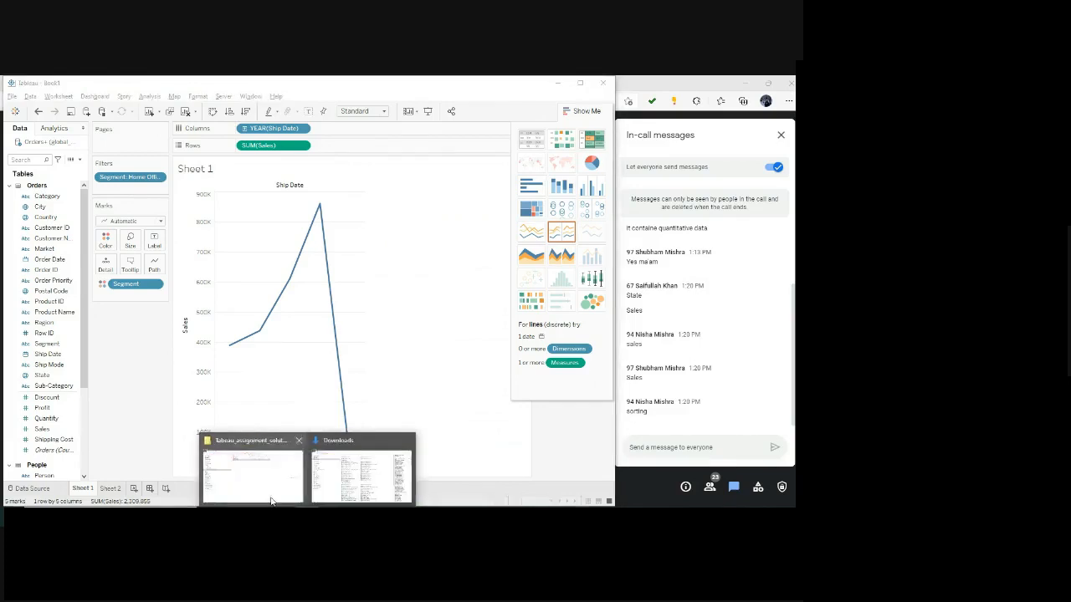
click(272, 497)
click(361, 109)
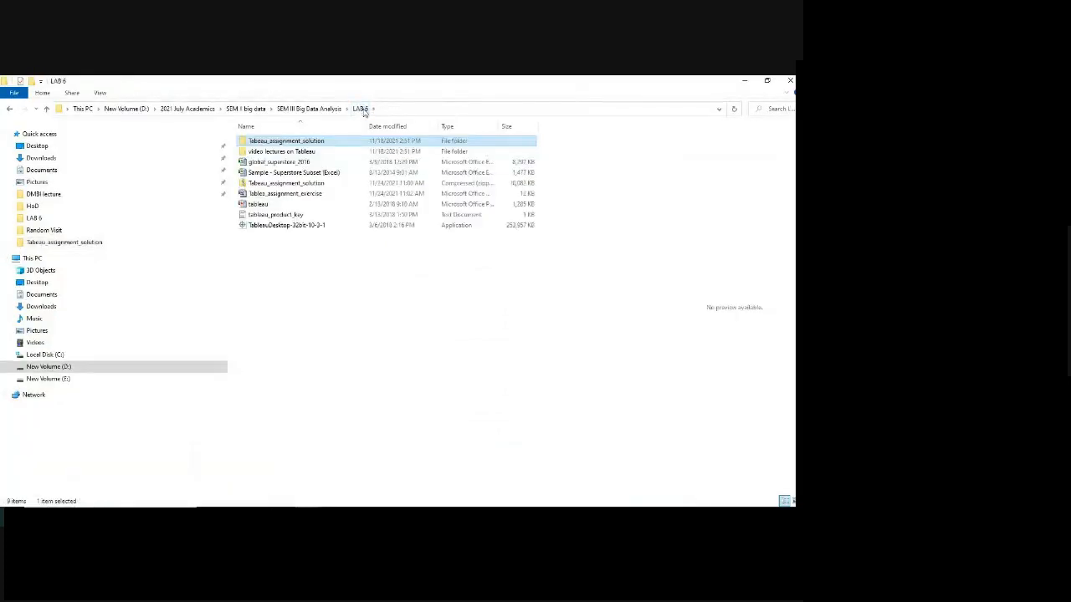
double_click(289, 194)
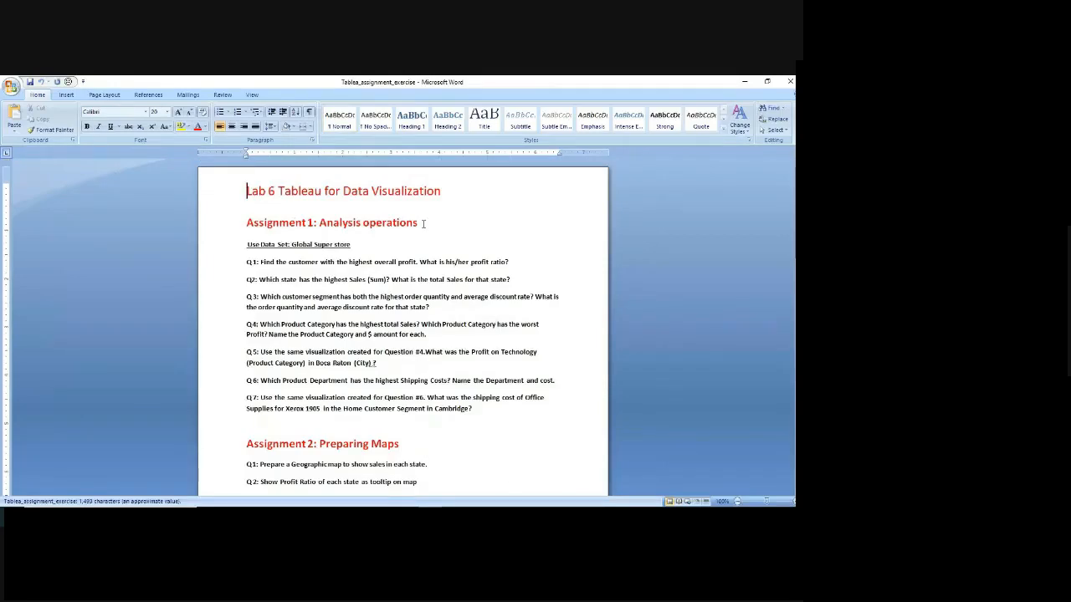
Review the questions under Assignment 2: Preparing Maps and Assignment 3: Preparing Reports, and return to the assignment solution PDF in the browser.
scroll(418, 376, down, 2)
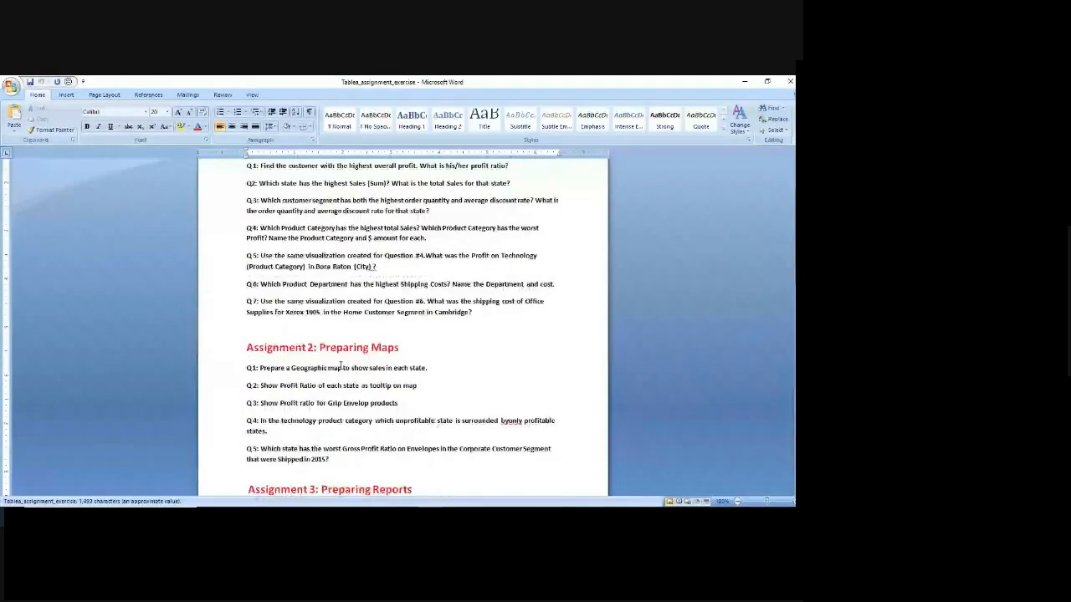
drag(319, 347, 431, 345)
scroll(425, 431, down, 3)
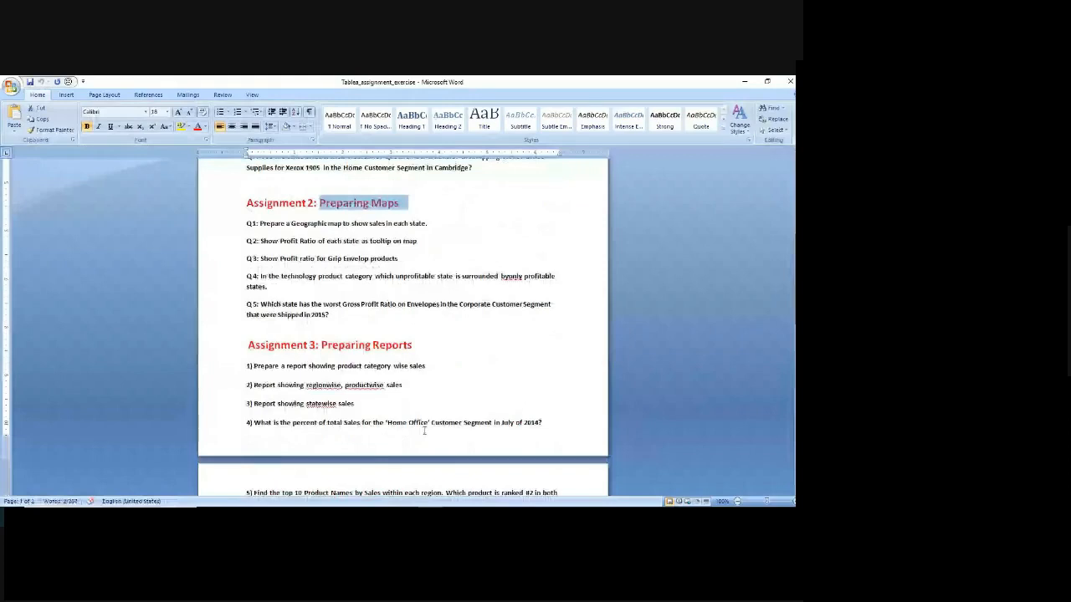
drag(321, 344, 414, 345)
scroll(413, 442, down, 3)
scroll(413, 438, up, 4)
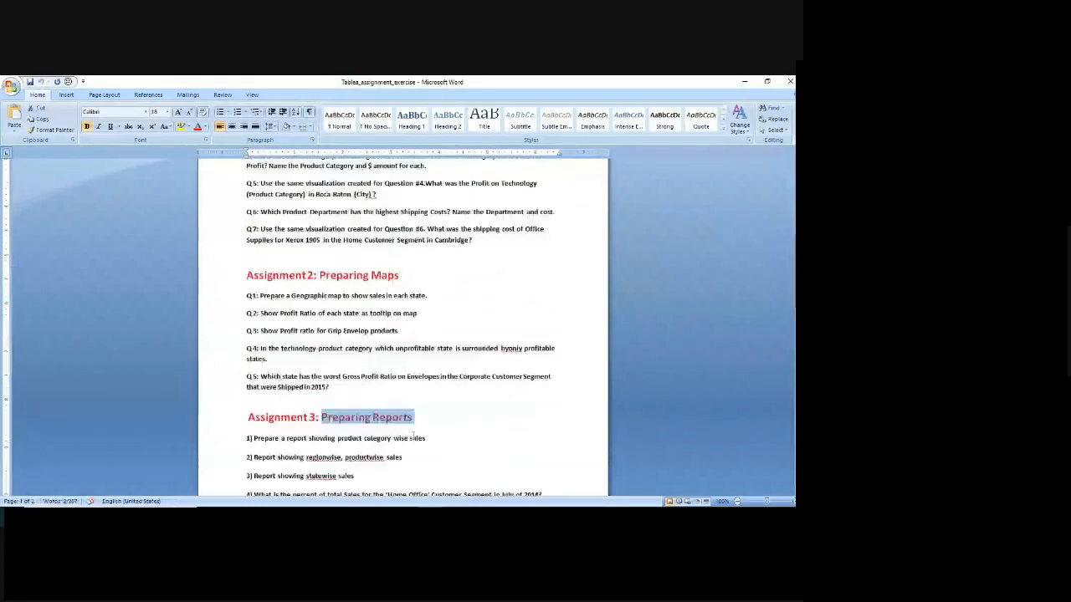
scroll(412, 436, up, 3)
key(alt+Tab)
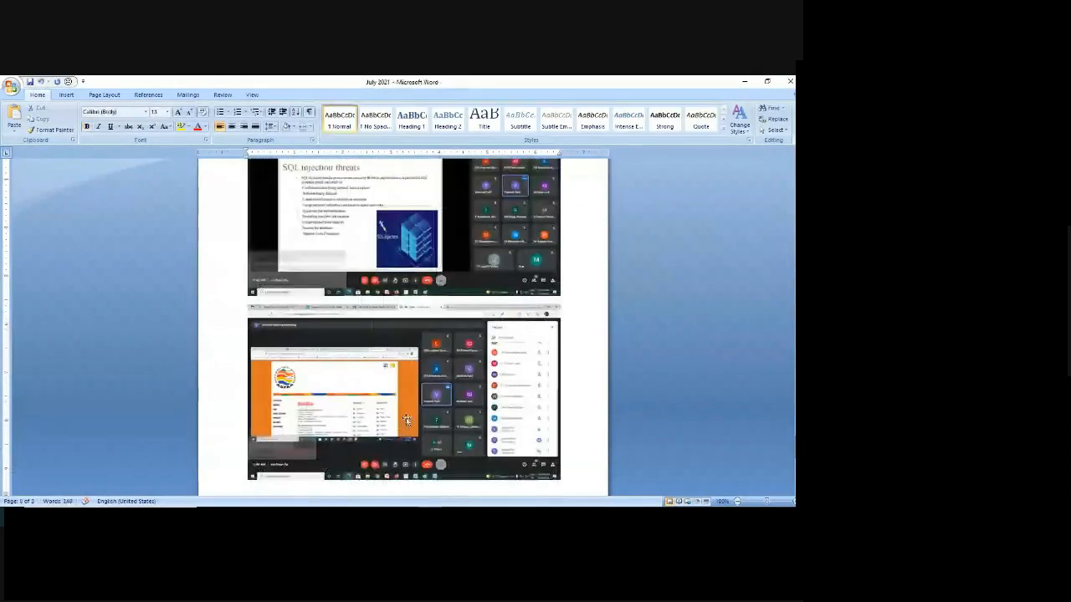
key(alt+Tab)
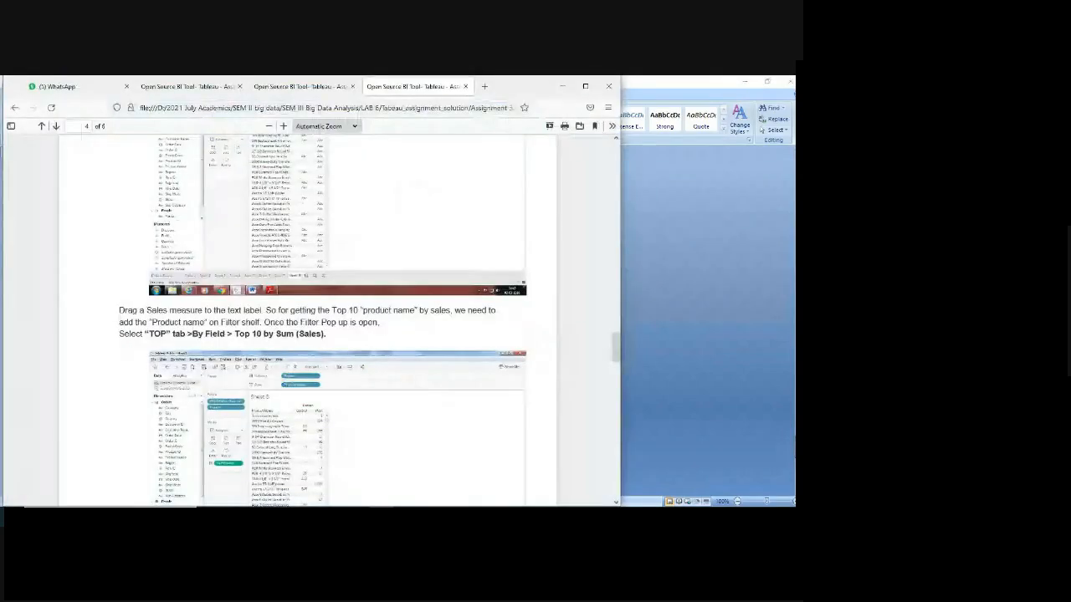